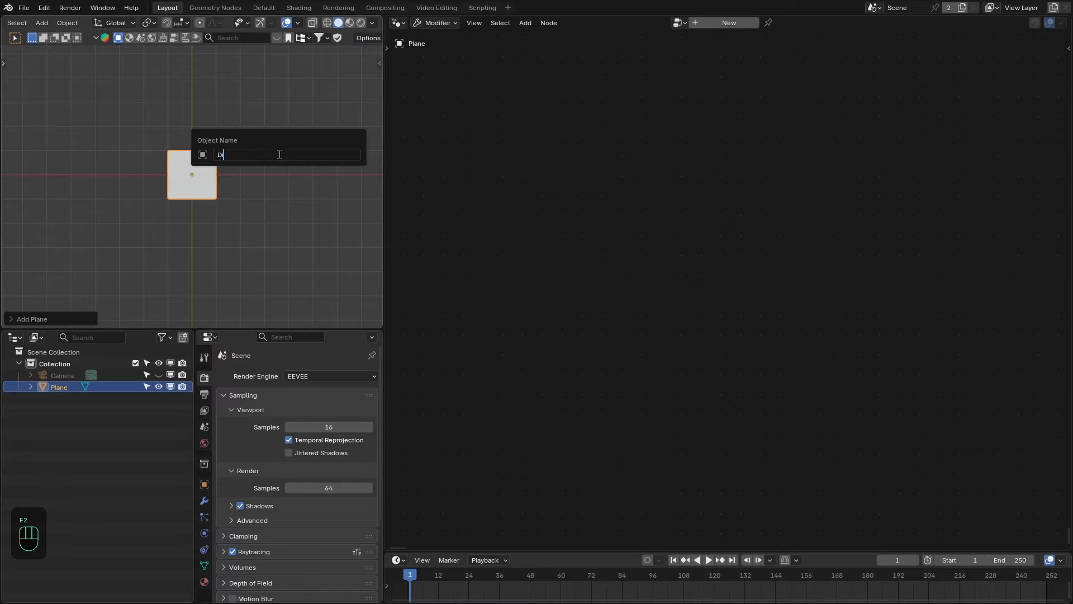
Step: Rename the plane as Disks_Animation and create a new geometry nodes tree on it
type("isks_Animation")
key("Return")
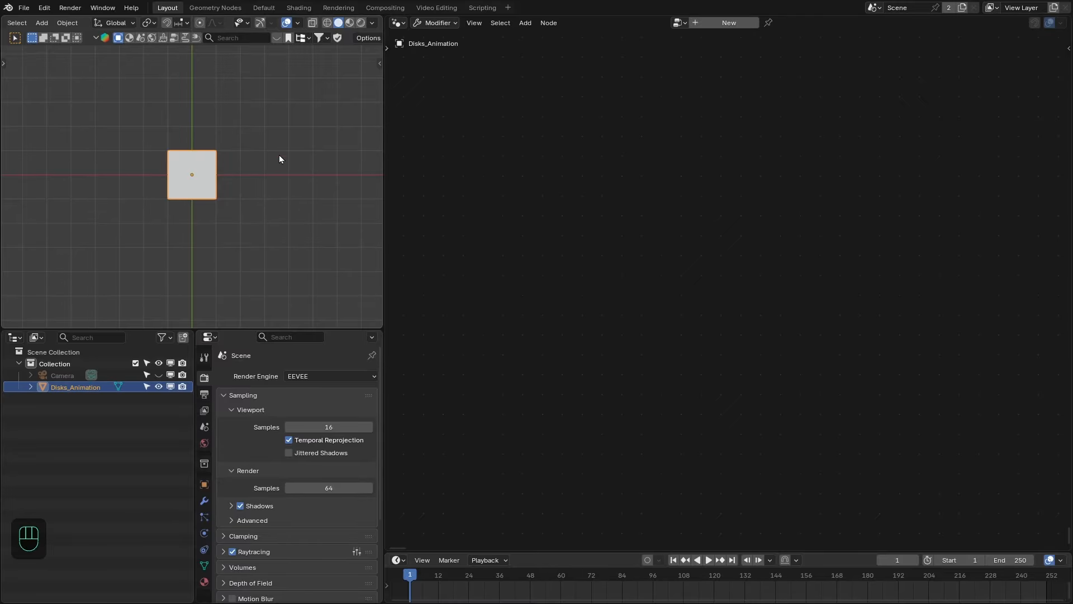
scroll(252, 185, "up", 3)
left_click(716, 23)
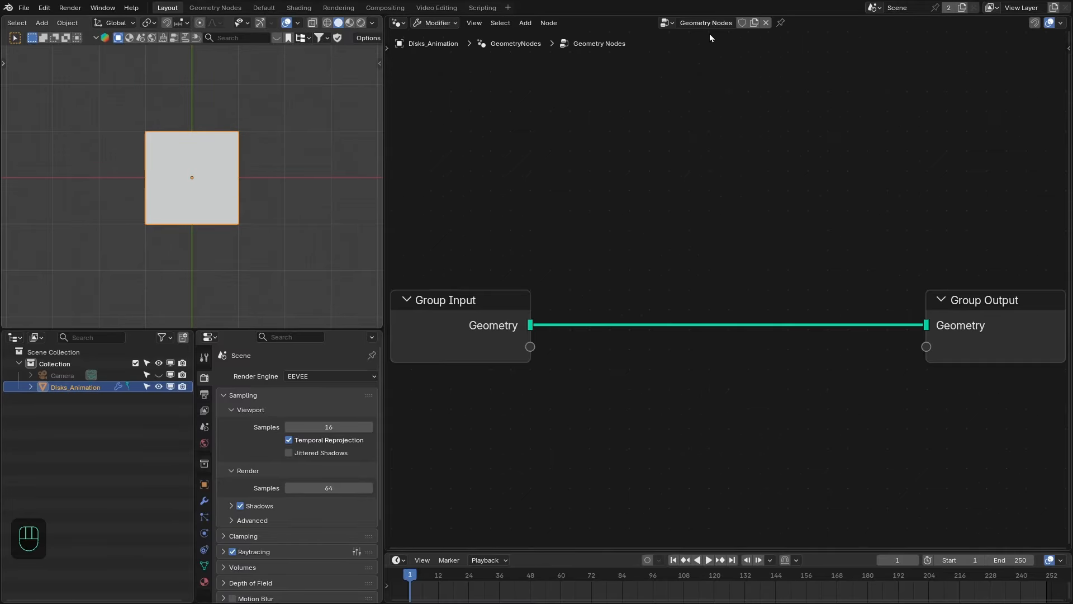
scroll(643, 240, "down", 3)
middle_click_drag(634, 247, 681, 164)
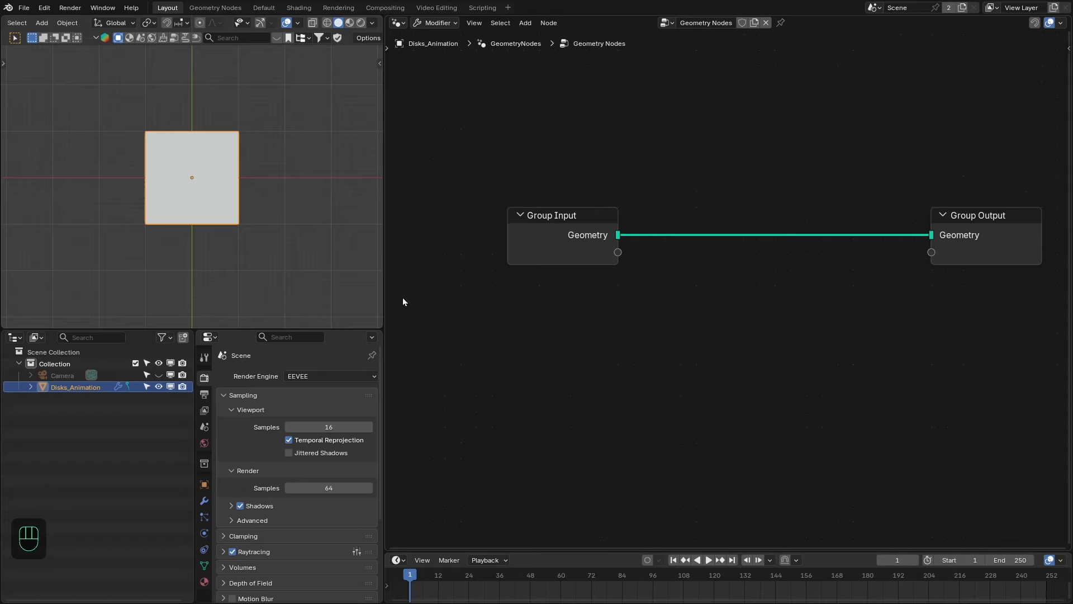
Step: Widen the node editor and delete the Group Input node
left_click_drag(384, 289, 340, 289)
left_click_drag(532, 139, 589, 225)
key("x")
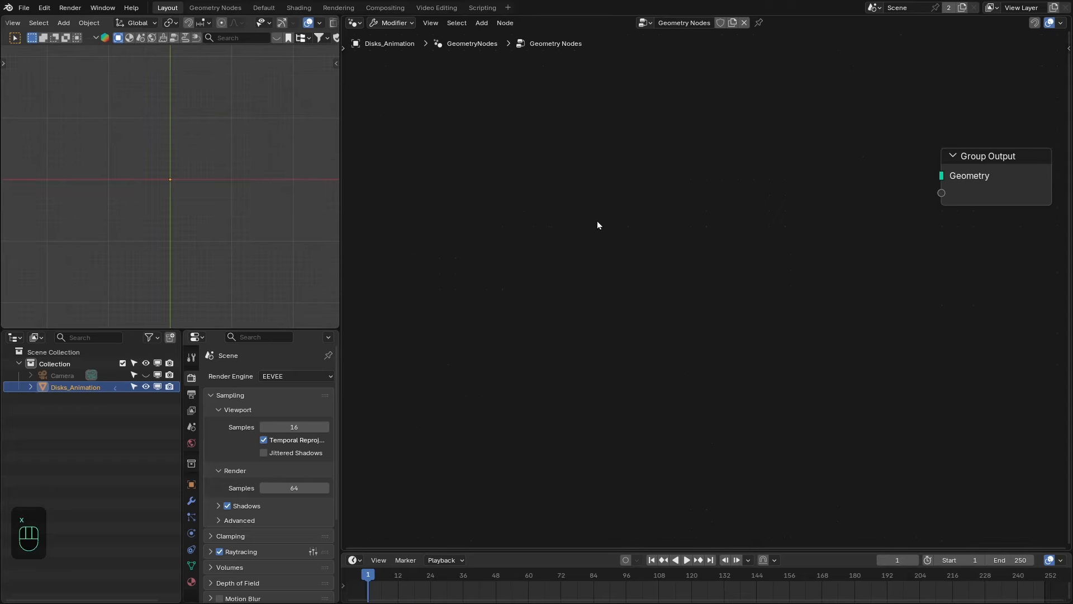
mouse_move(597, 220)
middle_mouse_down()
mouse_move(617, 222)
mouse_move(592, 227)
middle_mouse_up()
Step: Add a Curve Circle node with resolution 64 and connect its curve to the Group Output geometry
key("shift+a")
left_click(435, 160)
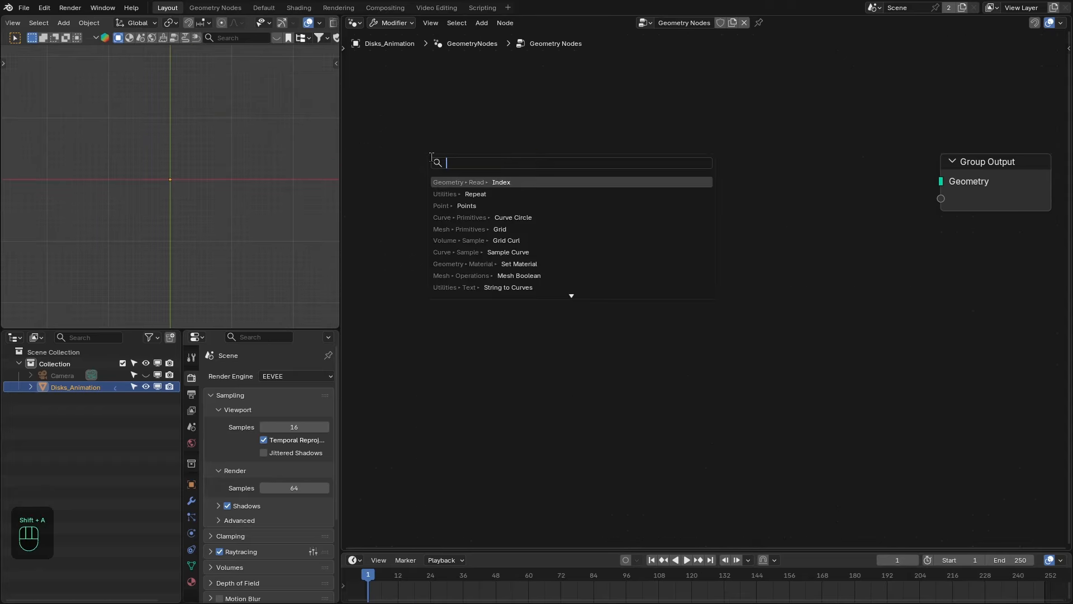
type("curve c")
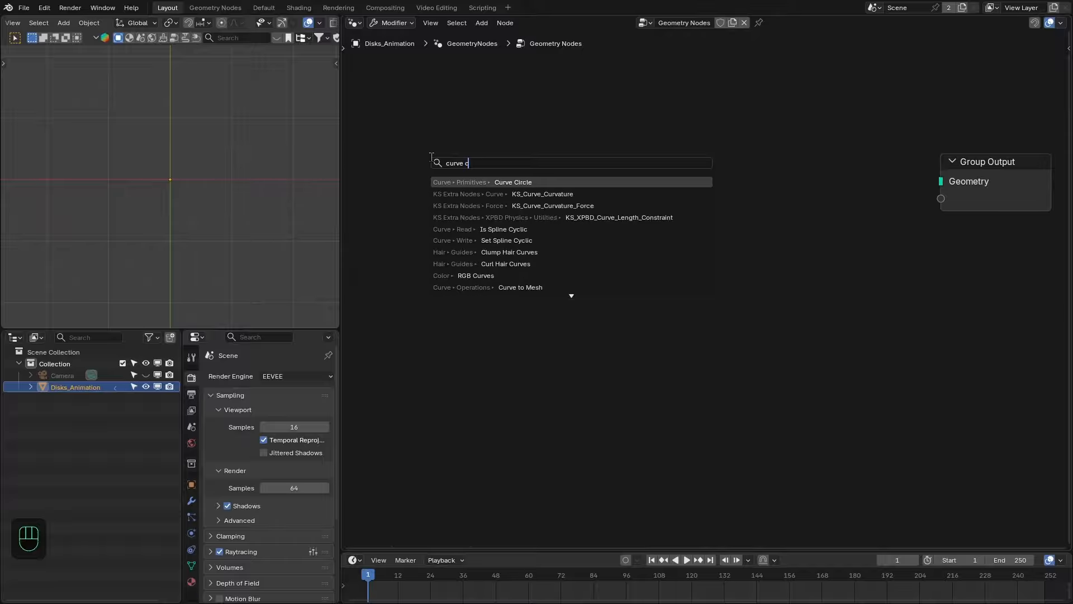
key("Return")
left_click(438, 234)
type("6")
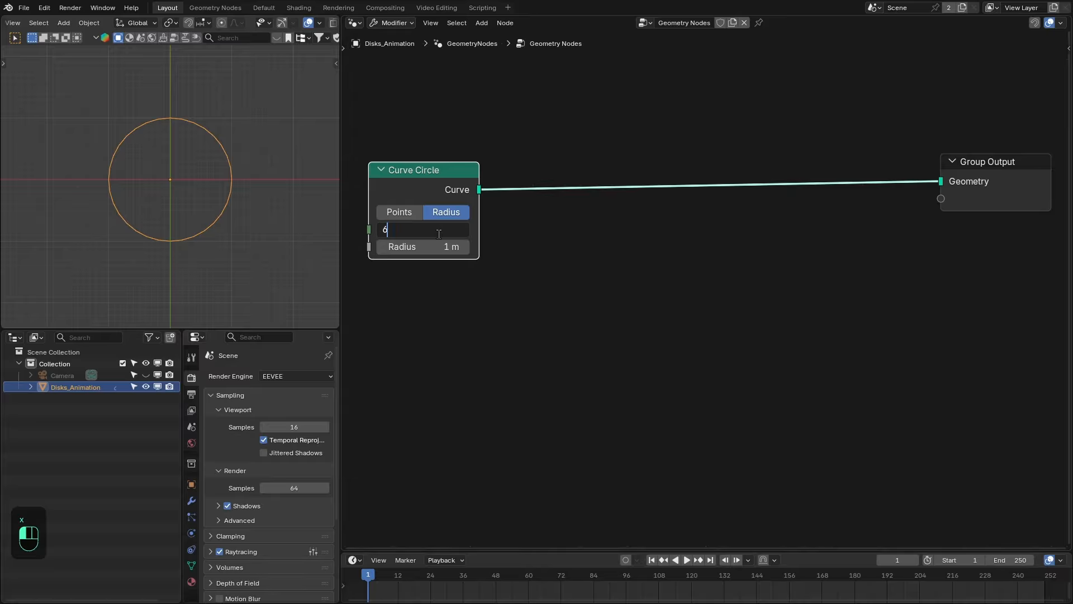
type("4")
key("Return")
left_click_drag(421, 180, 406, 180)
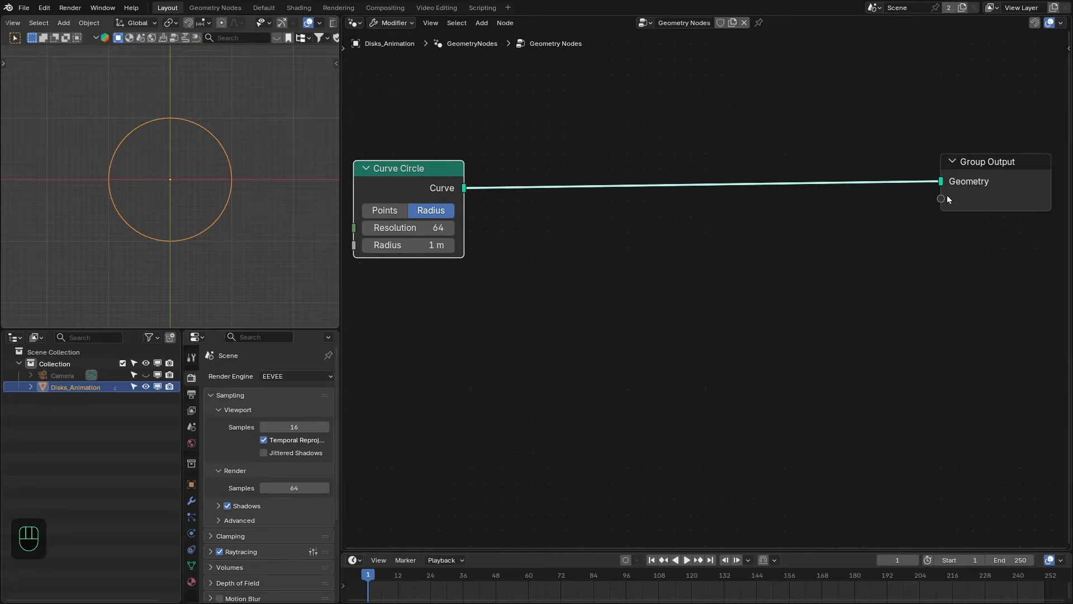
left_click_drag(977, 181, 992, 185)
Step: Insert a Geometry to Instance node between Curve Circle and Group Output, aligned beside the circle node
left_click_drag(470, 176, 520, 227)
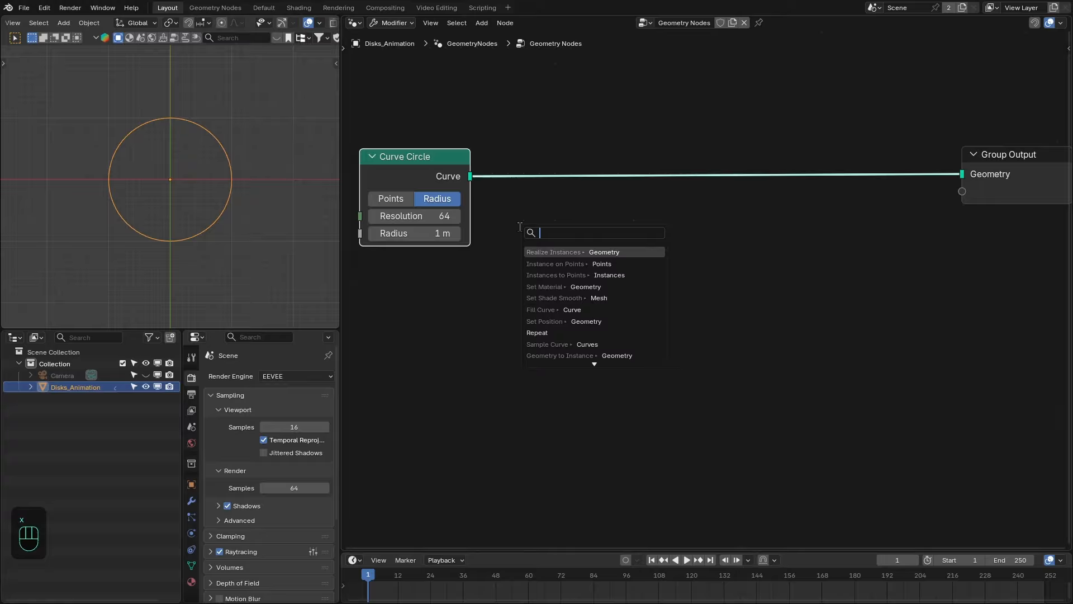
type("g to ins")
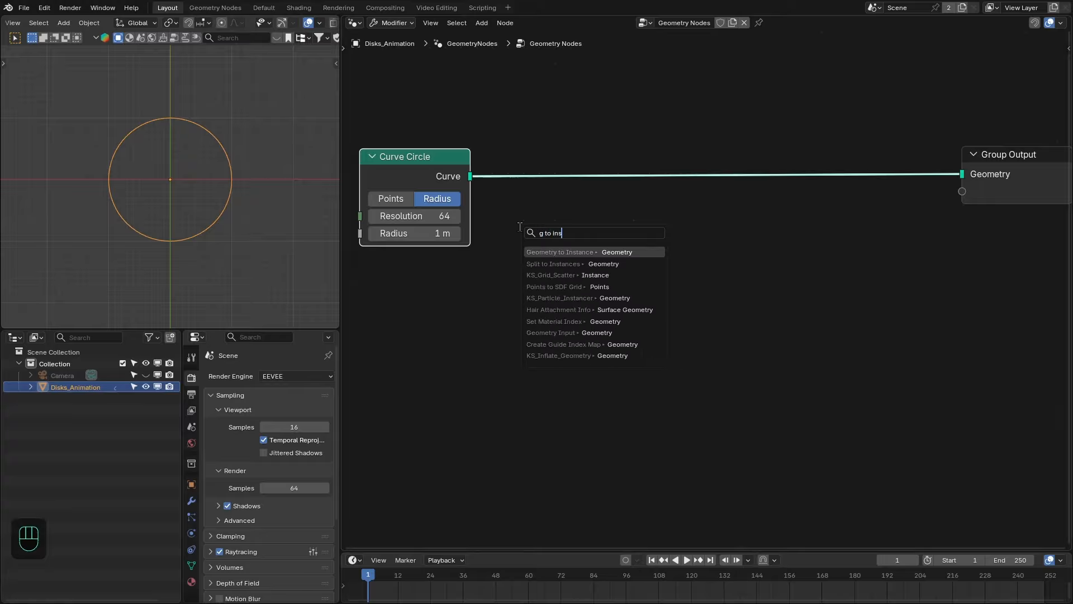
key("Return")
left_click(556, 176)
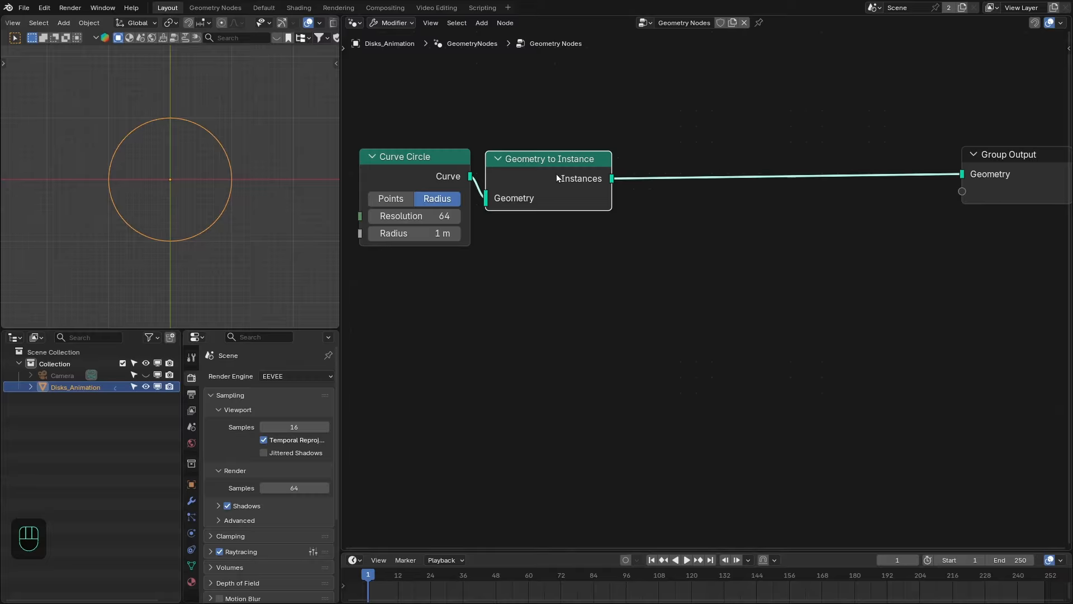
left_click_drag(531, 164, 531, 163)
left_click_drag(449, 135, 568, 170)
middle_click_drag(662, 177, 668, 199)
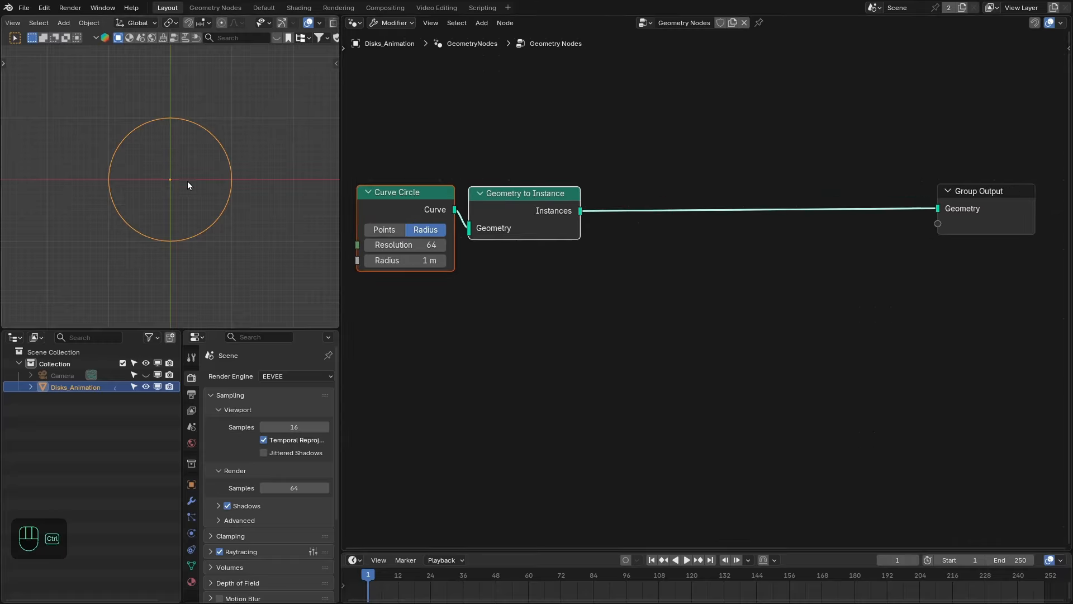
Step: Maximize the 3D viewport and annotate it with one freehand loop beside the circle and two nested loops inside it
key("ctrl+space")
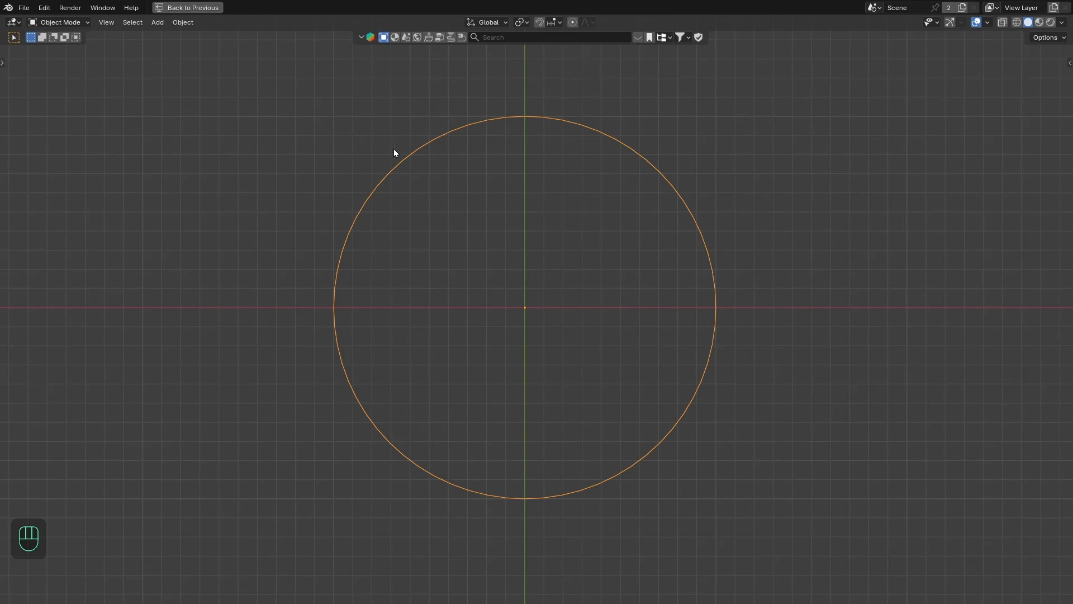
mouse_move(844, 83)
left_mouse_down()
mouse_move(810, 129)
mouse_move(967, 282)
mouse_move(958, 67)
mouse_move(840, 82)
left_mouse_up()
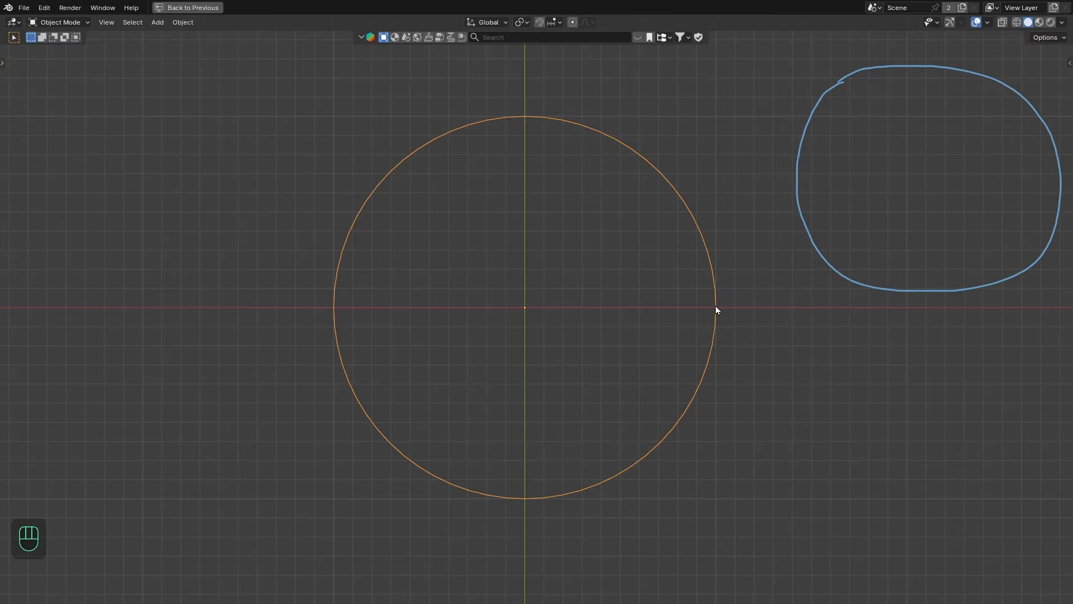
mouse_move(715, 308)
left_mouse_down()
mouse_move(712, 267)
mouse_move(605, 152)
mouse_move(443, 198)
mouse_move(420, 411)
mouse_move(609, 459)
mouse_move(707, 335)
mouse_move(716, 307)
left_mouse_up()
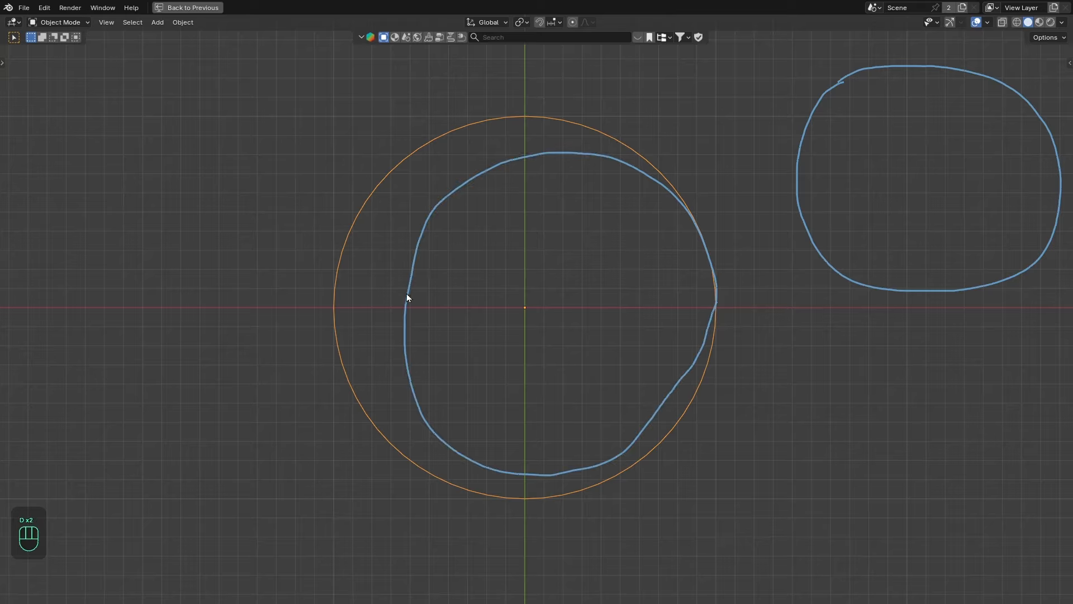
mouse_move(406, 294)
left_mouse_down()
mouse_move(441, 218)
mouse_move(621, 201)
mouse_move(601, 388)
mouse_move(431, 395)
mouse_move(409, 291)
left_mouse_up()
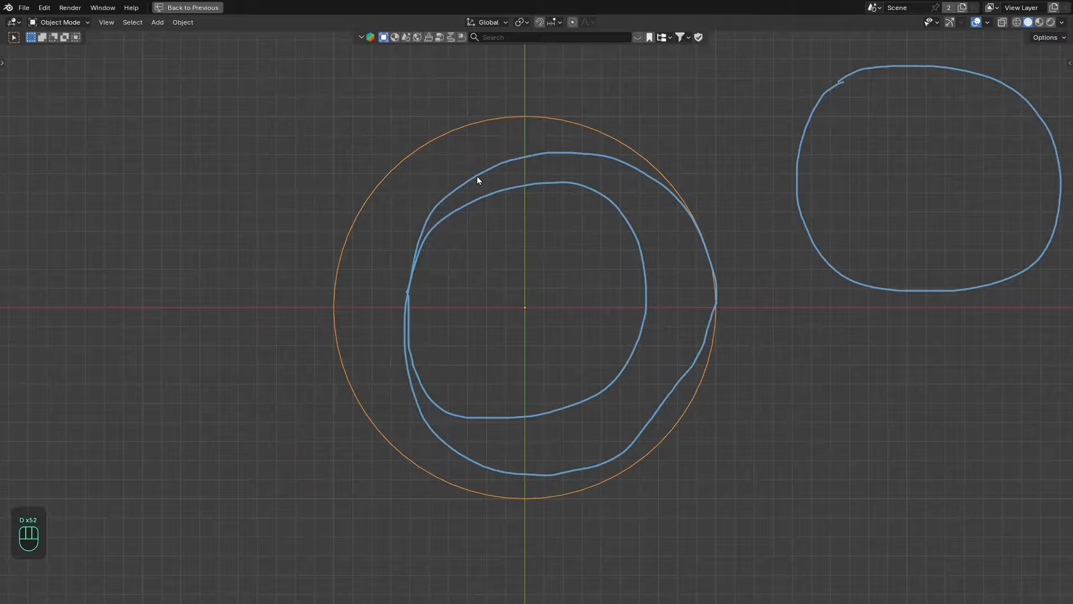
Step: Undo the three annotation strokes and sketch another freehand annotation beside the circle
middle_click_drag(773, 298, 695, 296, "shift")
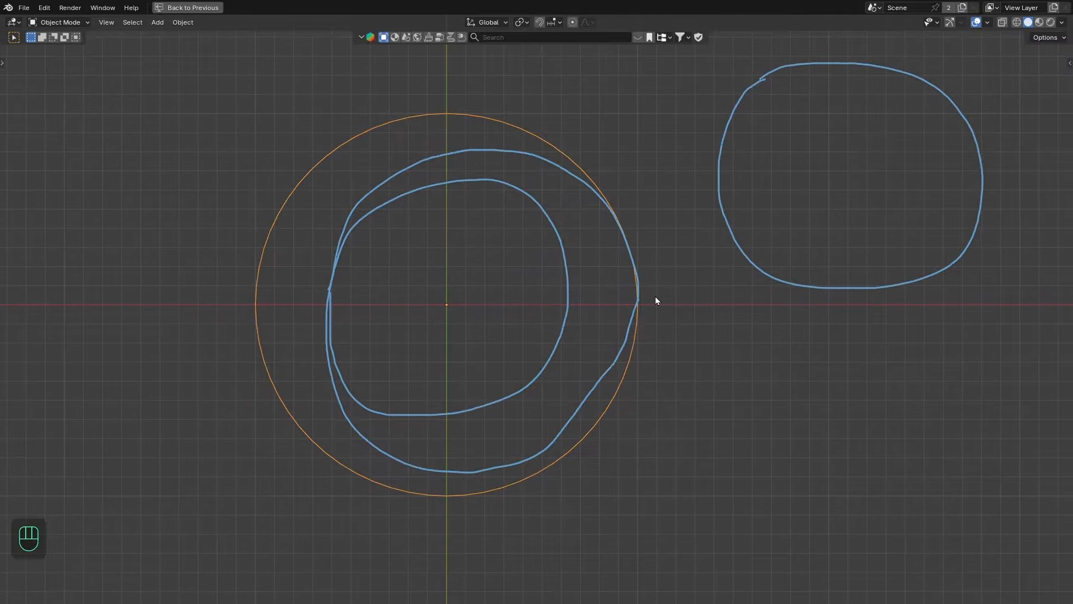
key("ctrl+z")
key("ctrl+z")
key("ctrl+z")
key("d")
left_click_drag(719, 167, 720, 166)
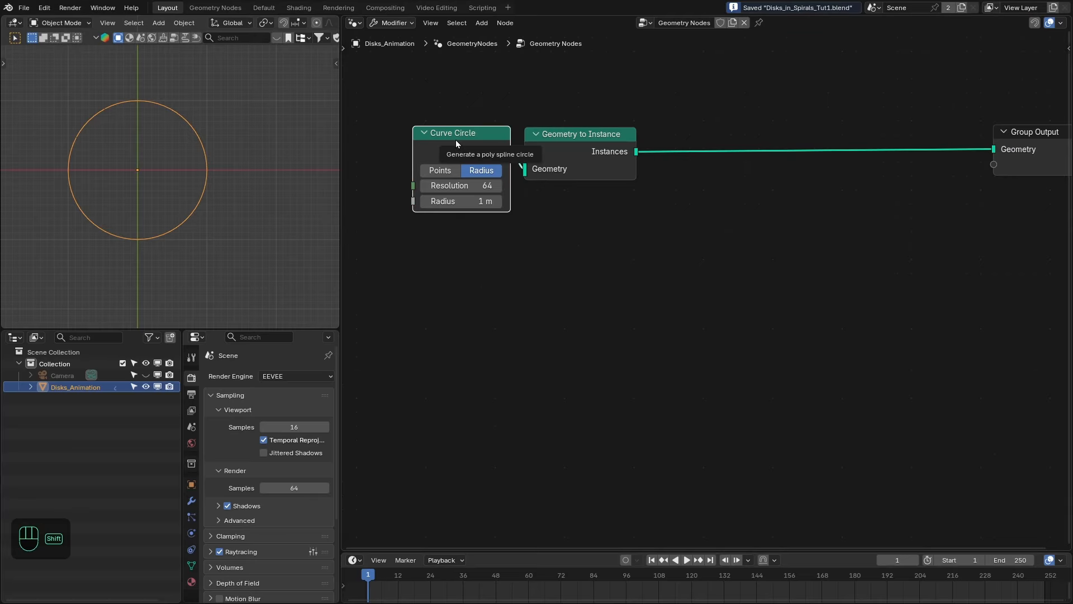
Step: Duplicate the Curve Circle node below the original and preview the copy with a Viewer node
left_click(456, 140)
key("shift+d")
left_click(453, 308)
middle_click_drag(534, 315, 535, 328)
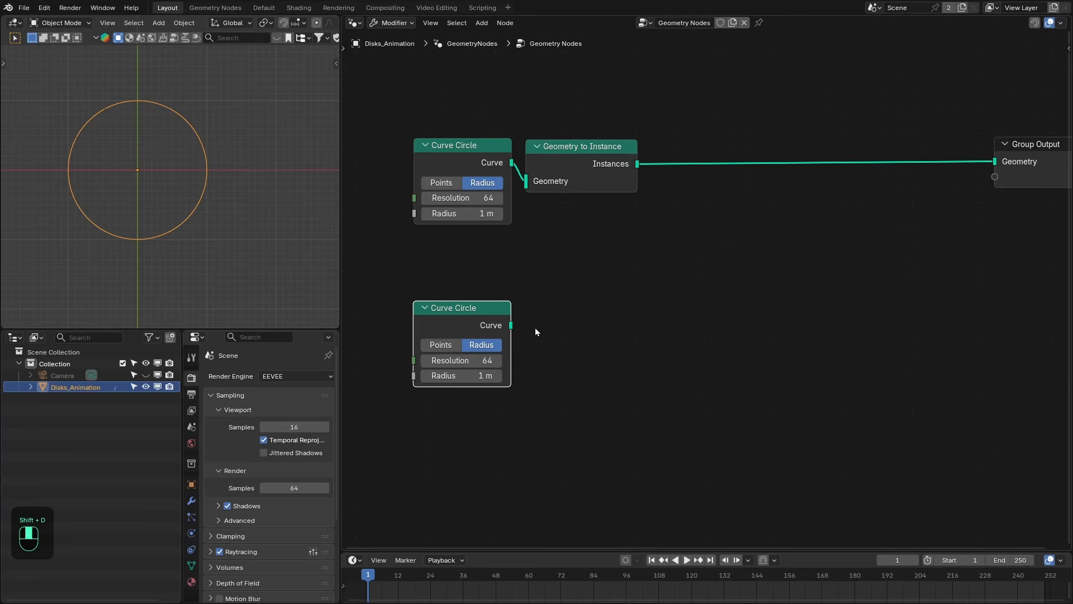
left_click(534, 327)
left_click(503, 326, "ctrl+shift")
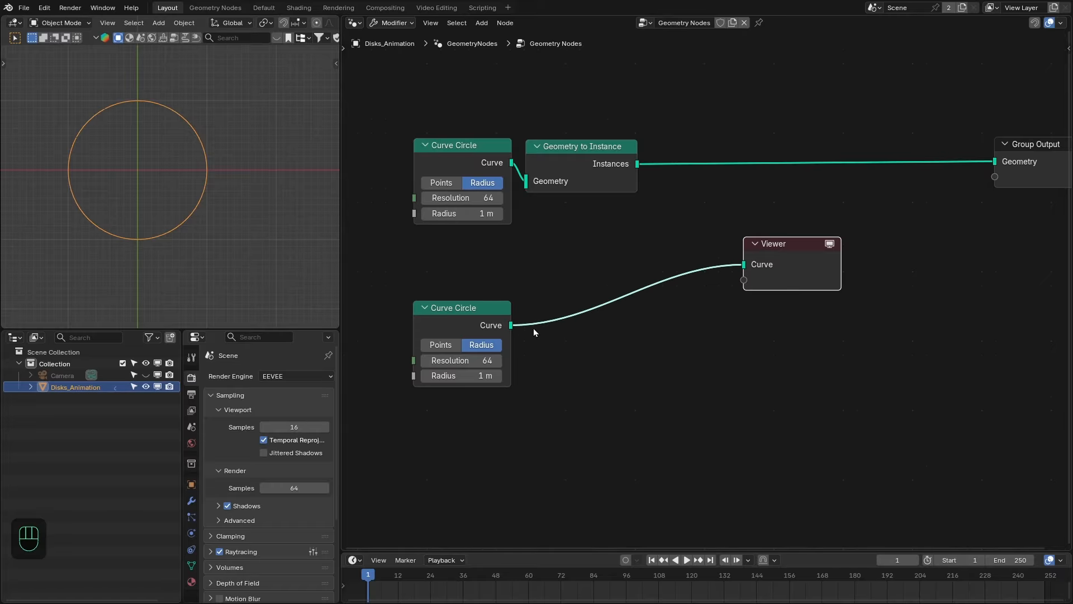
Step: Insert a Set Position node between the duplicated Curve Circle and the Viewer
left_click_drag(511, 325, 565, 347)
type("set pos")
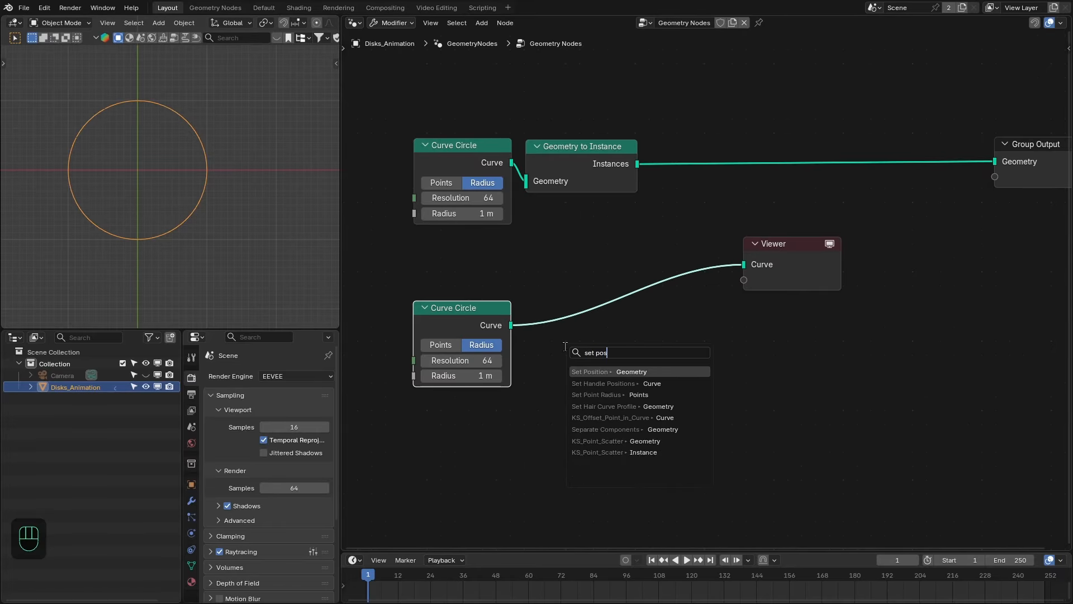
key("Return")
left_click(539, 320)
Step: Drive the lower circle's radius with a Value node and feed the same value through Combine XYZ's X into the Set Position offset
middle_click_drag(539, 320, 695, 298)
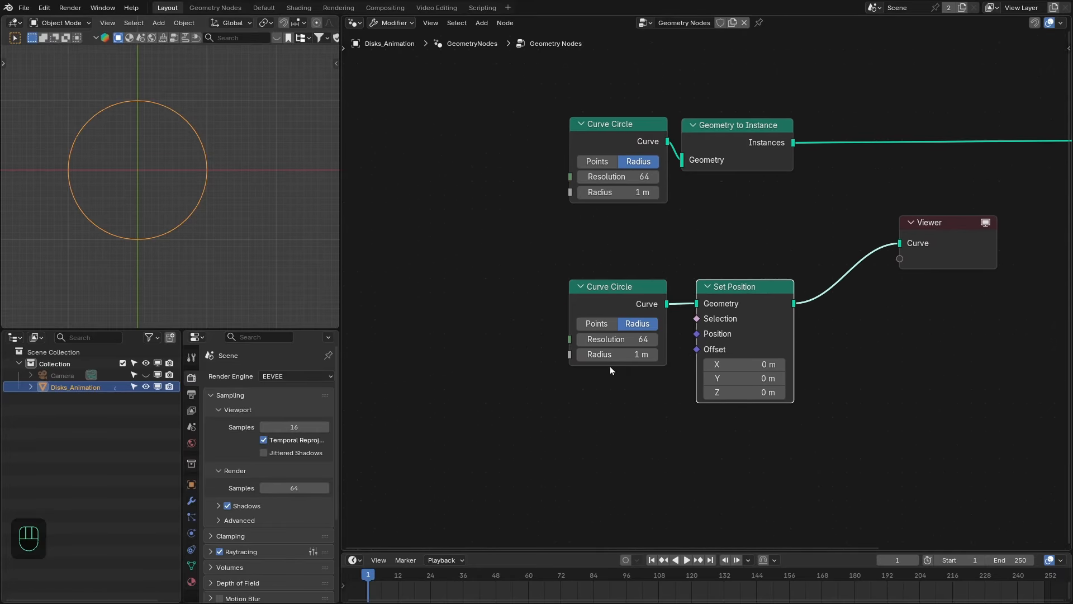
left_click_drag(570, 354, 520, 353)
type("vale")
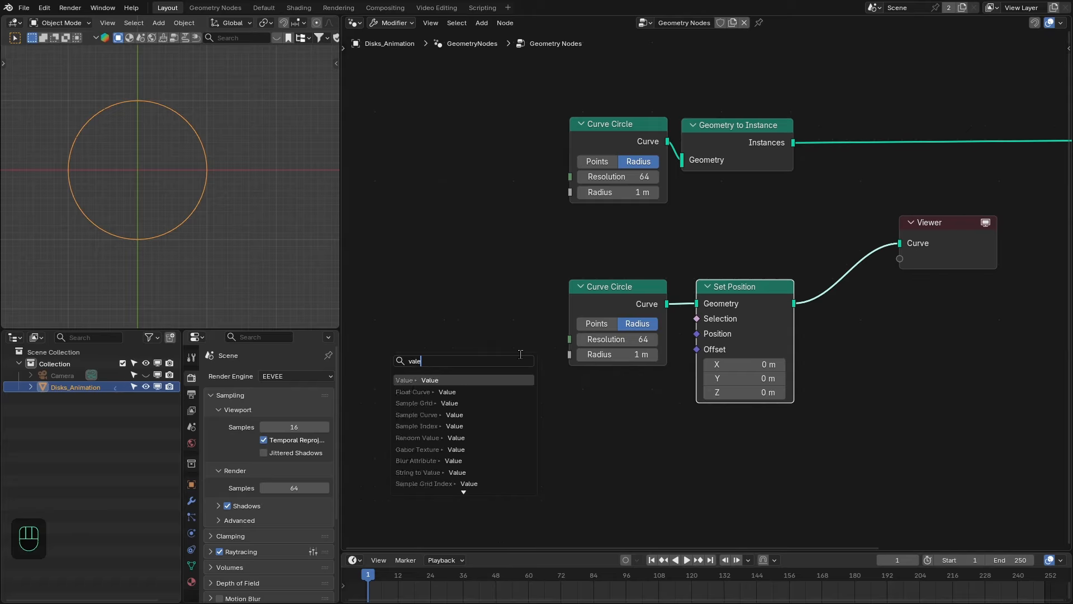
key("Return")
left_click_drag(540, 355, 601, 413)
type("xyz")
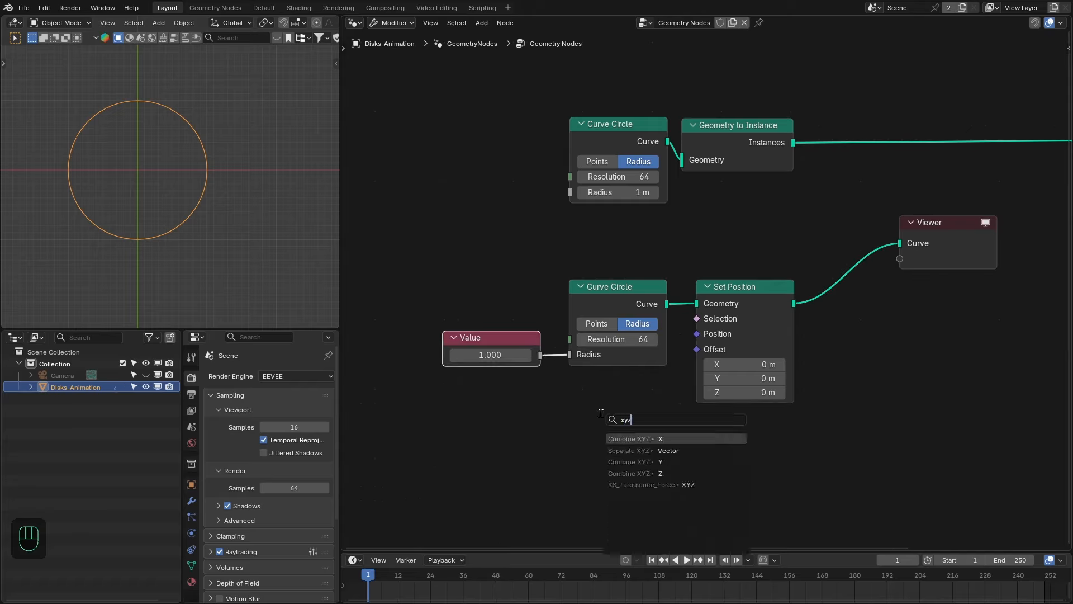
key("Return")
left_click(572, 394)
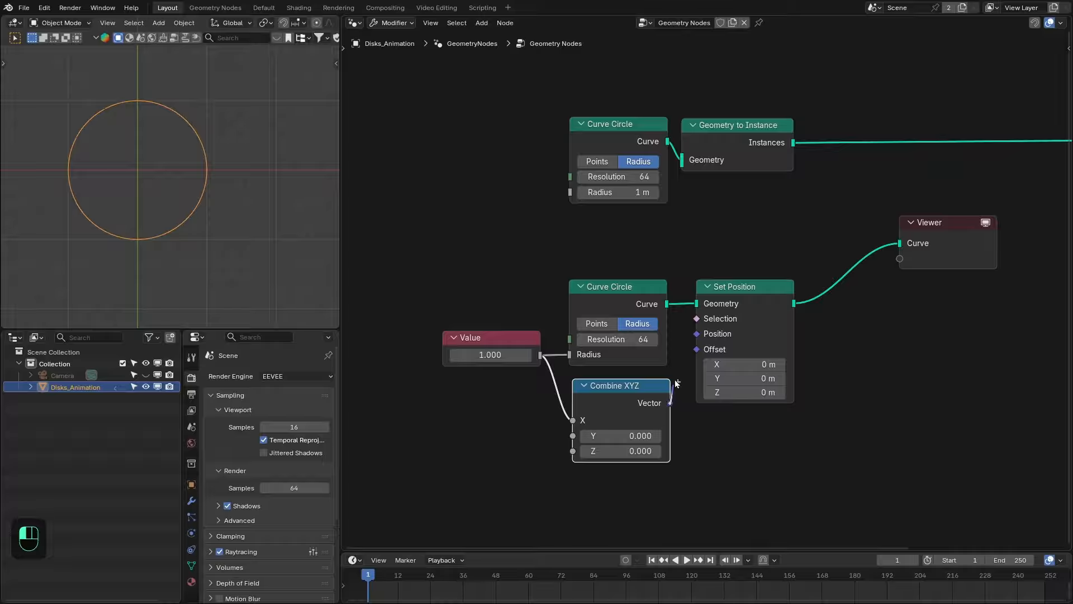
left_click_drag(677, 382, 706, 354)
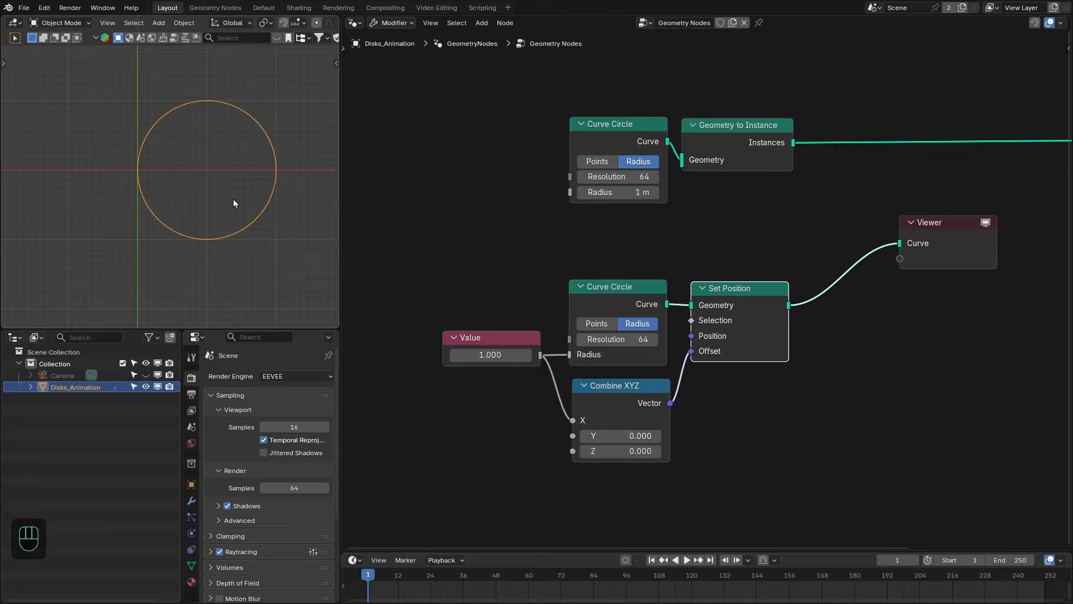
left_click_drag(609, 386, 605, 383)
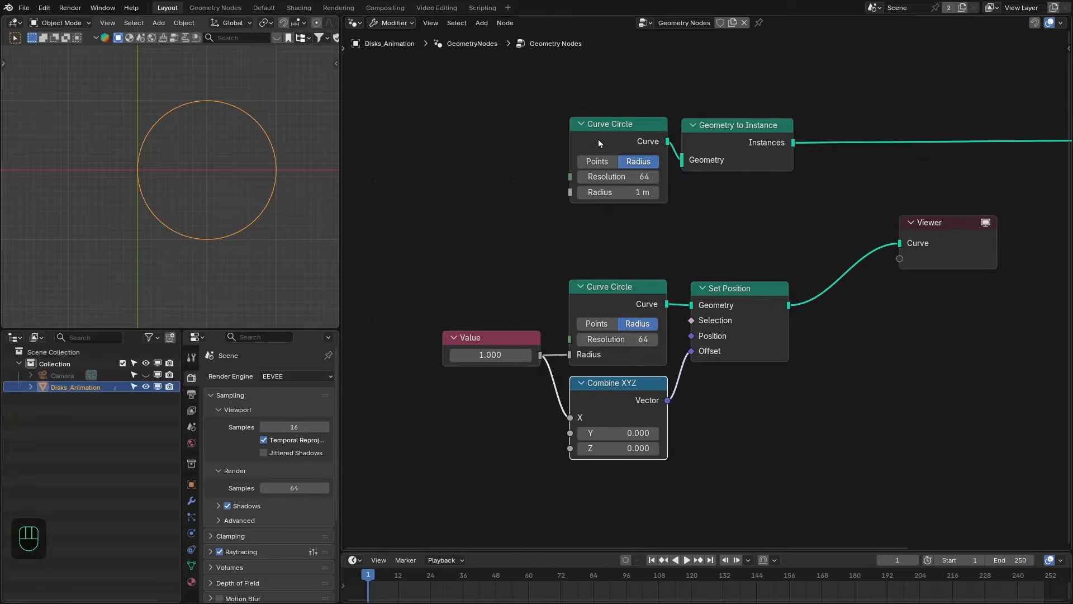
Step: Delete the Value node that feeds the lower circle's radius and the Combine XYZ node
middle_click_drag(727, 226, 713, 225)
left_click(486, 336)
key("x")
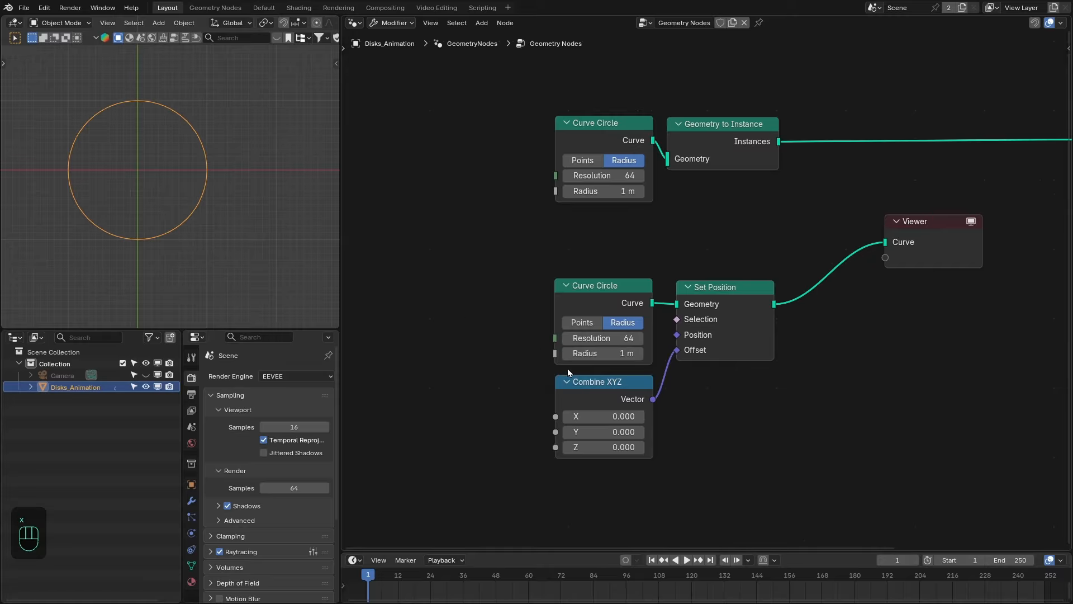
Step: Group the lower Curve Circle, Combine XYZ and Set Position nodes, exposing Resolution and Radius as group inputs
left_click_drag(516, 265, 743, 437)
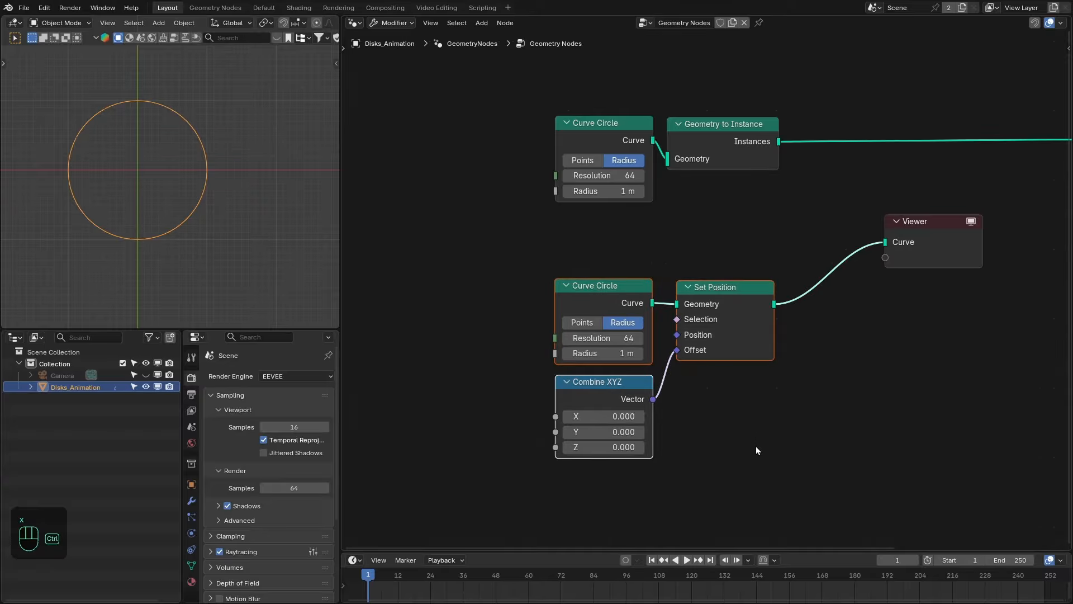
key("ctrl+g")
left_click_drag(645, 317, 603, 330)
key("Tab")
left_click(697, 381)
Step: Rename the new node group as Offset_Circle and reposition it in the node tree
double_click(613, 367)
type("offset_Circle")
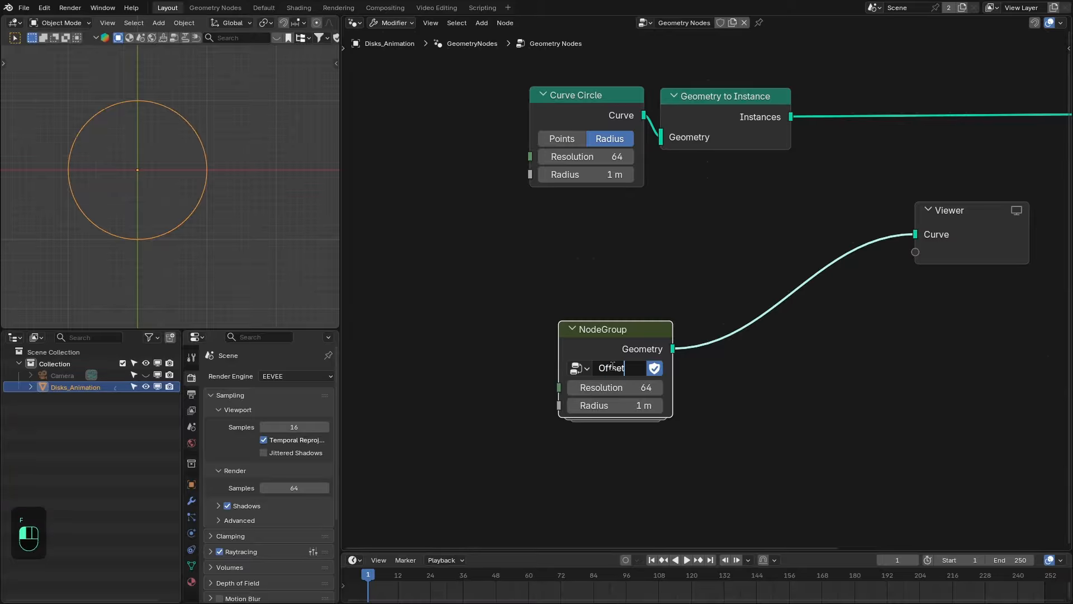
key("Return")
left_click_drag(647, 328, 645, 302)
left_click_drag(672, 304, 678, 305)
middle_click_drag(663, 310, 611, 337)
Step: Try other radius values on the Offset_Circle group, finishing with a radius of 1 m
mouse_move(612, 382)
left_mouse_down()
mouse_move(658, 382)
mouse_move(584, 382)
mouse_move(648, 382)
mouse_move(615, 382)
left_mouse_up()
left_click(564, 386)
type("1")
key("Return")
Step: Remove the Viewer node and place the Offset_Circle group above the Geometry to Instance node
middle_click_drag(856, 304, 800, 286)
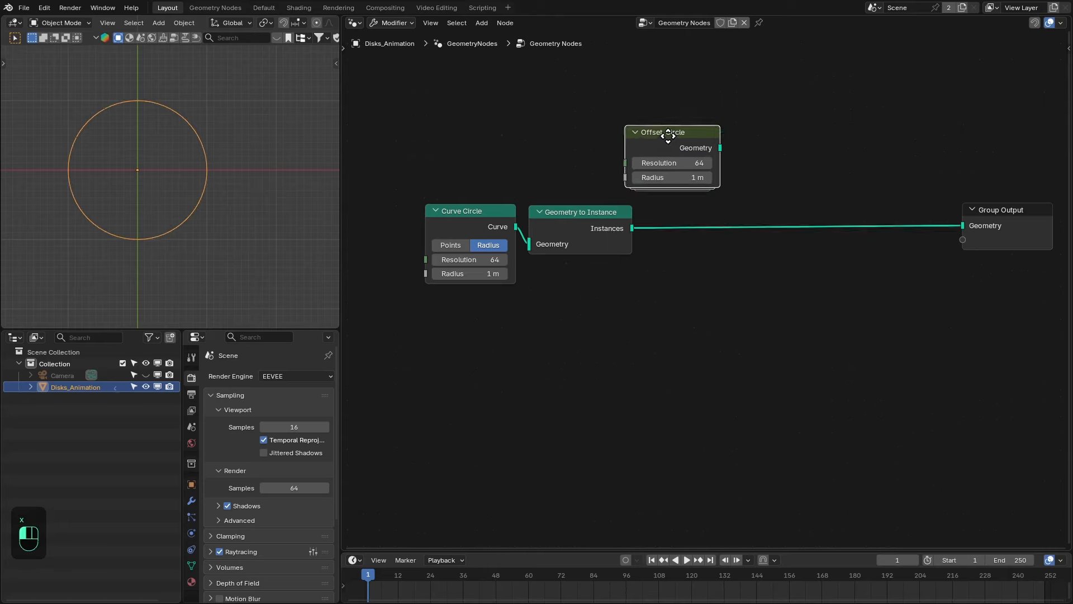
left_click_drag(670, 132, 513, 124)
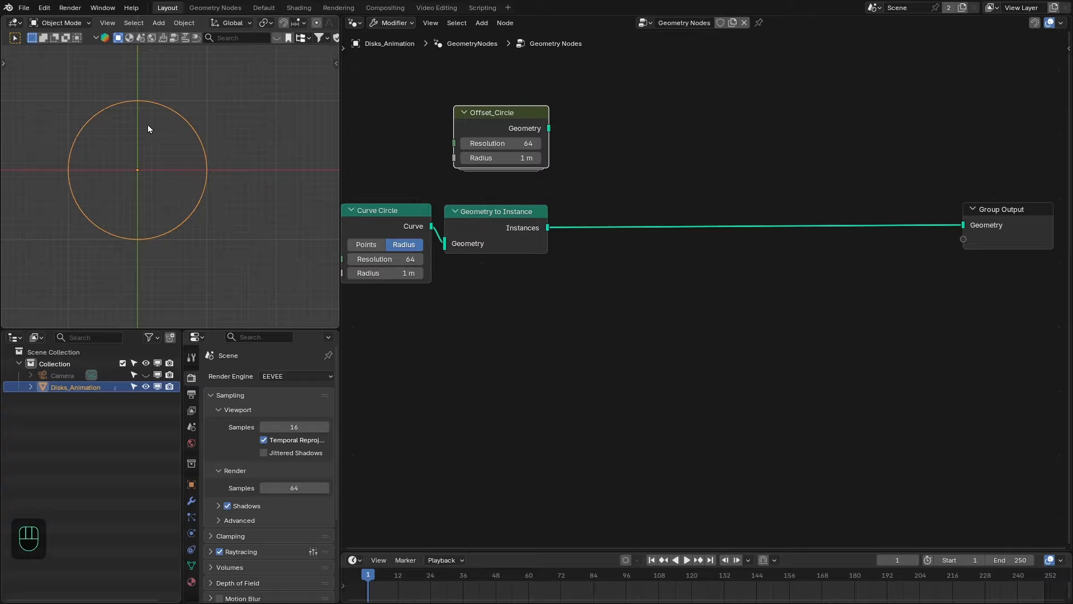
mouse_move(517, 112)
left_mouse_down()
mouse_move(511, 96)
mouse_move(509, 111)
left_mouse_up()
middle_click_drag(636, 183, 627, 172)
left_click_drag(512, 108, 511, 114)
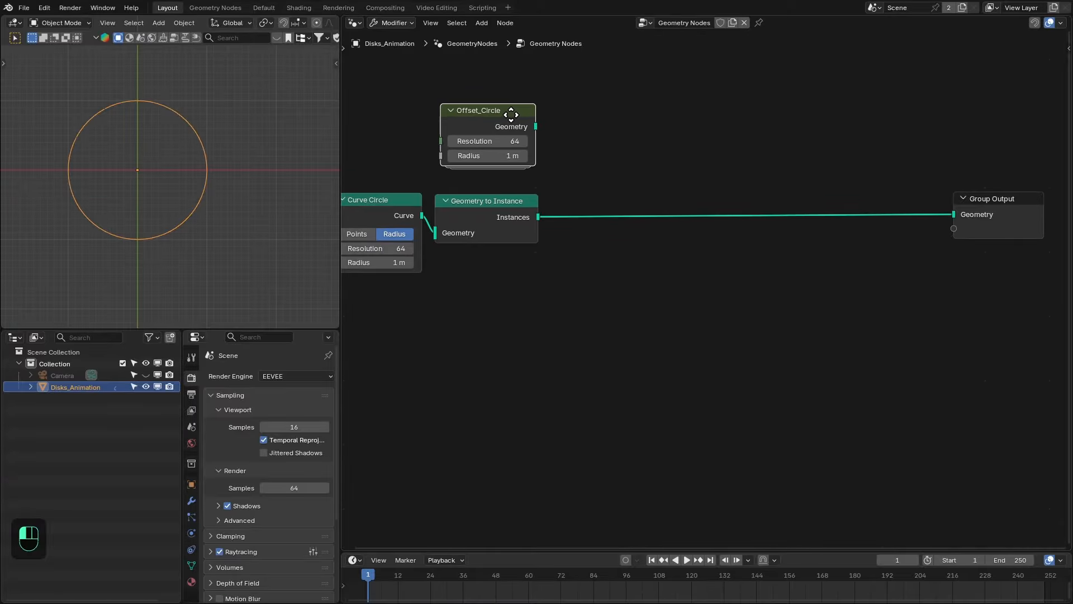
Step: Branch a Realize Instances node off the Geometry to Instance output and connect it to a new Sample Curve node
middle_click_drag(536, 222, 515, 209)
left_click_drag(517, 205, 680, 301)
type("rea")
key("Return")
type("sample curv")
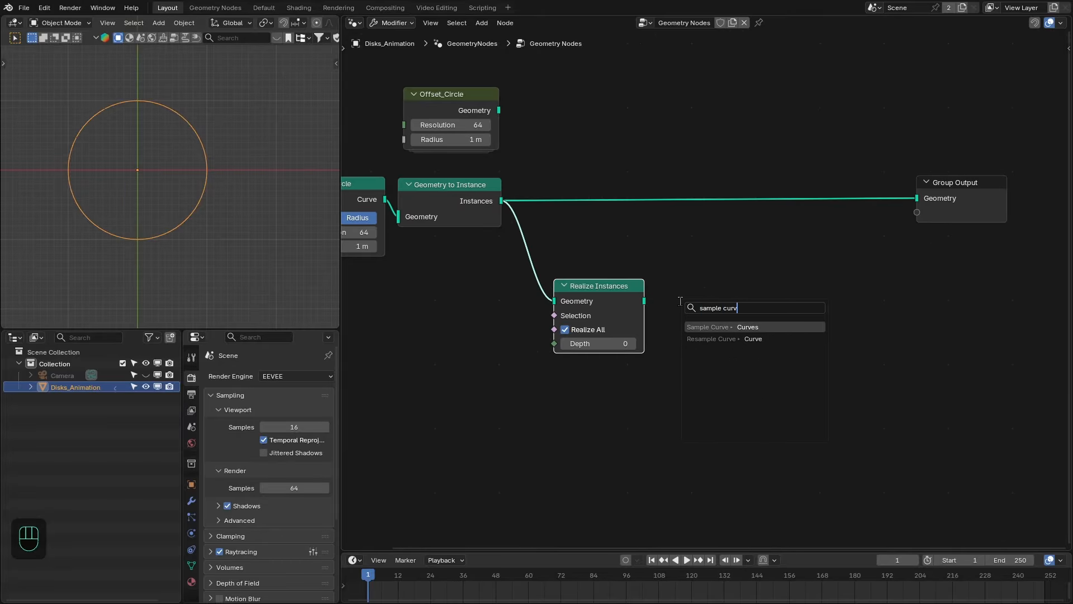
key("Return")
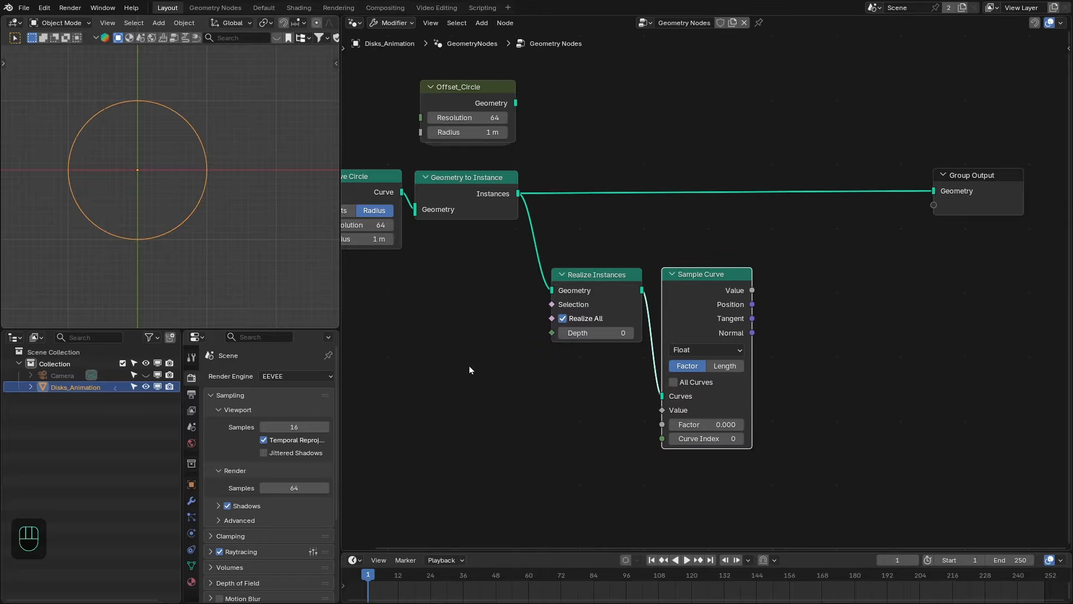
Step: Add a Points node beside Sample Curve and drive its Position from the sampled curve position
scroll(710, 421, "right", 5, "ctrl")
key("shift+a")
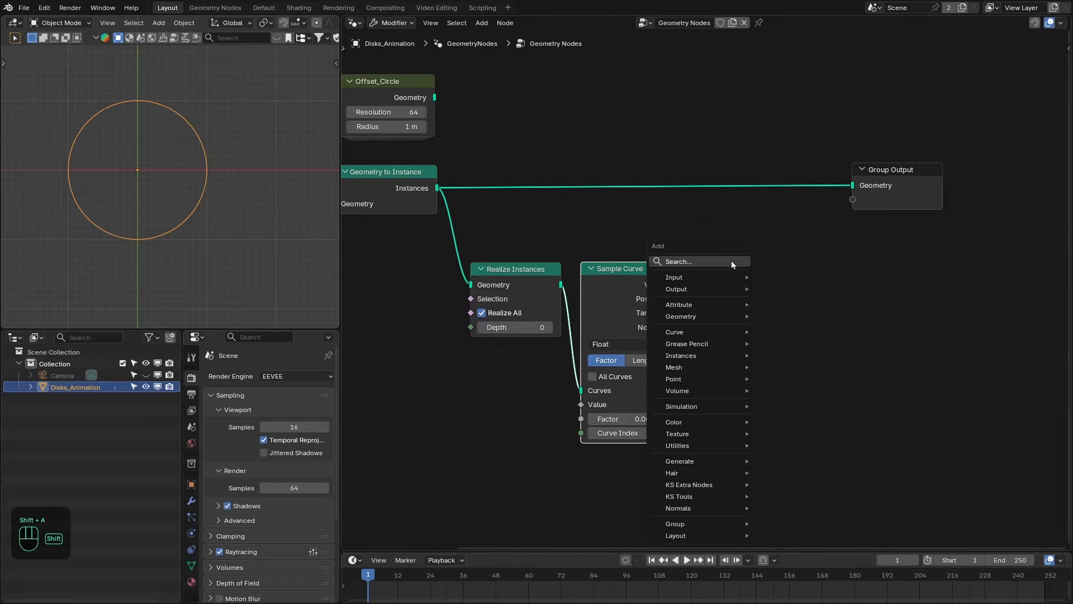
type("poin")
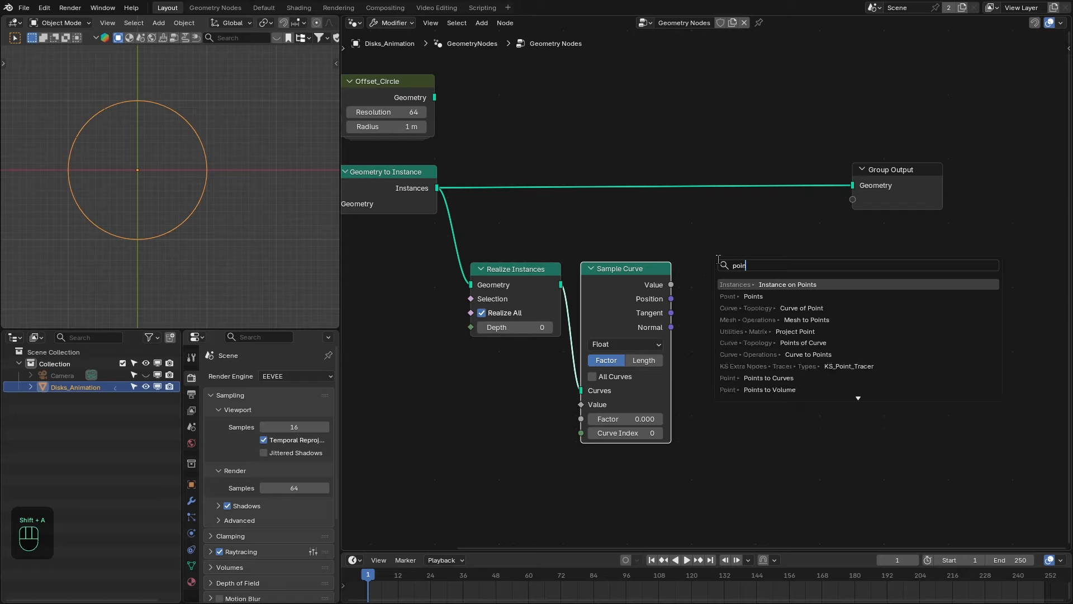
key("Down")
key("Return")
left_click(693, 258)
left_click_drag(672, 298, 694, 311)
left_click_drag(726, 279, 722, 282)
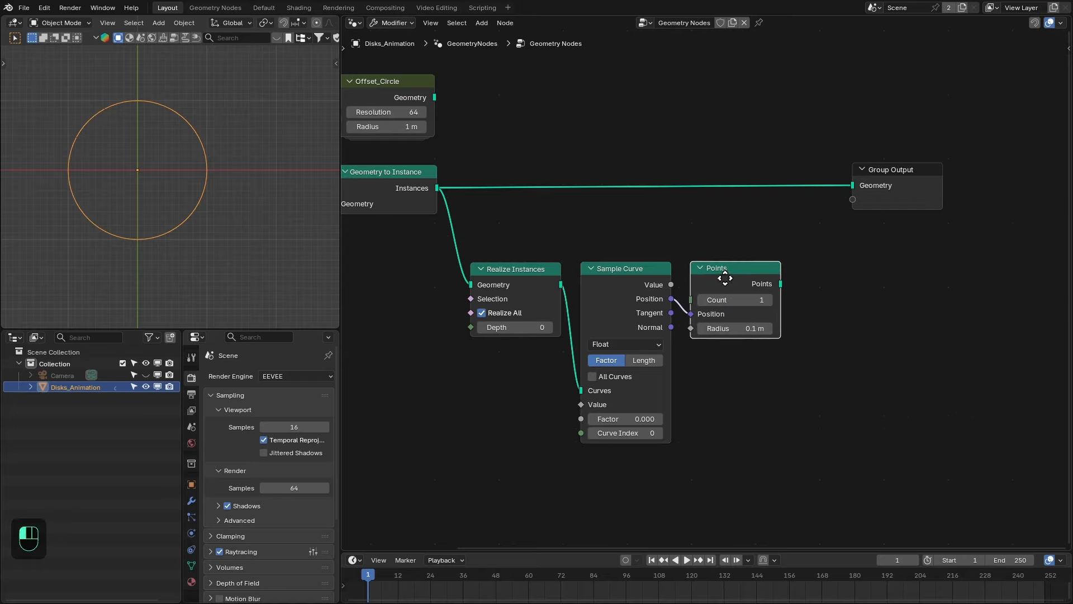
Step: Merge the Geometry to Instance and Points outputs with a Join Geometry node before Group Output, and test the Sample Curve Factor up to 1
right_click_drag(441, 191, 732, 269, "ctrl+shift")
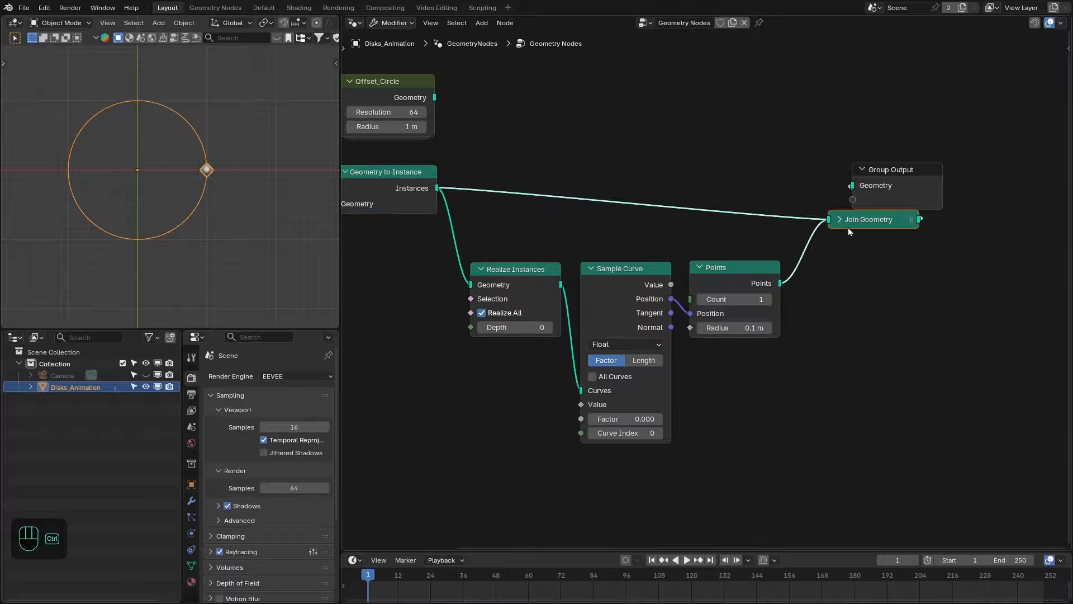
left_click_drag(848, 226, 889, 193)
left_click_drag(895, 189, 968, 197)
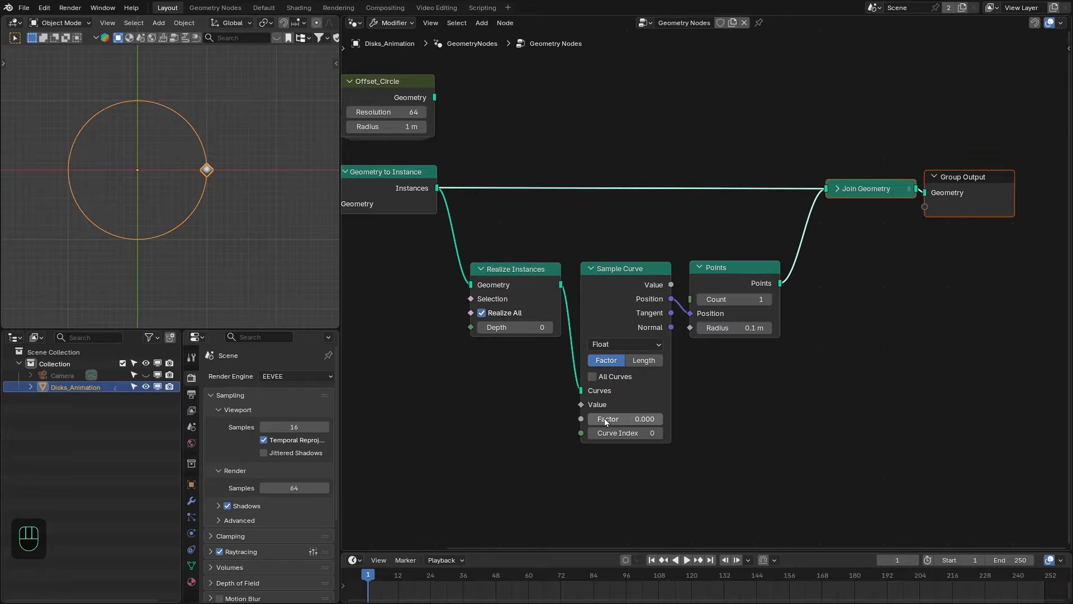
mouse_move(604, 418)
left_mouse_down()
mouse_move(661, 418)
mouse_move(588, 418)
left_mouse_up()
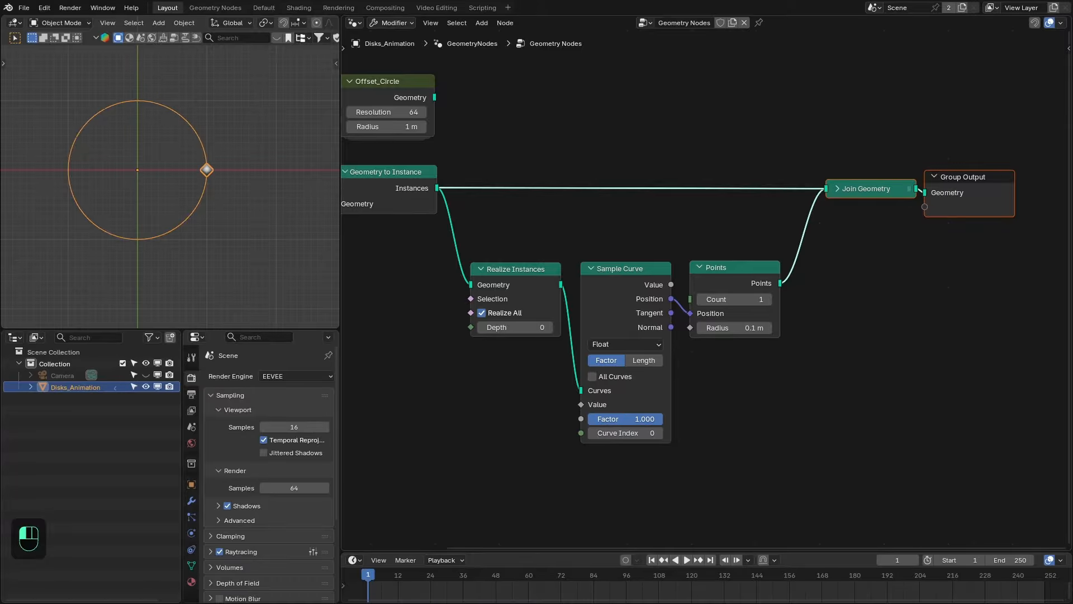
Step: Insert an Instance on Points node between Points and Join Geometry, using Offset_Circle as the instance
middle_click_drag(796, 380, 732, 398)
left_click_drag(894, 216, 982, 217)
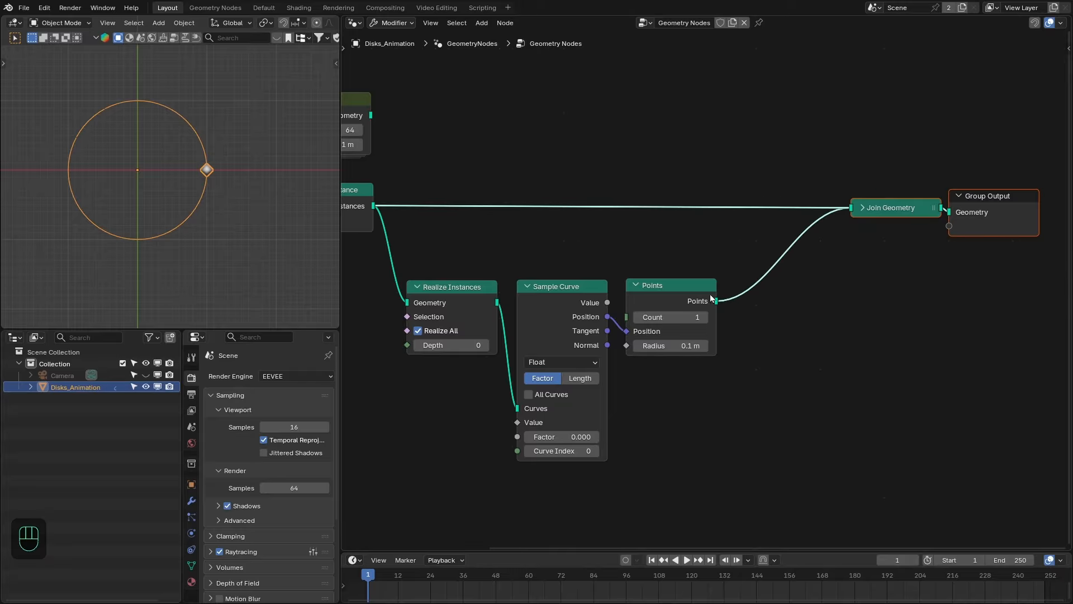
left_click_drag(716, 300, 743, 330)
type("insta")
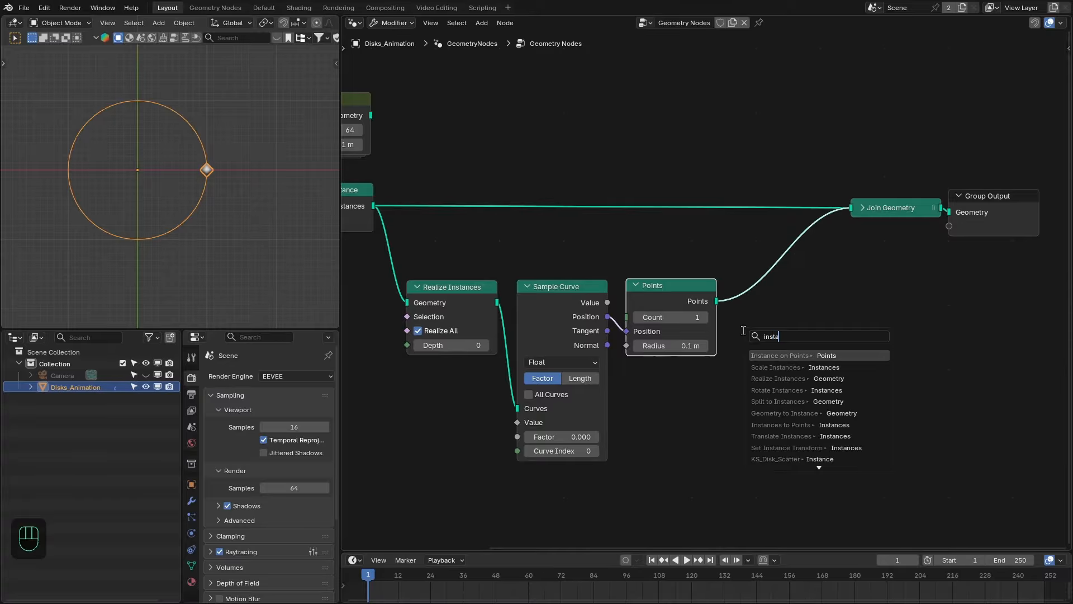
key("Return")
left_click(738, 287)
left_click_drag(347, 101, 751, 342)
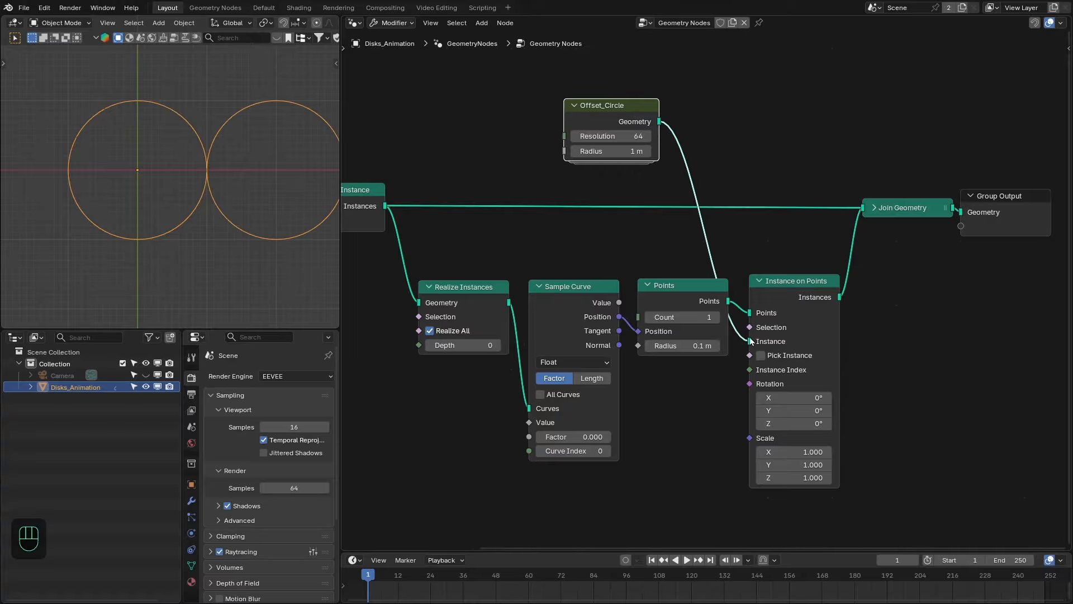
left_click_drag(622, 126, 680, 155)
left_click_drag(796, 300, 805, 300)
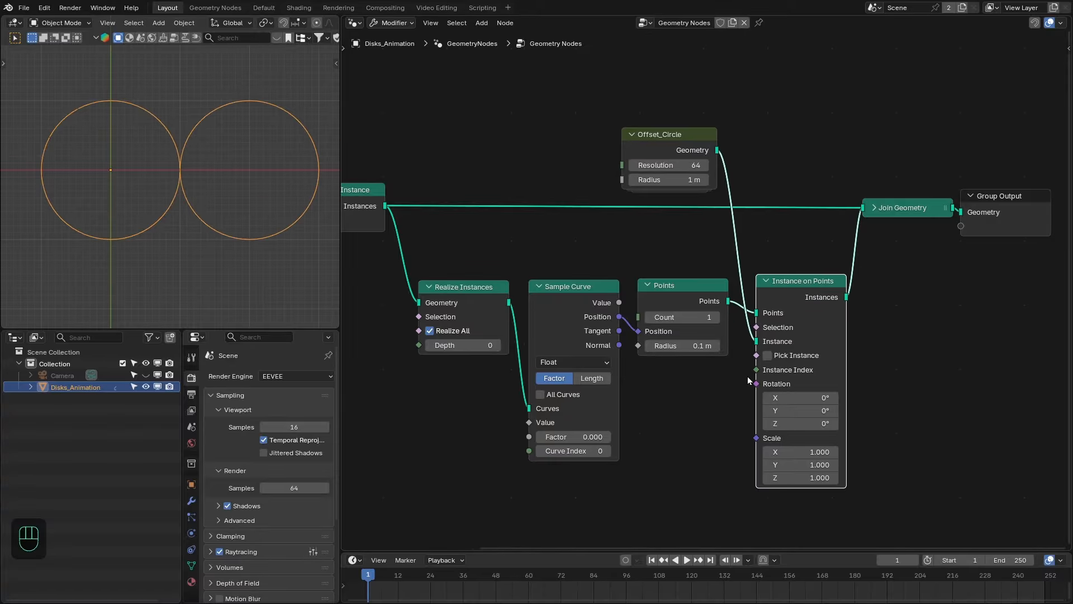
Step: Add an Align Rotation to Vector node on the Y axis, fed by the Sample Curve Tangent, to drive the Instance on Points rotation
middle_click_drag(709, 392, 734, 348)
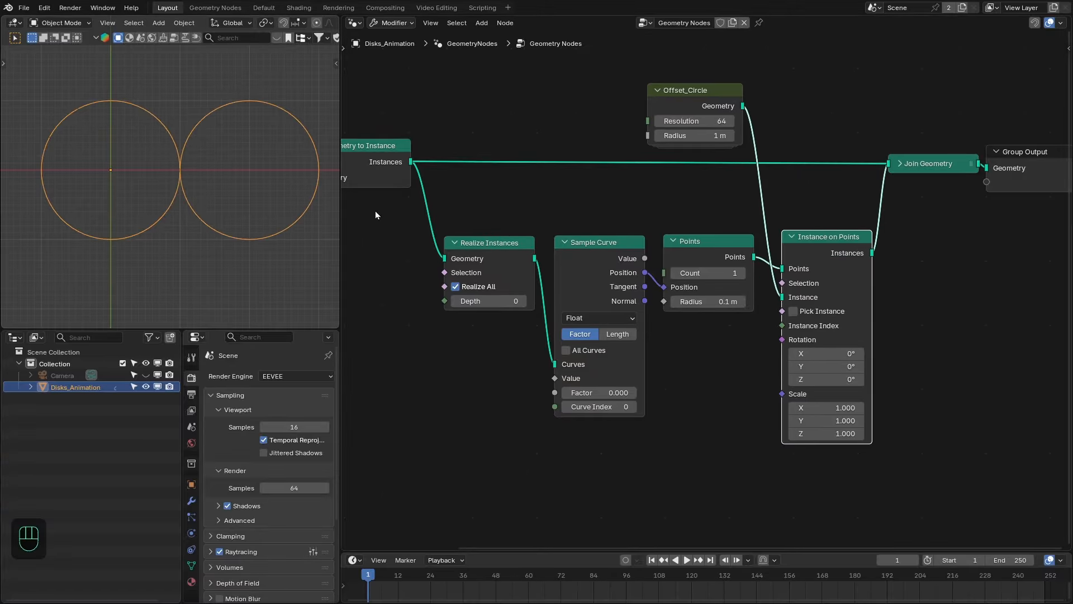
scroll(638, 289, "up", 1)
left_click_drag(641, 288, 673, 400)
type("aling")
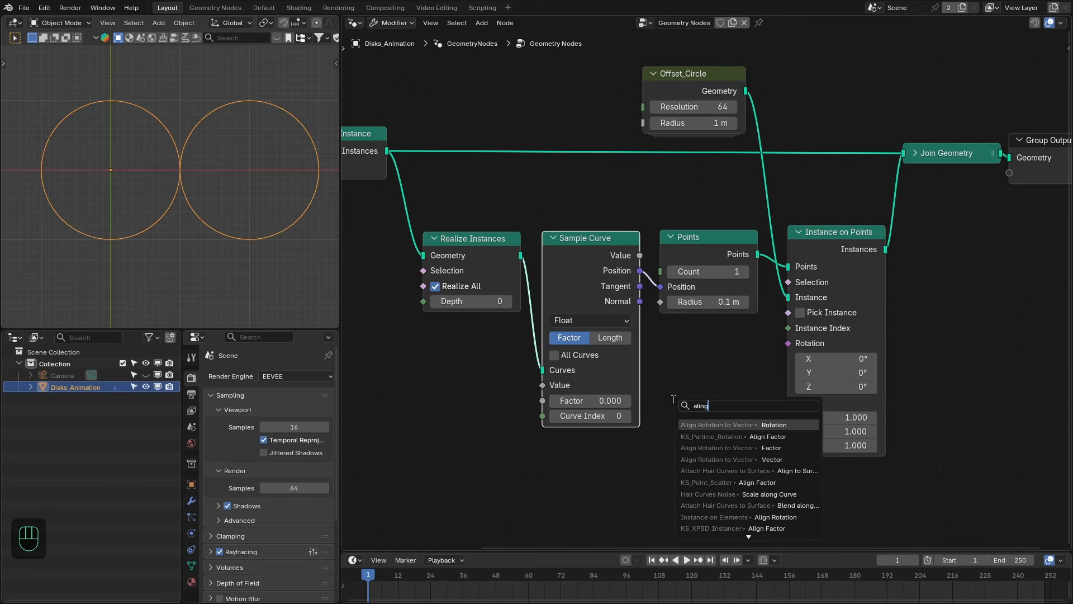
left_click(743, 459)
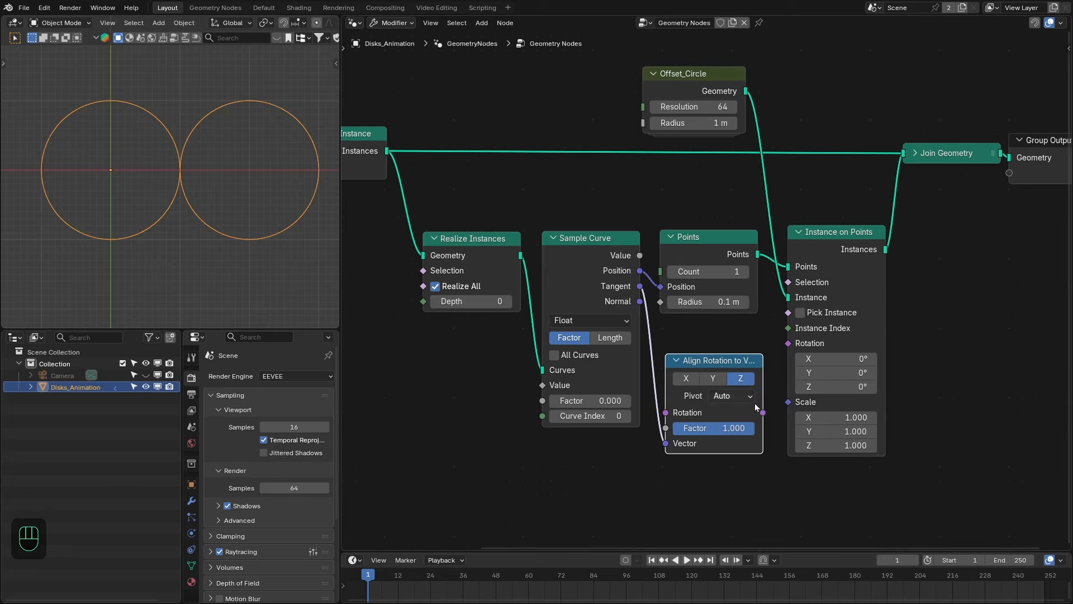
left_click_drag(769, 399, 787, 344)
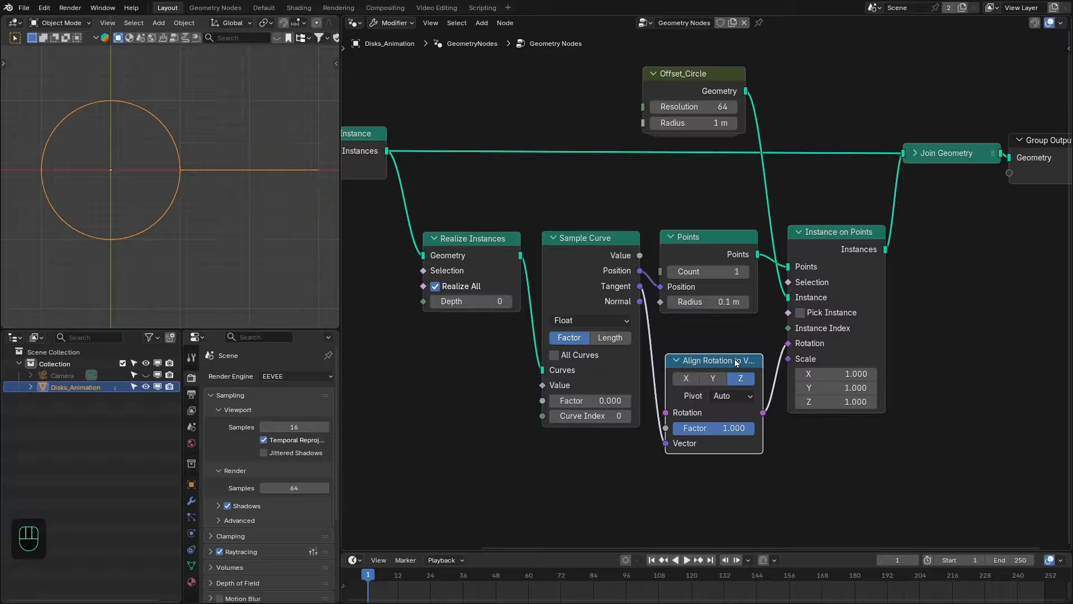
left_click_drag(729, 369, 729, 362)
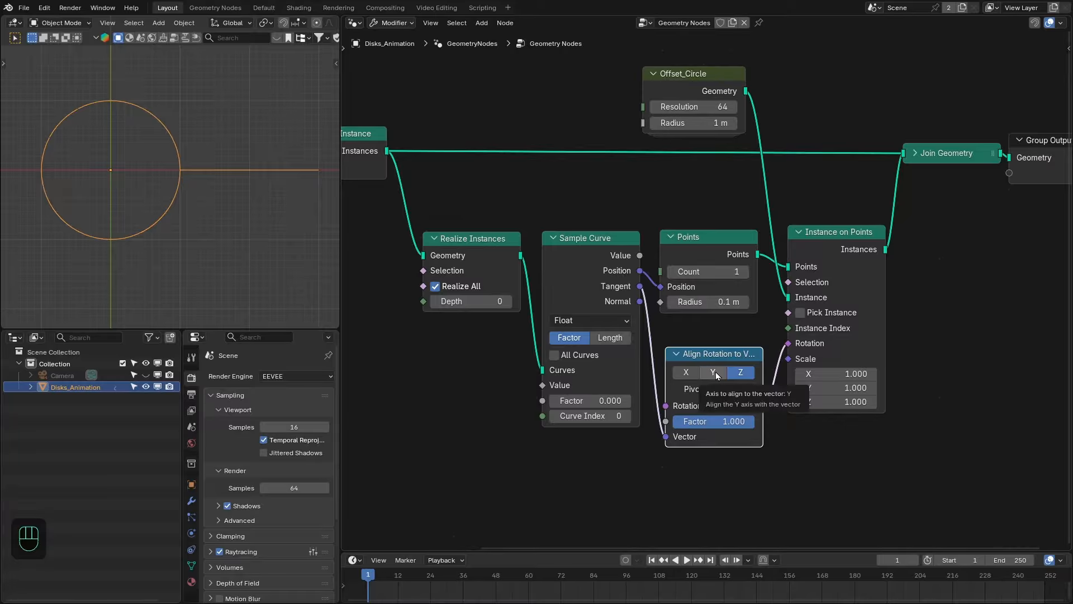
left_click(716, 371)
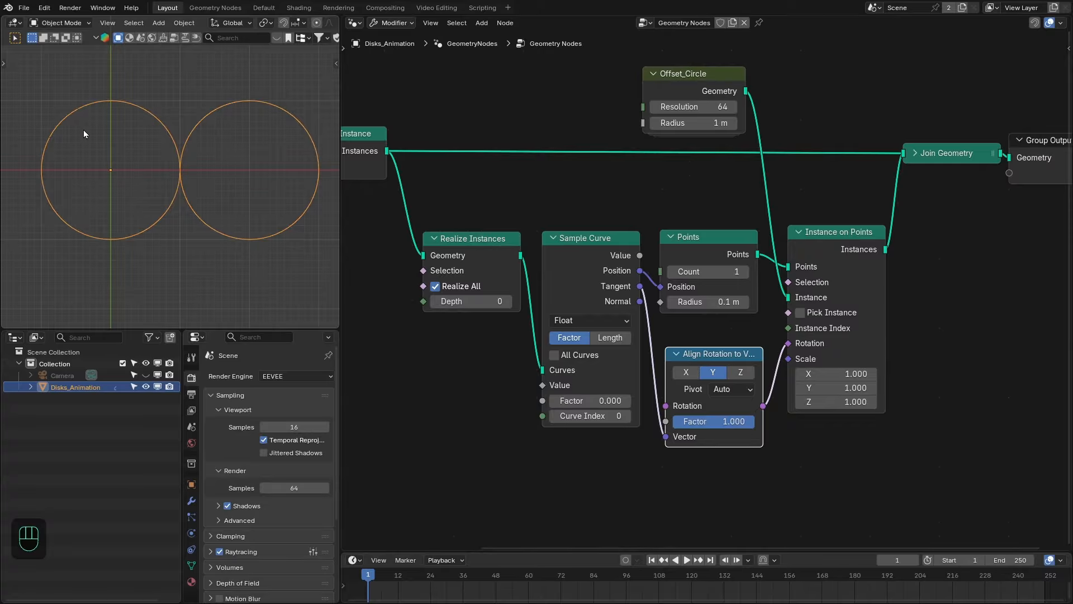
Step: Insert a vector math Scale node of -1 between the Sample Curve Tangent and the Align Rotation vector input
middle_click_drag(693, 470, 693, 429)
left_click_drag(640, 246, 636, 446)
type("scale")
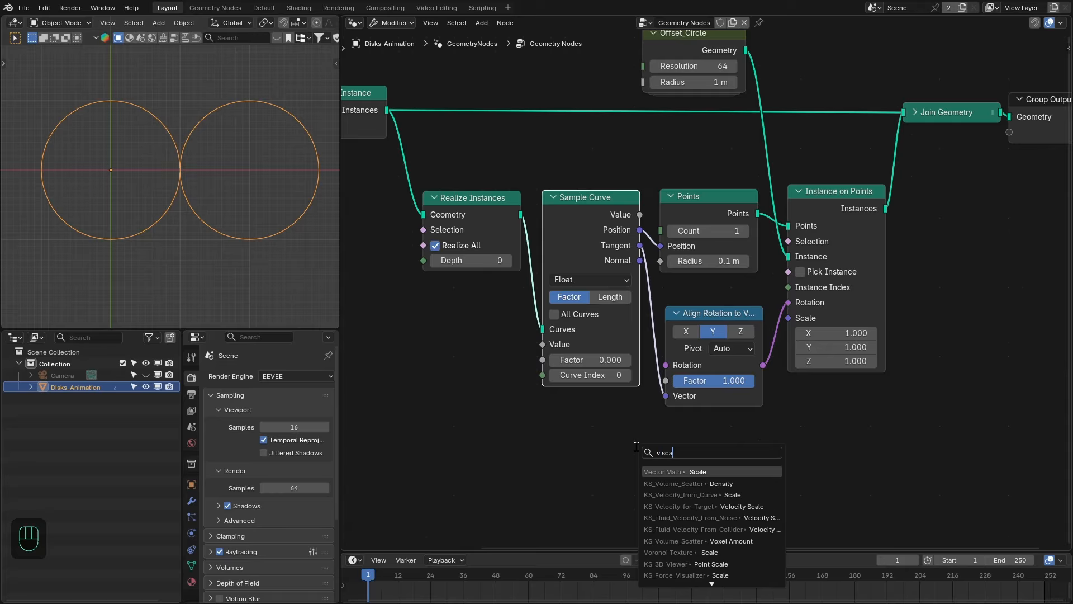
key("Return")
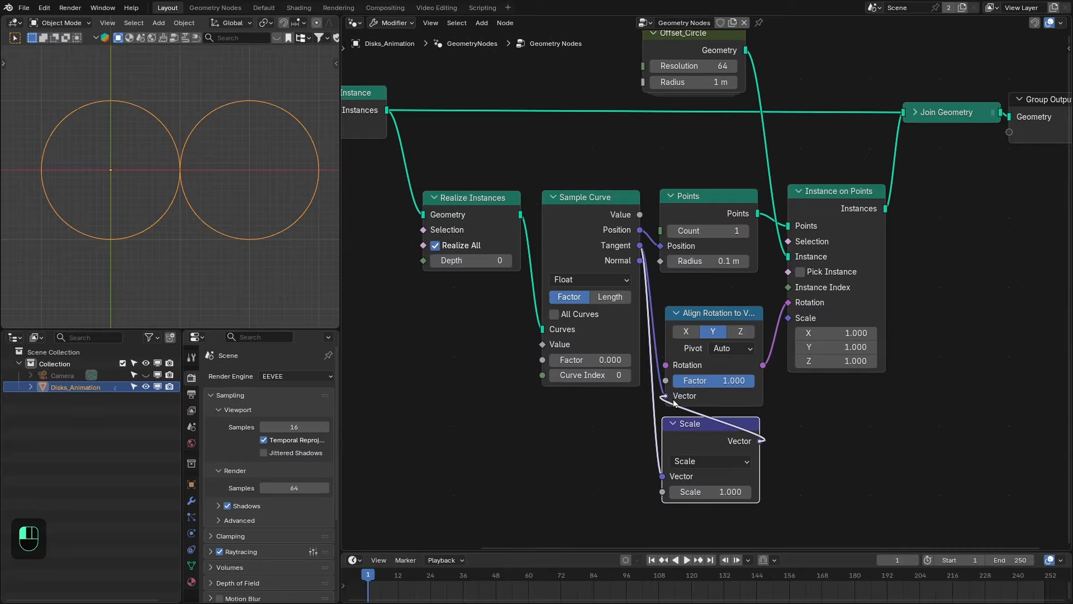
left_click(675, 402)
left_click(714, 490)
type("-1")
key("Return")
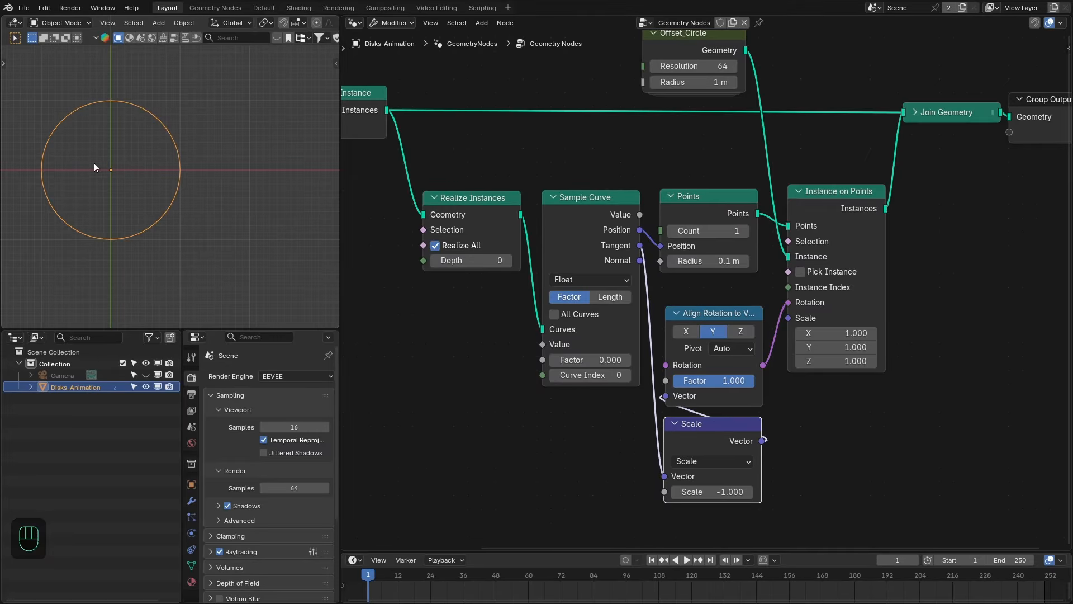
Step: Reduce the Offset_Circle radius to 0.71 m, test the Sample Curve Factor, and nudge the Offset_Circle node
middle_click_drag(647, 166, 646, 183)
left_click_drag(718, 102, 559, 103, "shift")
mouse_move(566, 378)
left_mouse_down()
mouse_move(642, 378)
mouse_move(559, 377)
left_mouse_up()
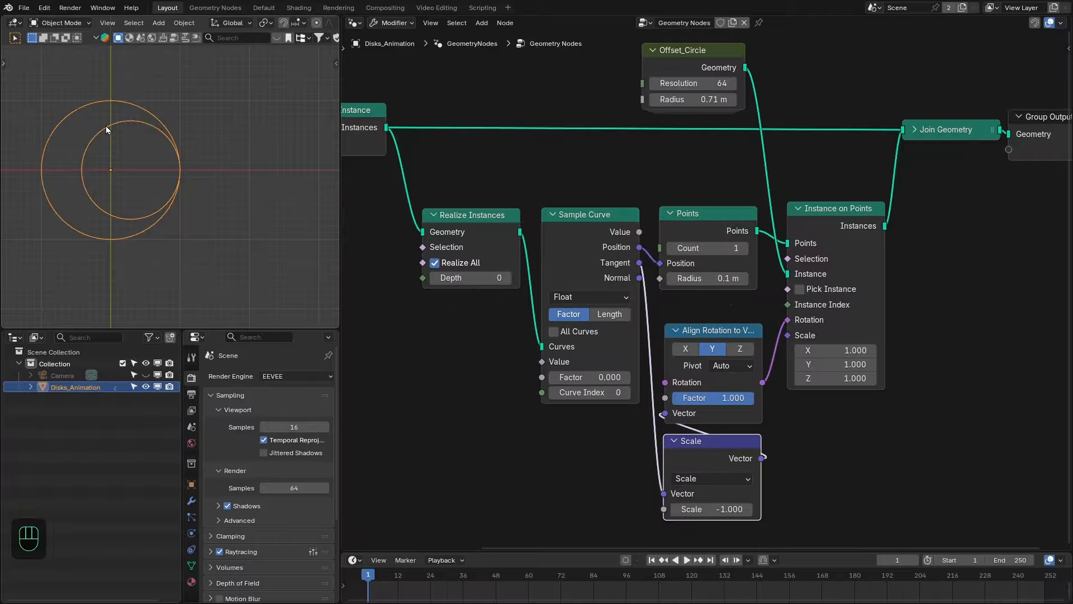
left_click_drag(705, 69, 715, 76)
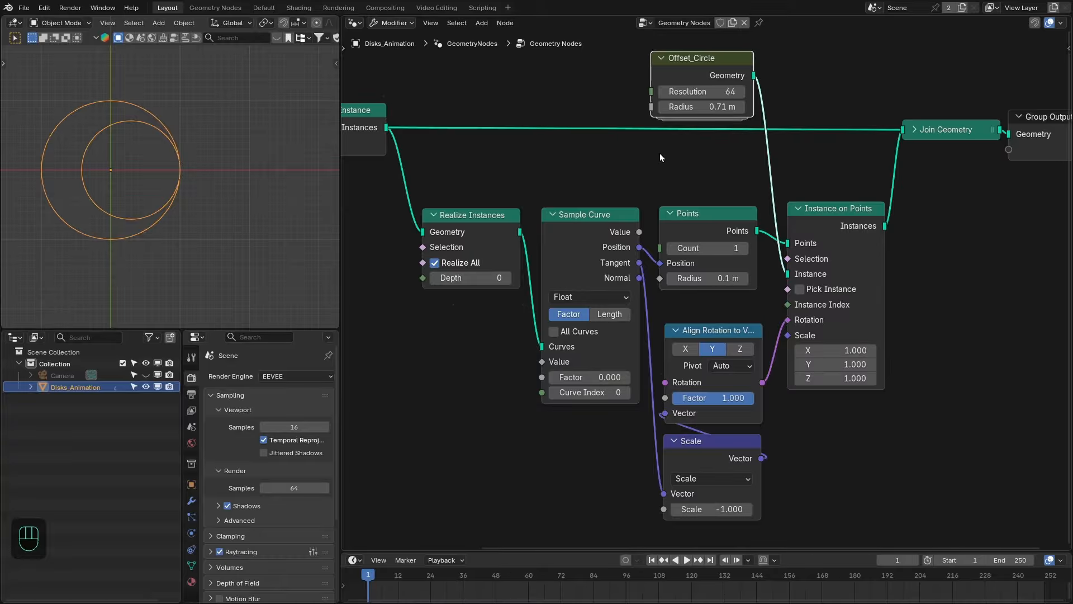
Step: Add a Repeat zone above the existing node chain
scroll(659, 153, "down", 2)
key("shift+a")
type("re")
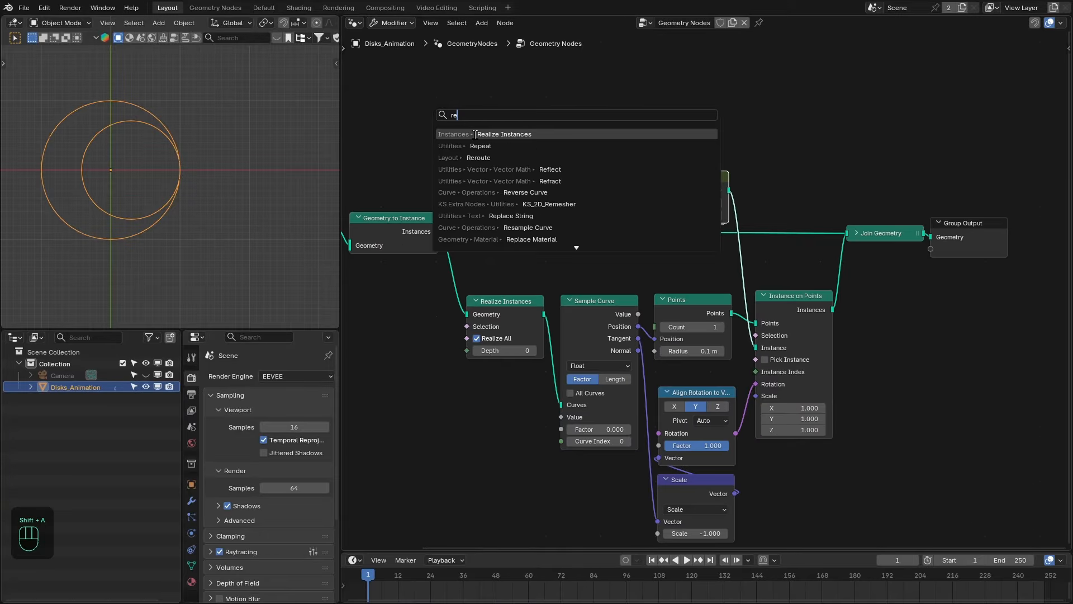
key("Down")
key("Return")
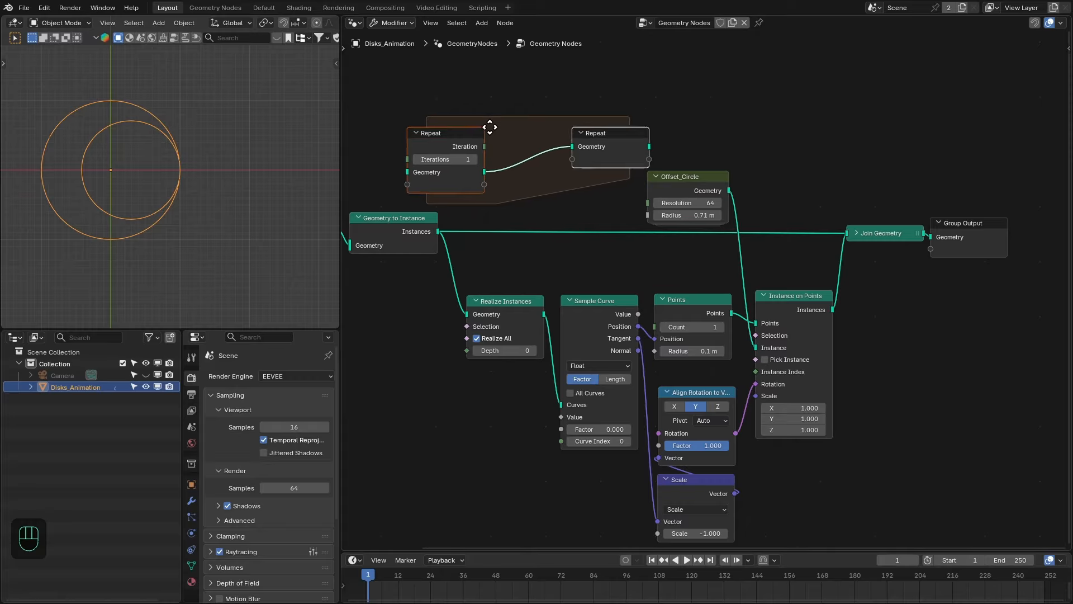
Step: Cut the Geometry to Instance and Join Geometry output links, and route Geometry to Instance through the Repeat zone into Group Output
left_click(447, 243, "ctrl")
right_click_drag(448, 242, 423, 292, "ctrl")
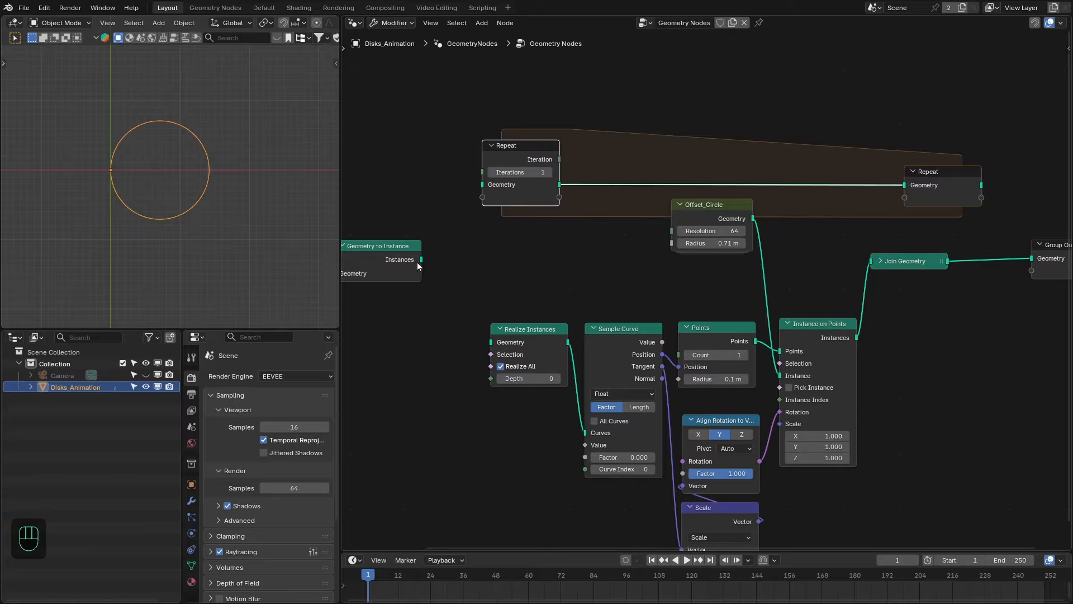
left_click_drag(421, 259, 492, 190)
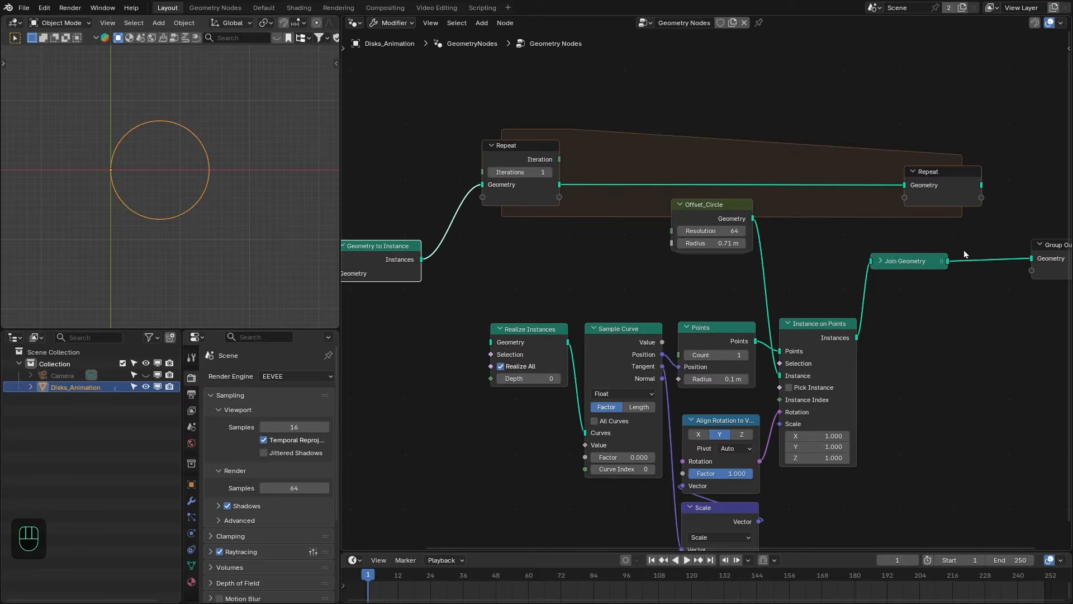
right_click_drag(963, 250, 957, 276, "ctrl")
left_click_drag(982, 185, 1029, 268)
Step: Feed the Geometry to Instance output into a second Repeat input, Instances, and connect it inside the zone to Realize Instances
left_click(423, 260)
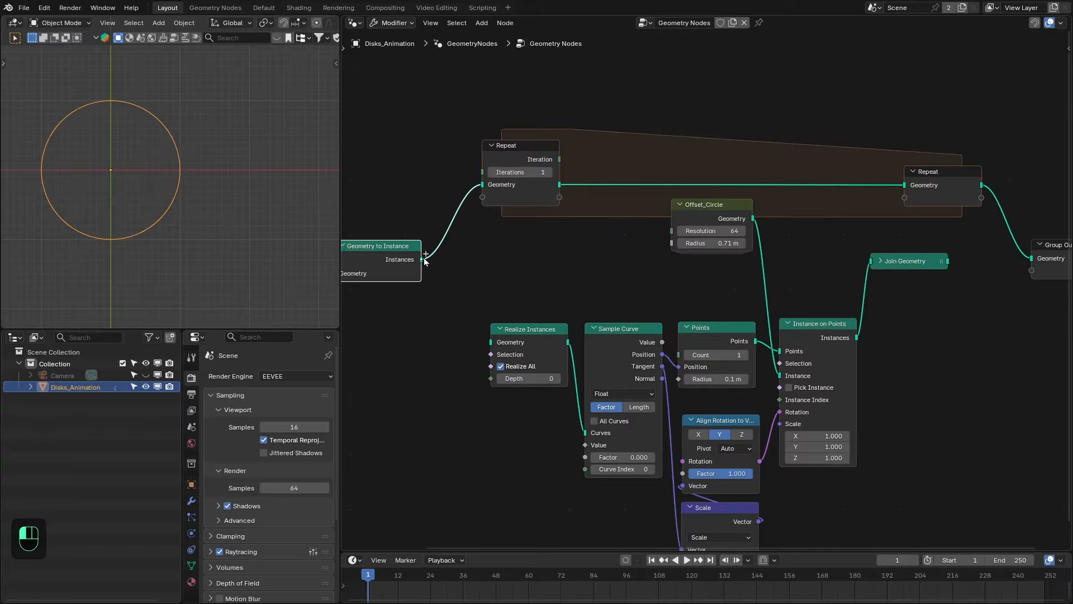
left_click_drag(478, 199, 483, 199)
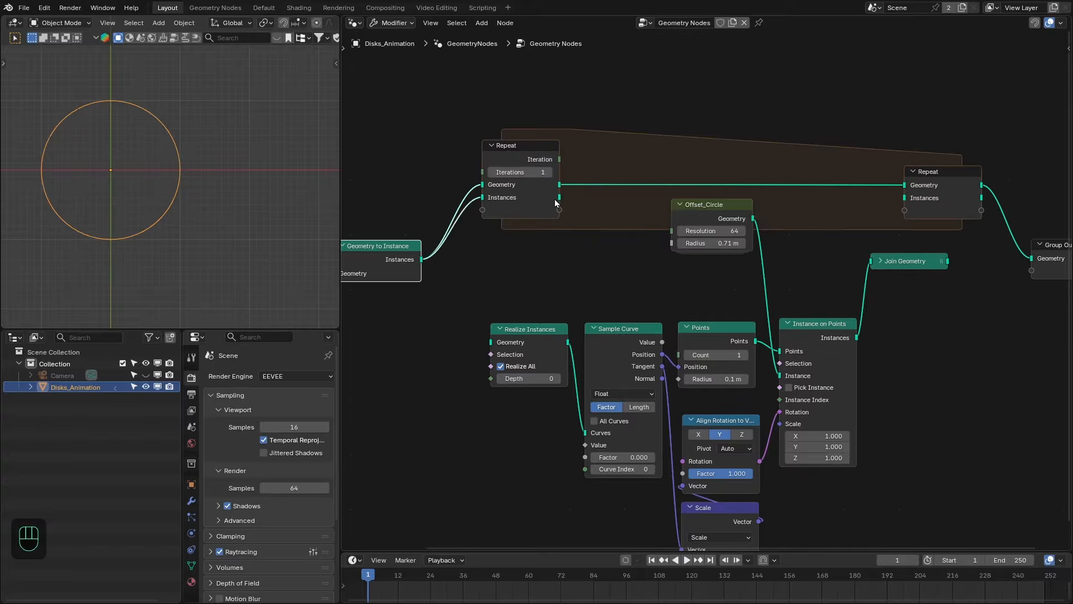
left_click_drag(559, 197, 491, 342)
left_click_drag(540, 207, 541, 268)
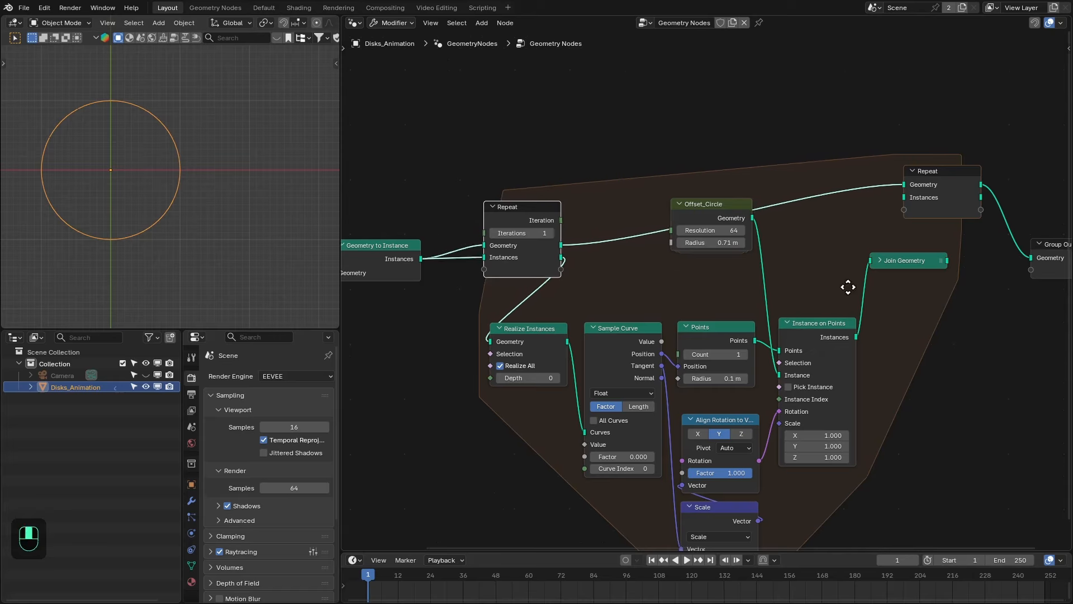
middle_click_drag(850, 287, 827, 247)
left_click_drag(692, 177, 699, 229)
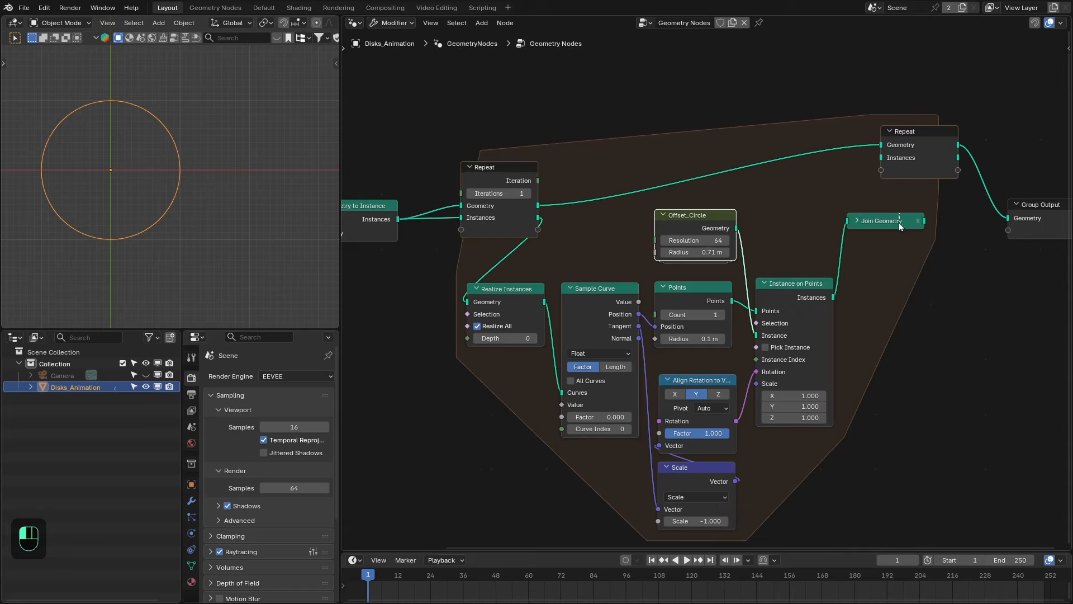
Step: Place Join Geometry on the Geometry link inside the Repeat zone and space out the Repeat end and Group Output nodes
left_click_drag(922, 162, 987, 192)
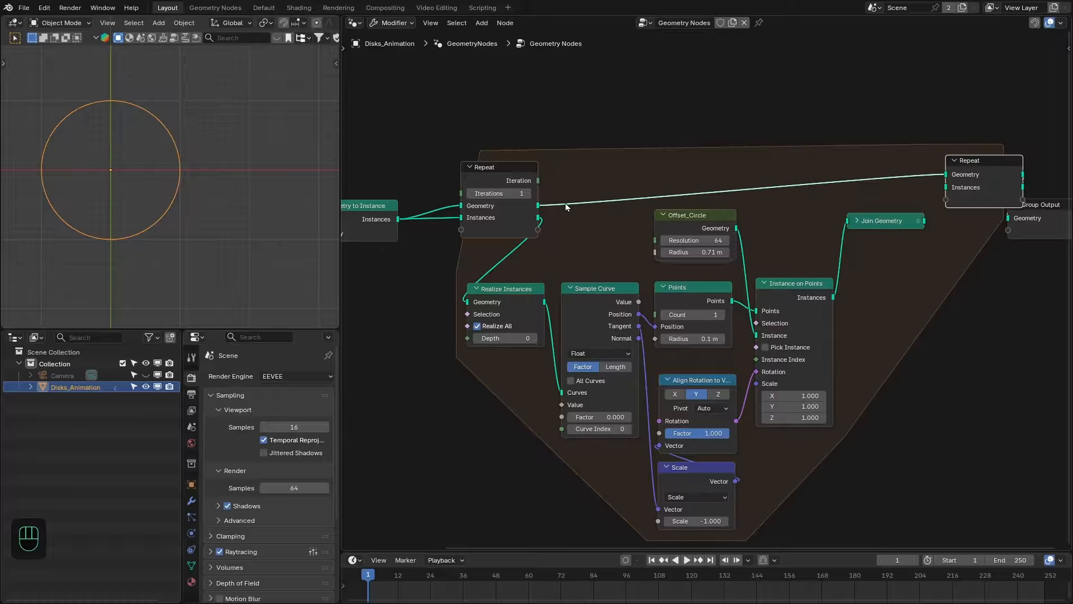
left_click_drag(880, 227, 847, 269)
left_click_drag(848, 188, 884, 208)
middle_click_drag(945, 245, 813, 229)
left_click_drag(933, 204, 963, 198)
middle_click_drag(590, 189, 675, 192)
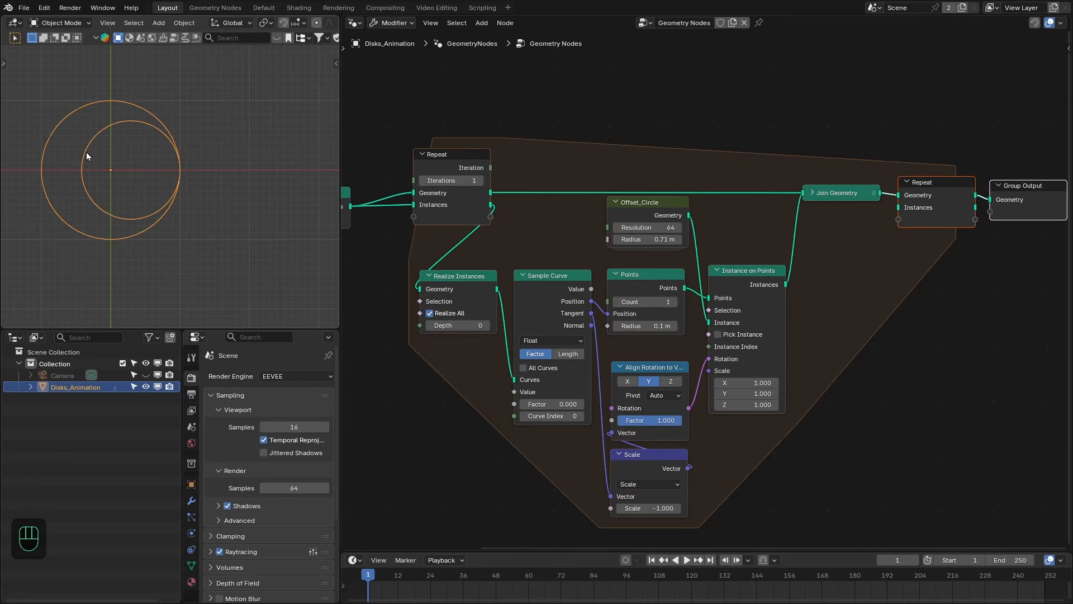
Step: Connect the Instance on Points output to the Instances input at the end of the Repeat zone
left_click(785, 285)
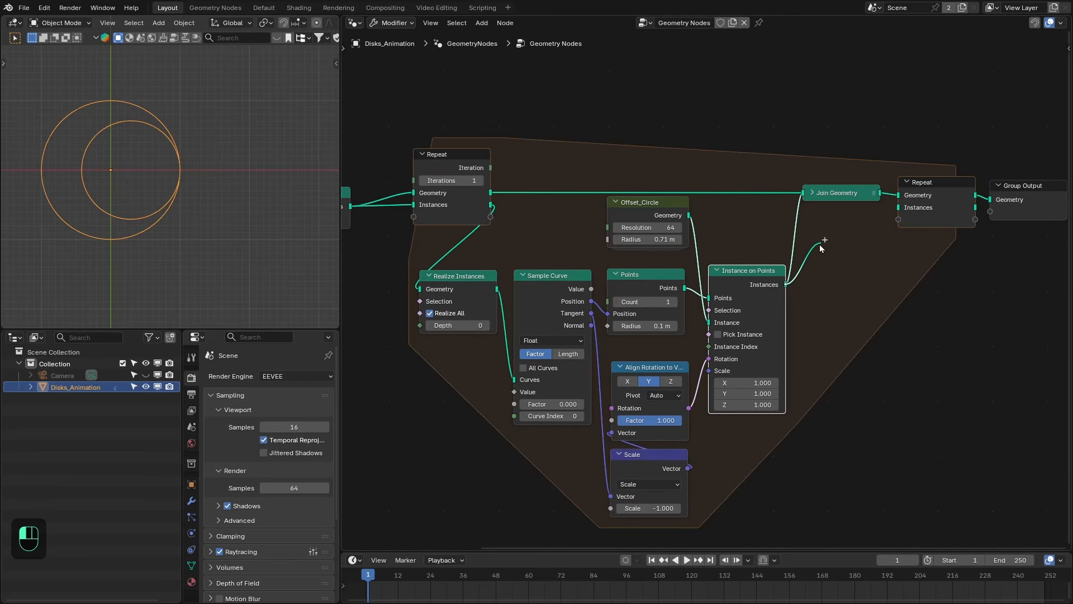
left_click_drag(887, 209, 891, 208)
middle_click_drag(586, 157, 611, 174)
scroll(562, 185, "up", 1)
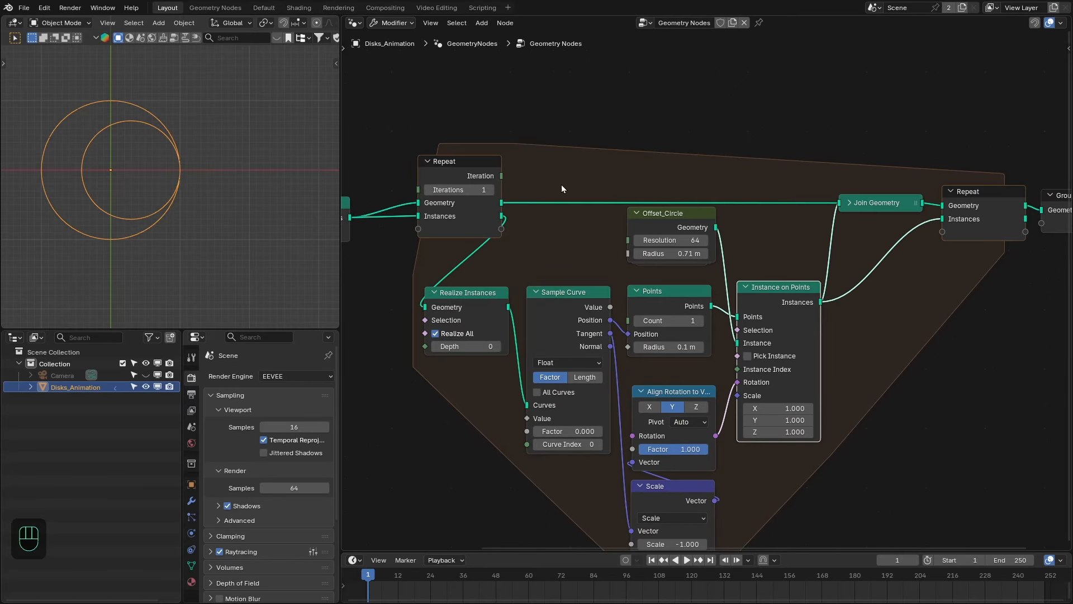
Step: Set the Repeat zone to 2 iterations and shift its start node slightly
left_click(491, 191)
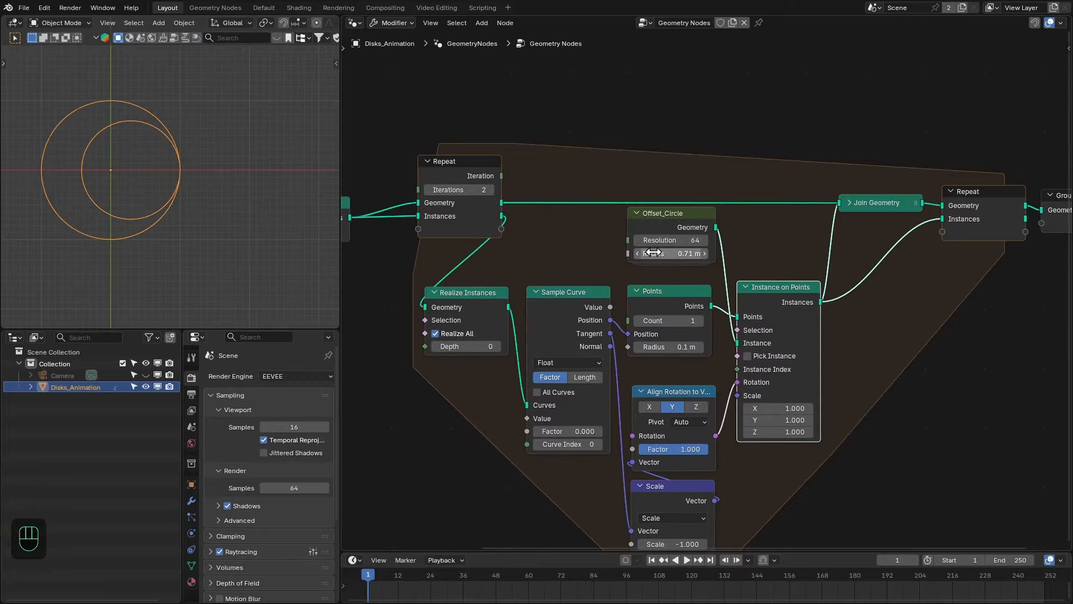
middle_click_drag(512, 226, 679, 232)
left_click_drag(633, 233, 635, 244)
middle_click_drag(545, 200, 515, 202)
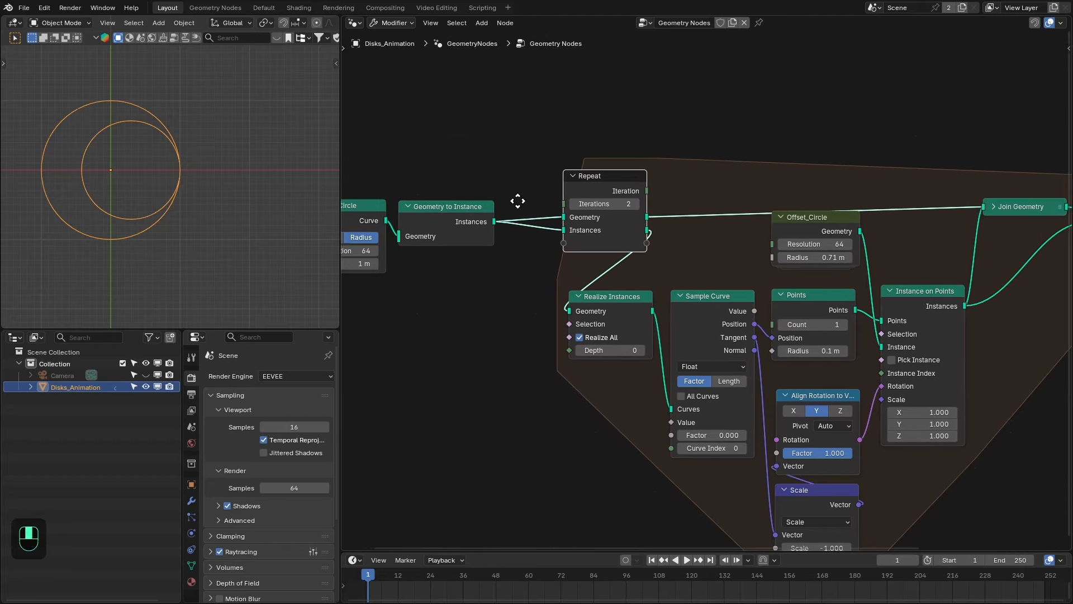
Step: Add an Integer node set to 2 and connect it to the Iterations input of the Repeat zone
key("shift+a")
type("int")
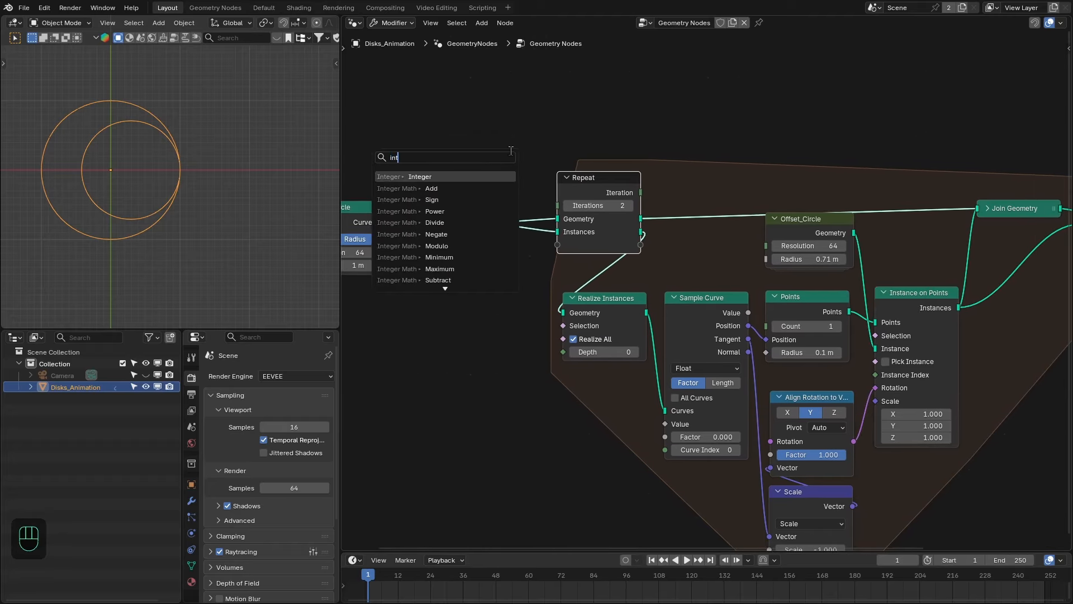
key("Return")
left_click(477, 134)
middle_click_drag(638, 163, 580, 165)
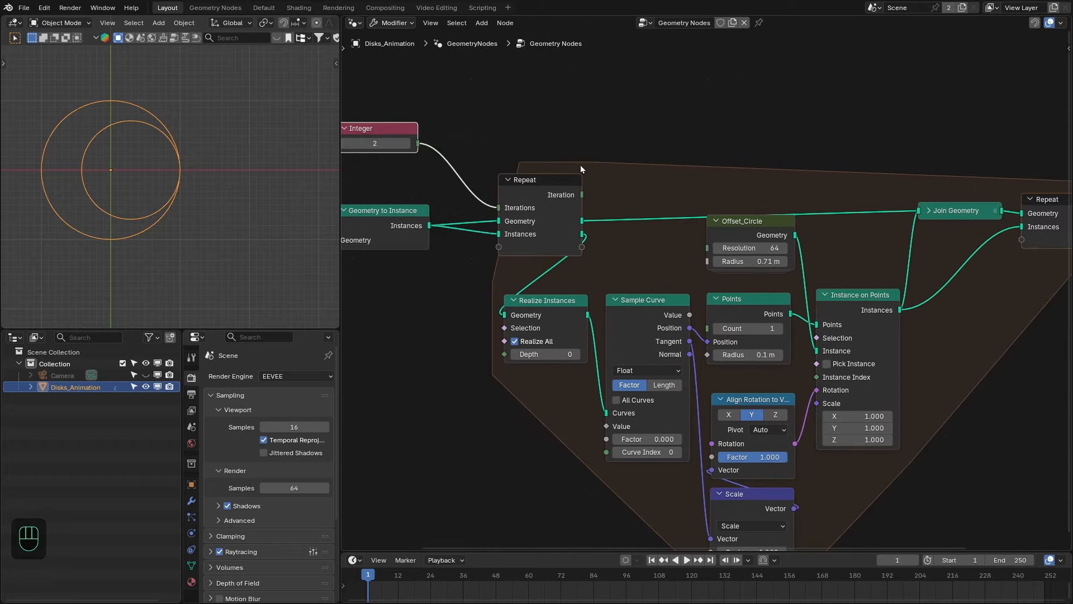
Step: Feed the Repeat zone's Iteration output into the Value of a new Map Range node placed above the zone's nodes
left_click_drag(582, 195, 619, 156)
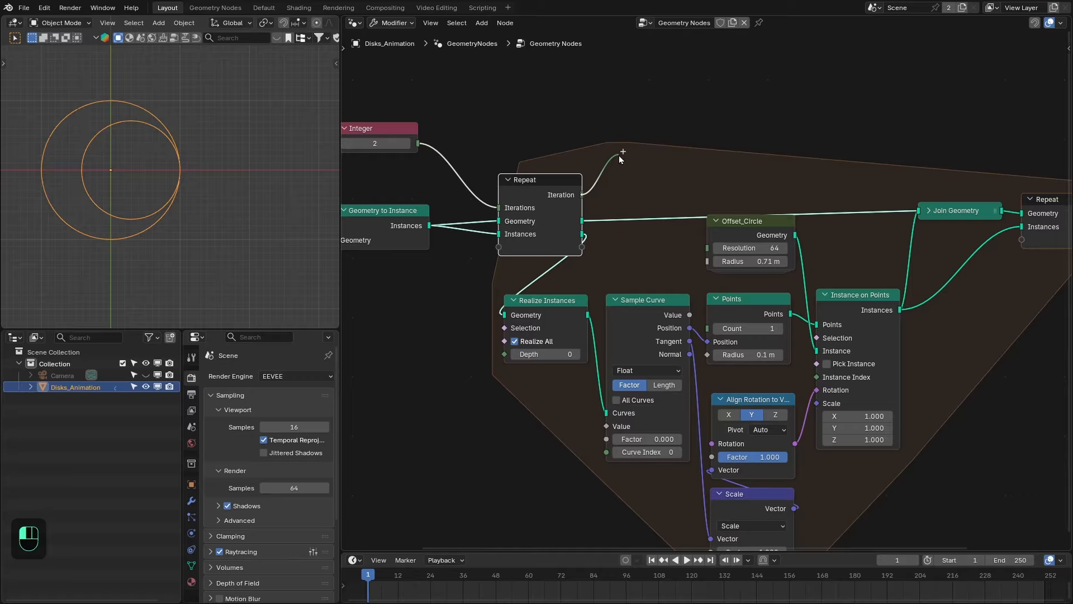
left_click_drag(619, 155, 631, 94)
type("m")
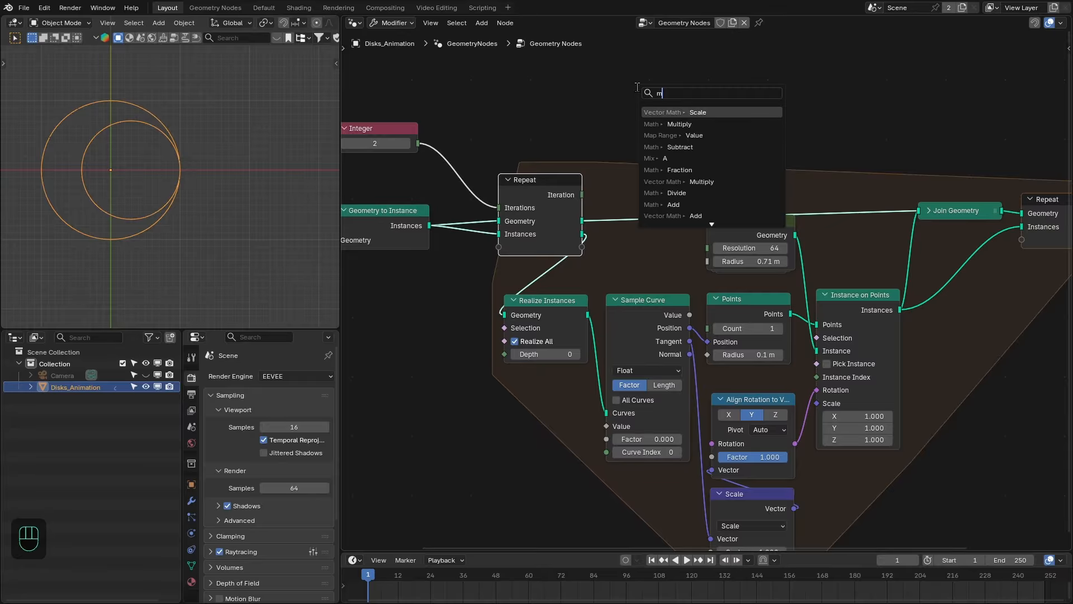
type("ap")
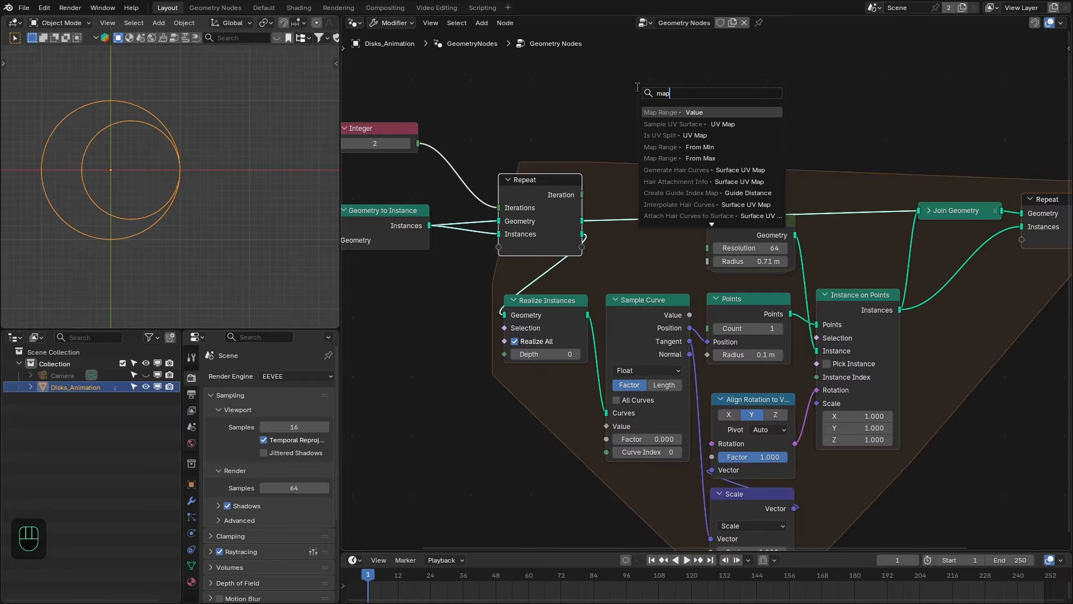
key("Return")
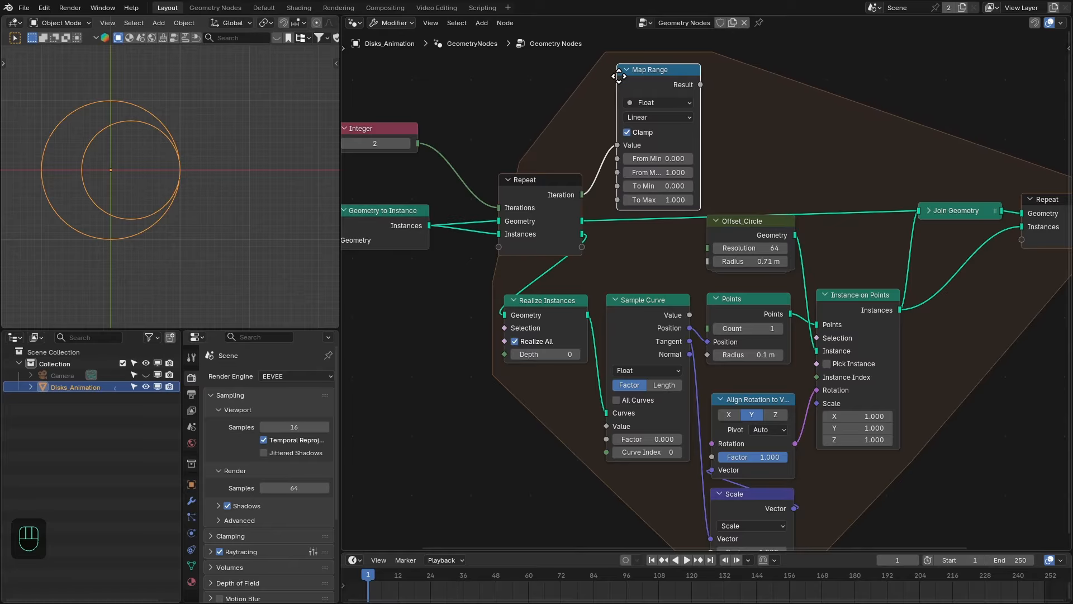
left_click(615, 75)
Step: Move Offset_Circle beside Map Range, link the Integer to From Max, and link the Result to Offset_Circle's Radius
left_click_drag(731, 221, 738, 149)
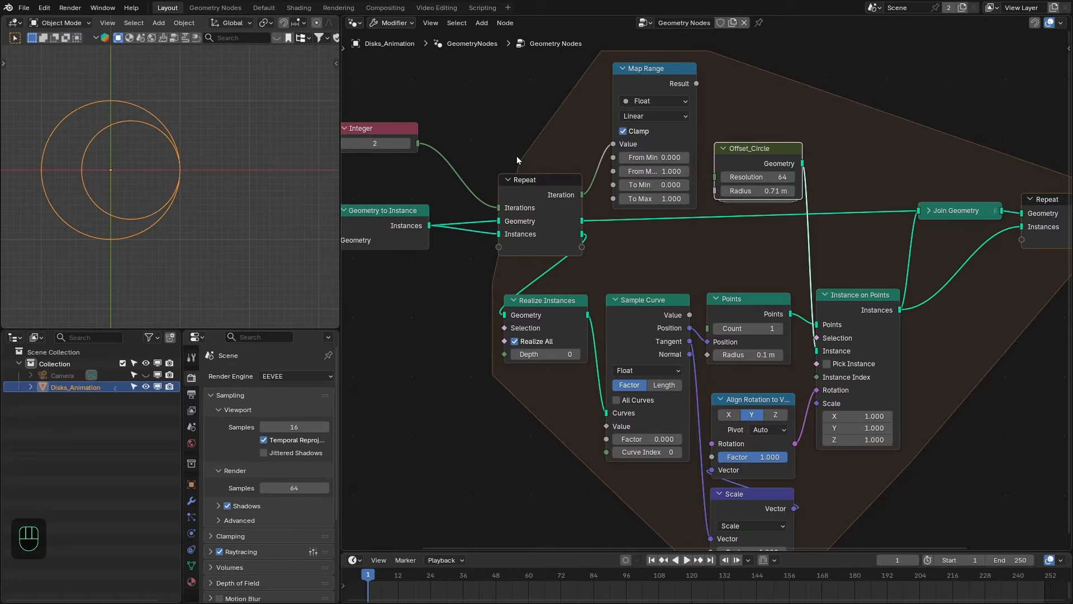
left_click(520, 181)
left_click_drag(486, 91, 613, 171)
middle_click_drag(694, 145, 668, 154)
left_click_drag(671, 93, 689, 200)
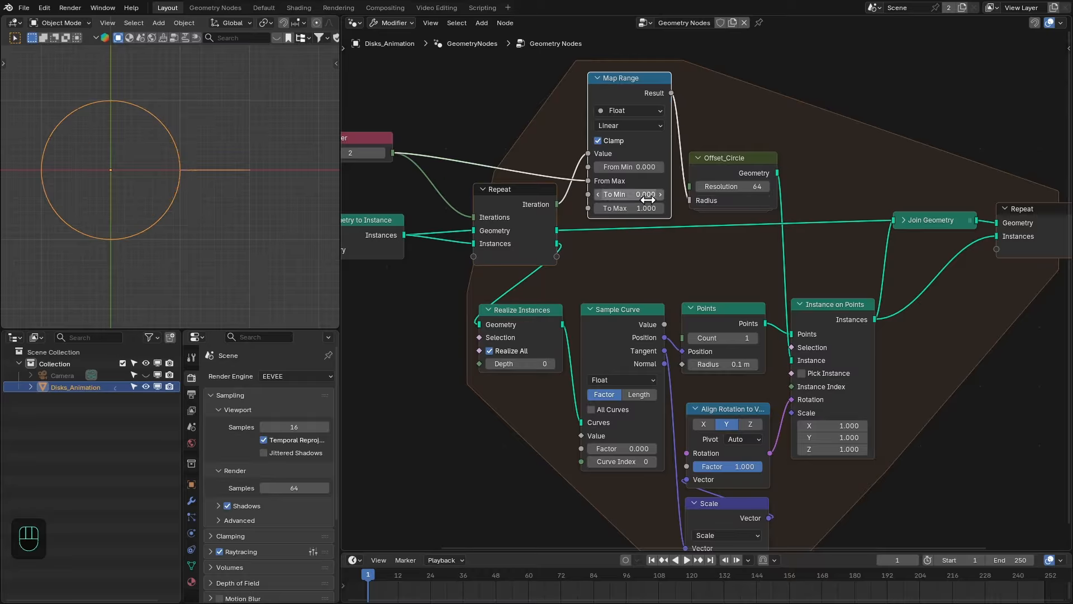
Step: Set the radius Map Range's To Min to 0.8 and To Max to 0.1, nudging the Integer node lower
left_click(641, 197)
key("Return")
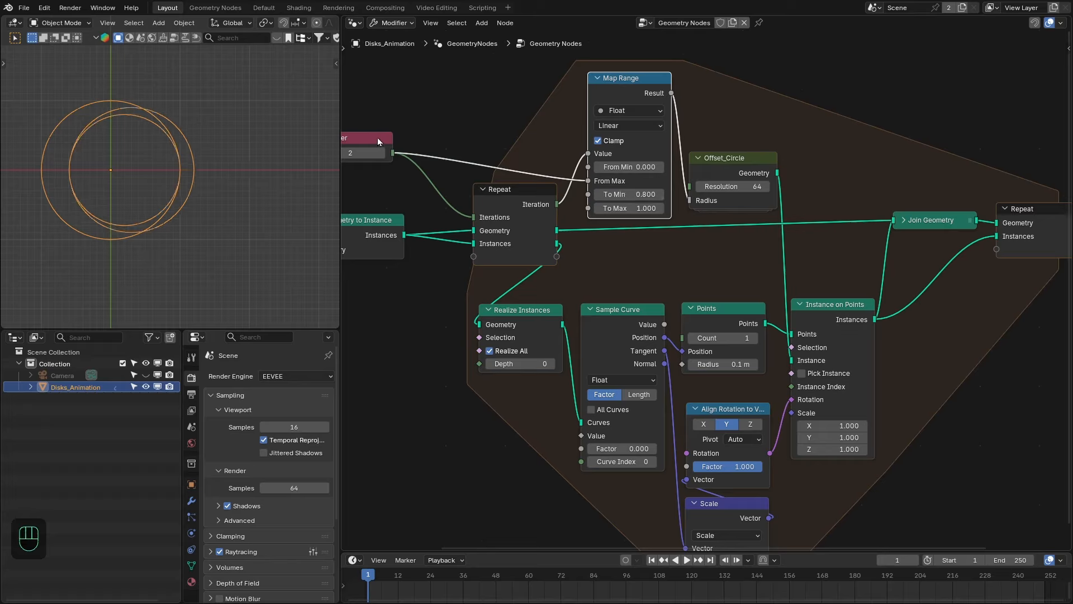
left_click_drag(378, 138, 384, 154)
left_click(613, 208)
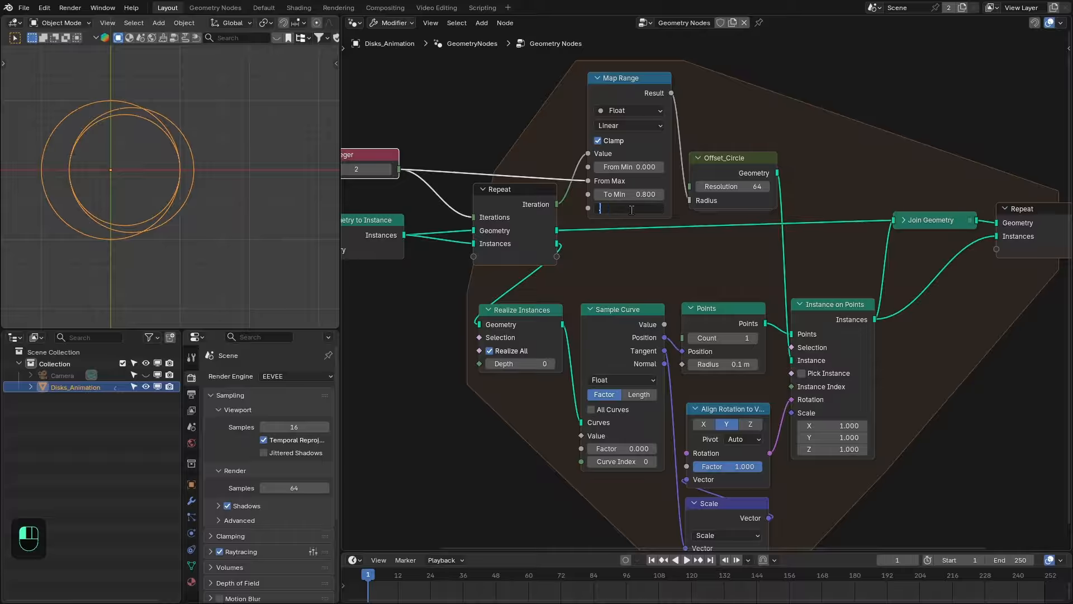
key("Return")
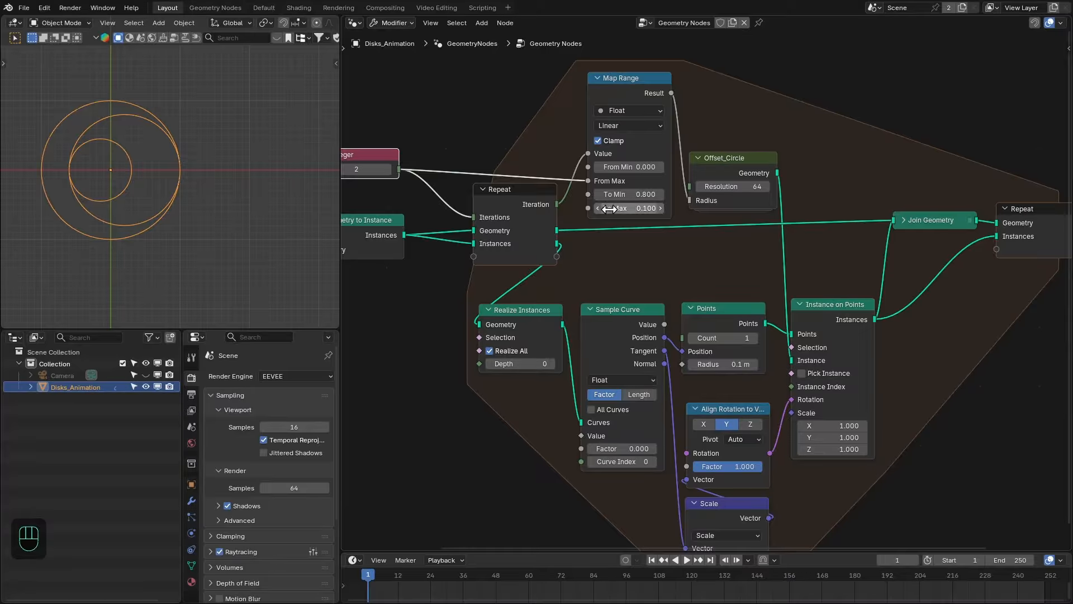
Step: Set the Integer node to 6 and raise the radius Map Range's To Min to 0.87
scroll(632, 277, "down", 2)
left_click_drag(418, 175, 422, 187)
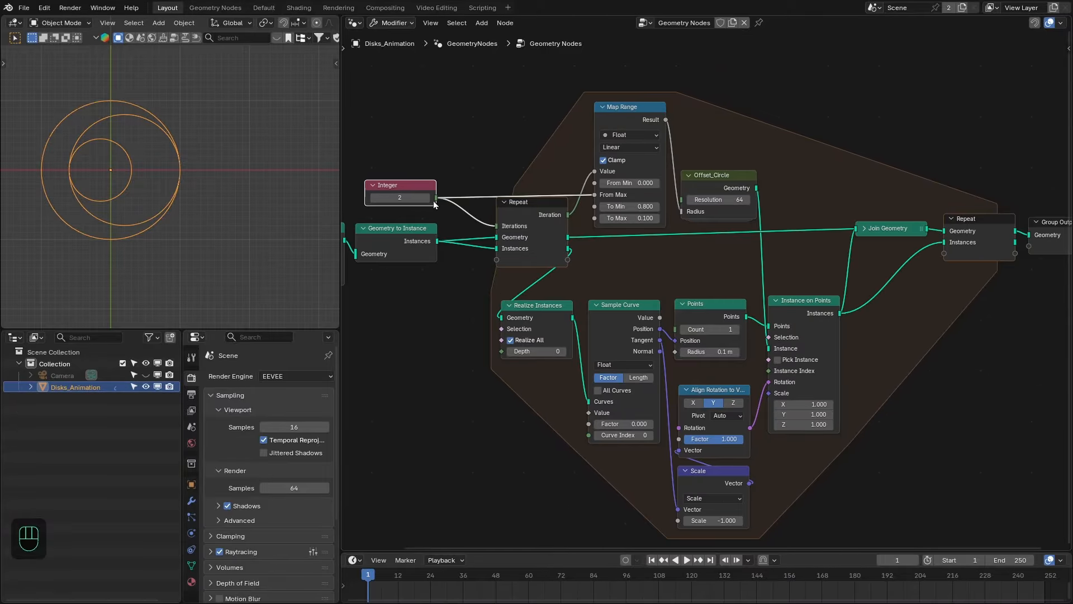
left_click(429, 198)
left_click(429, 198)
left_click(429, 198)
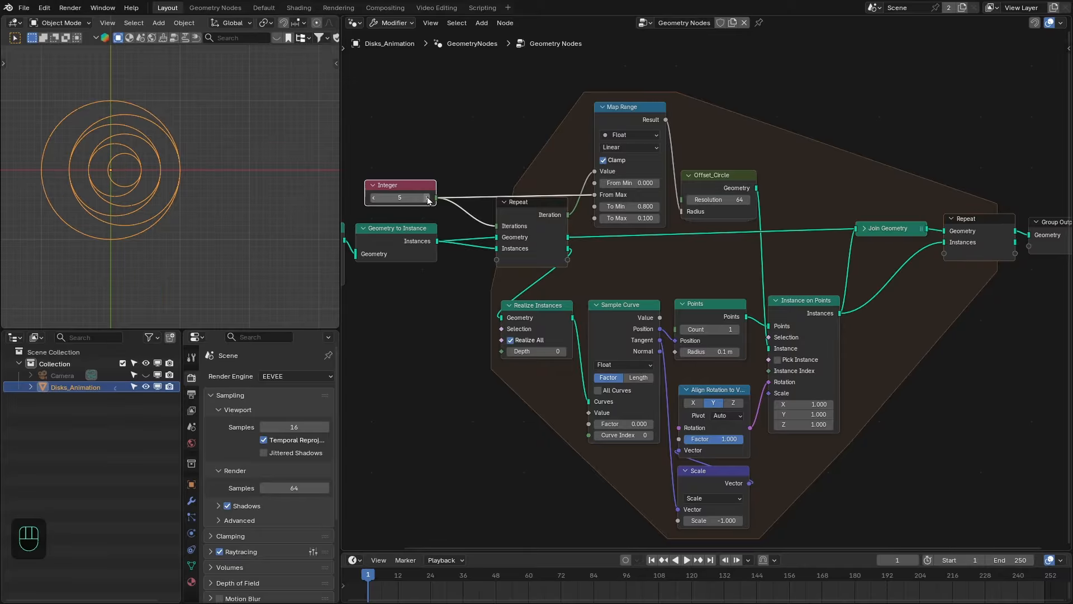
left_click(429, 200)
left_click(429, 200)
left_click_drag(428, 200, 443, 201)
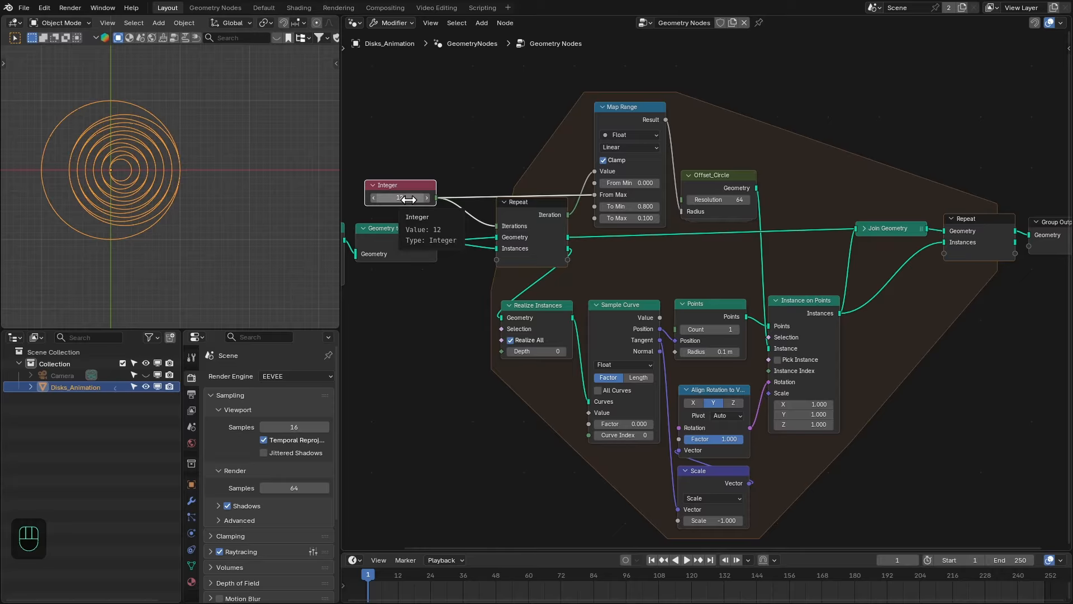
left_click_drag(408, 199, 404, 198)
scroll(629, 203, "up", 2)
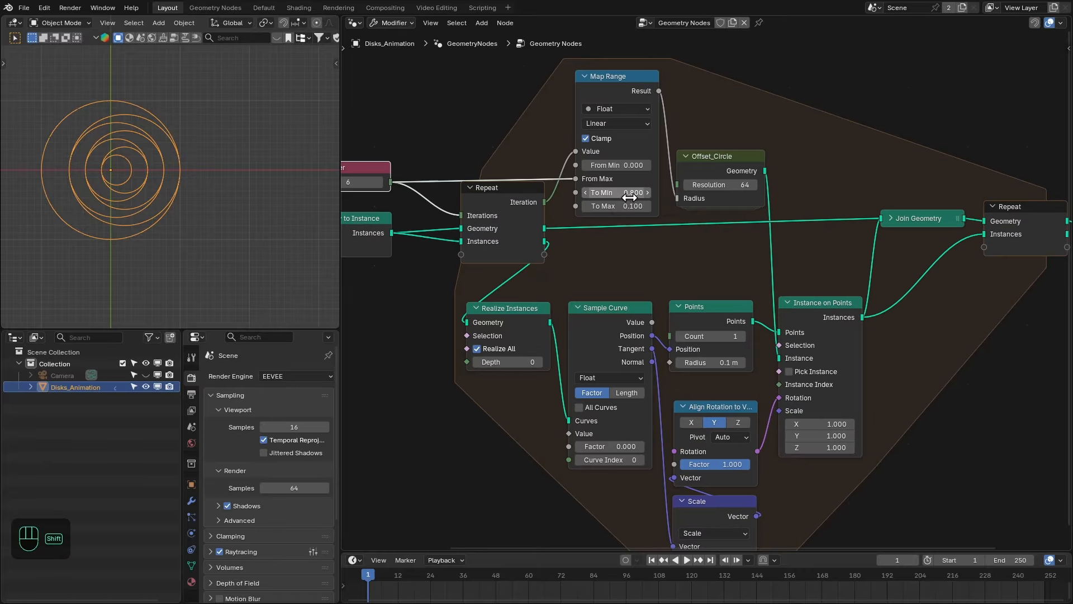
mouse_move(627, 193)
left_mouse_down("shift")
mouse_move(654, 193)
mouse_move(644, 194)
left_mouse_up("shift")
Step: Add a second Map Range node with its Result feeding the Factor input of Sample Curve
scroll(609, 250, "down", 1)
middle_click_drag(507, 242, 579, 190)
left_click_drag(554, 344, 493, 334)
right_click(603, 344)
type("map")
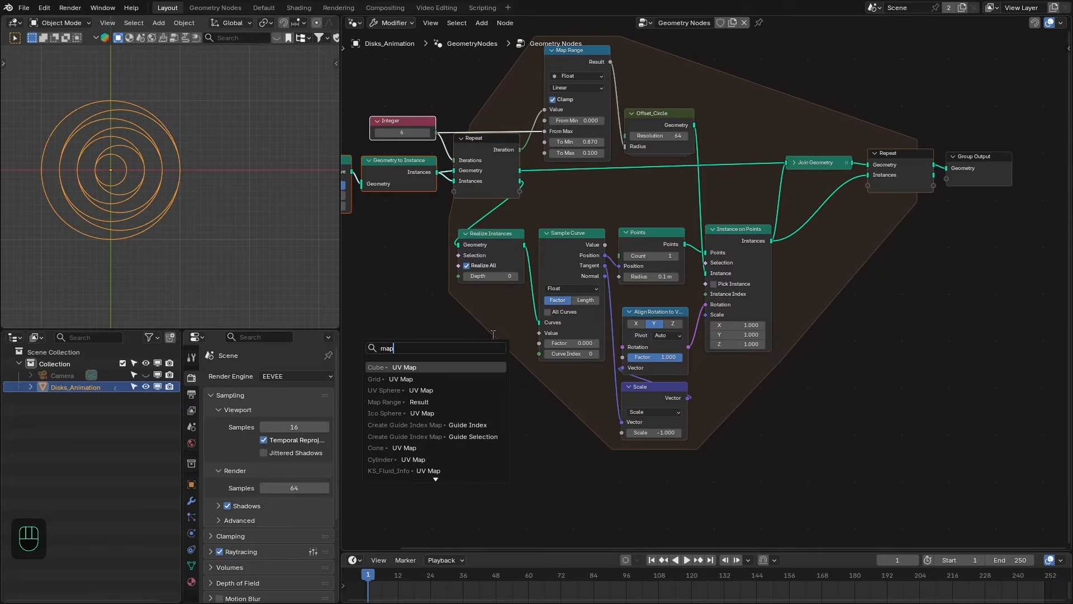
type(" ran")
key("Return")
Step: Add a Scene Time node whose Frame output drives the new Map Range's Value, placed just beside it
left_click_drag(499, 363, 466, 331)
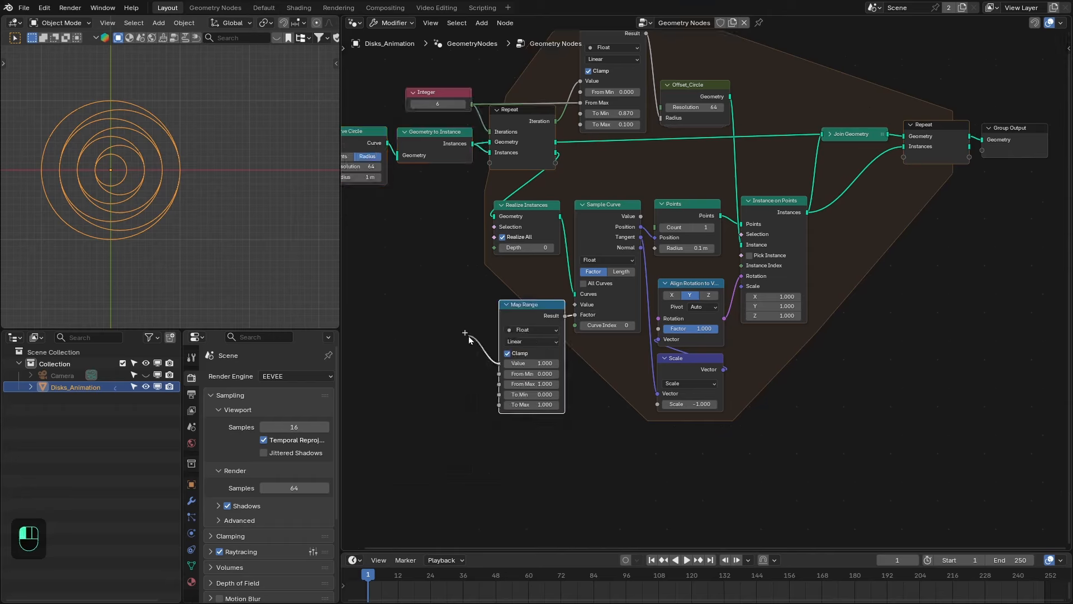
type("frame")
key("Return")
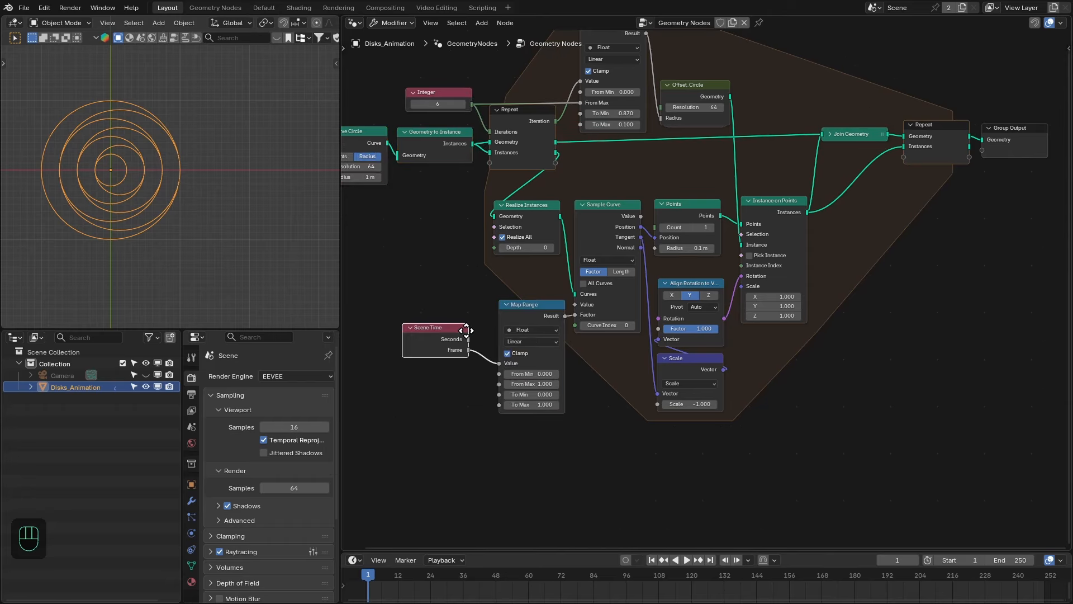
left_click(480, 308)
Step: Set the frame-driven Map Range's From Min to 1 and From Max to 240, and set the scene's end frame to 240
left_click(531, 373)
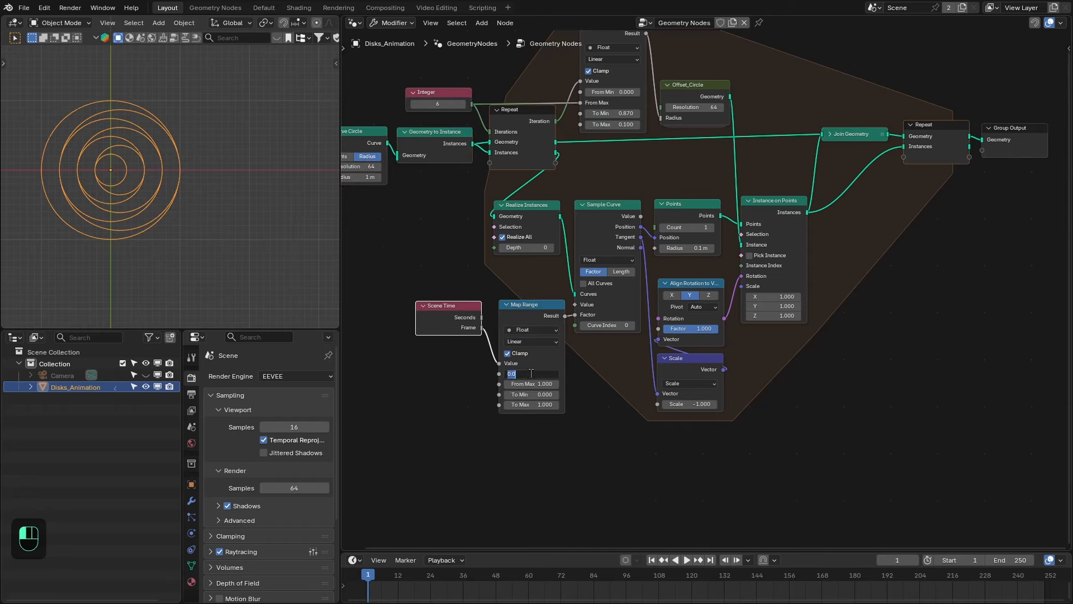
type("1")
key("Return")
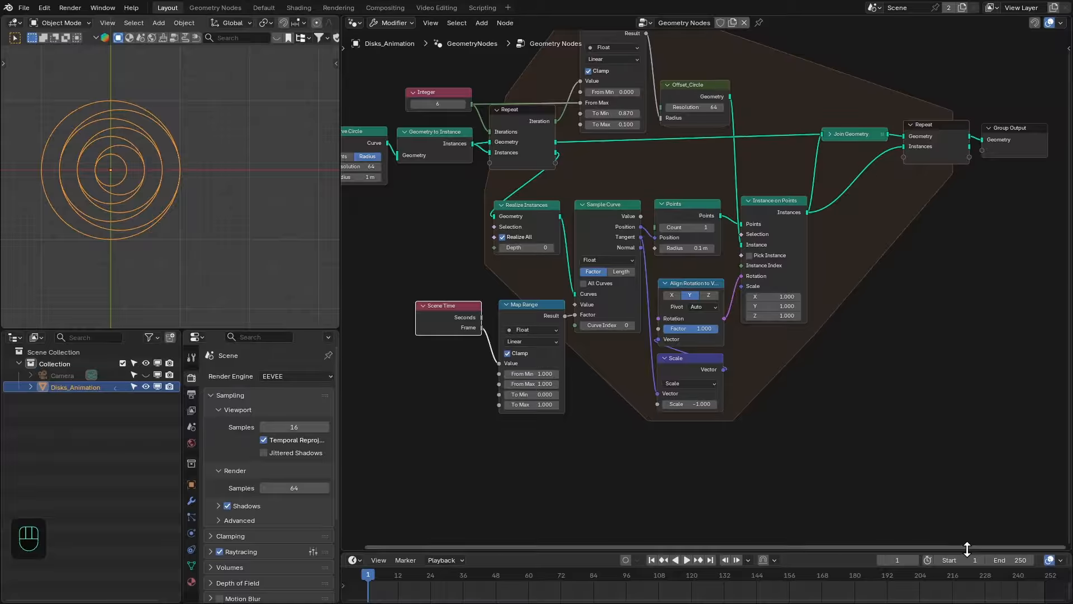
left_click(536, 385)
type("24")
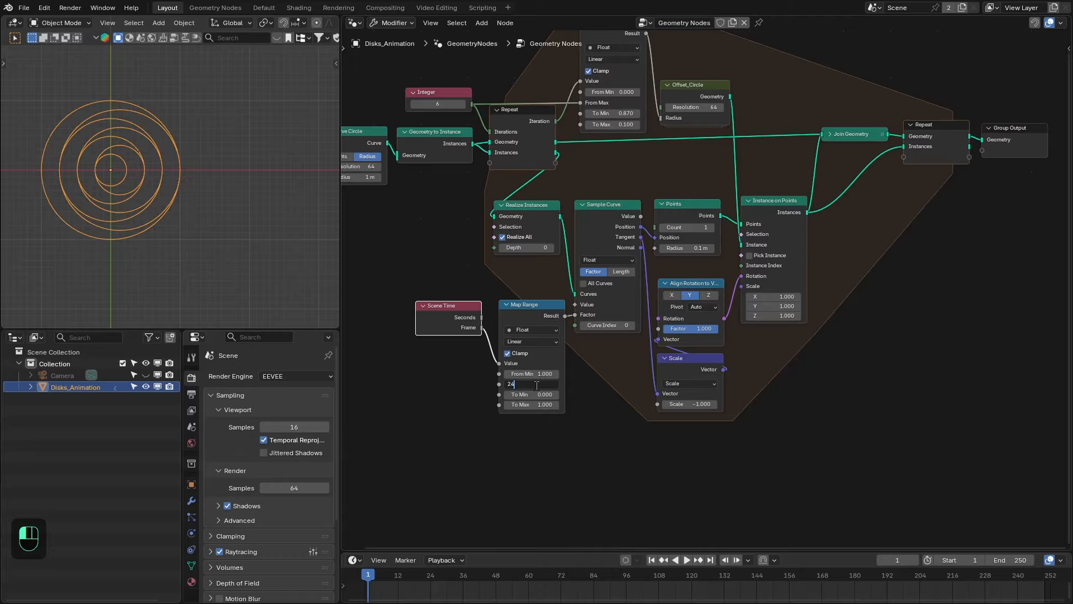
type("0")
key("Return")
left_click(1015, 560)
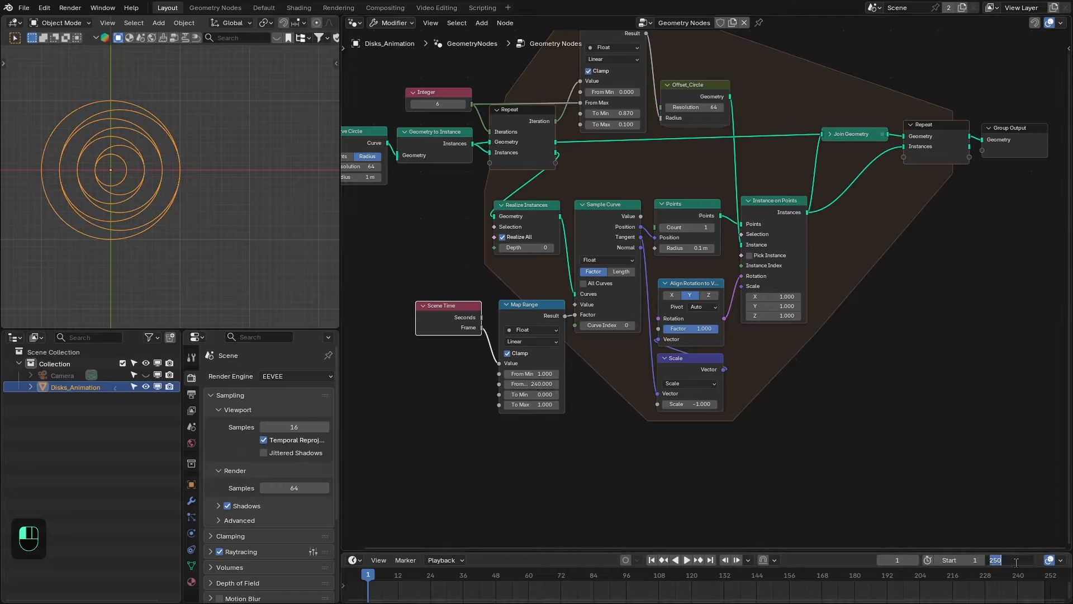
key("Return")
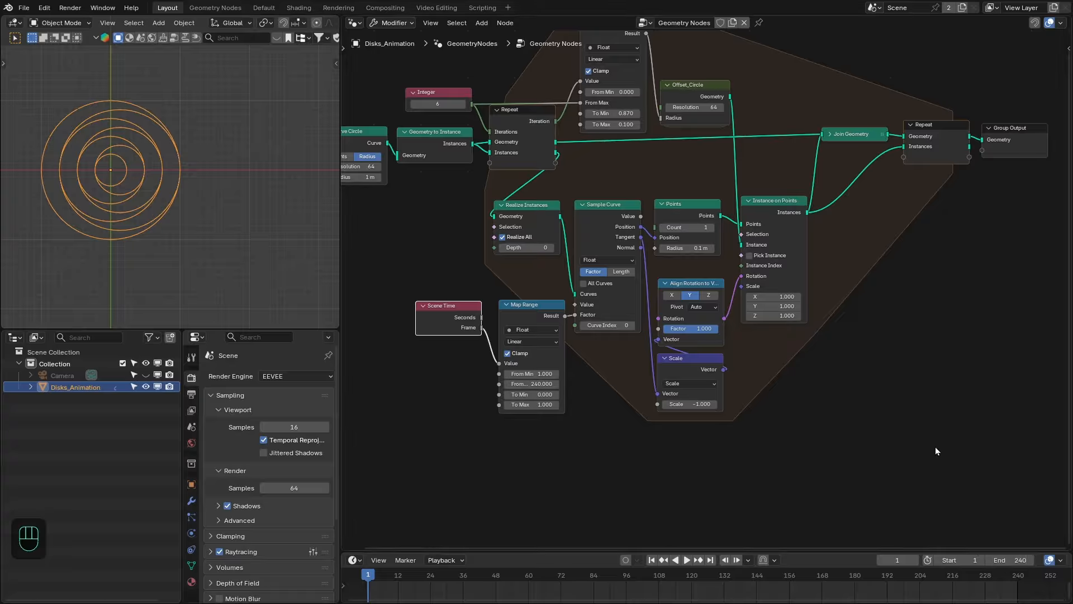
Step: Play the animation from the first frame to check the circles' motion, and stop playback
key("shift+Left")
key("space")
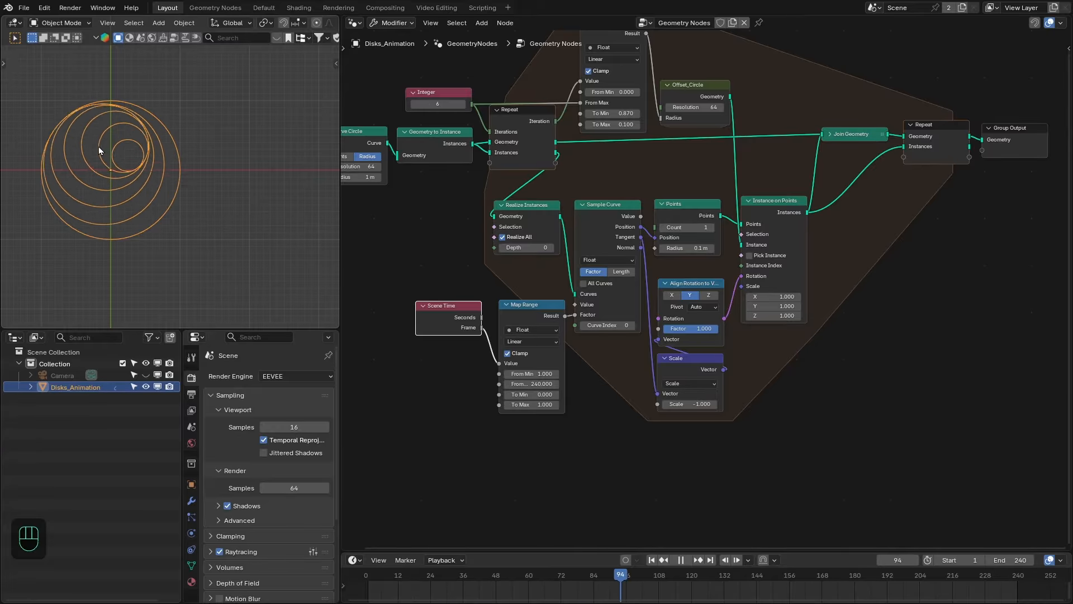
key("space")
Step: Move the Group Output node farther from the Repeat zone, and view the circles at an angle before restoring the top view
middle_click_drag(915, 231, 637, 269)
left_click_drag(752, 177, 960, 169)
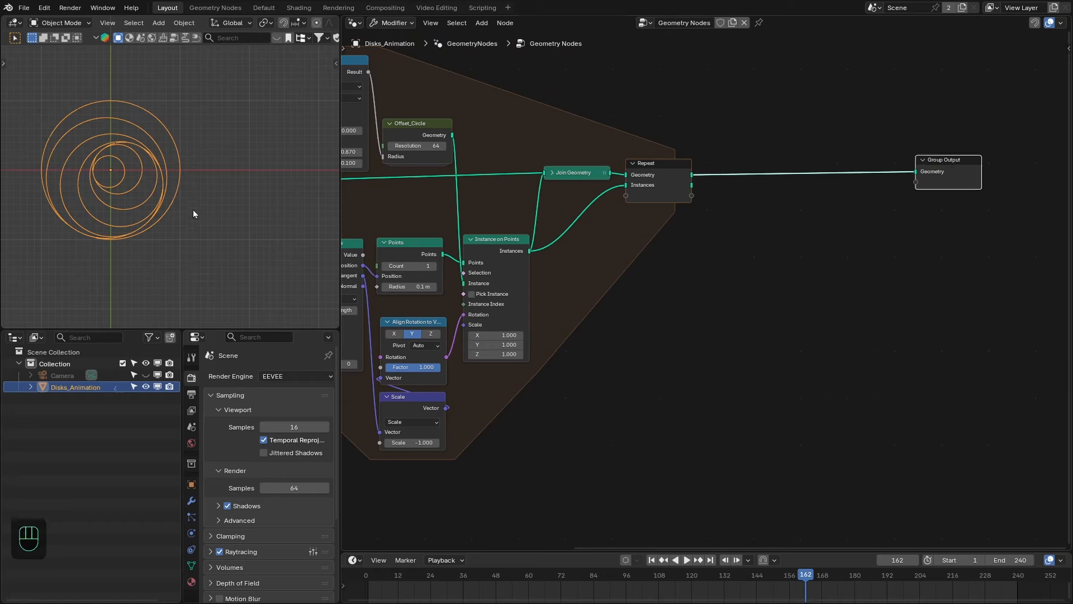
scroll(154, 210, "up", 2)
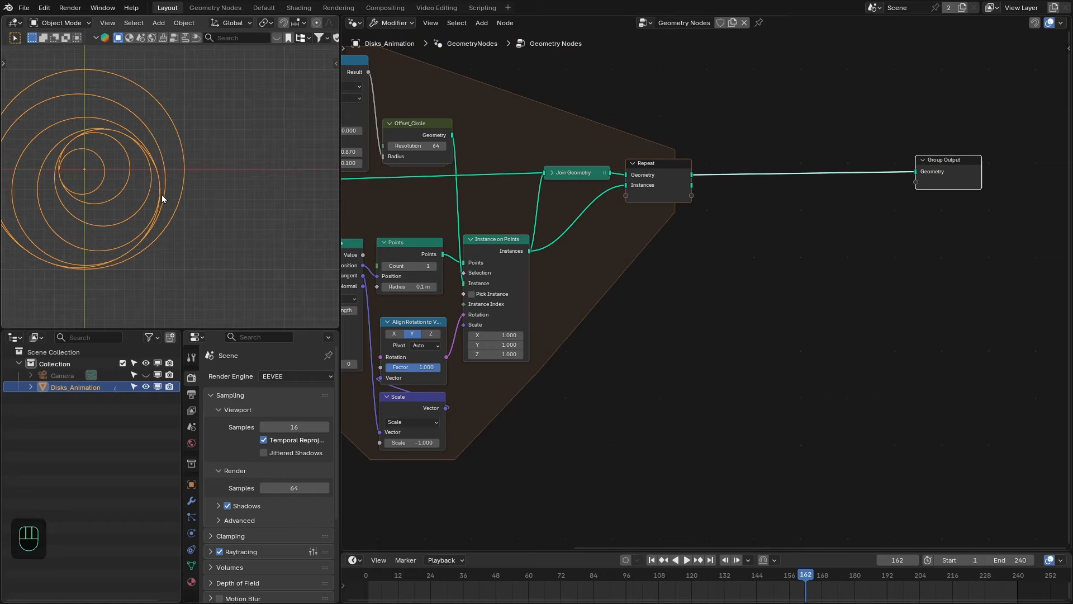
middle_click_drag(162, 198, 179, 169)
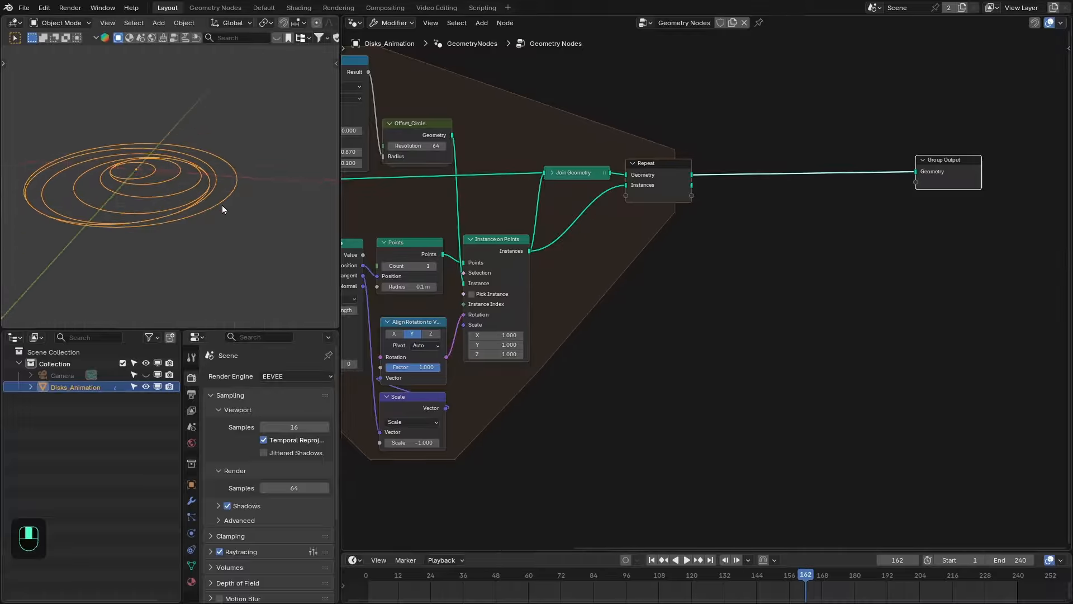
key("KP_7")
Step: Add an Index node below the end of the Repeat zone
middle_click_drag(737, 202, 704, 216)
key("shift+a")
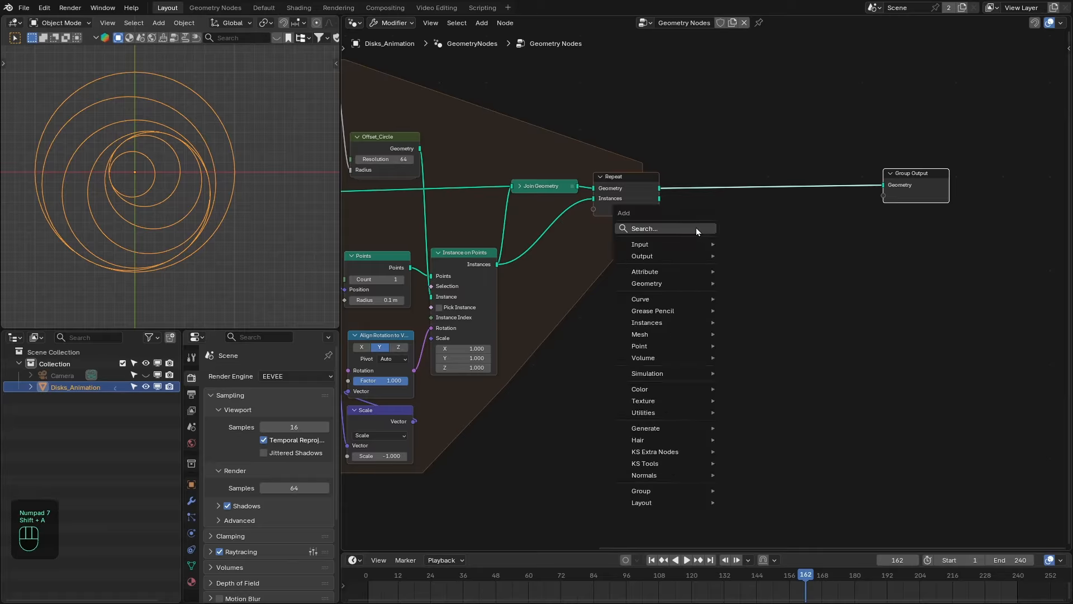
type("index")
key("Return")
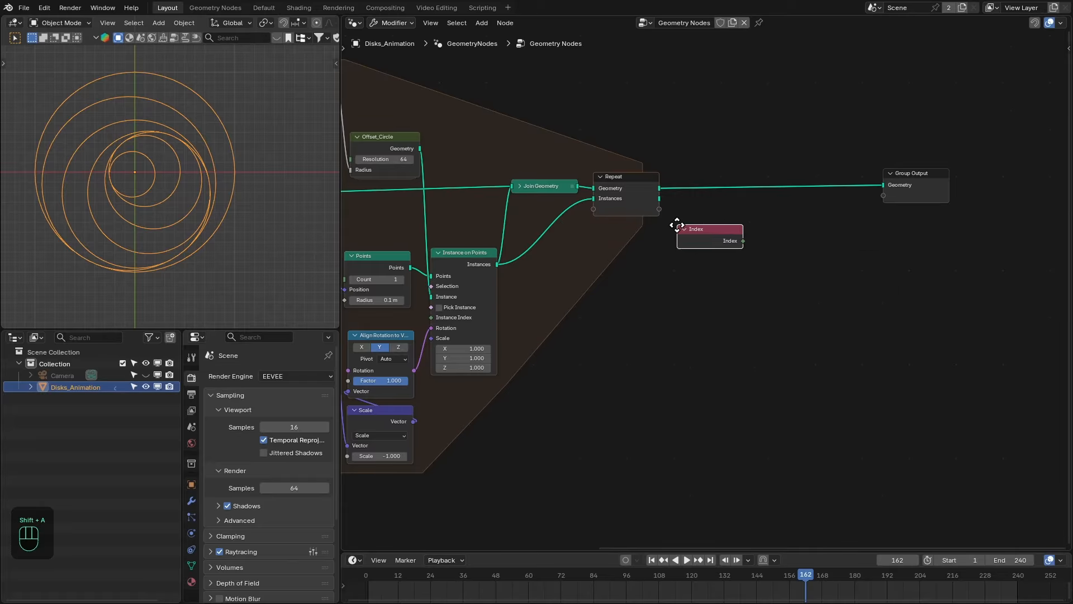
left_click(598, 232)
Step: Preview the Repeat zone's output Geometry with the Index value in a Viewer node set to the Instance domain
middle_click_drag(660, 201, 606, 210)
scroll(606, 210, "up", 4)
left_click(598, 190, "ctrl+shift")
left_click(579, 277, "ctrl+shift")
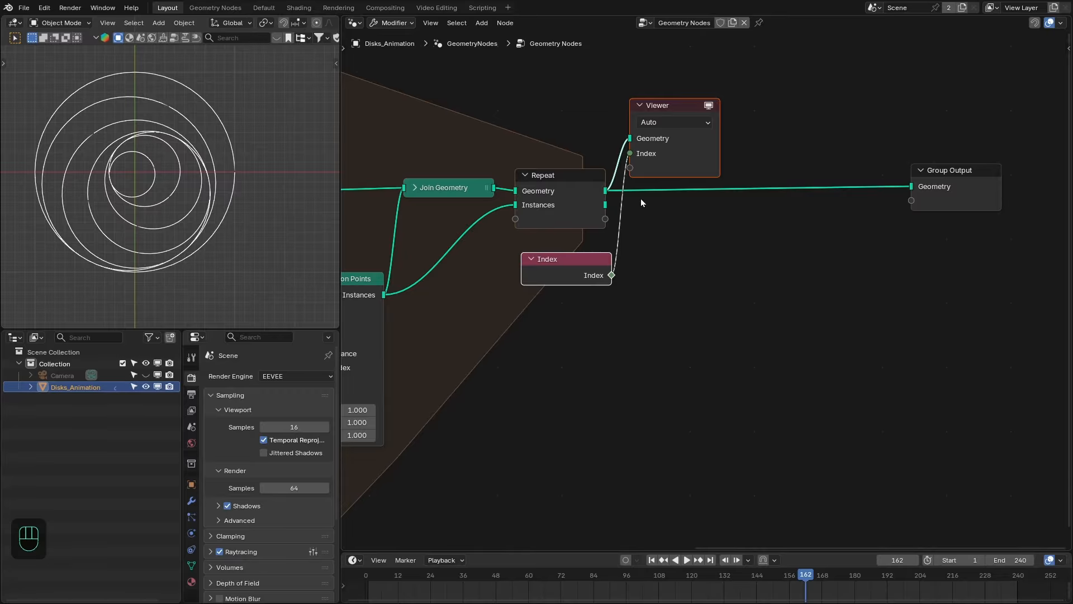
left_click(656, 126)
left_click(663, 240)
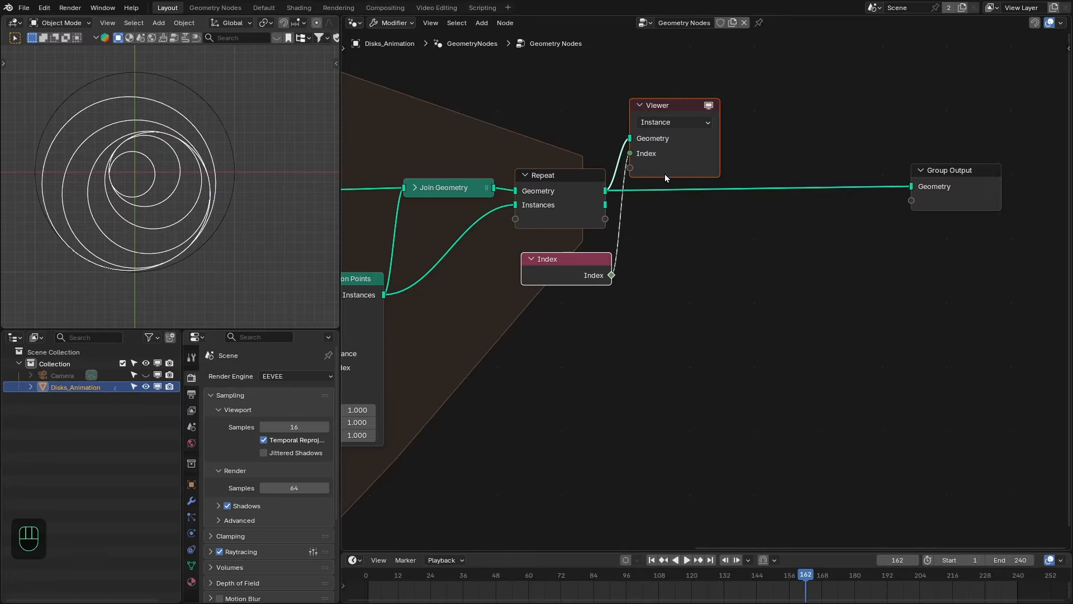
Step: Reposition the Viewer and Index nodes around the Repeat zone's end and inspect its Geometry output
left_click_drag(665, 177, 703, 168)
mouse_move(606, 194)
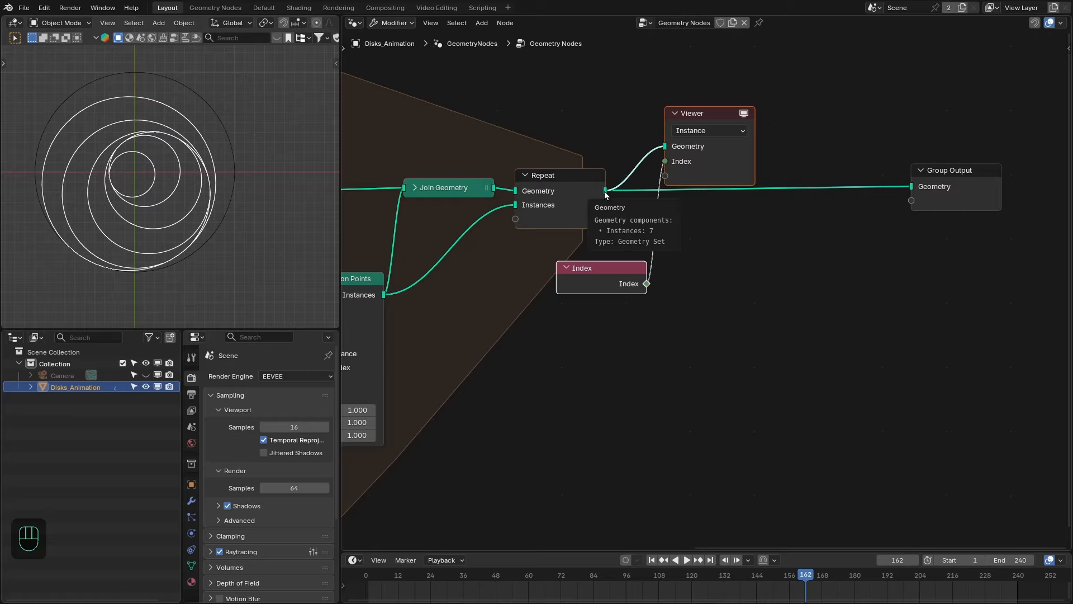
left_click_drag(605, 270, 575, 251)
Step: Review the node tree from the initial circle through the Repeat zone to the Viewer, nudging the Index node
scroll(557, 255, "down", 2)
scroll(555, 253, "down", 1)
middle_click_drag(416, 309, 655, 316)
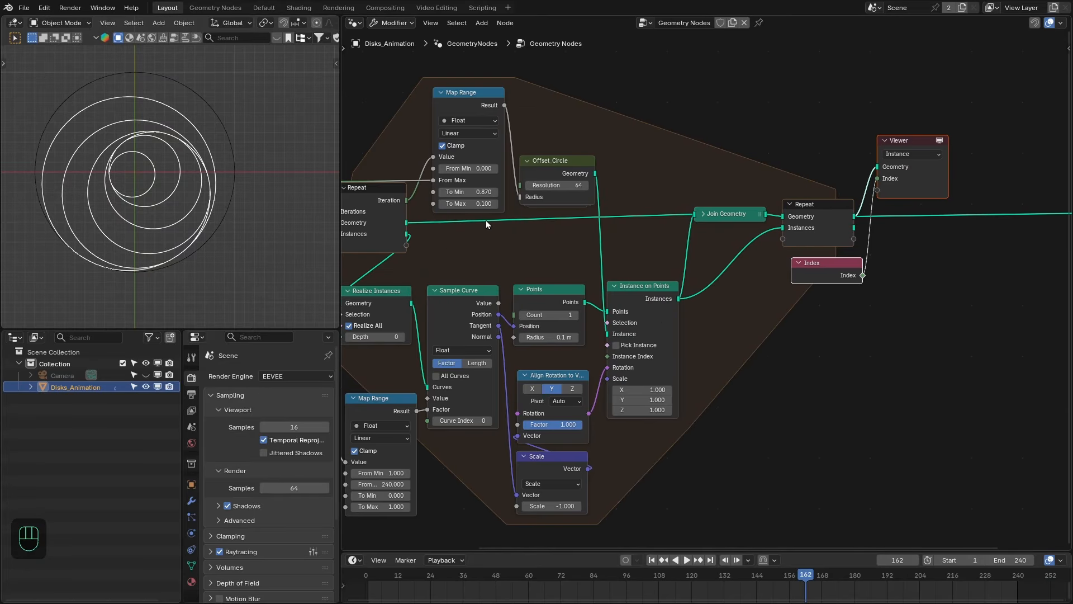
key("Home")
left_click_drag(388, 216, 439, 235)
left_click_drag(442, 236, 444, 233)
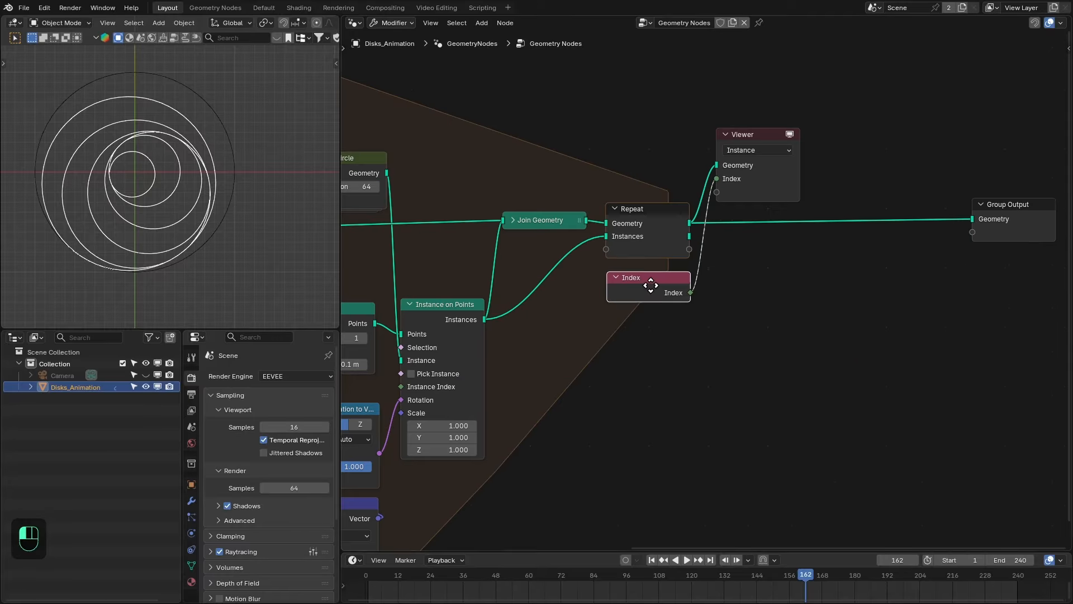
left_click_drag(649, 285, 648, 283)
scroll(280, 24, "down", 6)
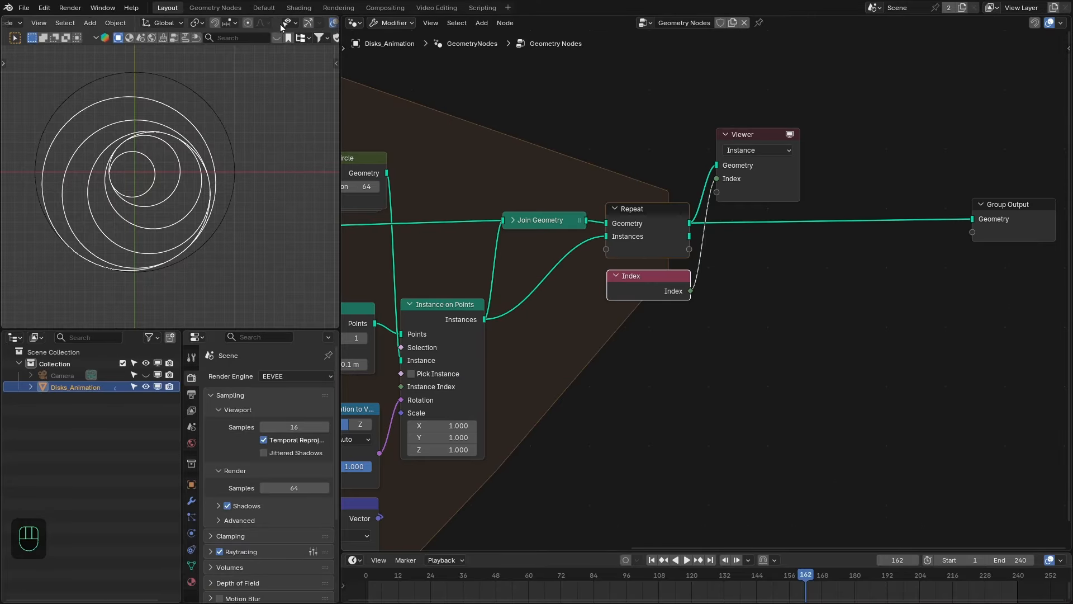
Step: Turn on the Text Info and Viewer Node Attribute Text overlays in the viewport to show the instance indices on the circles
left_click(254, 22)
left_click(187, 106)
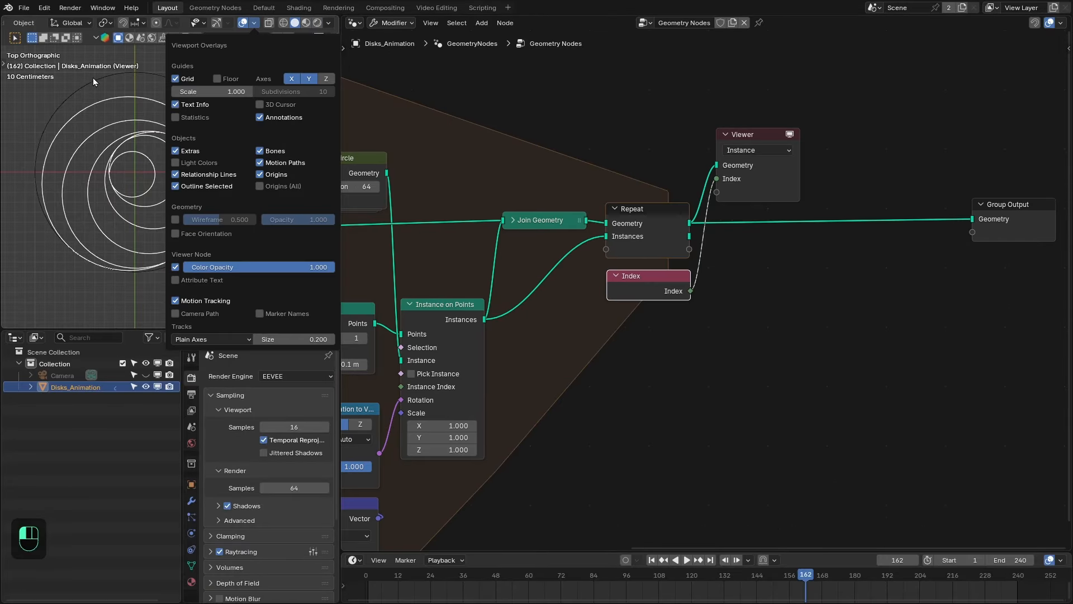
left_click(256, 22)
left_click(199, 283)
scroll(129, 159, "up", 2)
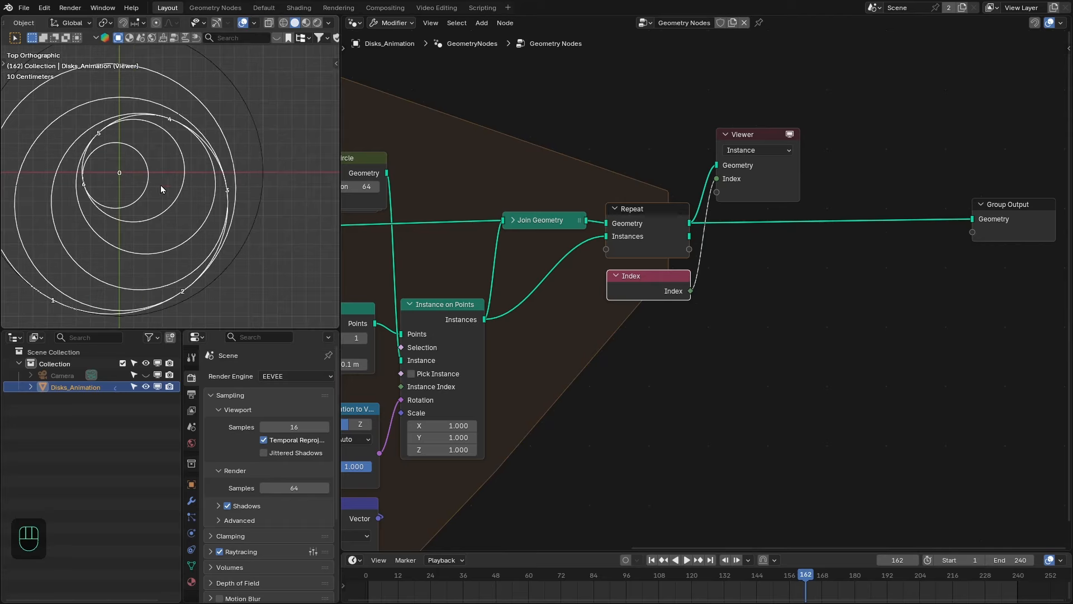
middle_click_drag(160, 185, 196, 182, "shift")
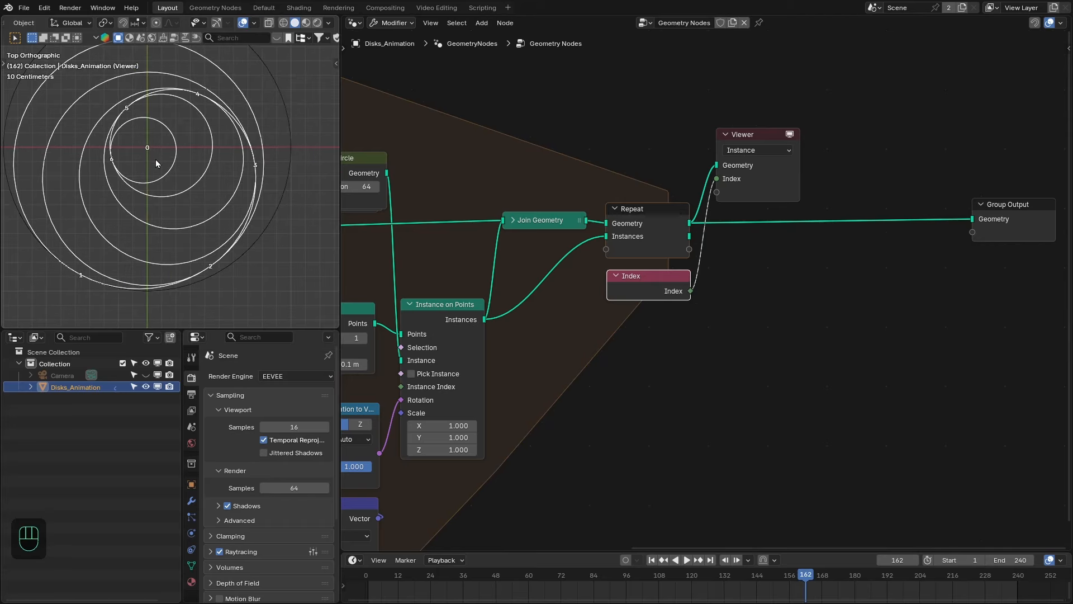
scroll(152, 143, "down", 1)
Step: Add a Map Range node that takes the Index as its Value and preview the Index output in the Viewer again
key("shift+a")
type("m")
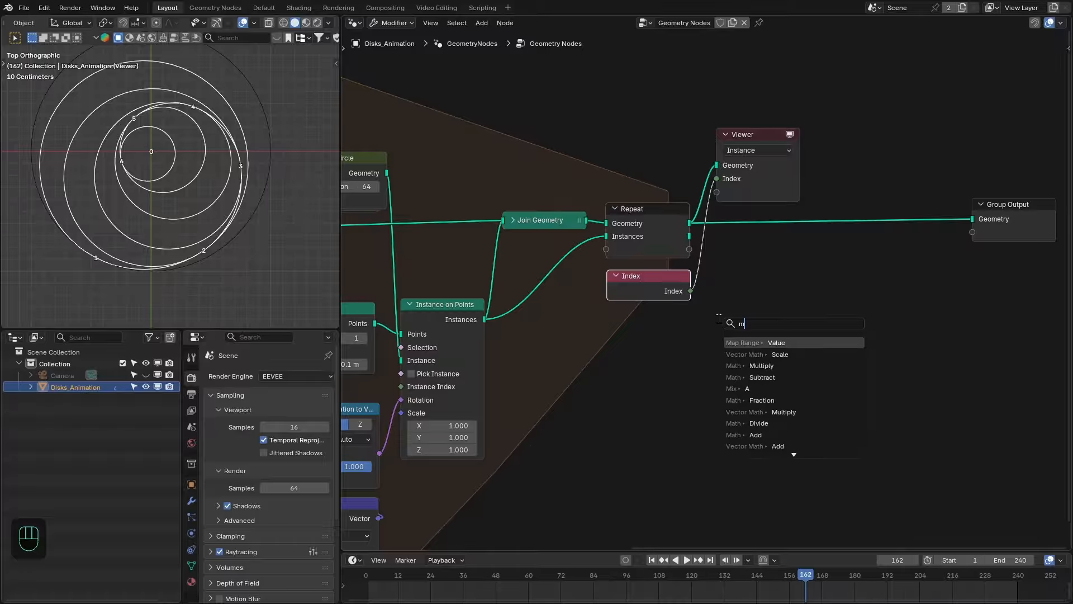
type("ap")
key("Return")
left_click(721, 284)
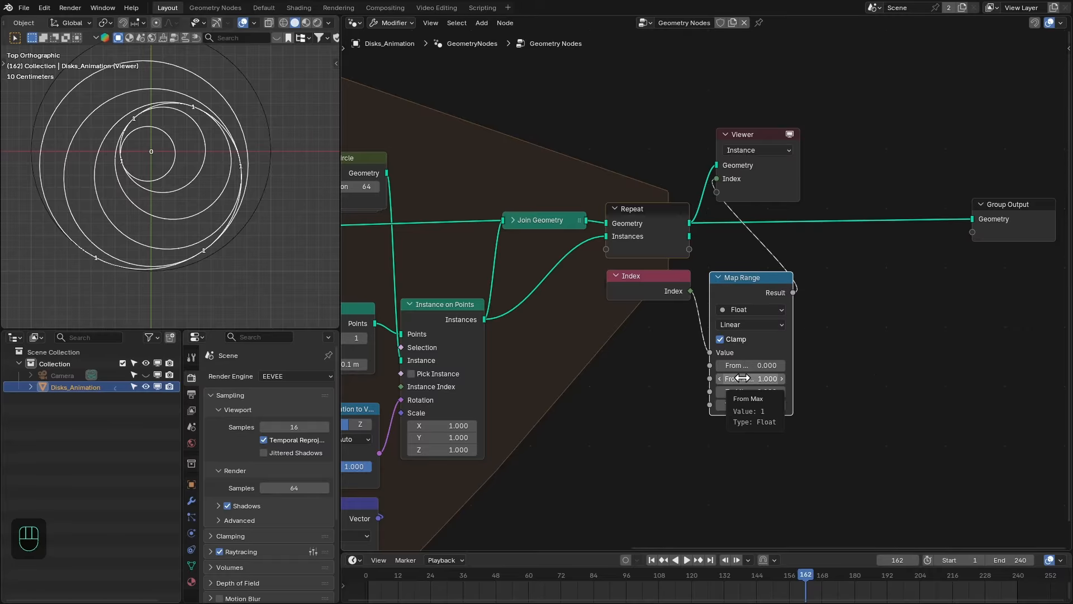
middle_click_drag(221, 174, 247, 208, "shift")
left_click(686, 289, "ctrl+shift")
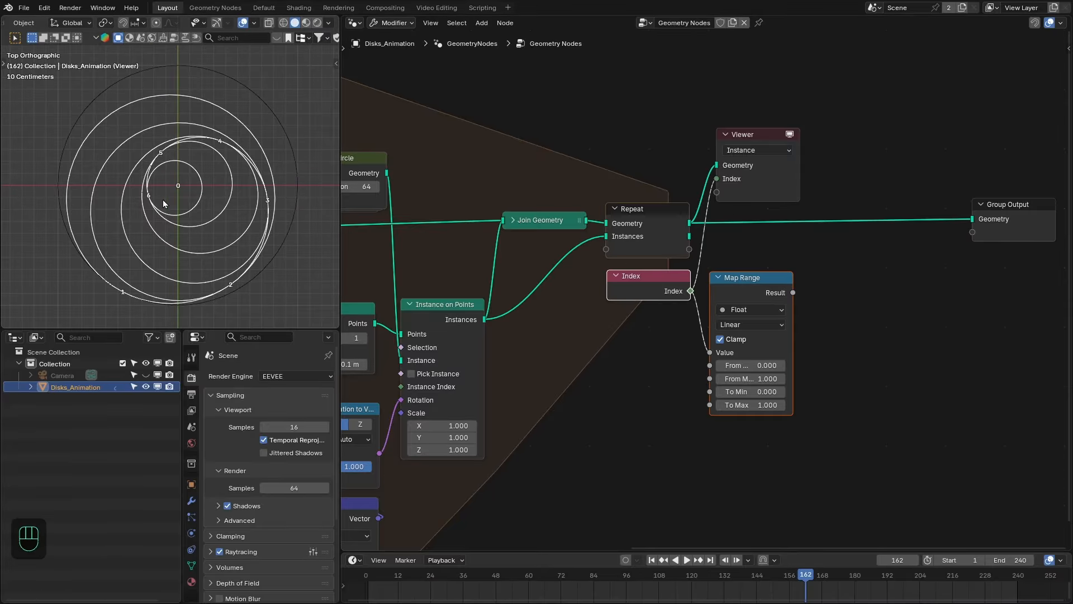
Step: Link the Integer node to the new Map Range's From Max and route the link below the Repeat zone with two reroutes
scroll(598, 375, "down", 3)
middle_click_drag(595, 375, 823, 358)
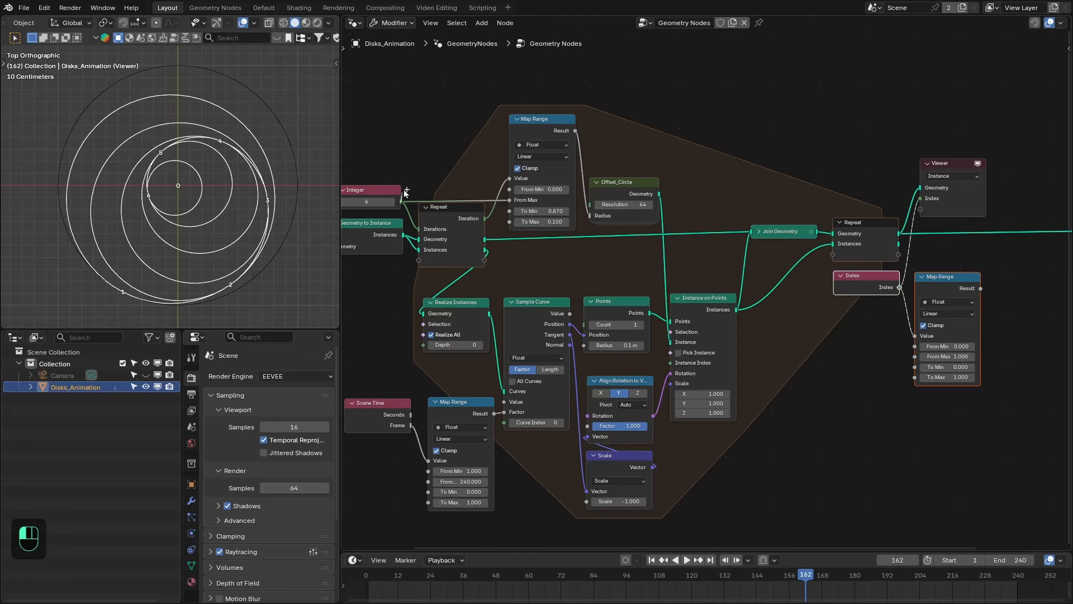
left_click_drag(401, 201, 914, 357)
scroll(866, 366, "down", 4)
middle_click_drag(842, 370, 860, 332)
right_click_drag(823, 277, 830, 301, "shift")
key("g")
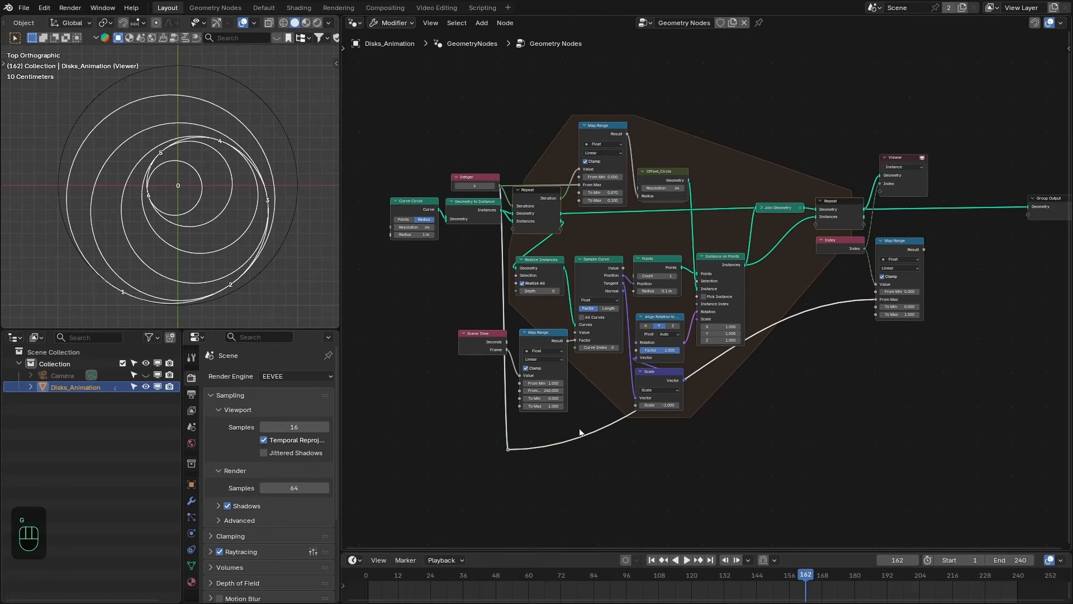
right_click_drag(584, 430, 622, 435, "shift")
key("g")
left_click(864, 442)
Step: Preview the Map Range result on the circles through the Viewer node and delete the Viewer
middle_click_drag(879, 396, 743, 444)
scroll(752, 441, "up", 4)
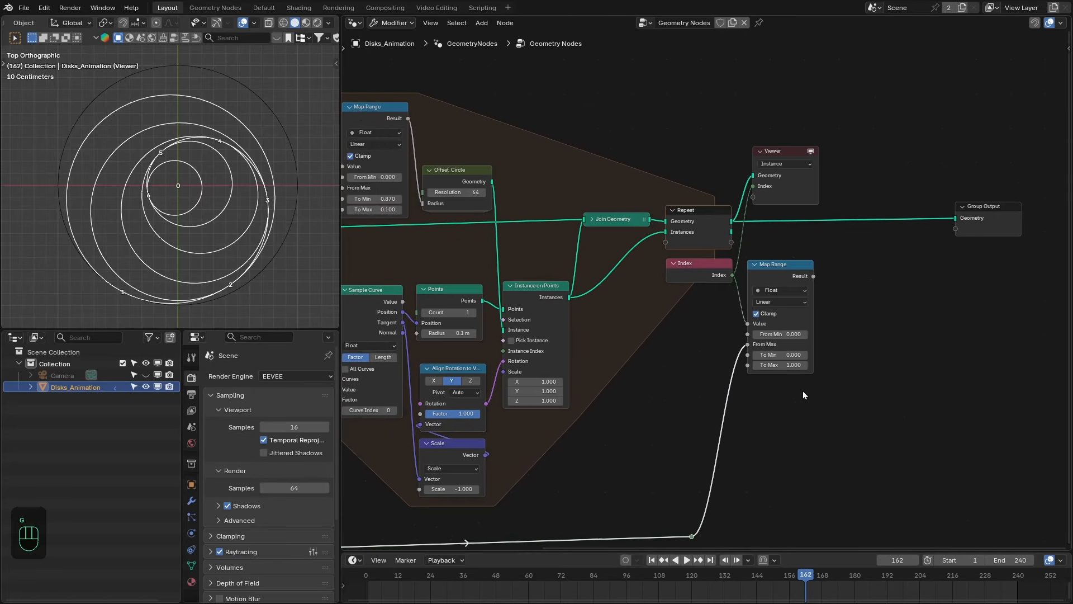
middle_click_drag(803, 391, 761, 405)
left_click(749, 280, "ctrl+shift")
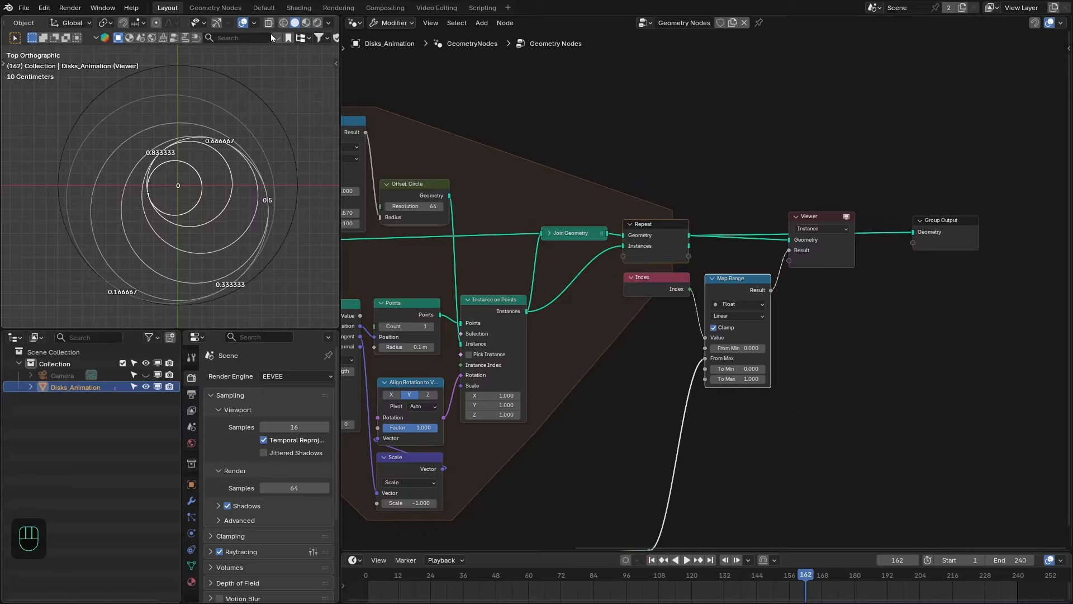
middle_click_drag(205, 250, 185, 206)
middle_click_drag(796, 306, 691, 303)
scroll(691, 303, "up", 1)
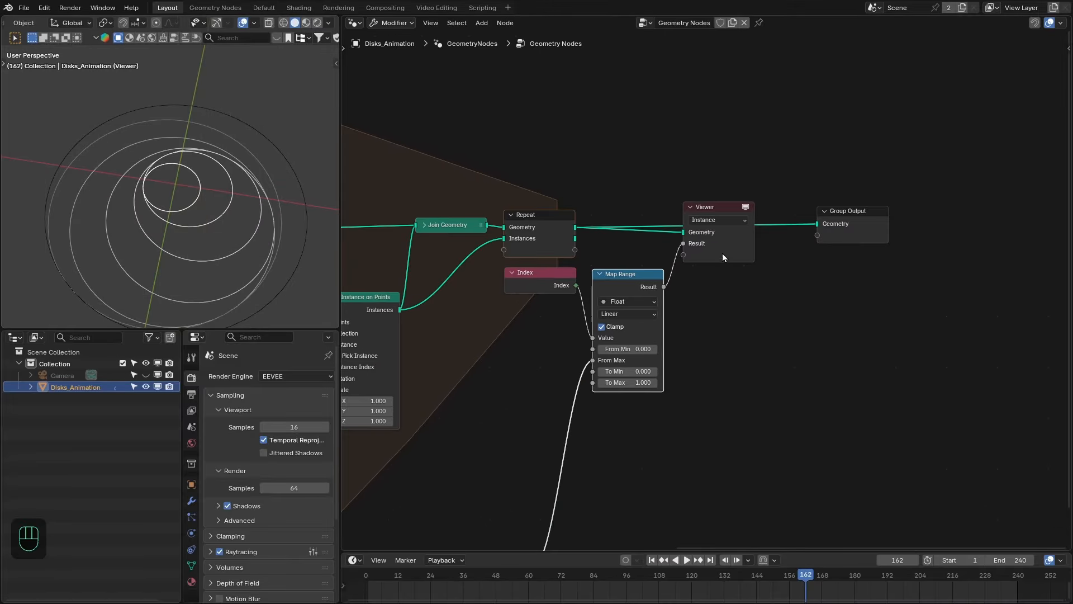
left_click(722, 253)
key("x")
Step: Insert a Store Named Attribute node between the Repeat zone and Group Output, with the Map Range Result as its Value
left_click(648, 274)
key("shift+a")
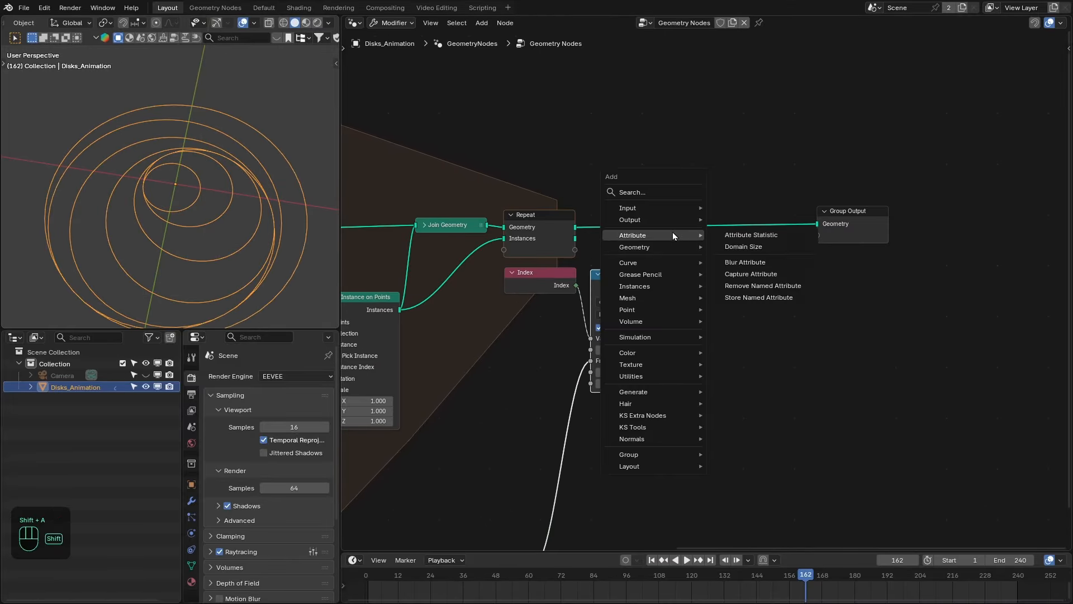
mouse_move(659, 247)
left_click(736, 300)
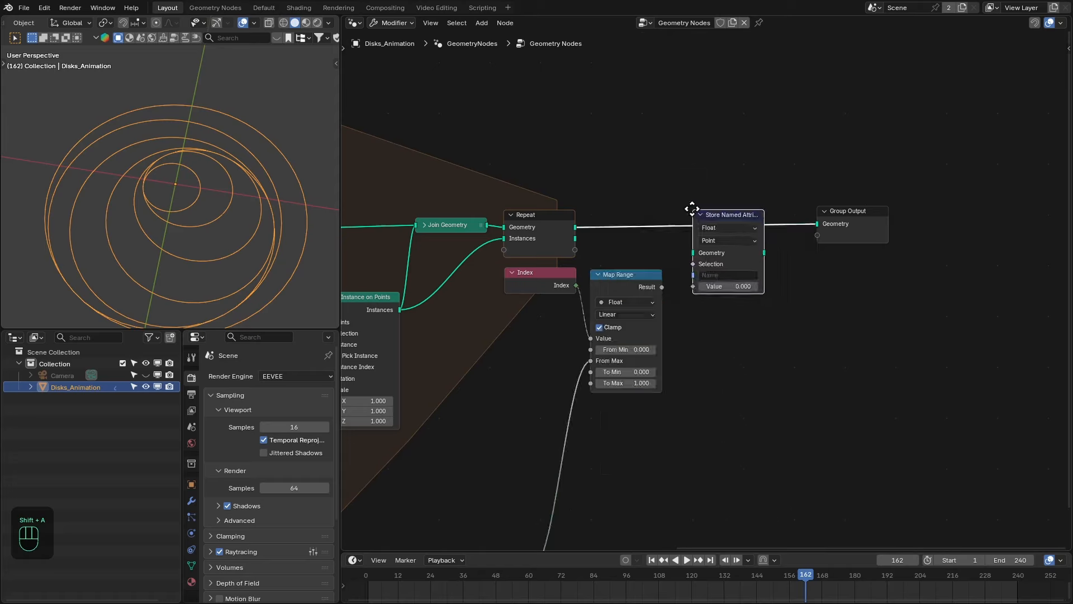
left_click(689, 222)
left_click_drag(661, 287, 687, 283)
Step: Name the stored attribute mask and set its domain to Instance
left_click(706, 271)
type("ma")
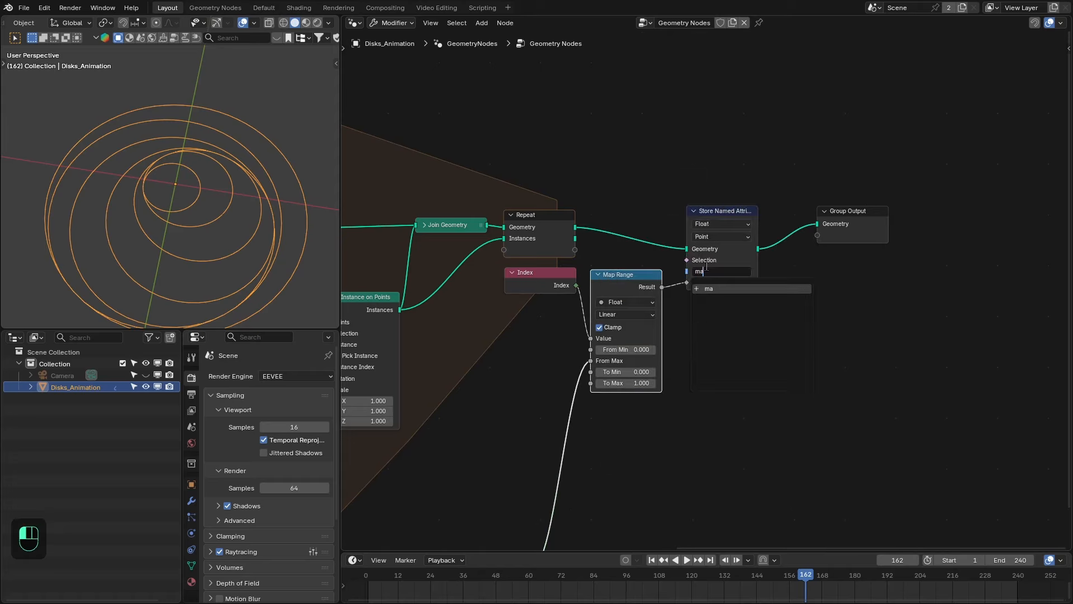
type("sk")
key("Return")
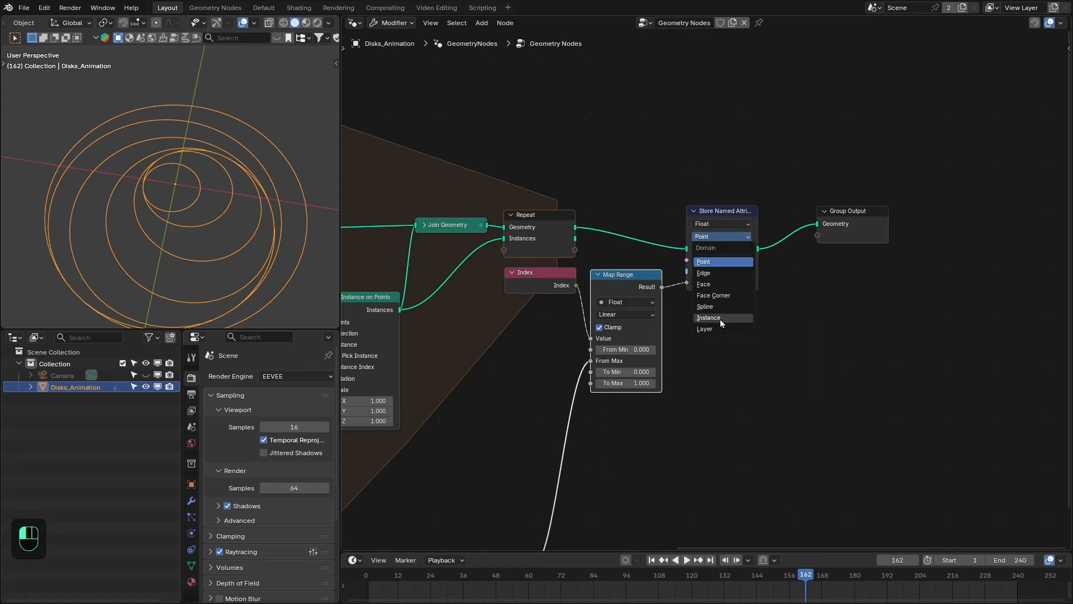
left_click(713, 321)
Step: Arrange the Index and Map Range nodes under the Repeat end and Store Named Attribute, leaving space before Group Output
left_click_drag(545, 317, 612, 279)
left_click_drag(613, 279, 708, 307)
left_click_drag(633, 273, 628, 309)
scroll(716, 202, "up", 2)
Step: Insert a Set Position node between Store Named Attribute and Group Output
key("shift+a")
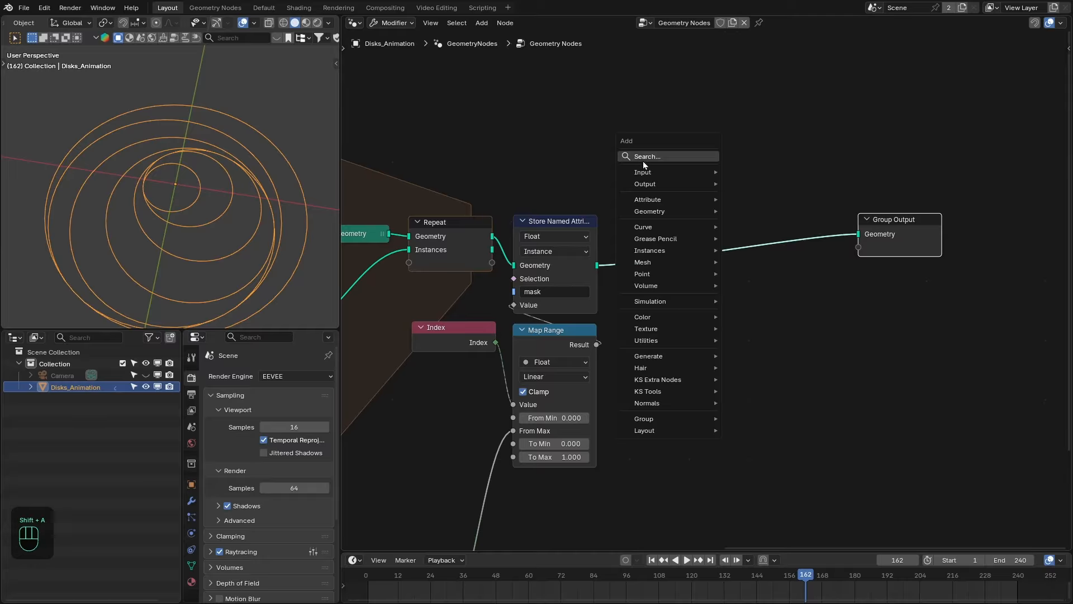
left_click(642, 161)
type("set pos")
key("Return")
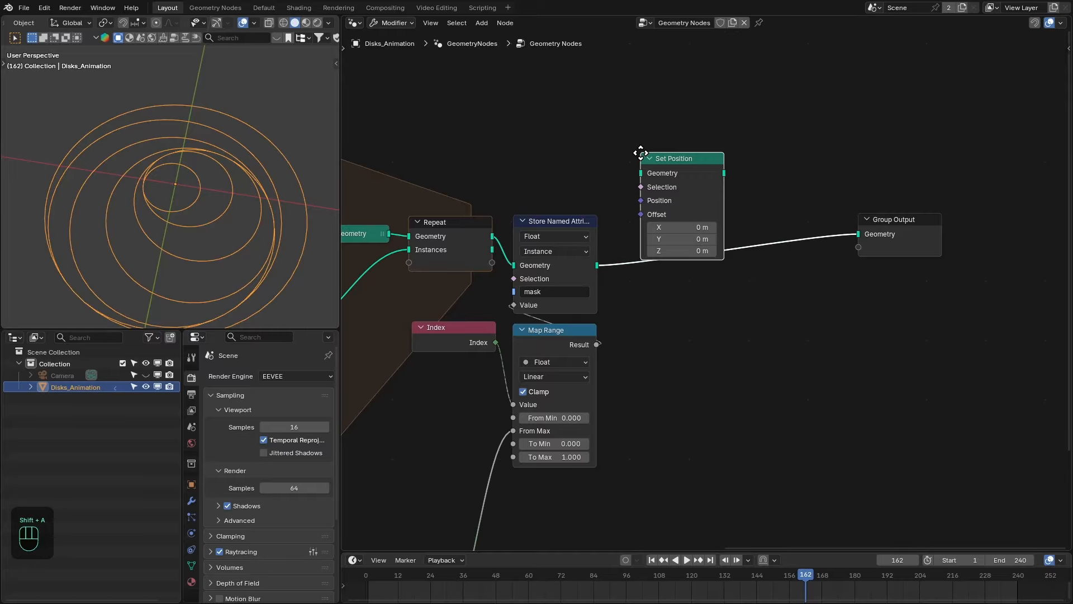
left_click(638, 230)
middle_click_drag(637, 230, 631, 164)
Step: Drive the Set Position Offset with a new Combine XYZ node
left_click_drag(624, 216, 709, 317)
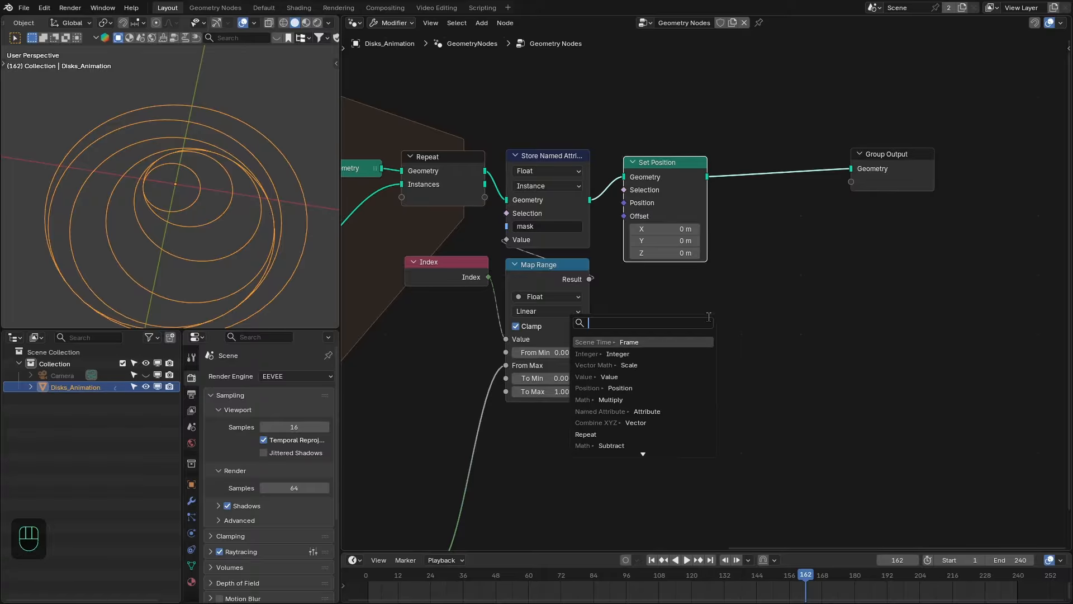
type("xyz")
key("Down")
key("Return")
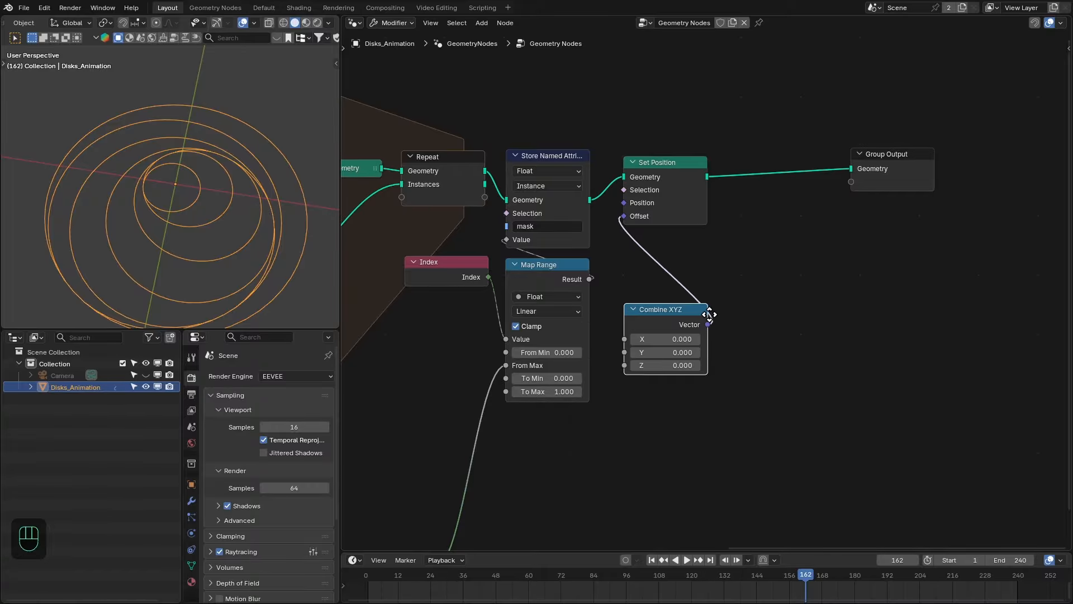
Step: Feed the Combine XYZ node's Z input from a new Multiply math node placed below it
left_click_drag(626, 312, 657, 371)
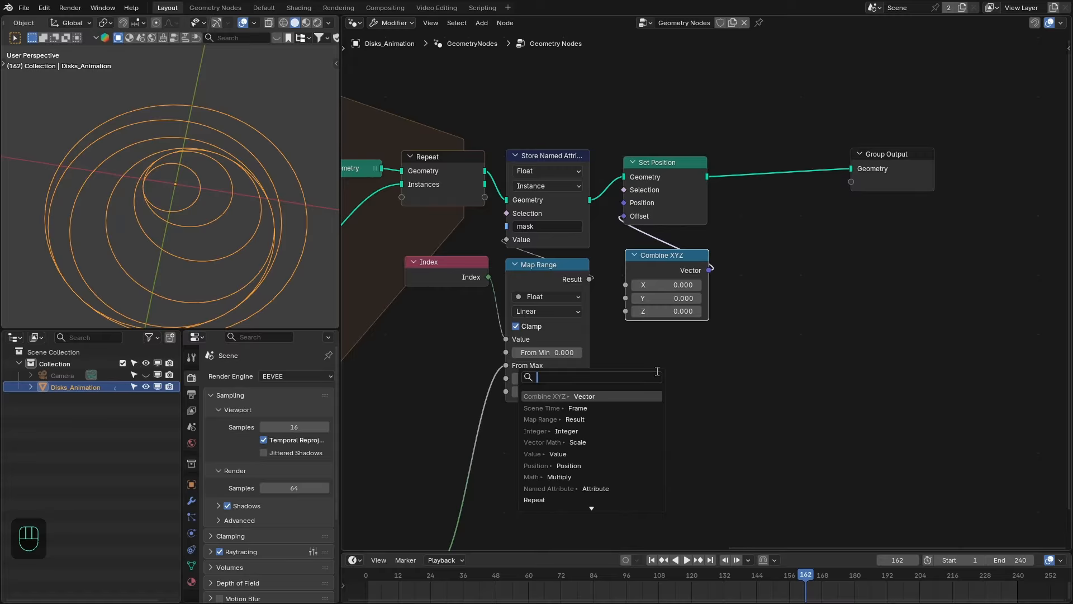
type("mult")
key("Return")
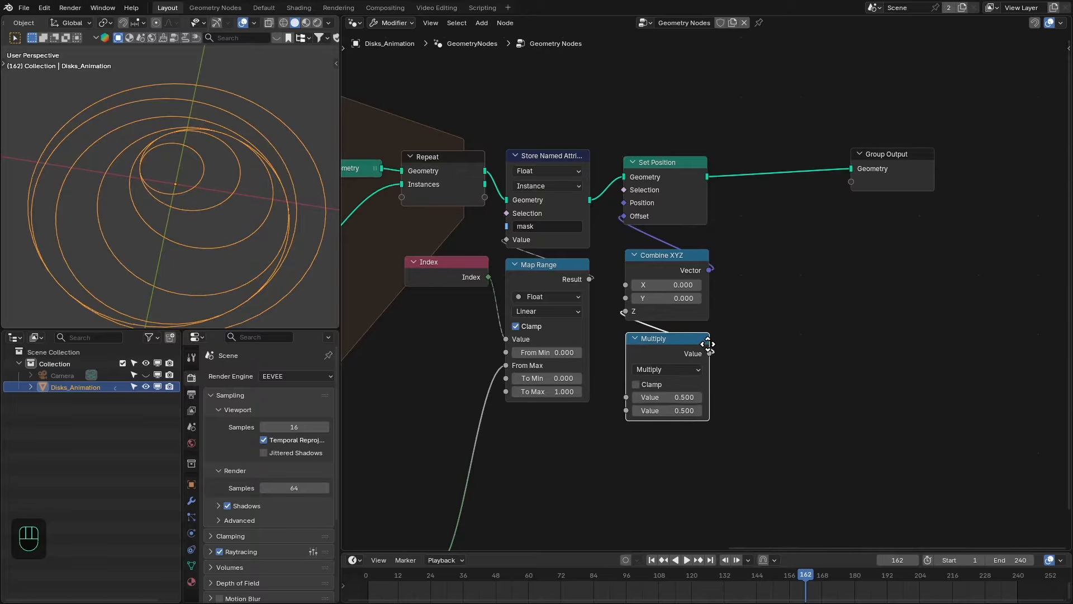
left_click(696, 322)
Step: Feed the Multiply node's second Value from a Named Attribute node reading mask, inspect the raised circles, and align the nodes
left_click_drag(620, 392, 659, 423)
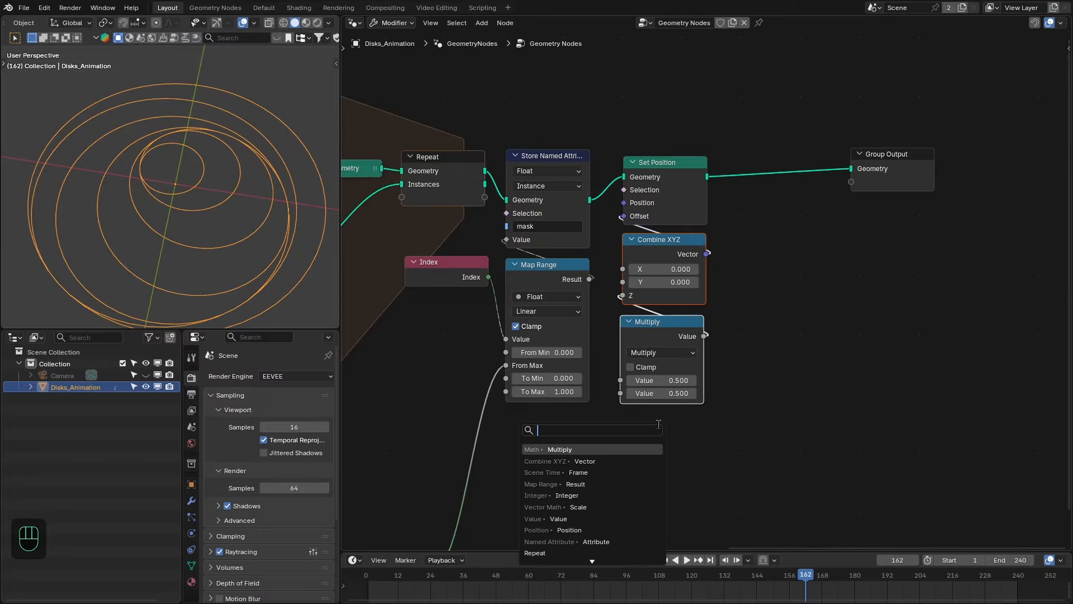
type("name")
key("Return")
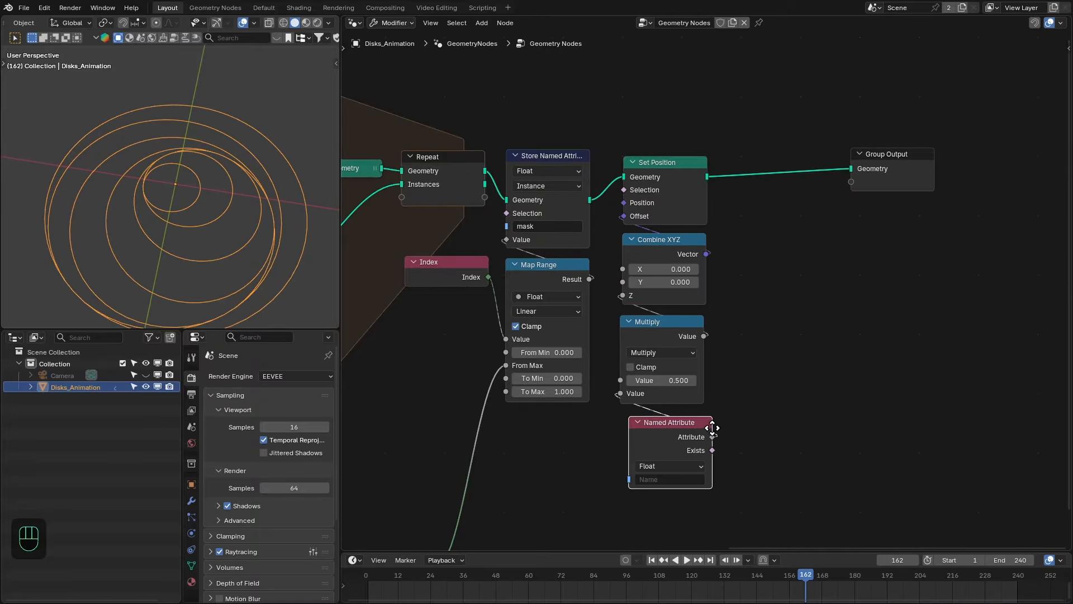
left_click(663, 475)
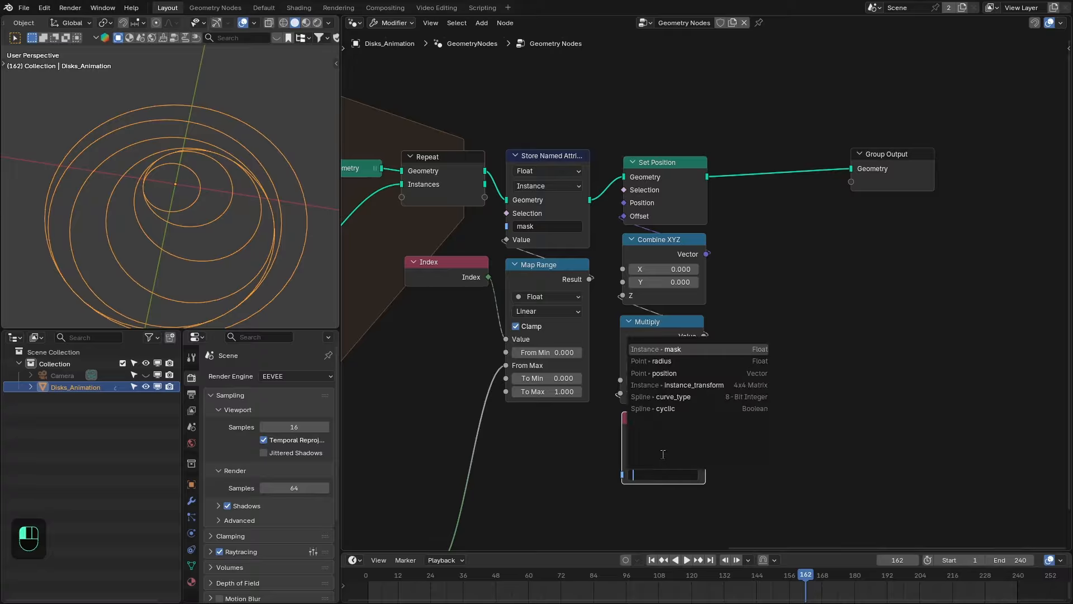
left_click(665, 347)
scroll(248, 261, "down", 1)
middle_click_drag(249, 260, 229, 204)
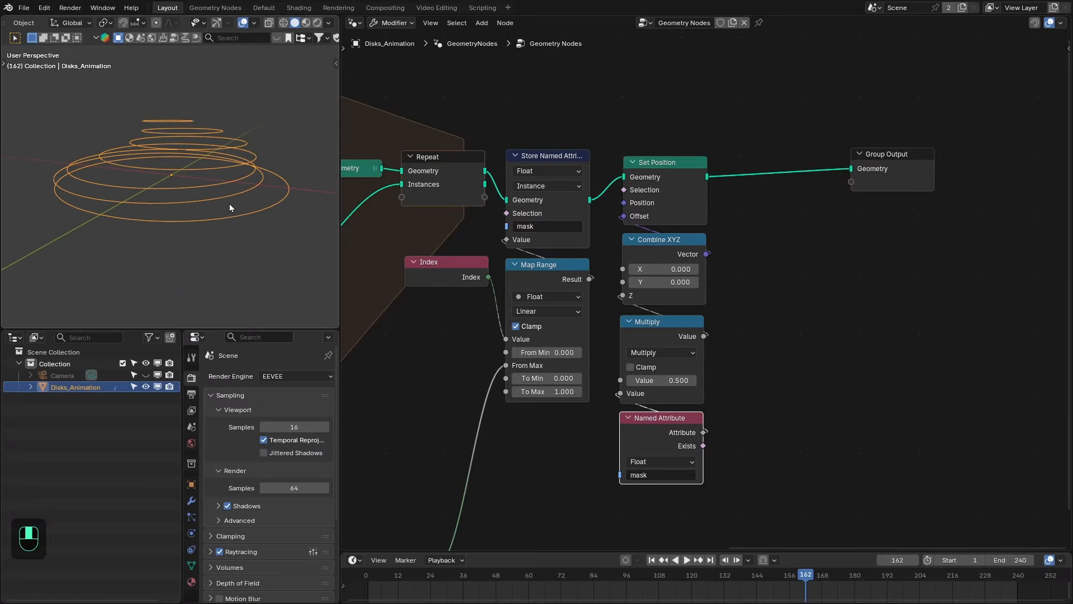
key("KP_1")
mouse_move(642, 380)
left_mouse_down("shift")
mouse_move(679, 380)
mouse_move(642, 380)
left_mouse_up("shift")
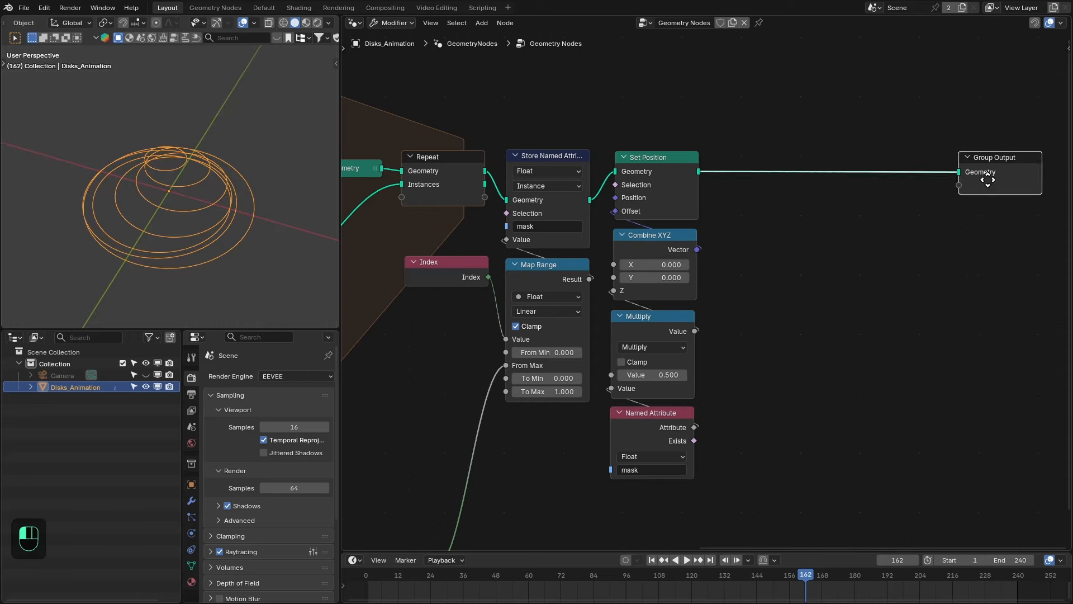
Step: Move Group Output away and insert a Fill Curve node between Set Position and Group Output
left_click(986, 177)
key("shift+a")
left_click(730, 162)
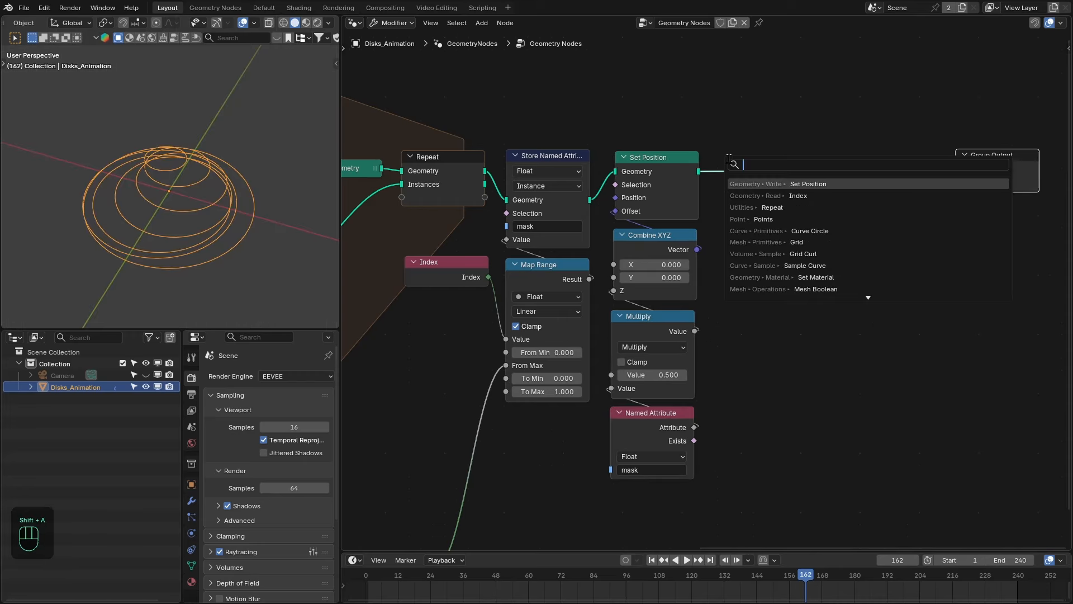
type("fill")
key("Return")
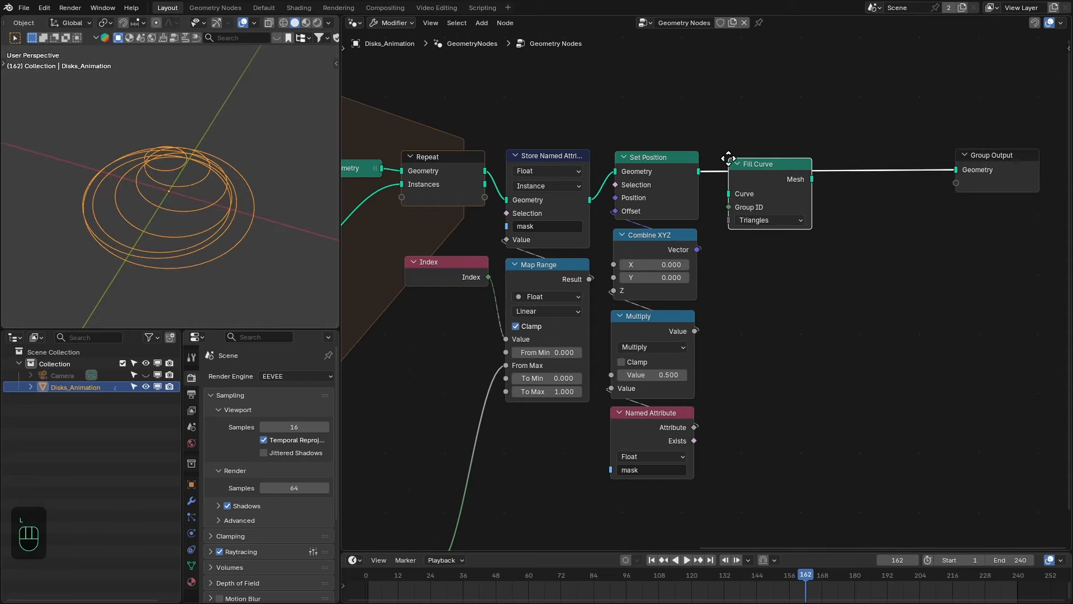
left_click(718, 157)
middle_click_drag(268, 187, 221, 205)
scroll(220, 206, "up", 2)
Step: Set the Fill Curve mode to N-gons and inspect the filled disks with nothing selected
left_click(752, 214)
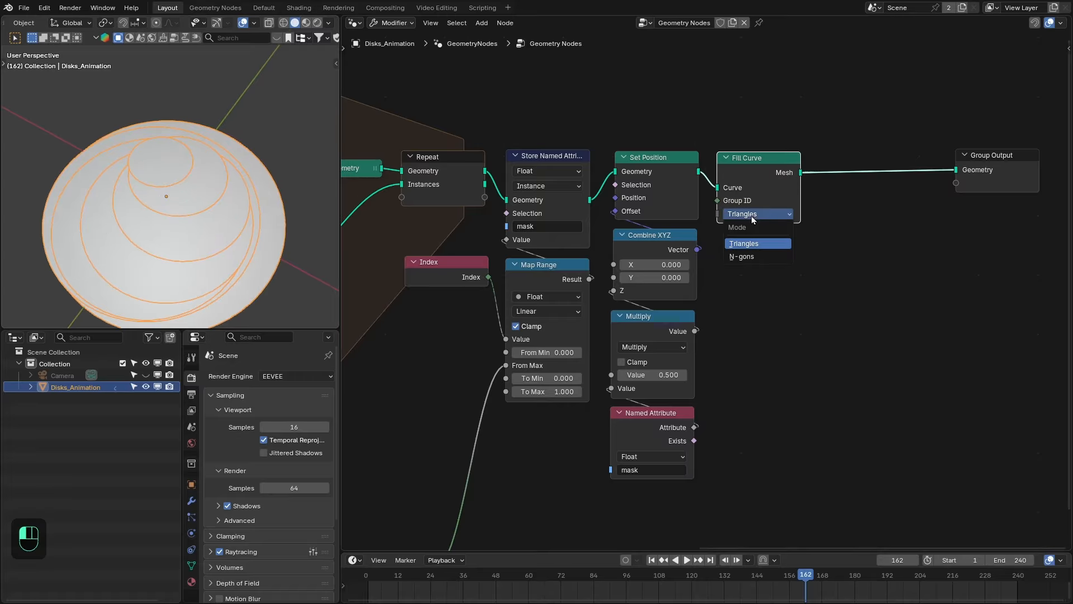
left_click(743, 256)
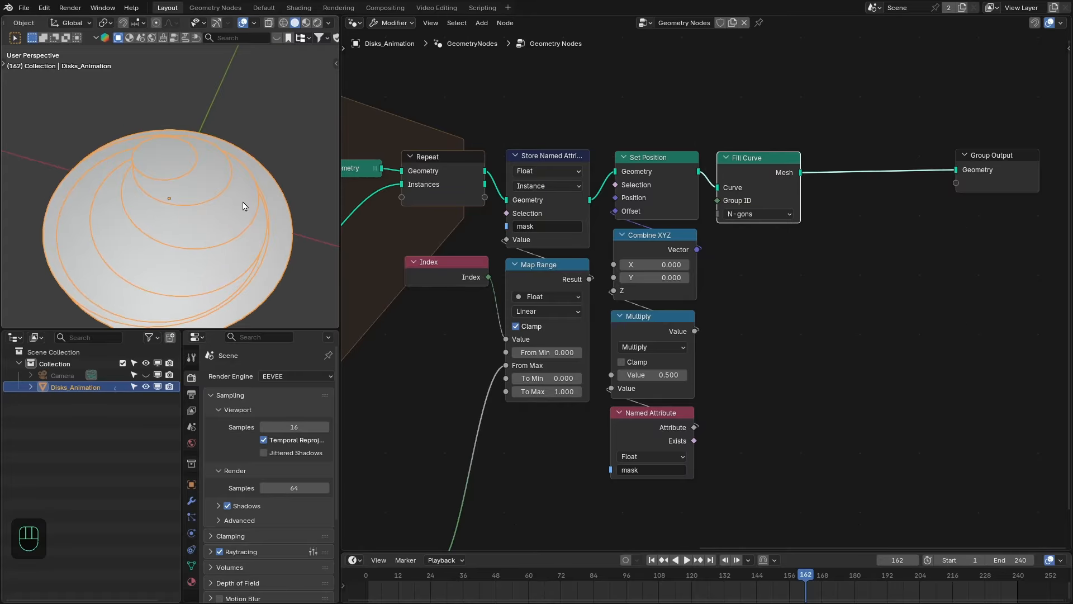
key("alt+a")
middle_click_drag(239, 203, 234, 175)
middle_click_drag(822, 212, 694, 228)
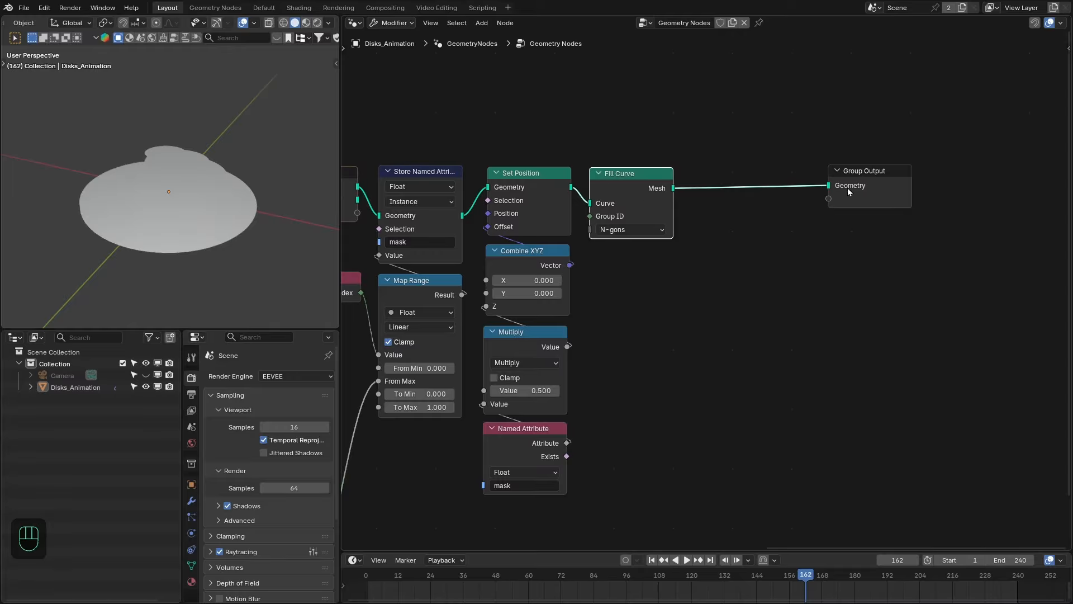
Step: Move Group Output further away and insert a Store Named Attribute node between Fill Curve and Group Output
left_click_drag(904, 177, 968, 182)
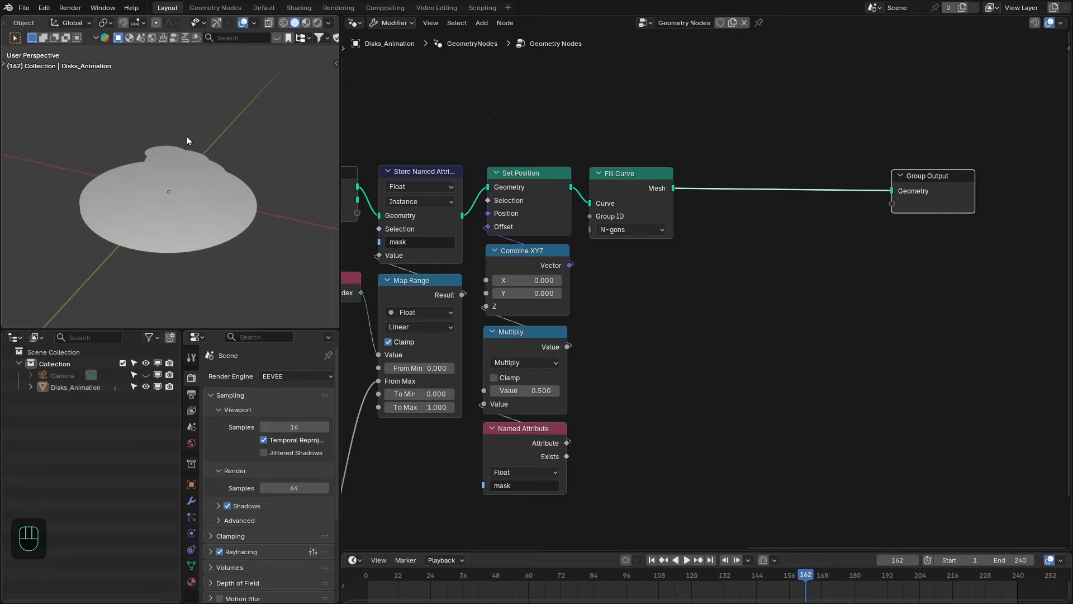
key("shift+a")
mouse_move(693, 224)
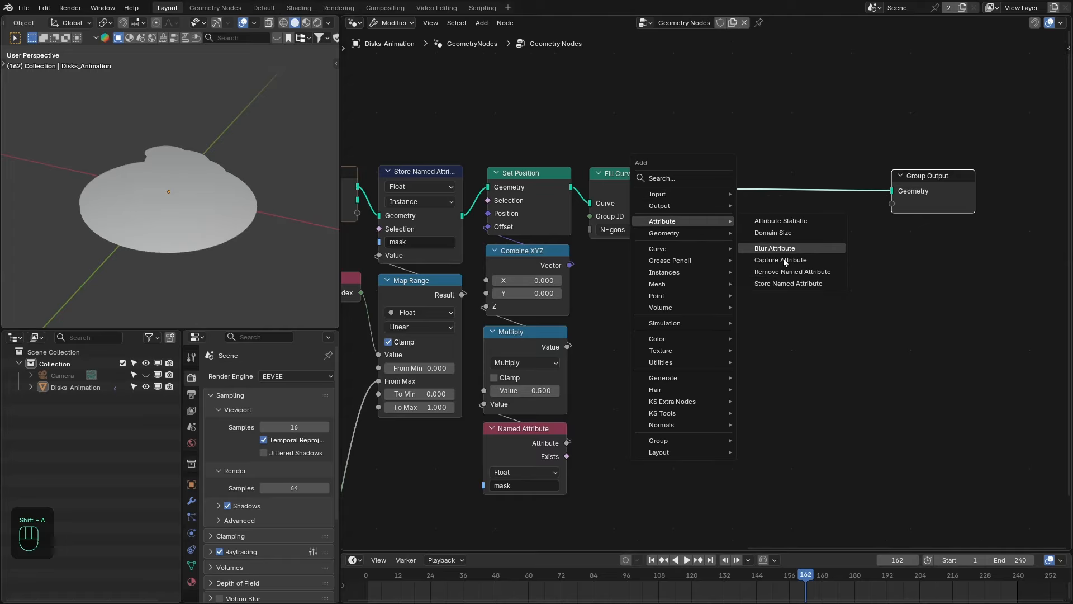
left_click(780, 287)
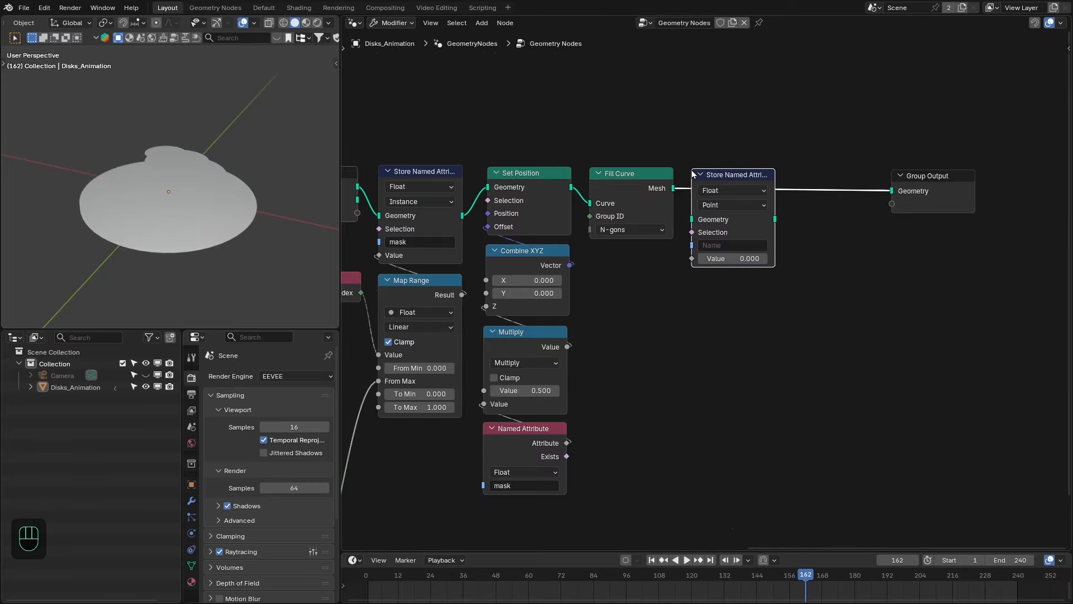
left_click(683, 184)
Step: Set the new Store Named Attribute node's data type to Vector and its domain to Face Corner
scroll(684, 197, "up", 1)
left_click(725, 173)
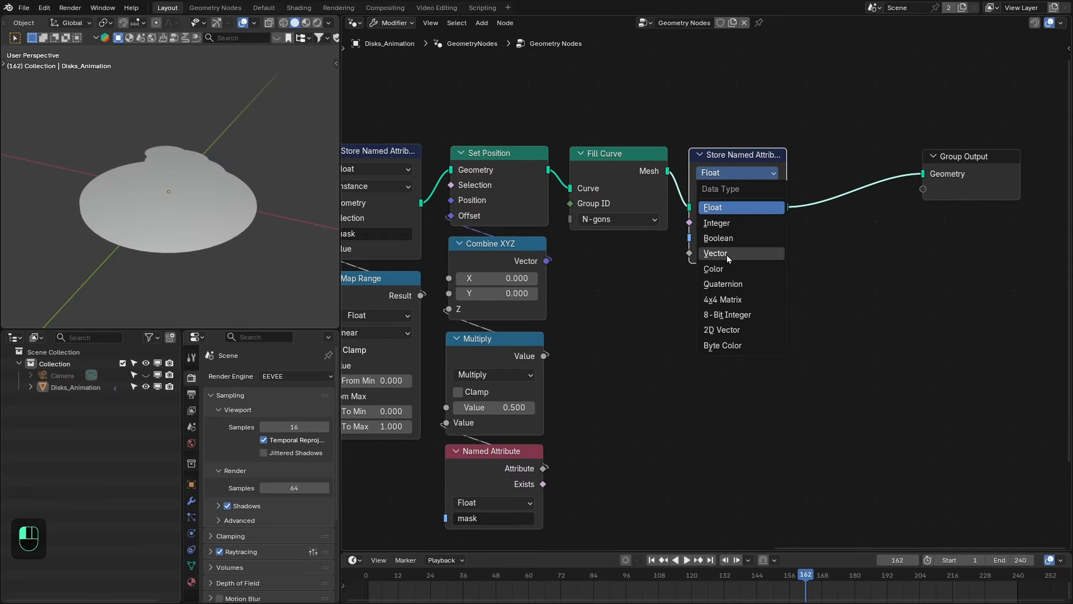
left_click(726, 255)
left_click(722, 189)
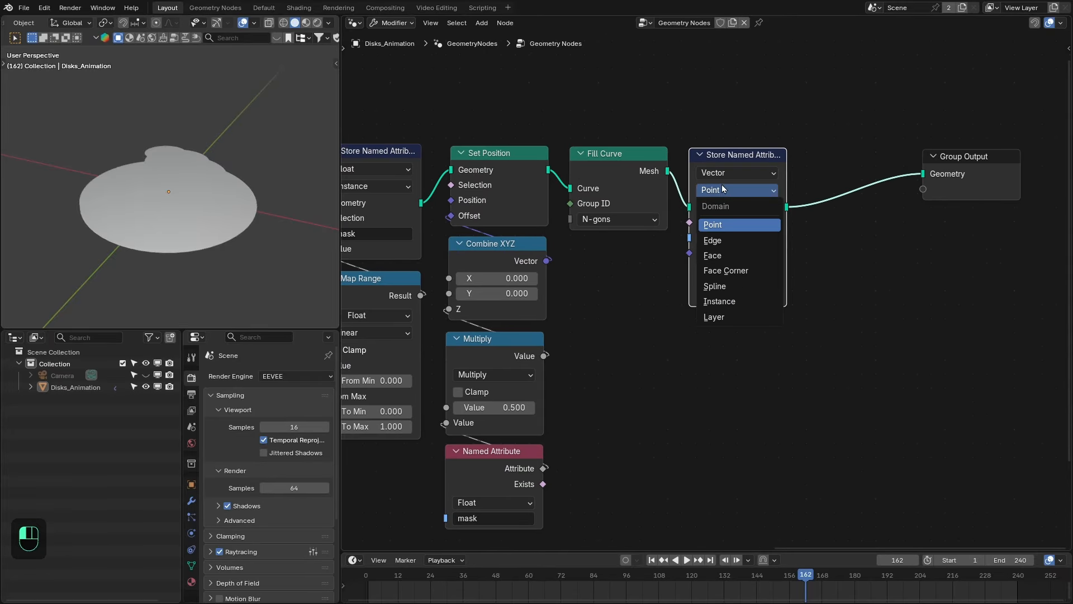
left_click(727, 271)
Step: Feed the Store Named Attribute value from a new Position node and name the attribute UVMap
left_click_drag(690, 253, 643, 262)
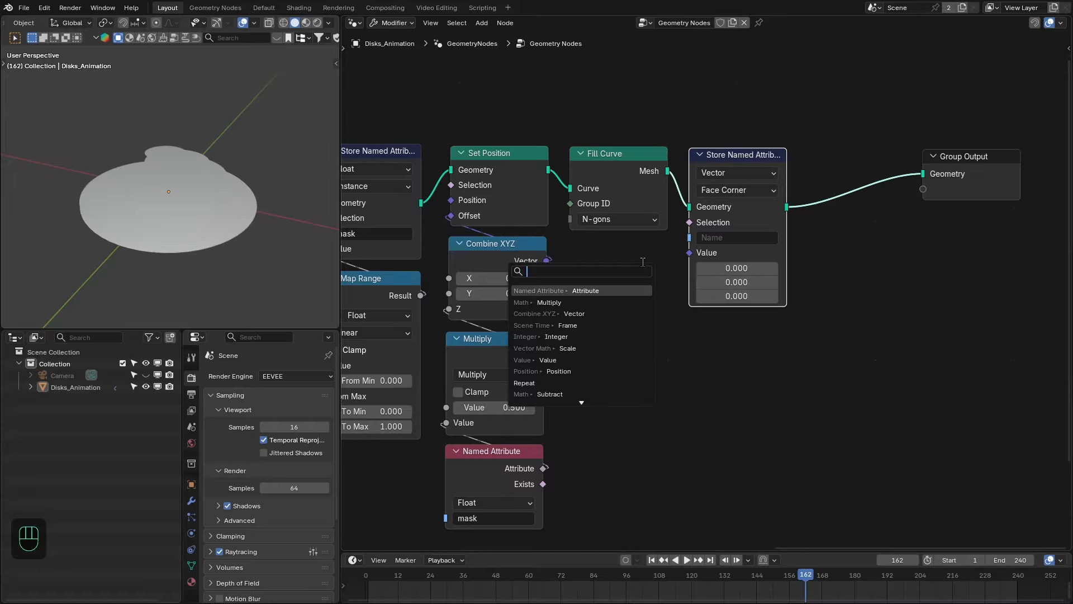
type("pos")
key("Return")
left_click(662, 257)
left_click(720, 237)
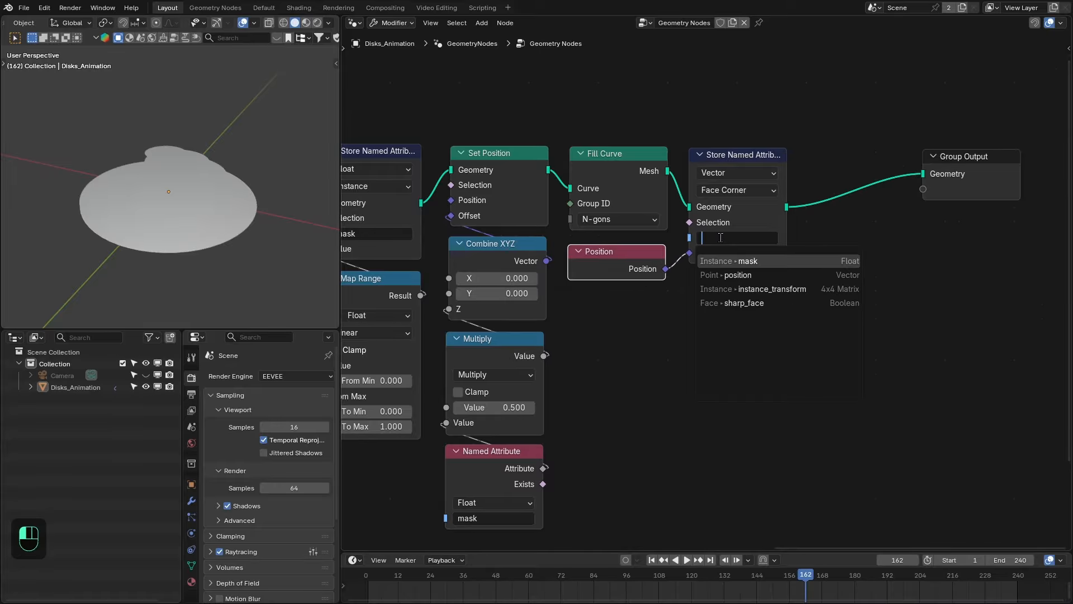
type("UVMap")
key("Return")
scroll(764, 222, "down", 1)
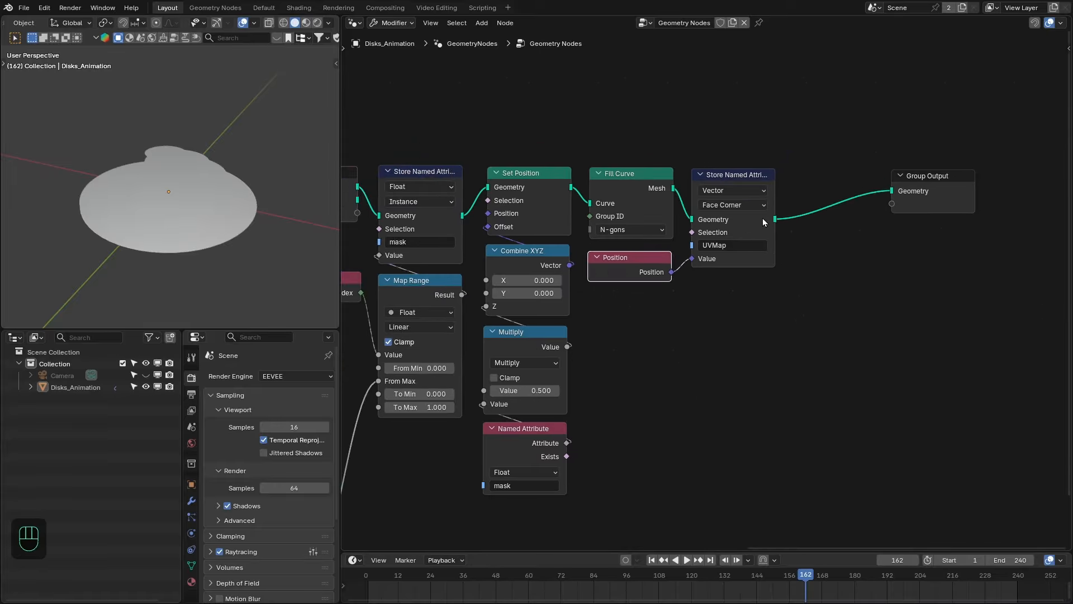
Step: Insert a Realize Instances node between the UVMap Store Named Attribute node and Group Output
left_click(667, 245)
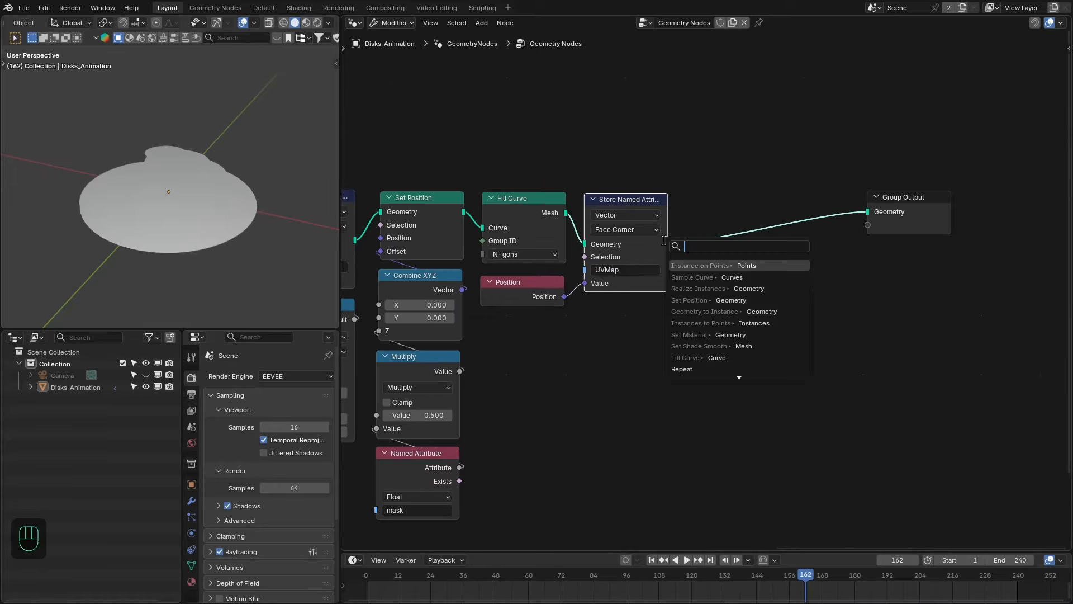
key("Escape")
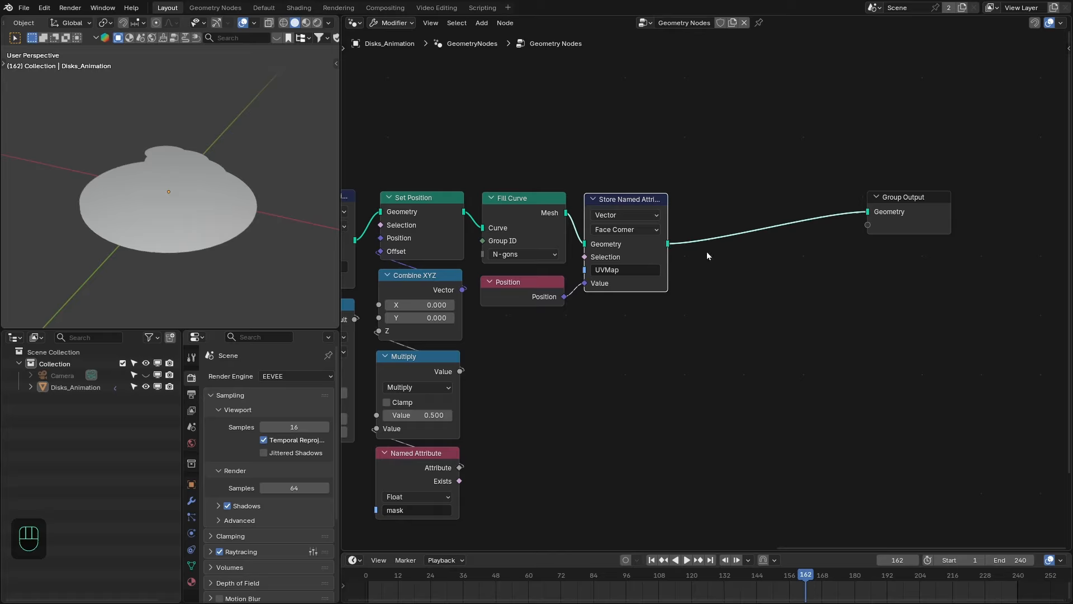
left_click_drag(675, 246, 699, 256)
type("real")
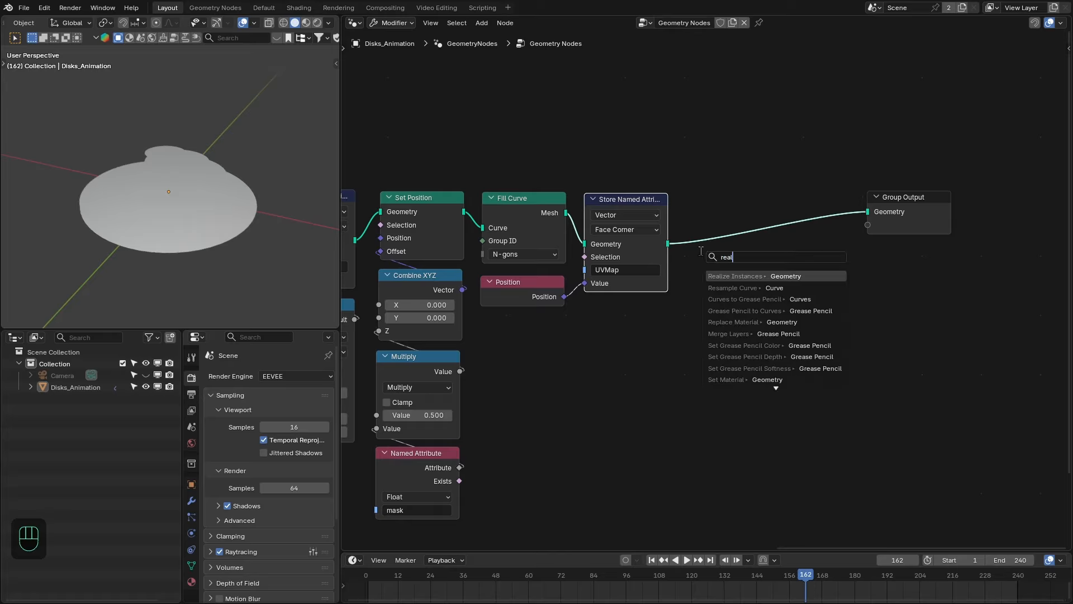
key("Return")
left_click(738, 208)
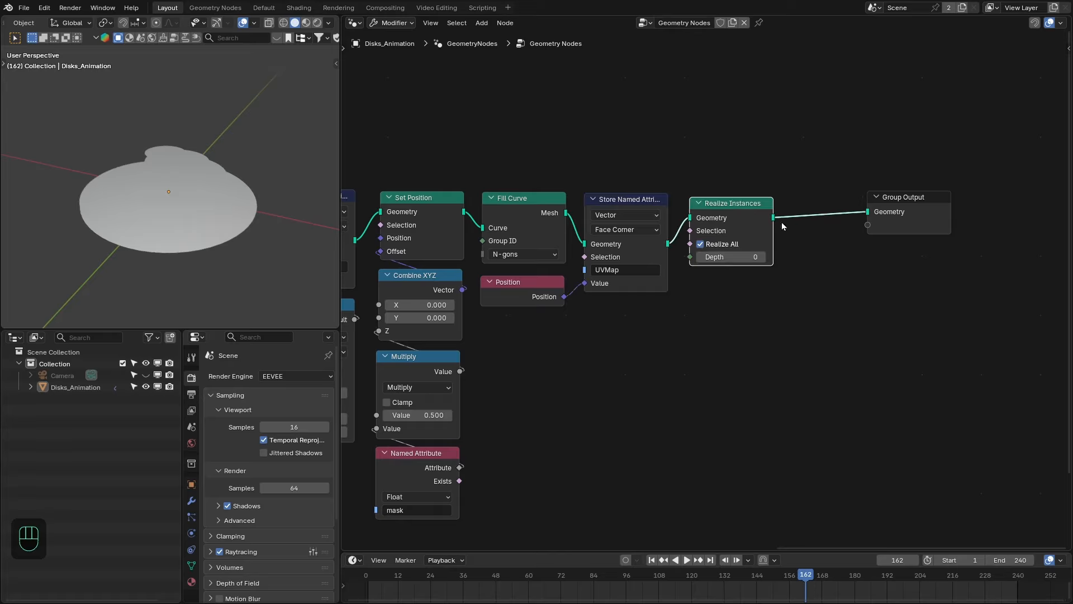
Step: Move Group Output further away and add a Set Shade Smooth node after Realize Instances
middle_click_drag(886, 210, 819, 209)
left_click_drag(851, 216, 942, 216)
left_click_drag(708, 218, 750, 234)
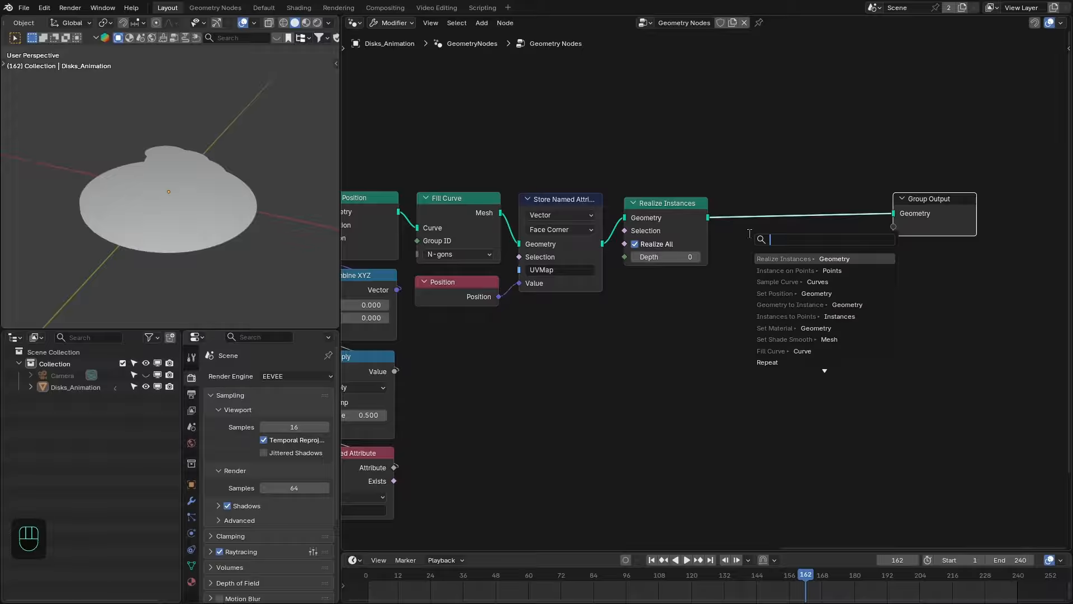
type("set sha")
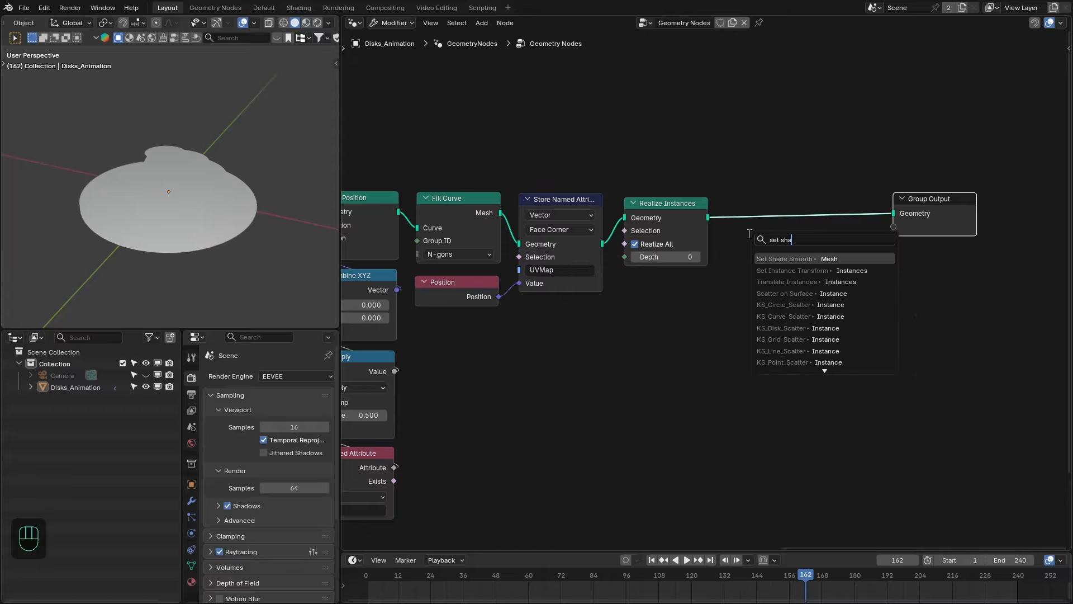
key("Return")
left_click(850, 194)
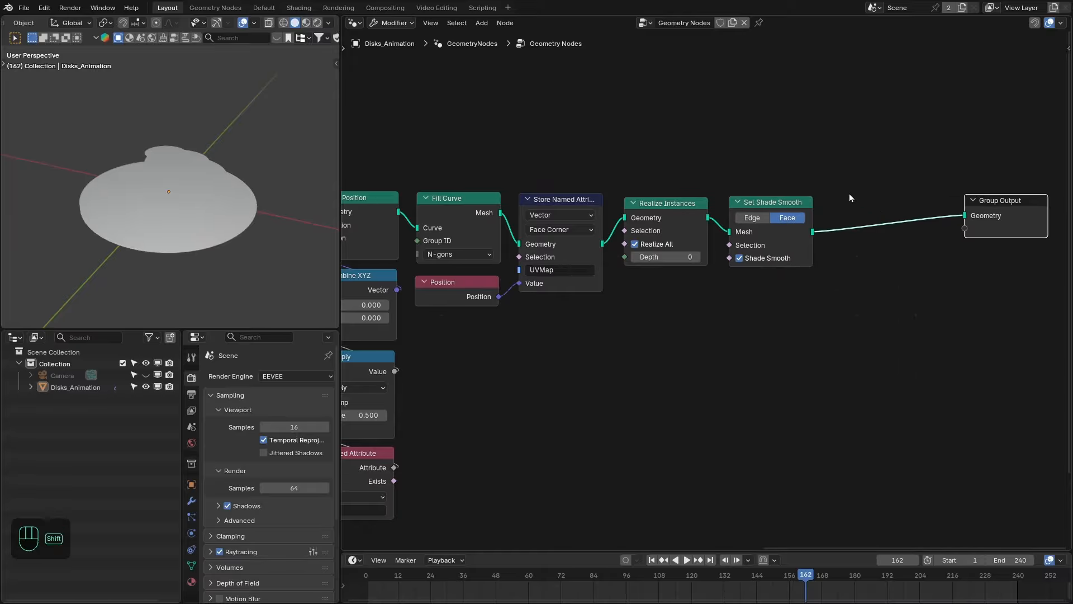
Step: Insert a Set Material node between Set Shade Smooth and Group Output
key("shift+a")
type("set mat")
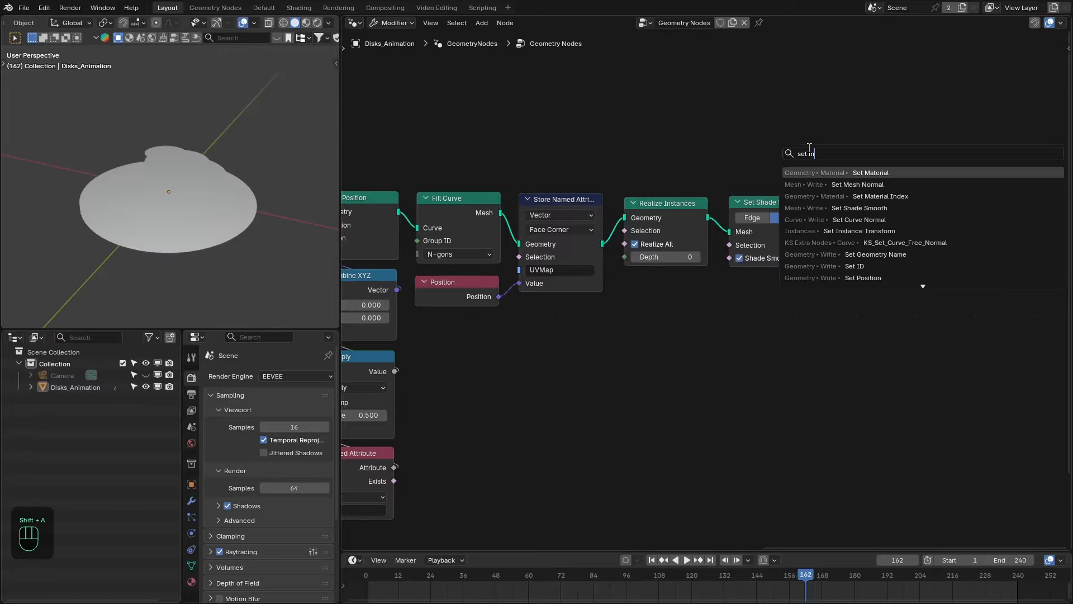
key("Return")
left_click(835, 204)
middle_click_drag(202, 196, 205, 216)
middle_click_drag(510, 373, 602, 309)
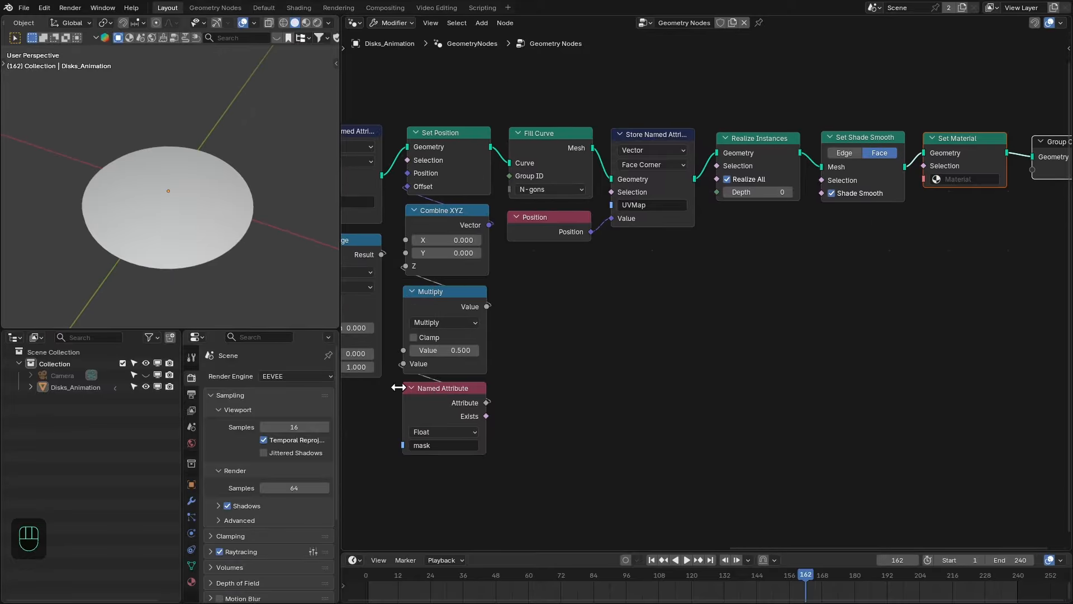
Step: Add a Solidify modifier to Disks_Animation and increase its thickness until the disks look like solid slabs
left_click(191, 500)
left_click(259, 375)
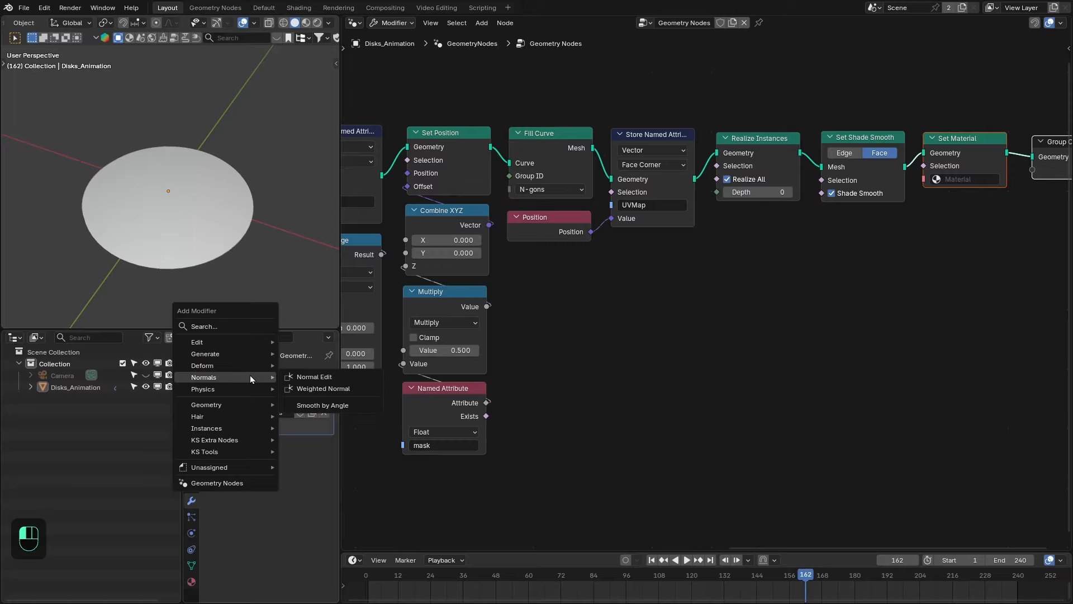
mouse_move(235, 354)
left_click(313, 306)
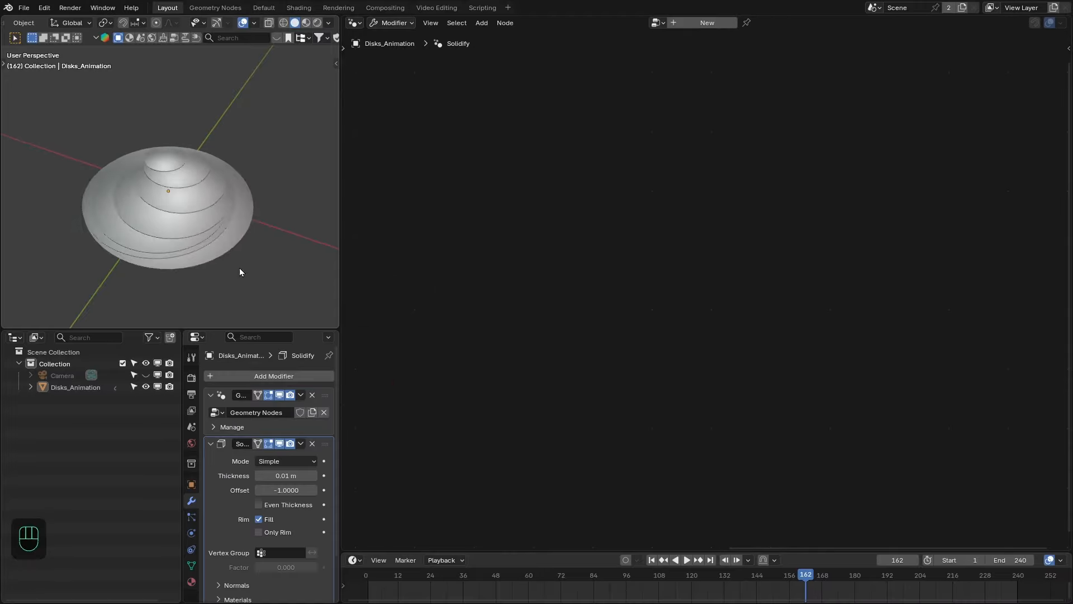
left_click_drag(293, 477, 318, 477)
Step: Add a Bevel modifier after Solidify and reduce its amount to give the disks narrow, crisp edges
left_click(259, 374)
mouse_move(260, 374)
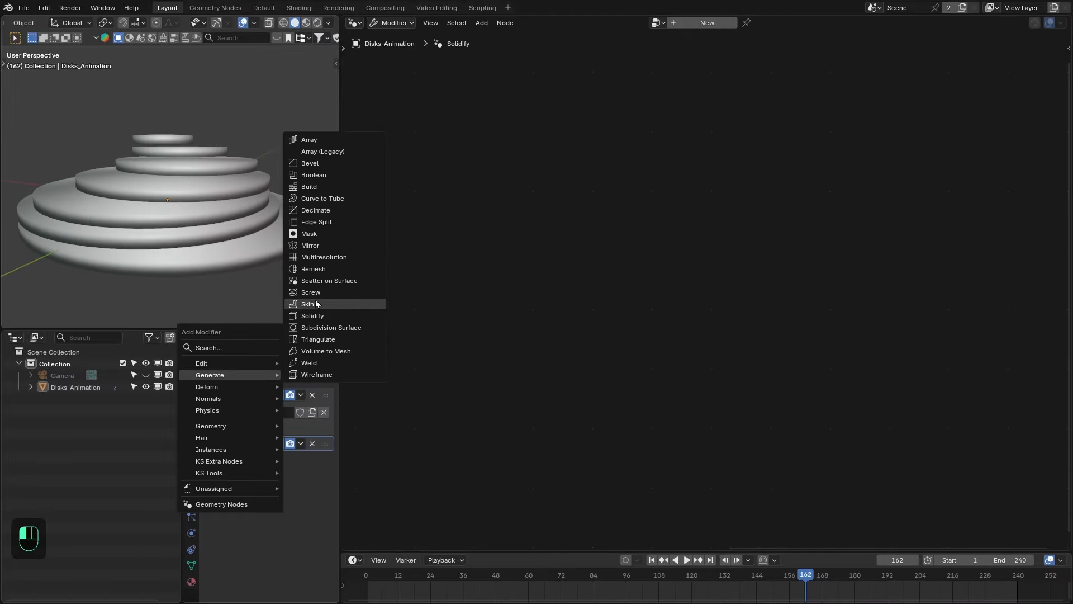
left_click(313, 163)
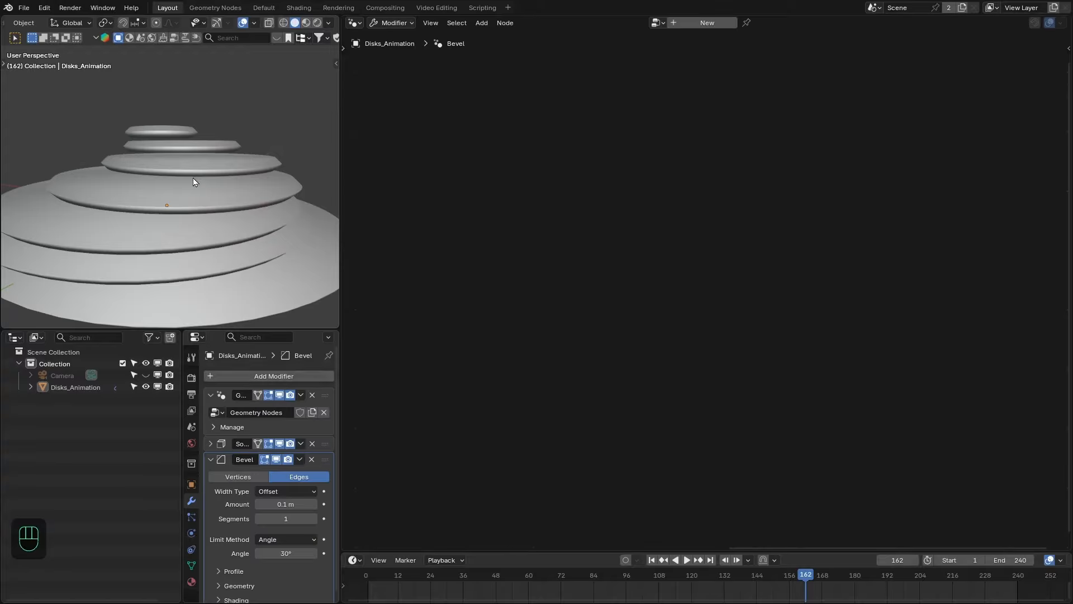
left_click_drag(286, 504, 226, 505, "shift")
key("KP_0")
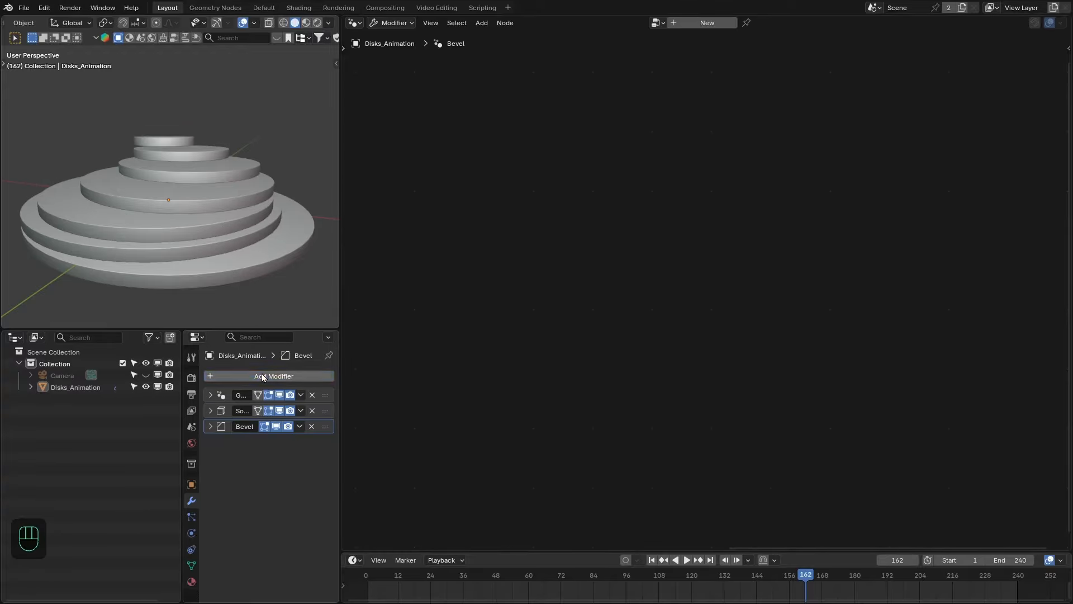
Step: Add a Weighted Normal modifier after Bevel, check the disk shading, collapse its settings and turn off its viewport display
left_click(261, 373)
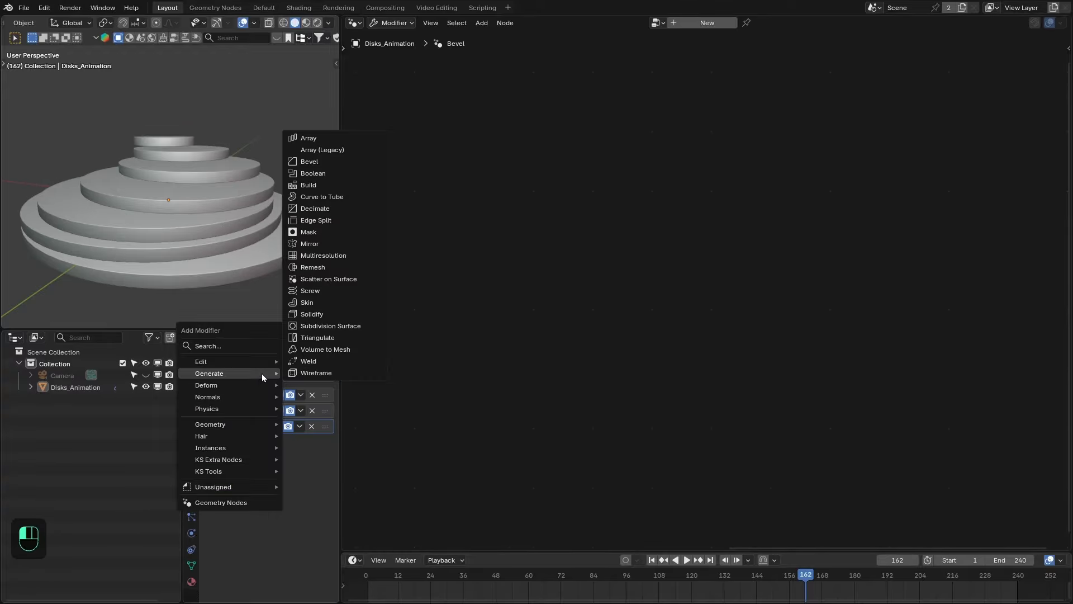
mouse_move(218, 397)
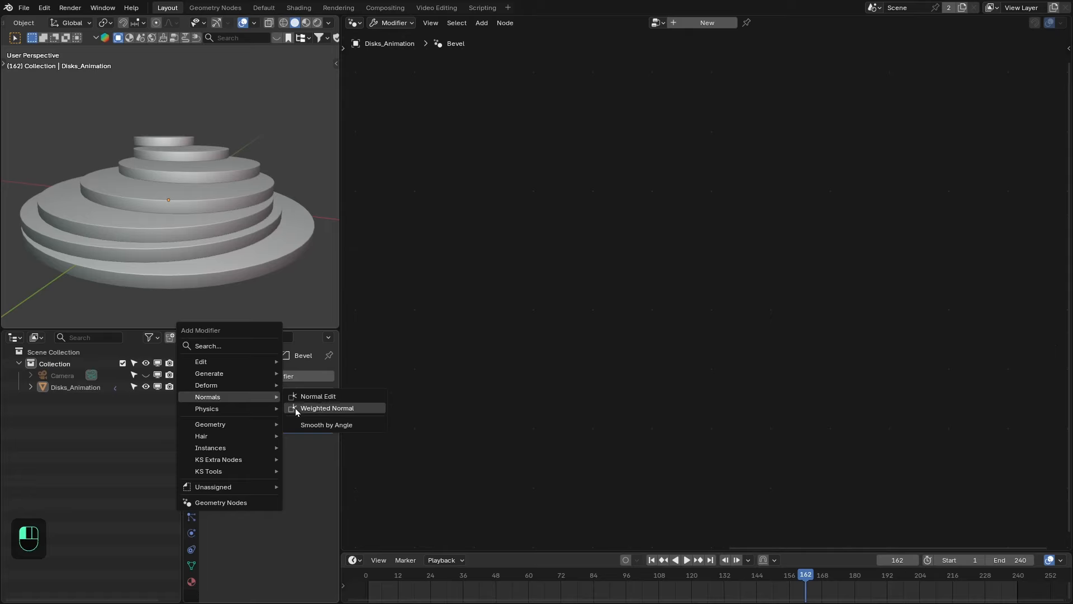
left_click(339, 408)
middle_click_drag(200, 226, 192, 191)
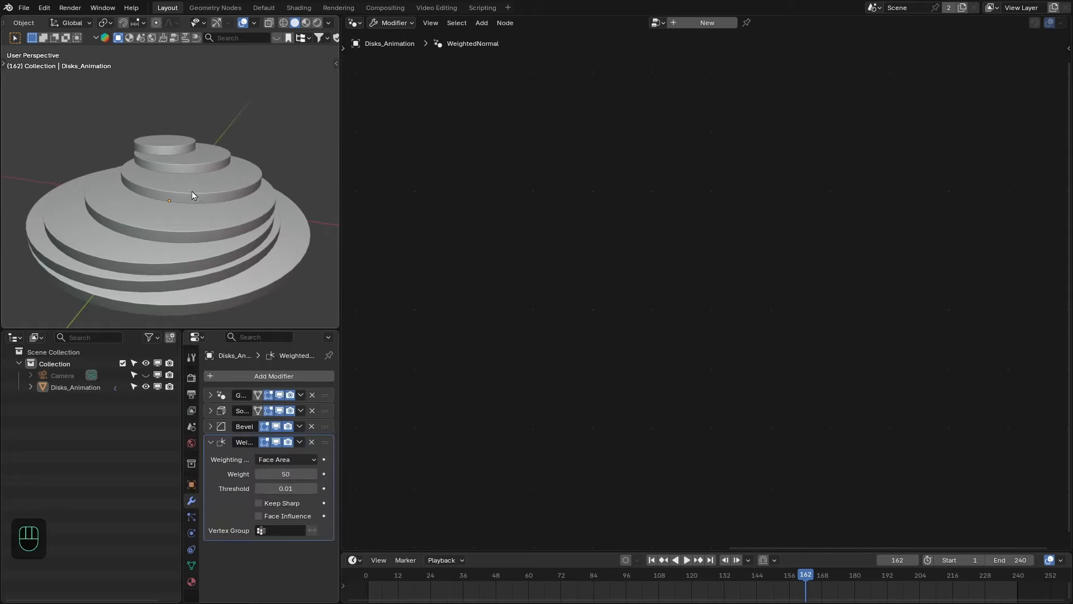
left_click(210, 441)
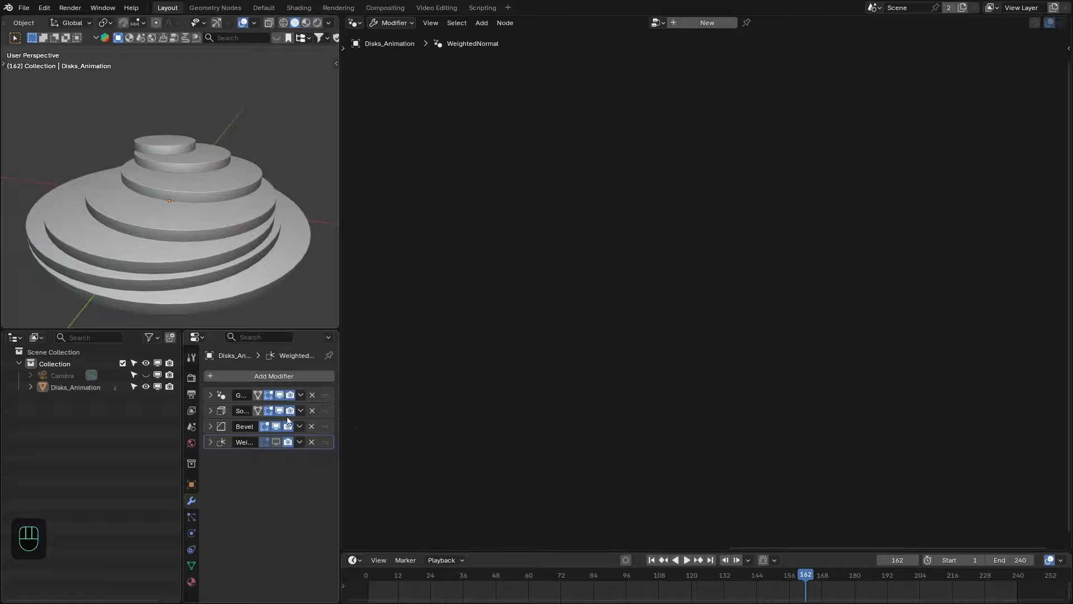
Step: Play back the disk animation, inspect the stack, and return to frame 1 in top view
key("space")
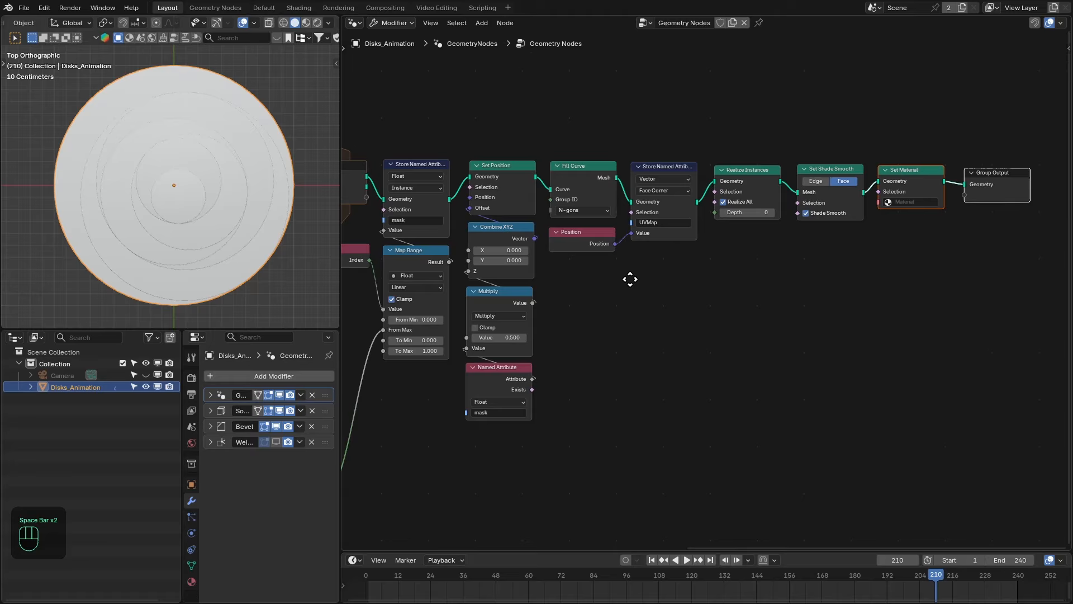
middle_click_drag(630, 279, 647, 403)
scroll(665, 387, "up", 3)
middle_click_drag(239, 248, 244, 245)
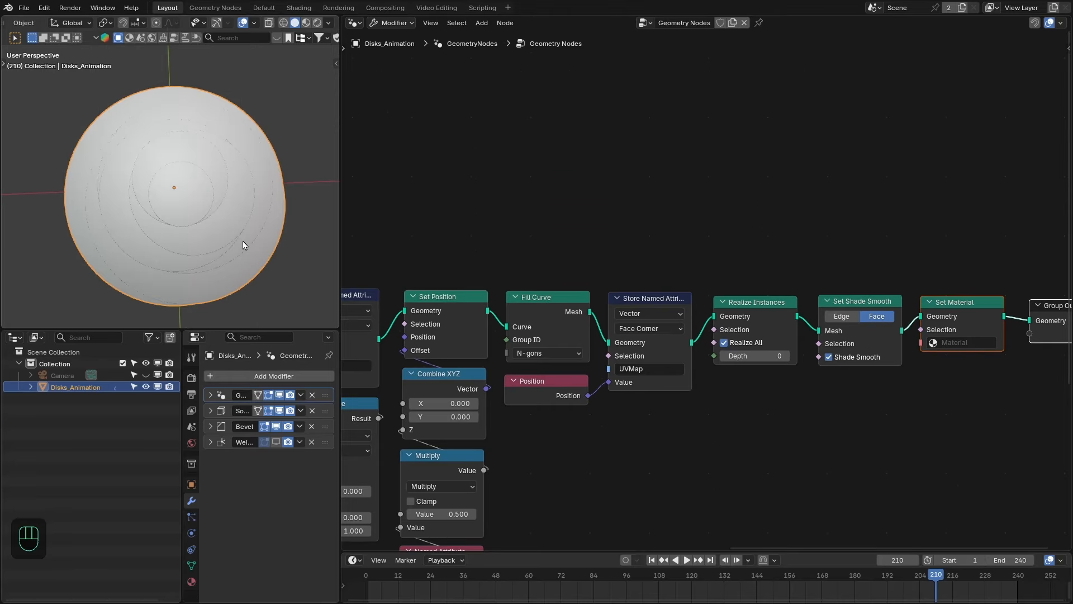
key("KP_7")
key("shift+Left")
scroll(175, 188, "up", 2)
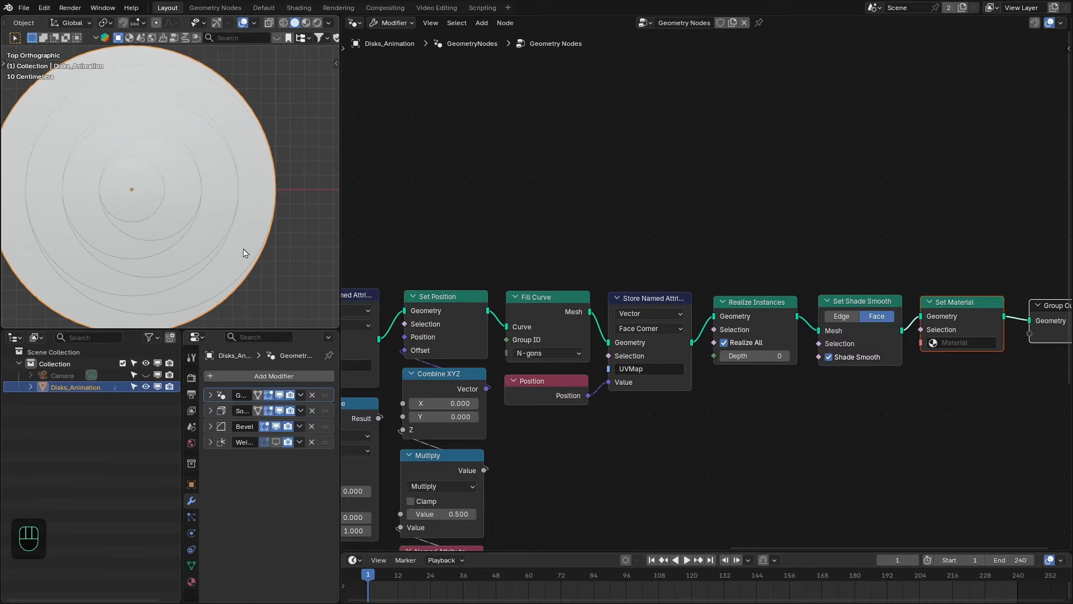
middle_click_drag(208, 281, 238, 277, "shift")
middle_click_drag(500, 266, 501, 289)
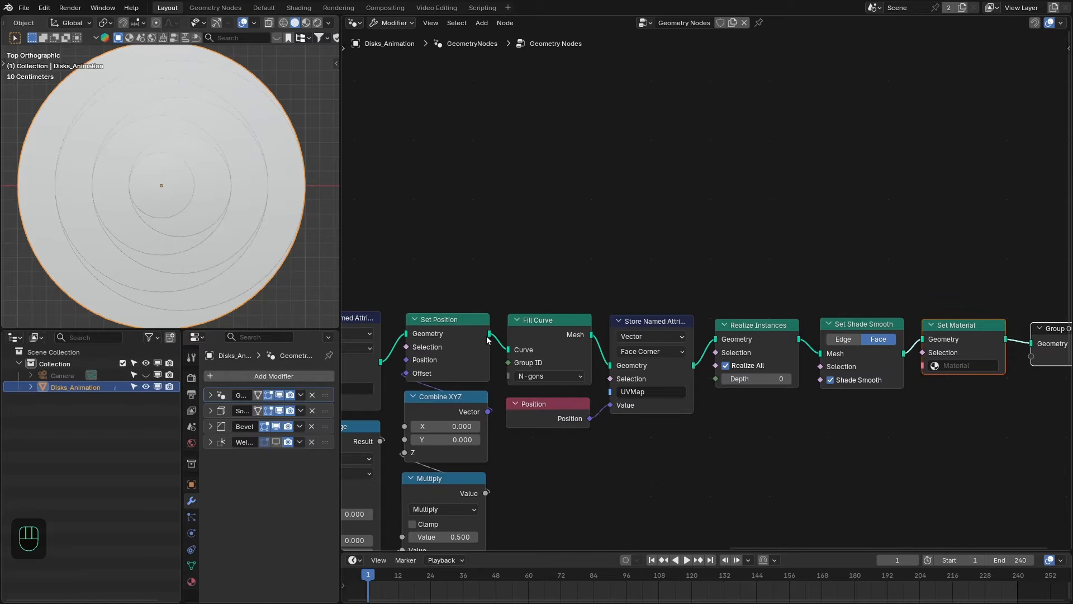
Step: Branch an Instances to Points node off the Set Position geometry output and preview its points in a Viewer
left_click_drag(489, 334, 513, 112)
type("to poin")
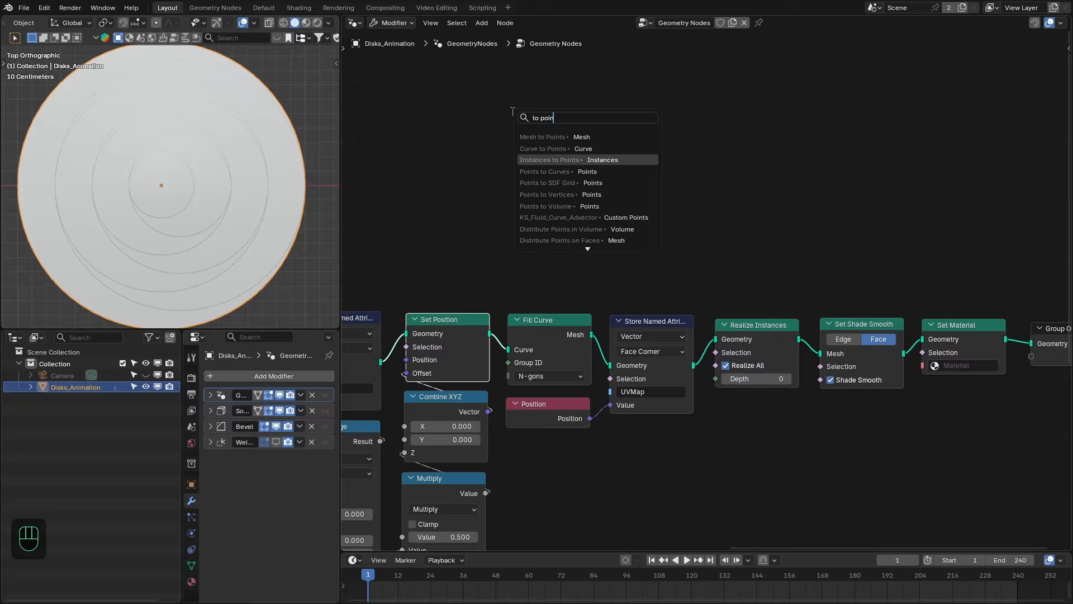
left_click(551, 160)
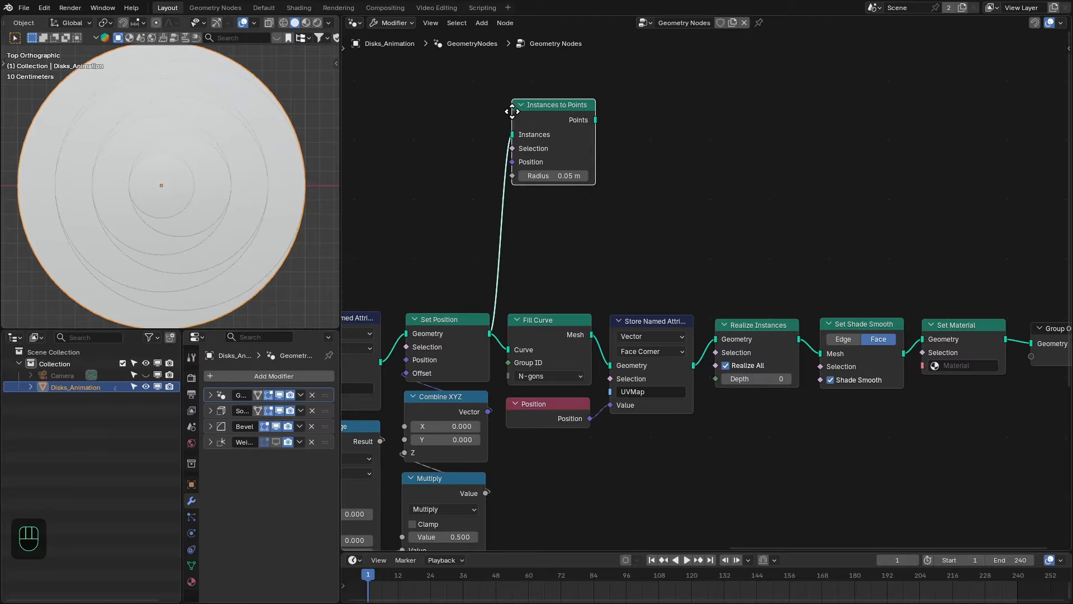
left_click(564, 140, "ctrl+shift")
scroll(212, 191, "down", 2)
middle_click_drag(210, 191, 196, 162)
Step: Feed the Instances to Points output into a new Instance on Points node and preview its instances in the Viewer
left_click_drag(599, 138, 664, 142)
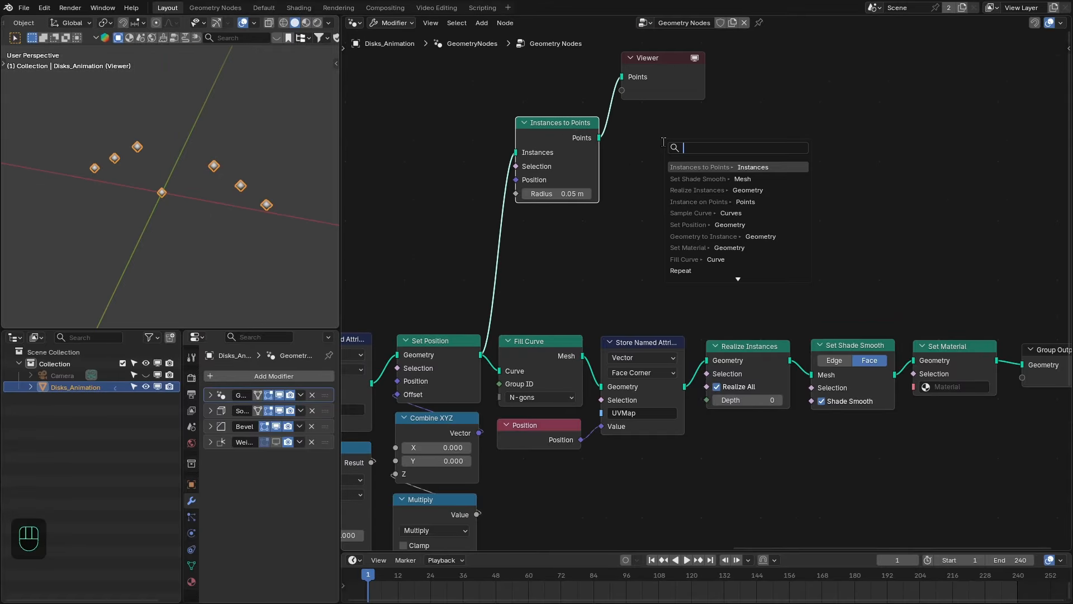
type("insta")
key("Return")
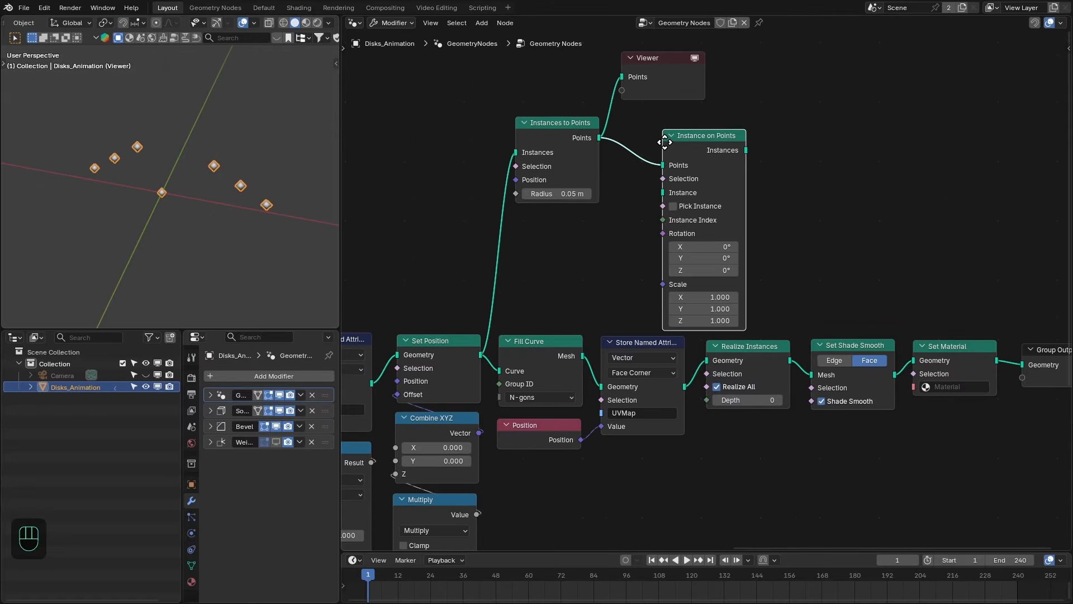
left_click(605, 126)
left_click(633, 124, "ctrl+shift")
Step: Add an Ico Sphere with 4 subdivisions as the Instance input of Instance on Points, placing its node aside
left_click_drag(618, 144, 572, 199)
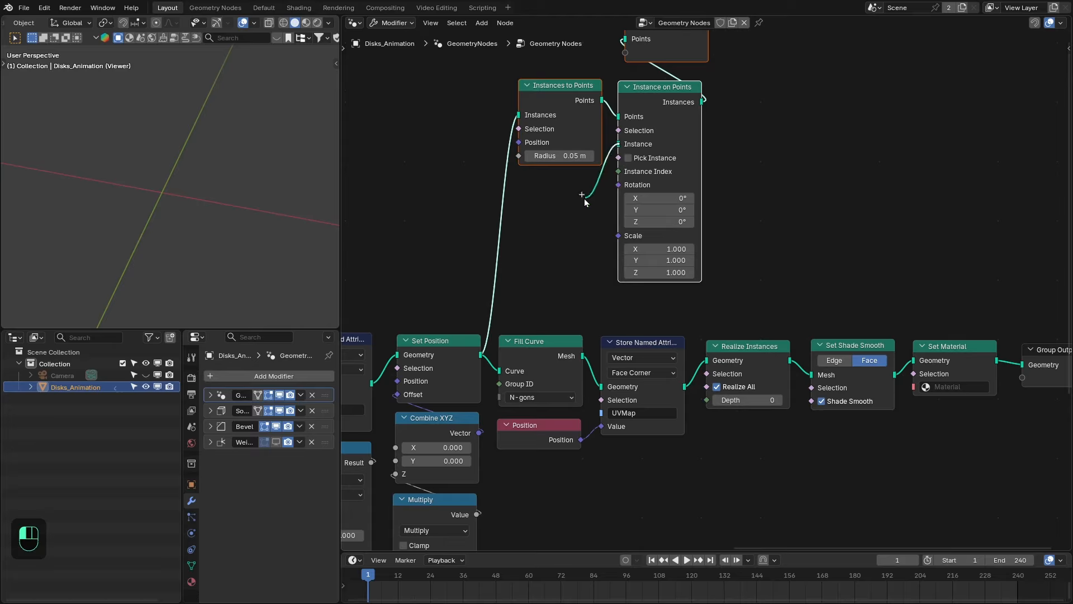
type("ico")
key("Return")
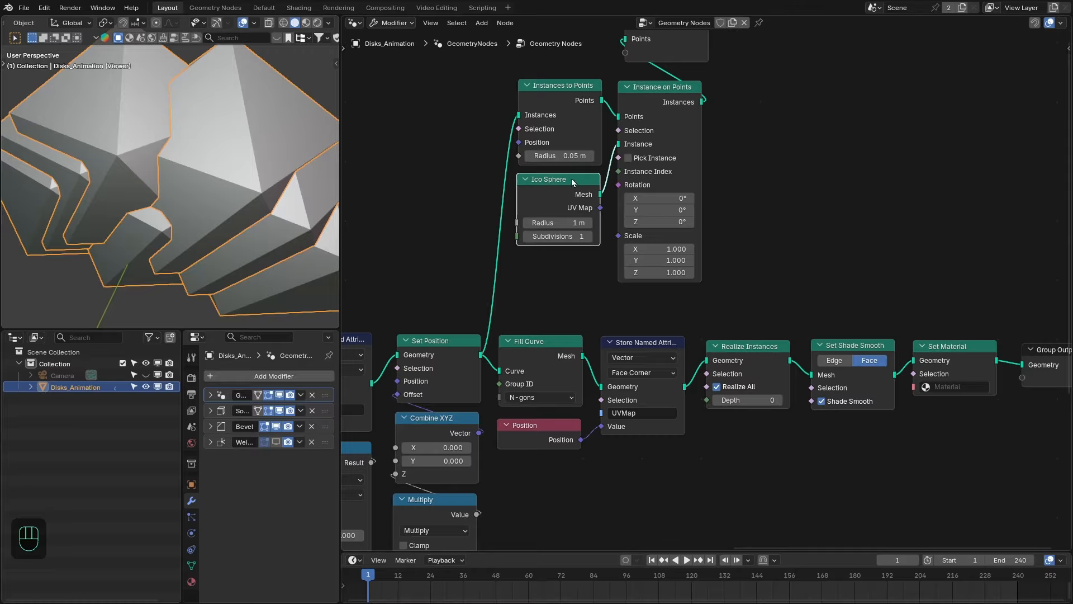
middle_click_drag(699, 137, 649, 151)
left_click_drag(488, 208, 386, 210)
middle_click_drag(417, 230, 471, 235)
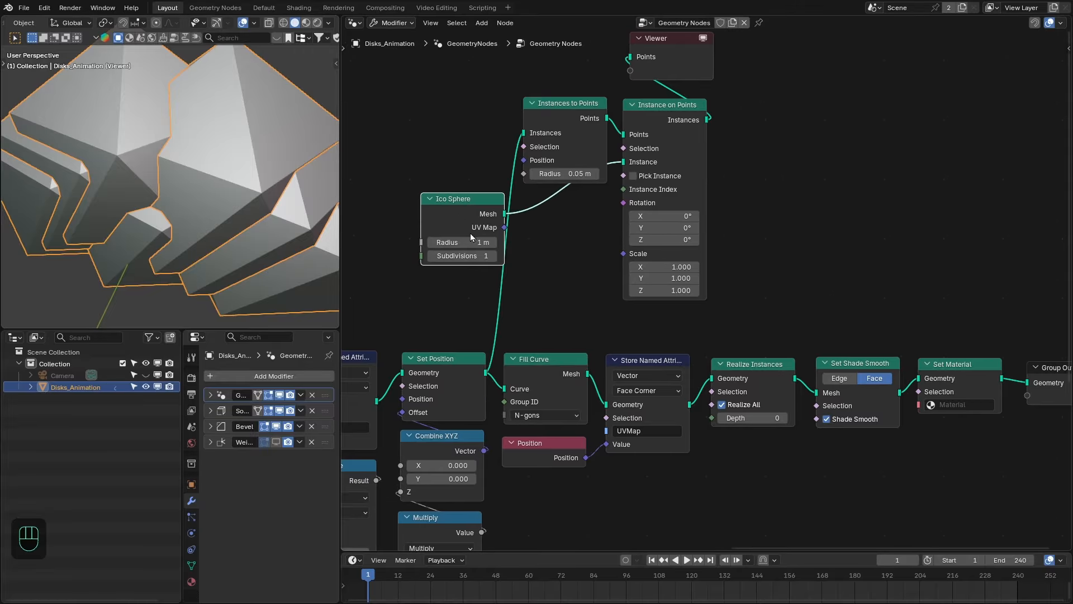
left_click(493, 255)
left_click(493, 256)
left_click(493, 256)
Step: Insert a Set Shade Smooth node between Ico Sphere and Instance on Points, and set the sphere radius to 0.025 m
key("shift+a")
type("set")
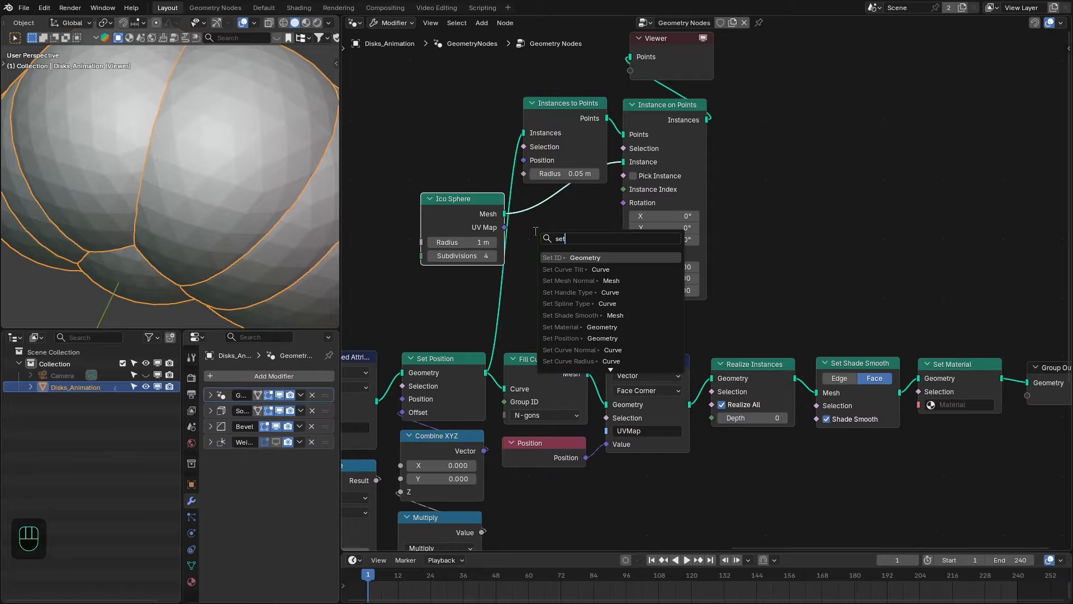
type(" smo")
key("Return")
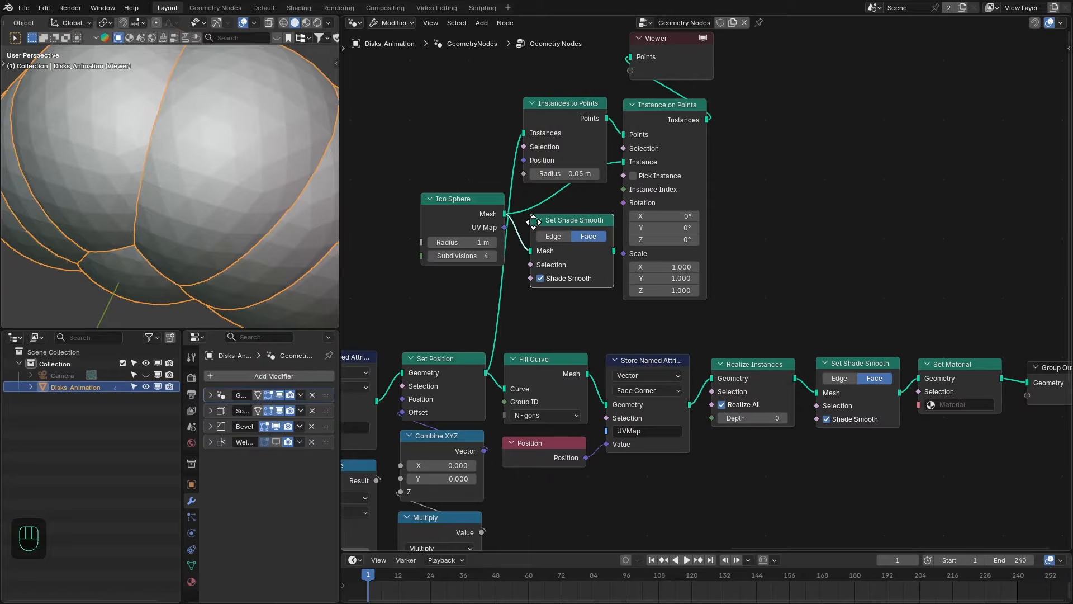
left_click(526, 204)
left_click_drag(468, 242, 435, 242, "shift")
left_click(472, 241)
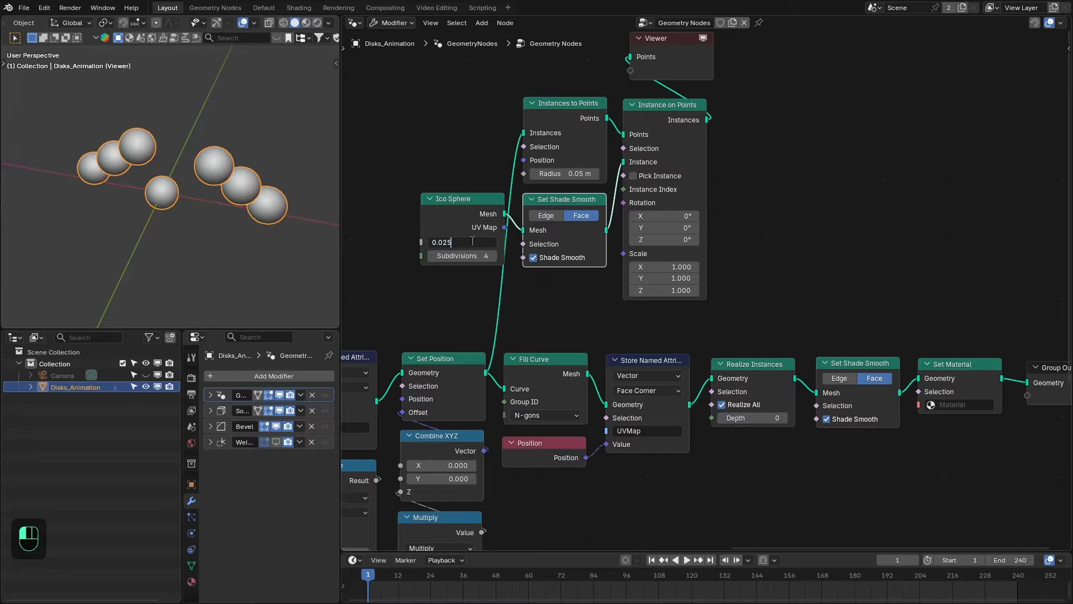
key("Return")
Step: Delete the Viewer node and combine the sphere instances with the disk geometry through a Join Geometry node before Group Output
left_click(657, 70)
key("x")
middle_click_drag(675, 125, 609, 119)
left_click_drag(608, 113, 609, 110)
mouse_move(630, 104)
right_mouse_down("ctrl+shift")
mouse_move(792, 244)
mouse_move(890, 362)
right_mouse_up("ctrl+shift")
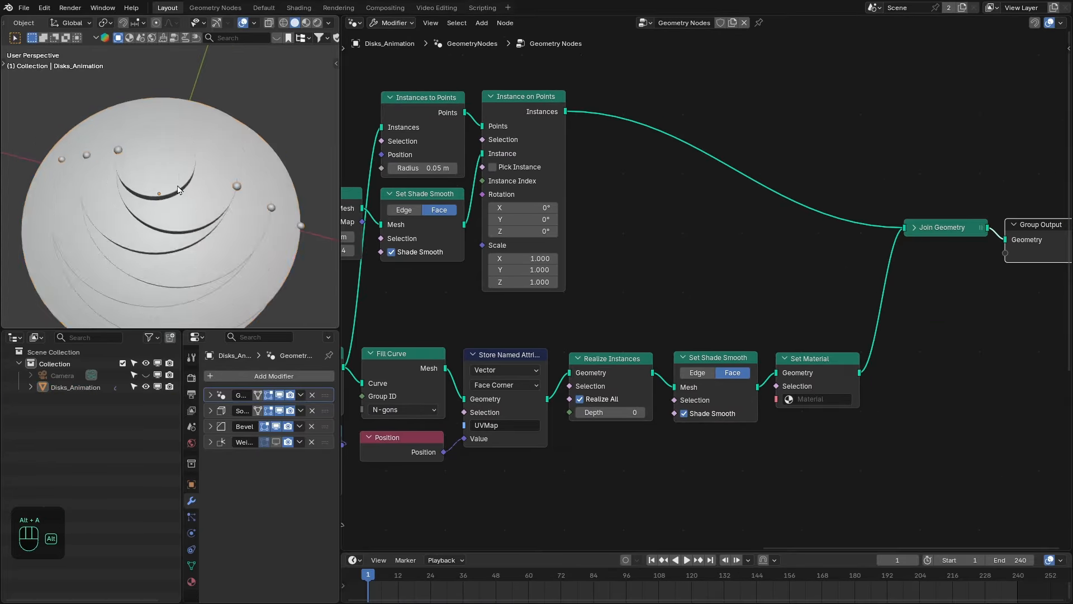
scroll(170, 175, "up", 1)
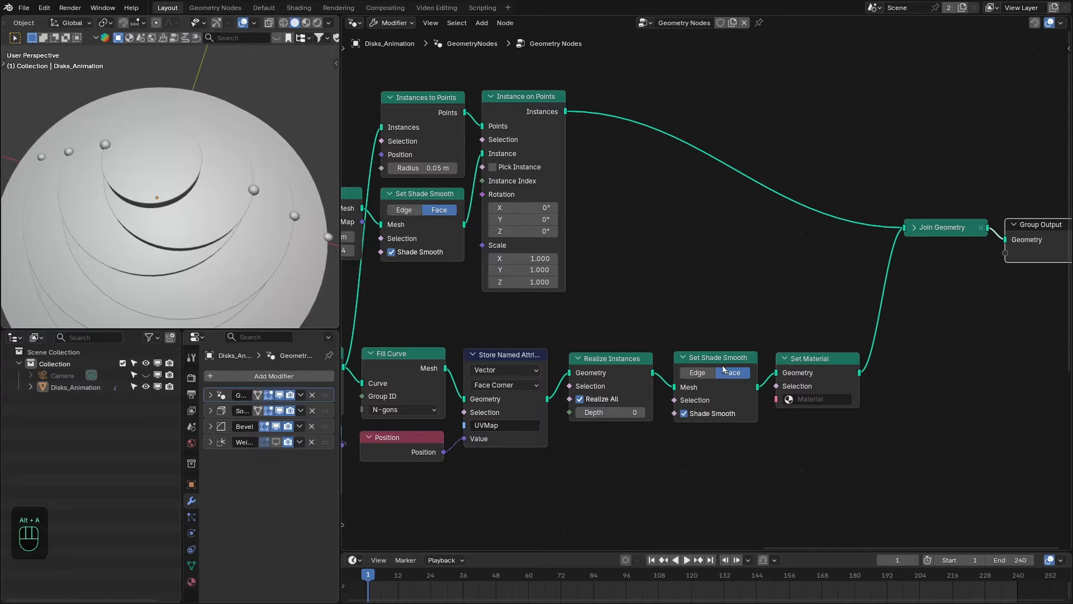
Step: Duplicate the Set Material node and insert the copy between Instance on Points and Join Geometry
left_click(805, 384)
key("shift+d")
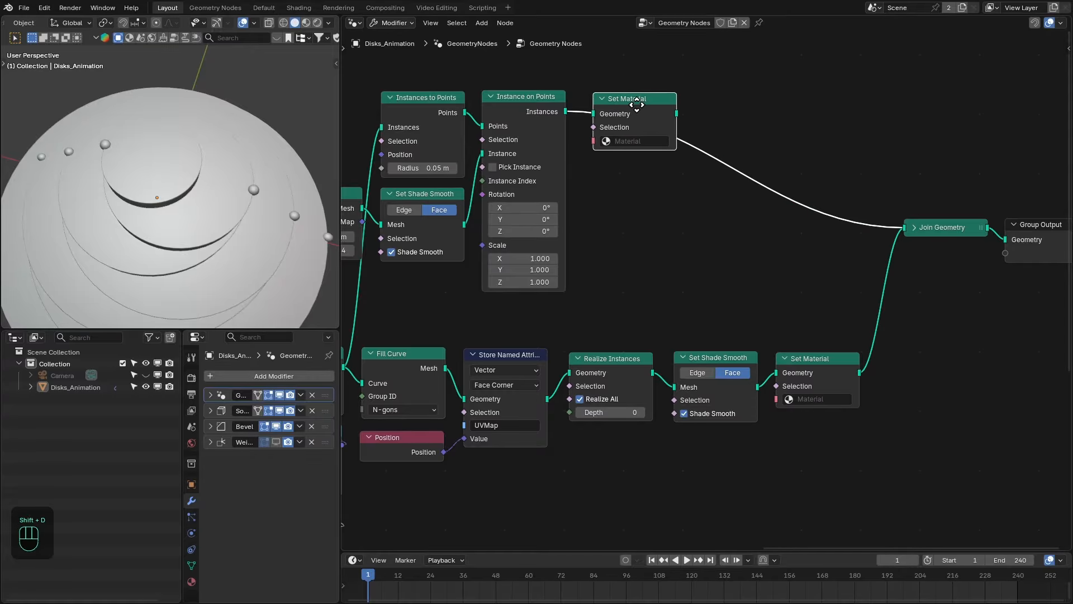
left_click(628, 105)
scroll(649, 212, "up", 1)
middle_click_drag(650, 211, 752, 203)
middle_click_drag(752, 203, 770, 203)
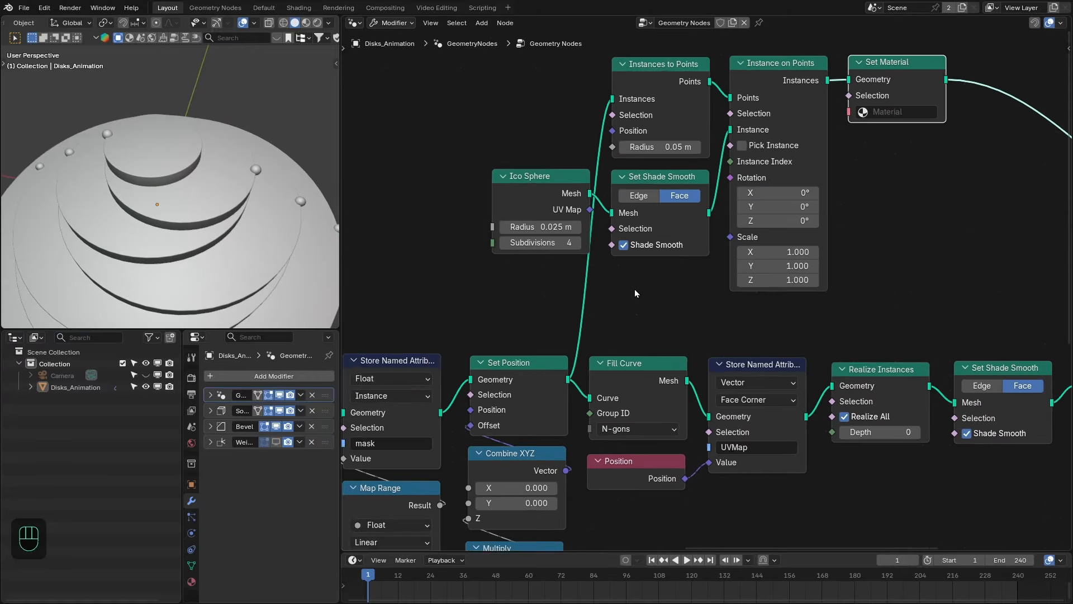
Step: Reduce the Ico Sphere radius to 0.015 m
scroll(635, 293, "up", 1)
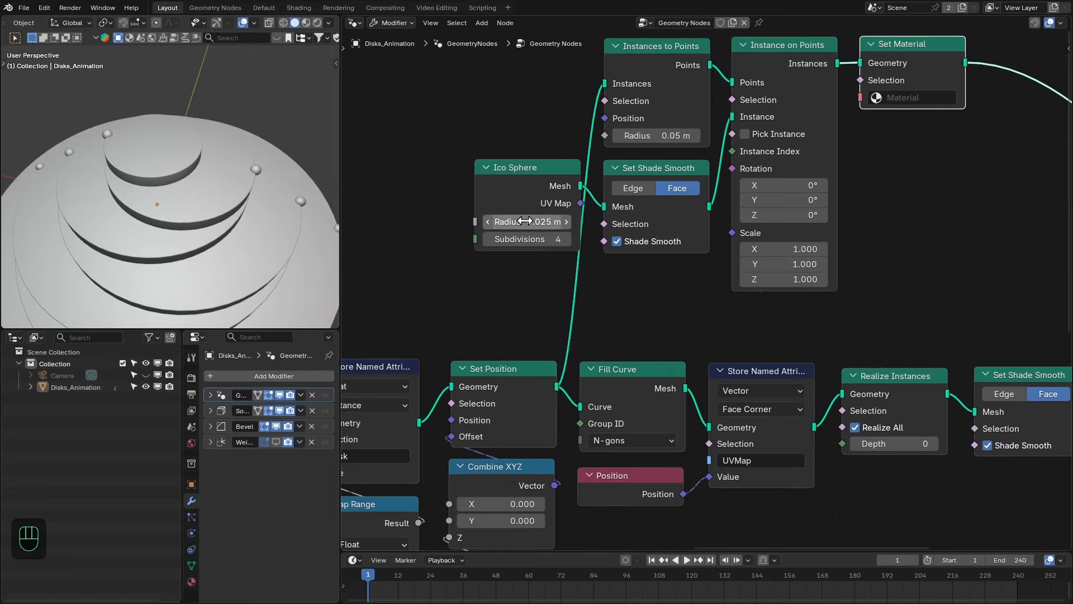
left_click(525, 222)
type("0.015")
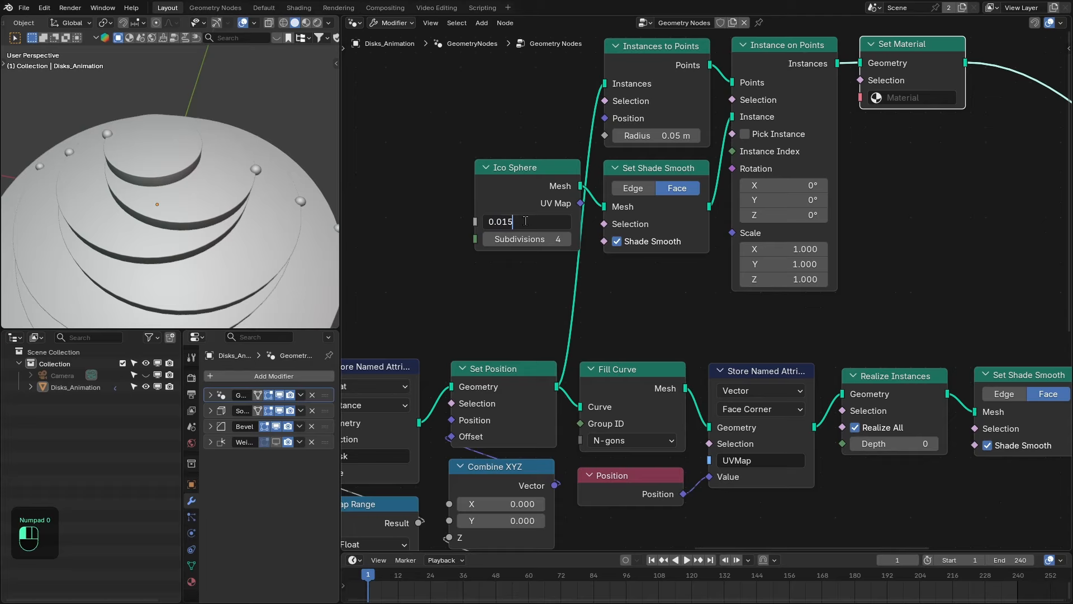
key("Return")
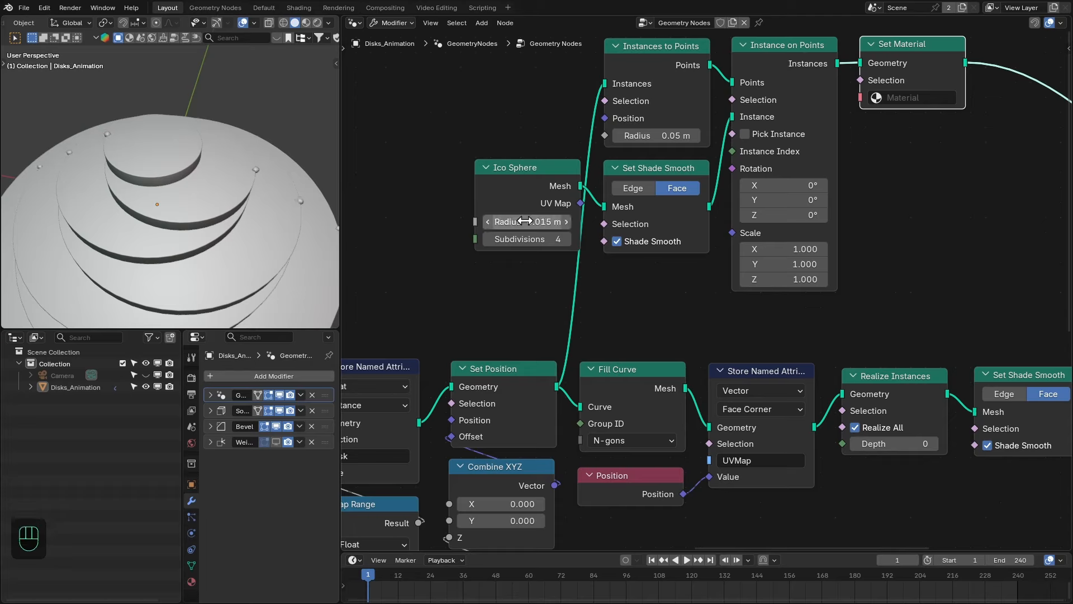
Step: Play the animation from the first frame in a maximized top view, and save the file
key("KP_7")
key("ctrl+space")
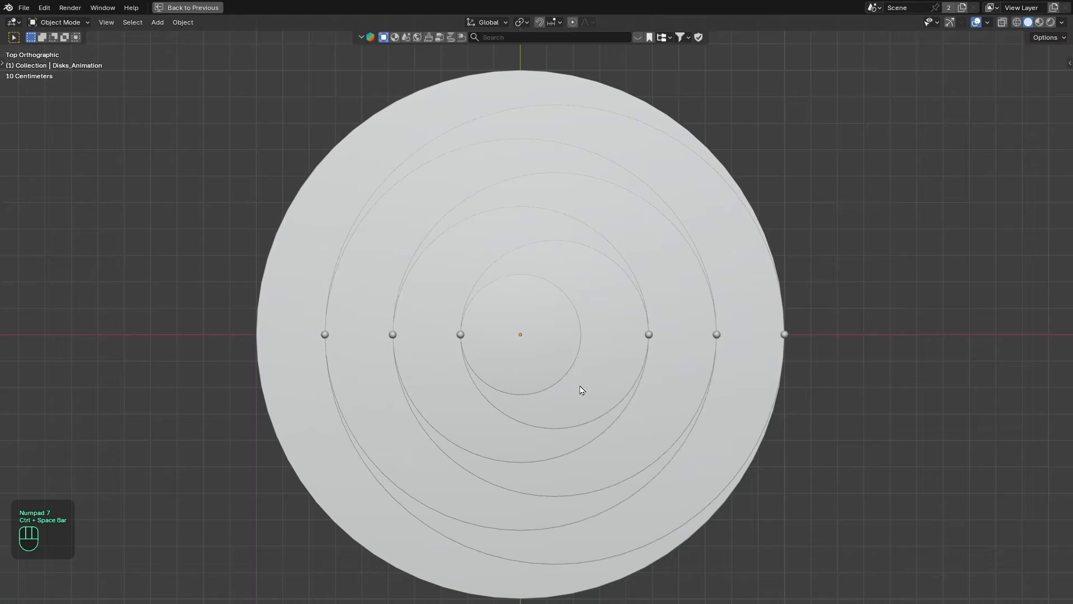
key("shift+Left")
key("space")
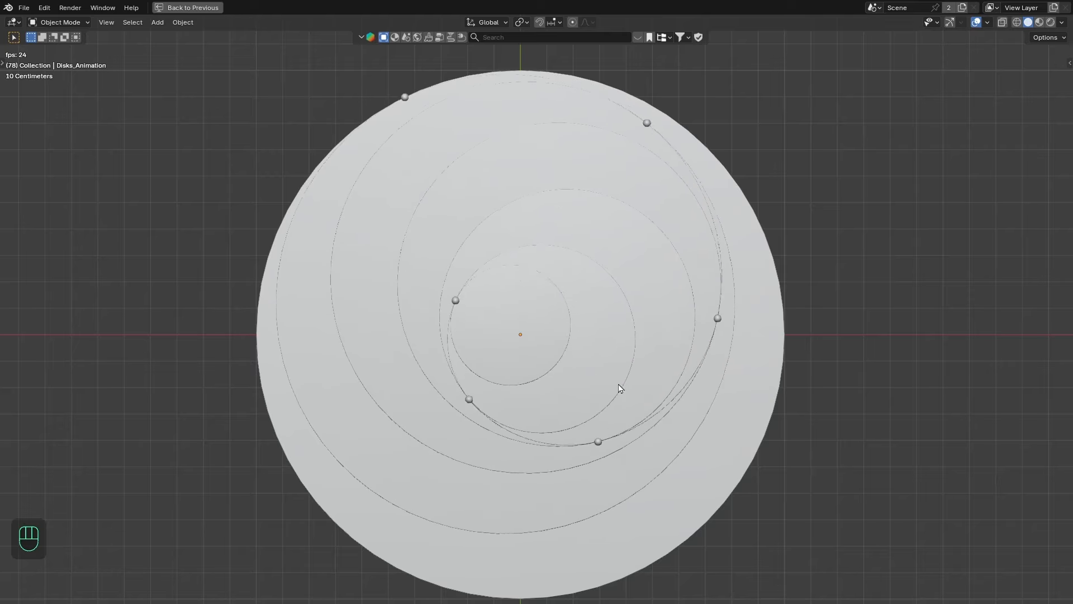
key("space")
key("ctrl+space")
key("ctrl+s")
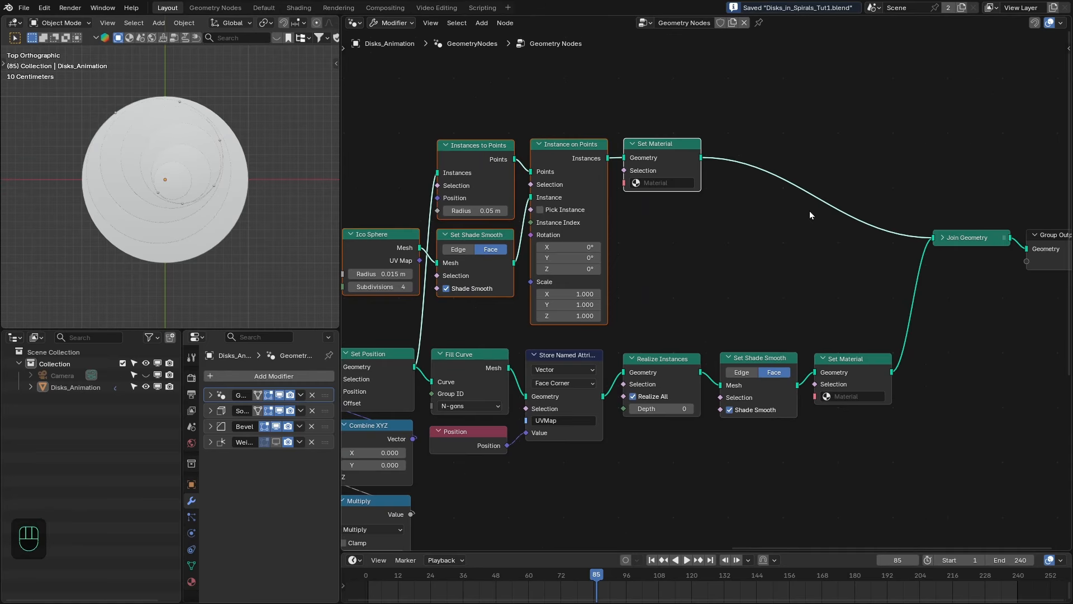
left_click_drag(917, 197, 1048, 251)
middle_click_drag(808, 283, 727, 272)
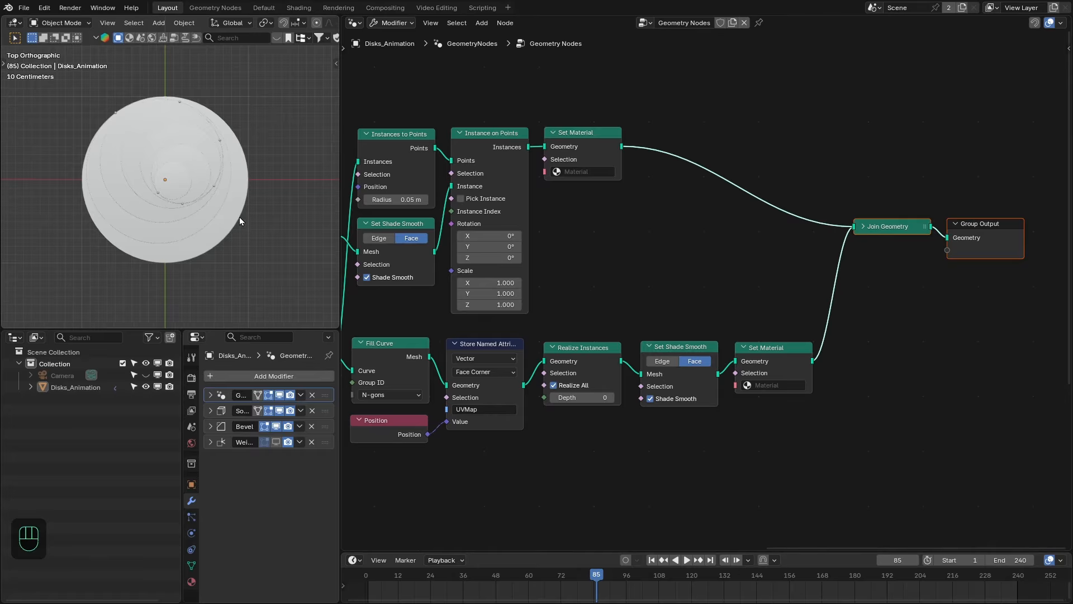
scroll(239, 219, "up", 1)
middle_click_drag(691, 210, 706, 213)
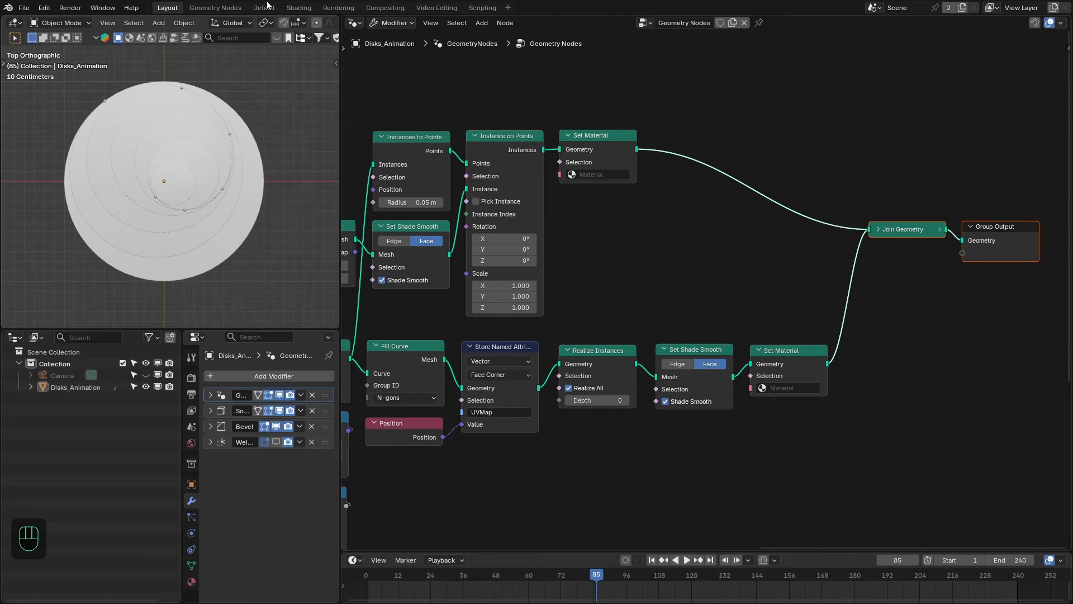
Step: In the Shading workspace, rename the object's existing material to Disks
left_click(301, 9)
left_click(714, 23)
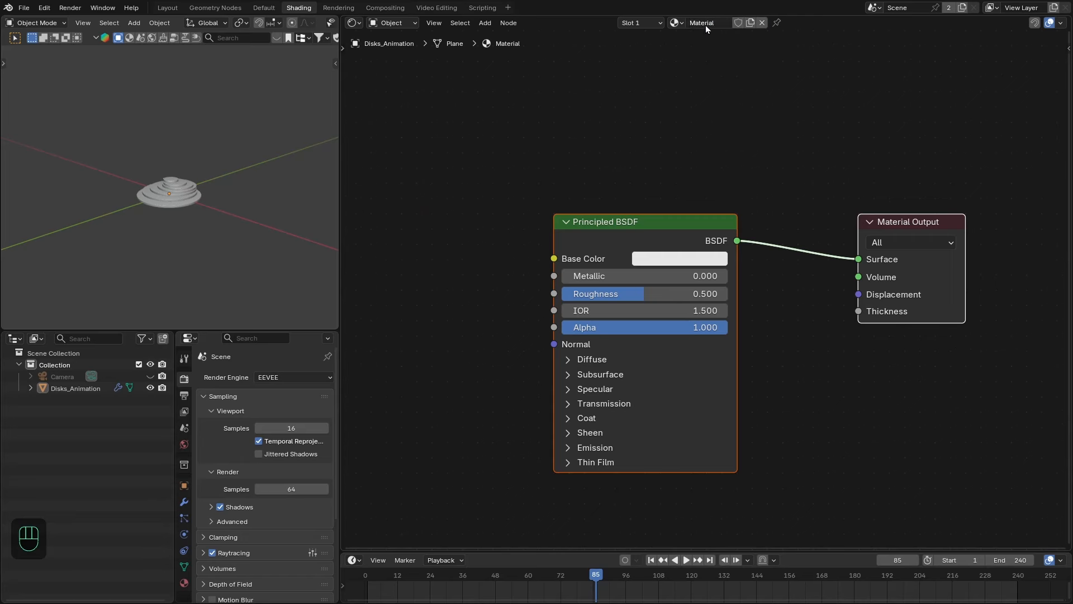
type("Disk")
key("Return")
Step: Add a second material slot with a new material named Sphere
left_click(641, 22)
left_click(704, 46)
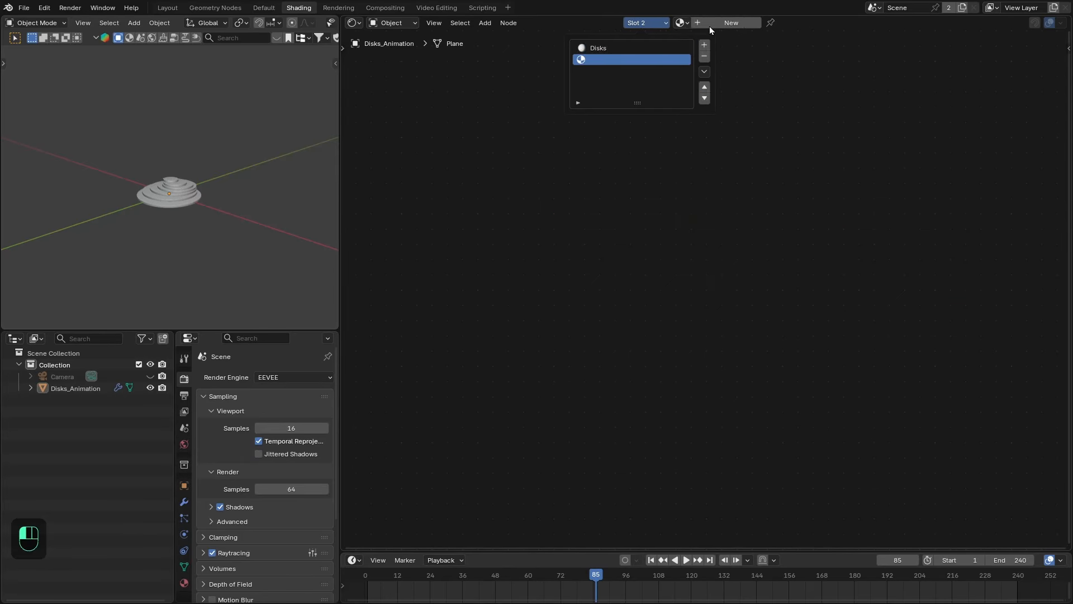
left_click(716, 22)
double_click(716, 22)
type("Sphere")
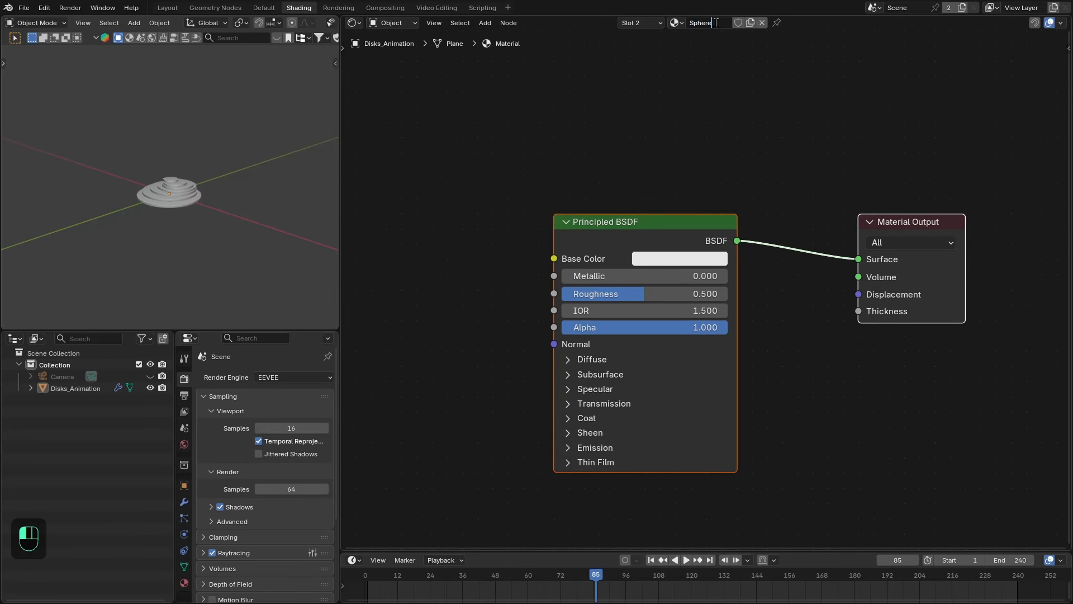
Step: In the Layout workspace's node tree, assign Sphere to the instances' Set Material node and Disks to the disks' Set Material node
left_click(167, 8)
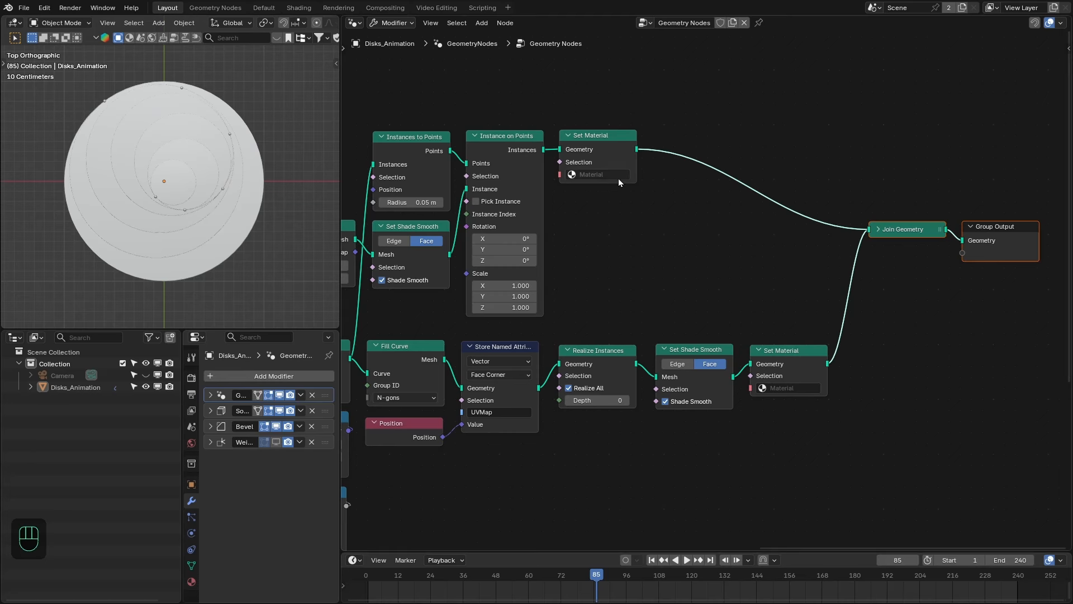
left_click(602, 175)
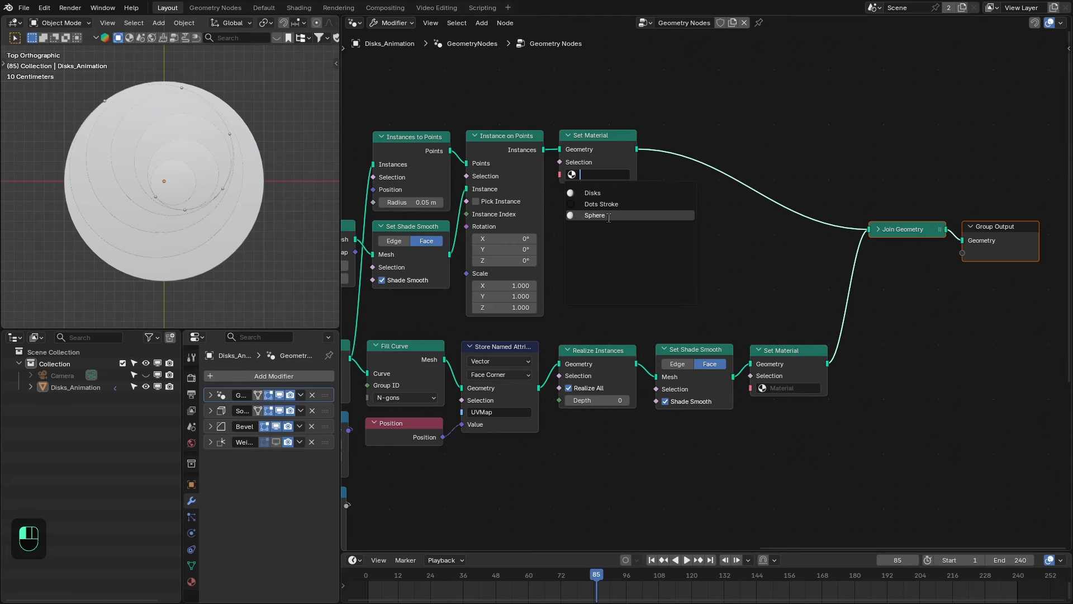
left_click(609, 218)
left_click(789, 387)
left_click(793, 407)
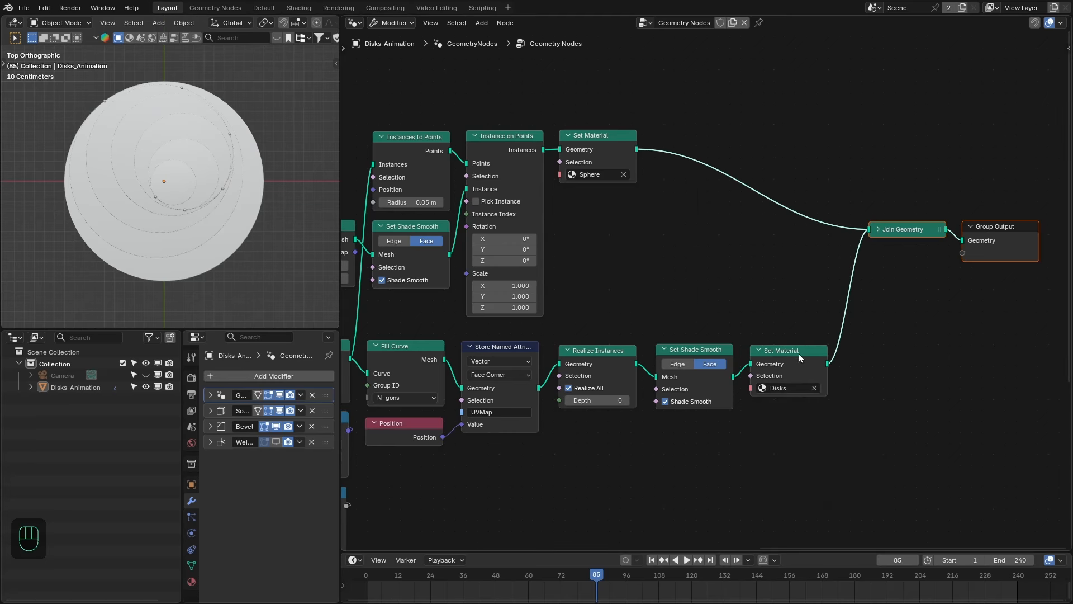
Step: Set the Sphere material's Metallic to 1.000 and its base color to #DCDCDCFF in the Shading workspace
left_click(299, 8)
key("KP_7")
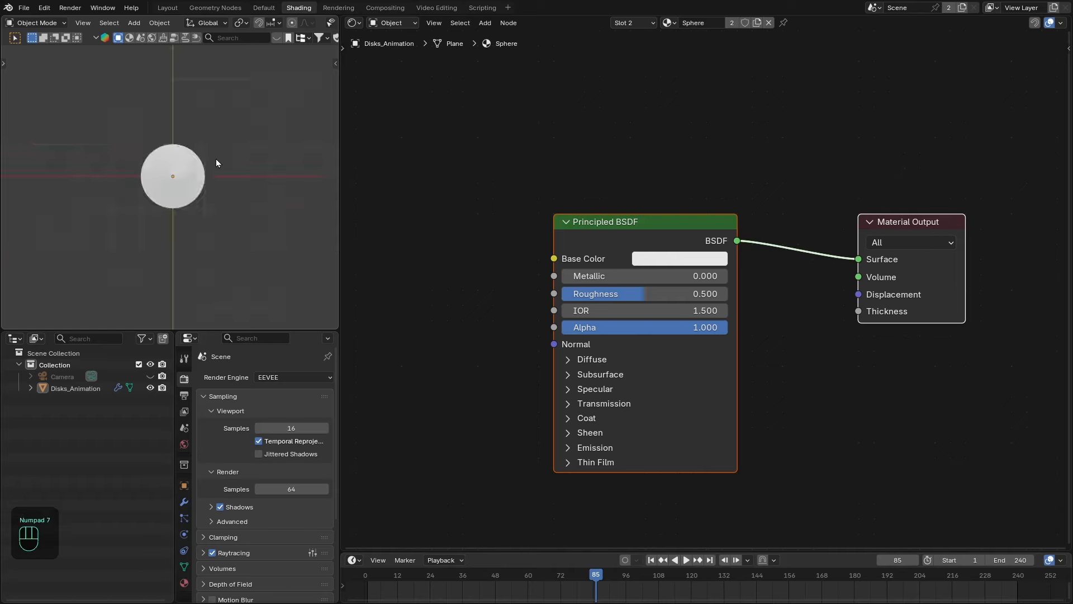
scroll(203, 176, "up", 8)
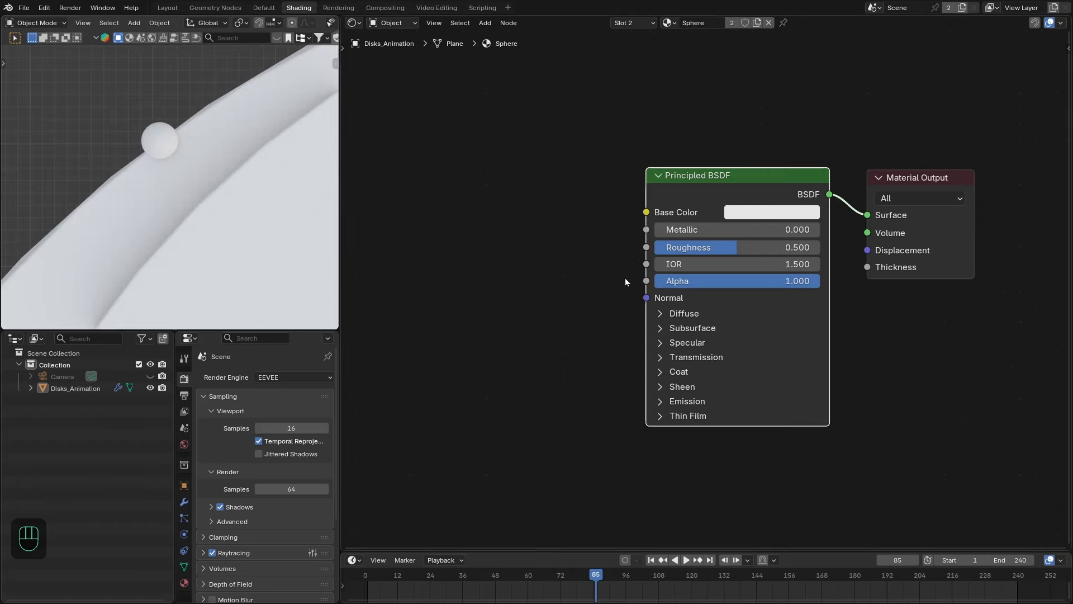
left_click_drag(668, 229, 816, 229)
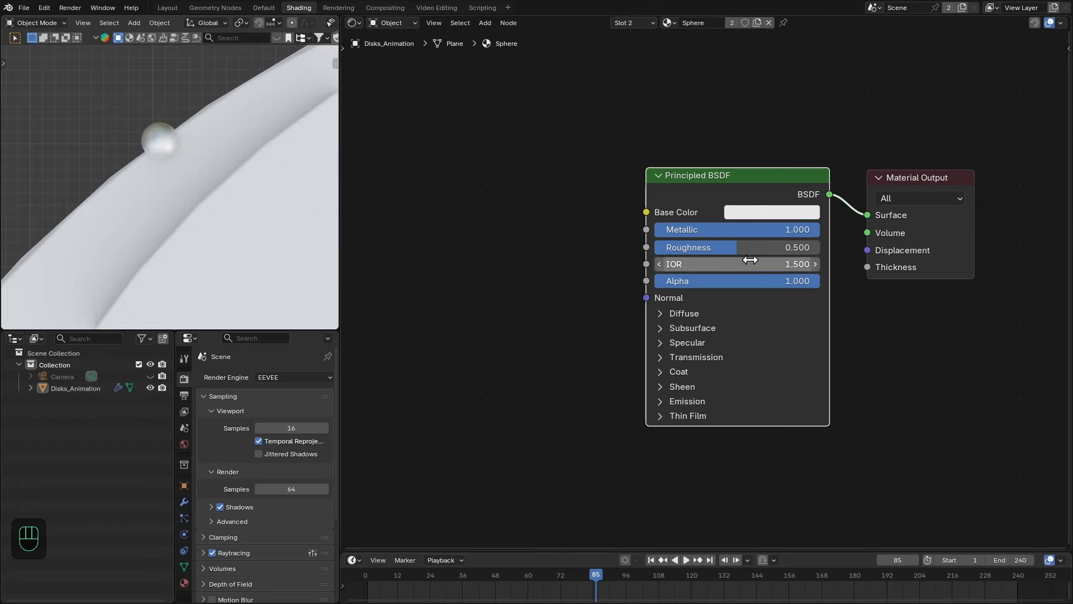
left_click(772, 212)
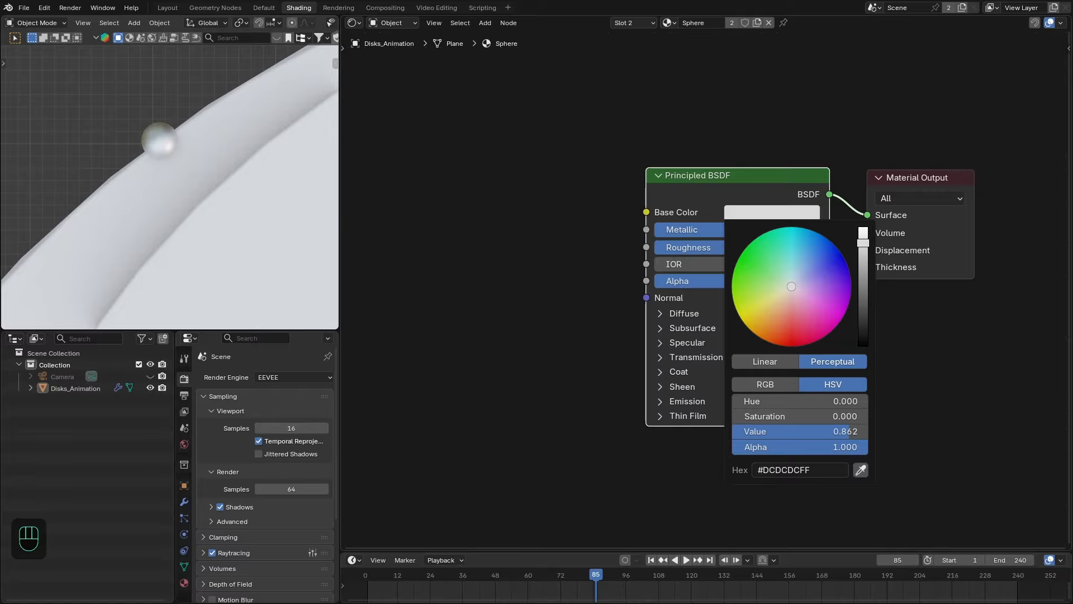
Step: Switch the render engine to Cycles with GPU Compute as the device
left_click(274, 378)
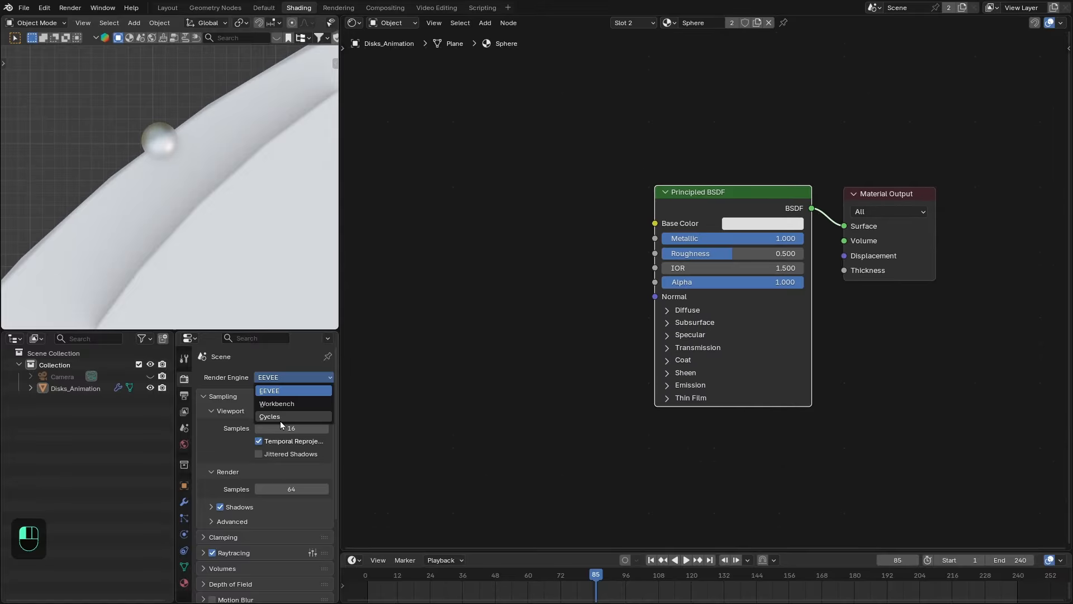
left_click(280, 420)
left_click(276, 395)
left_click(273, 418)
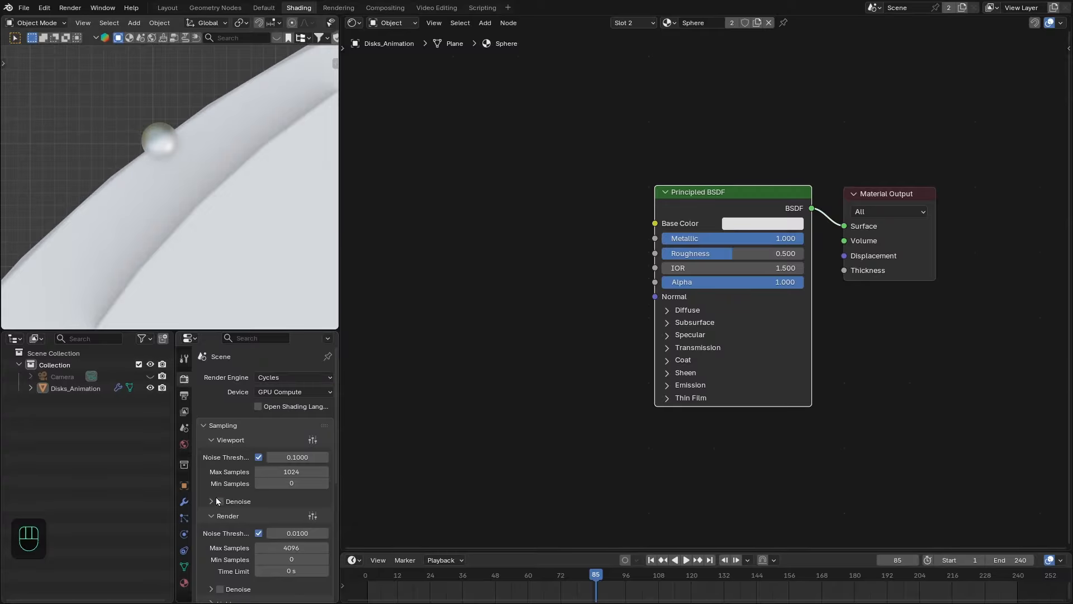
Step: Enable viewport denoising and show the scene in rendered viewport shading
left_click(217, 501)
key("z")
left_click(184, 179)
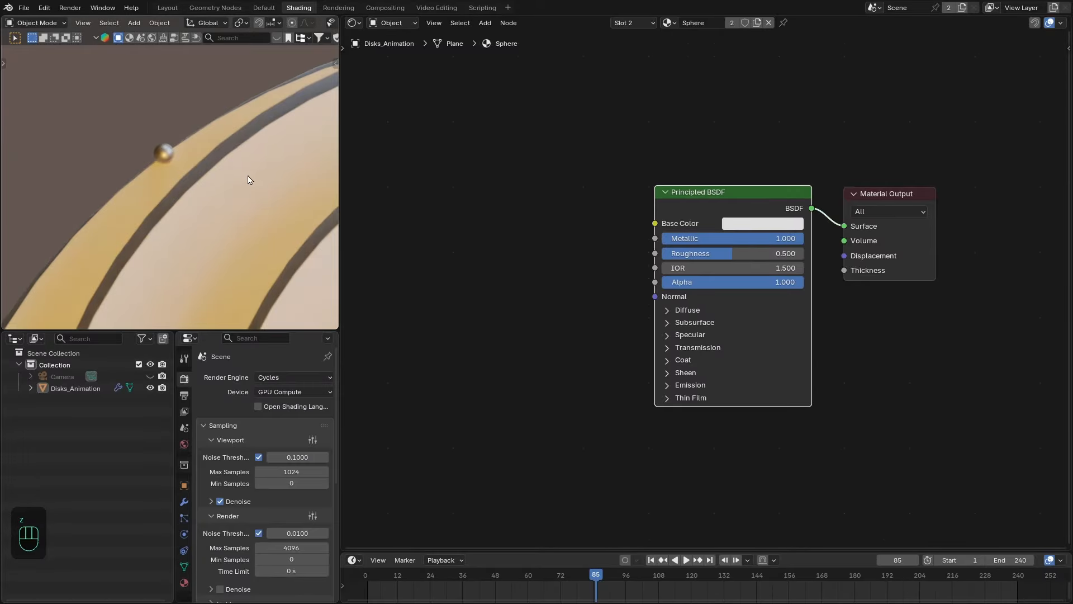
Step: Bring all the disks into view and open the Disks material in the shader editor
scroll(249, 179, "down", 5)
left_click(633, 23)
left_click(614, 49)
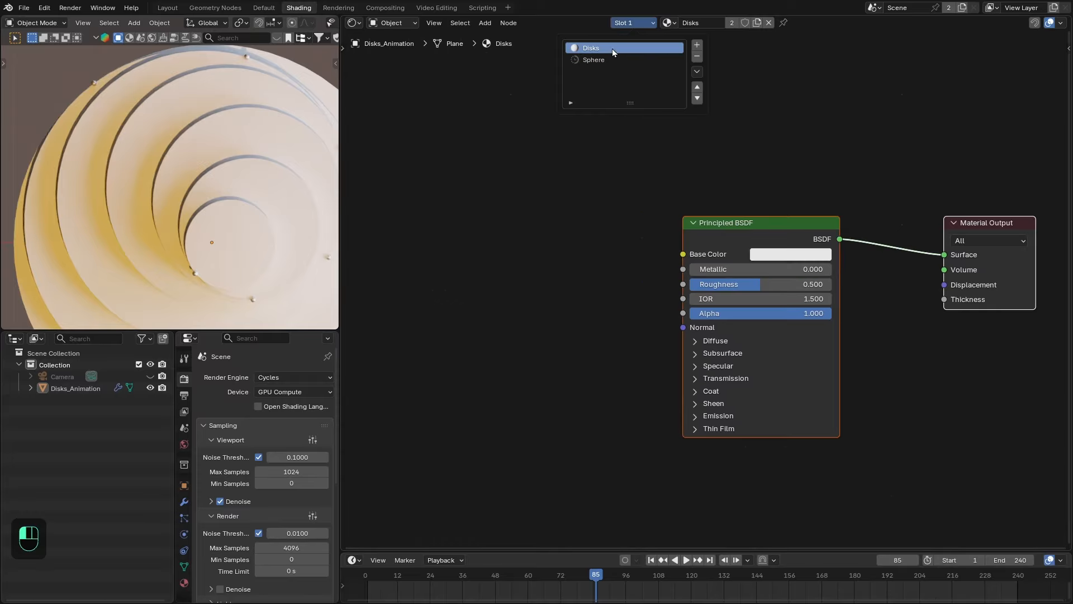
mouse_move(762, 222)
middle_mouse_down()
mouse_move(823, 228)
mouse_move(767, 217)
middle_mouse_up()
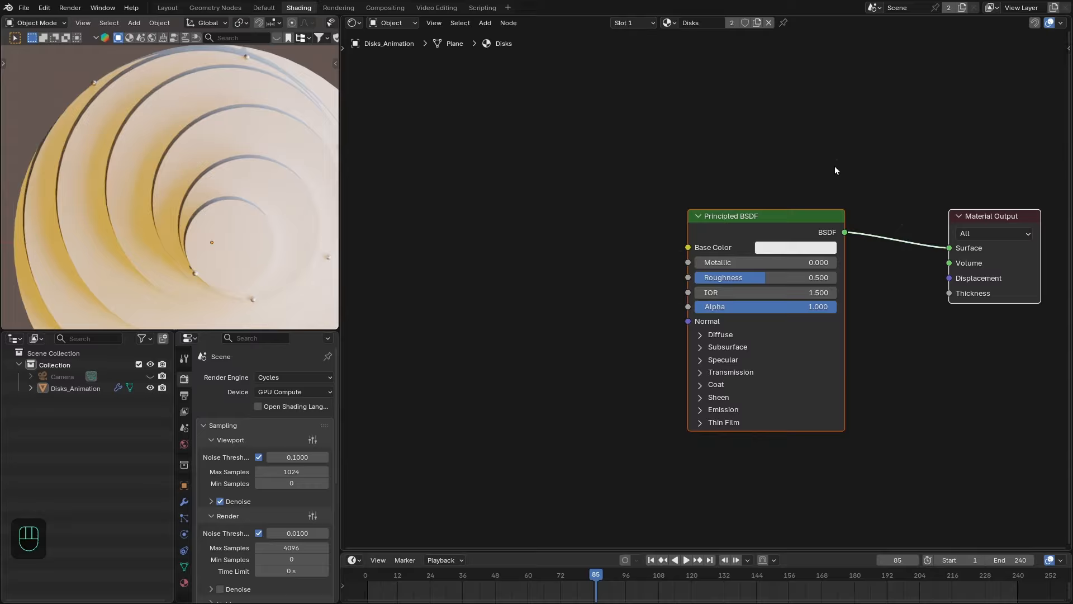
Step: Add an Attribute node reading "mask" to the Disks material and preview its Color output on the disks
left_click(975, 190)
left_click_drag(985, 272, 909, 270)
key("shift+a")
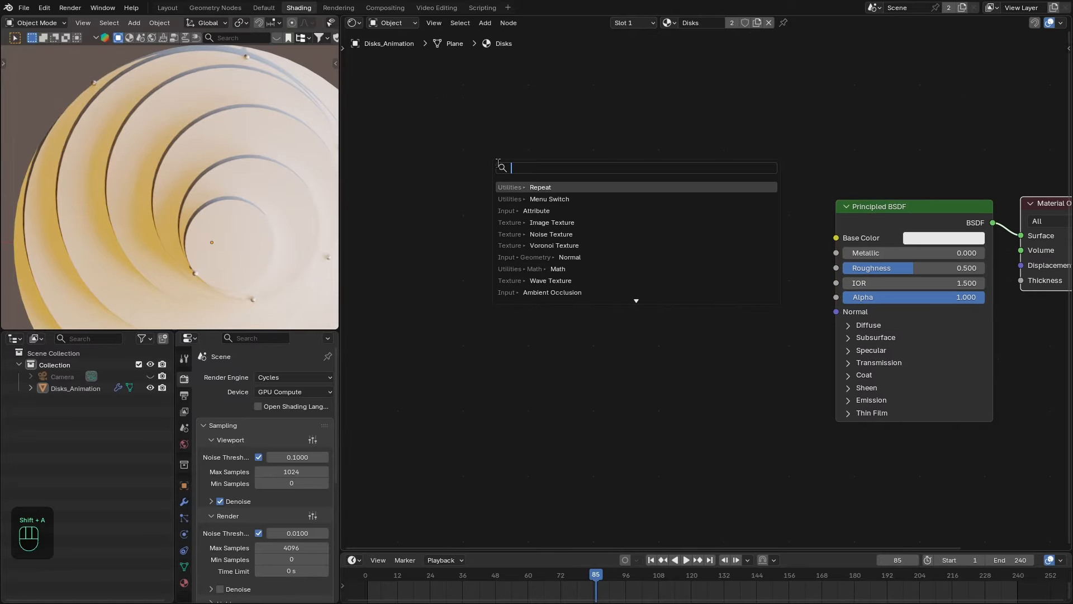
type("a")
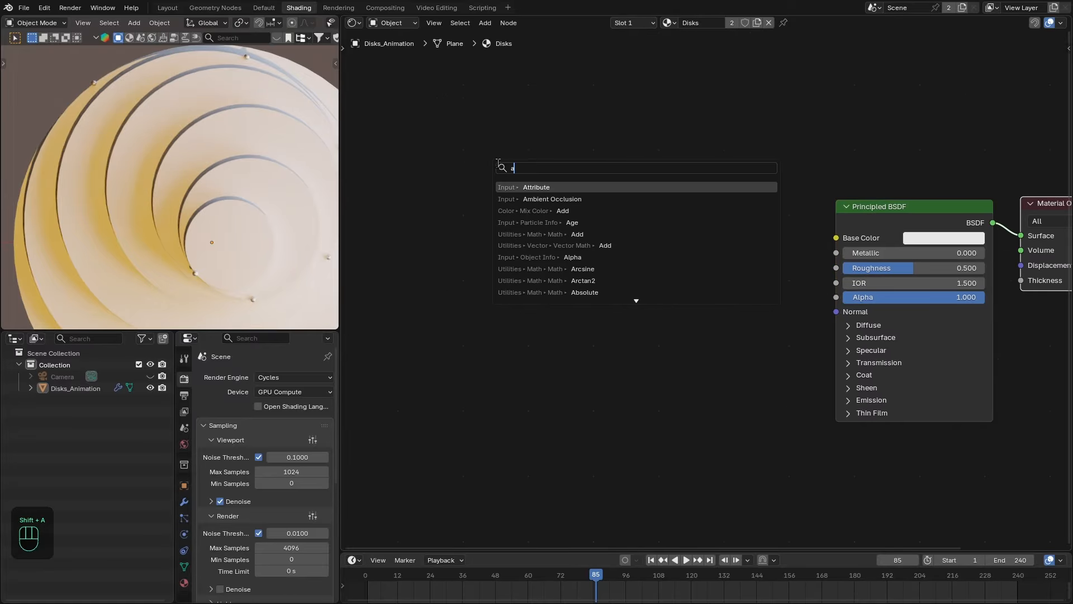
type("ttr")
key("Return")
left_click(394, 209)
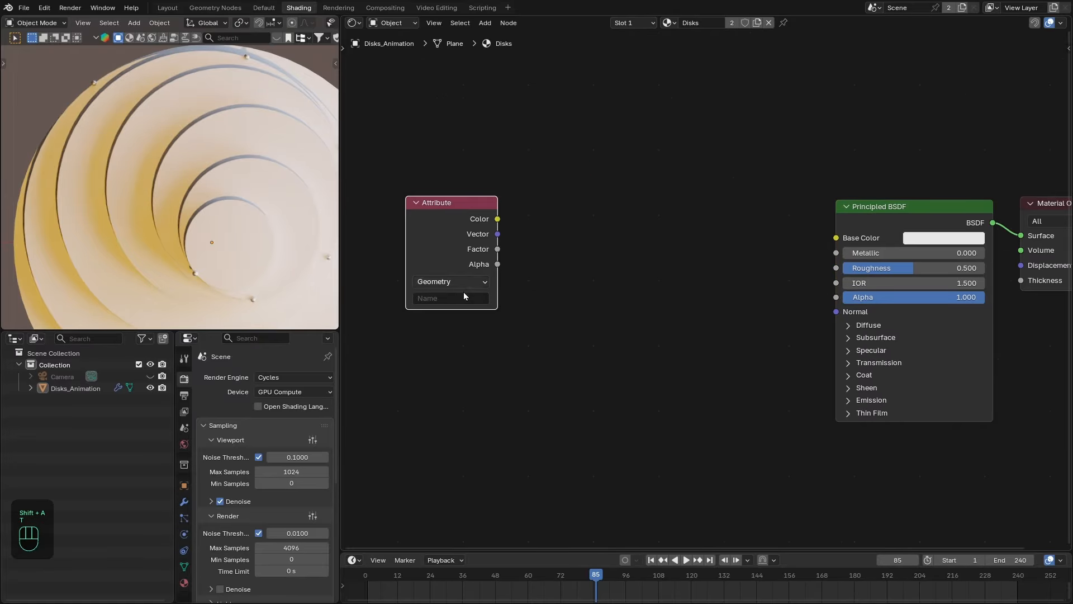
left_click(461, 299)
key("Return")
left_click(479, 220, "ctrl+shift")
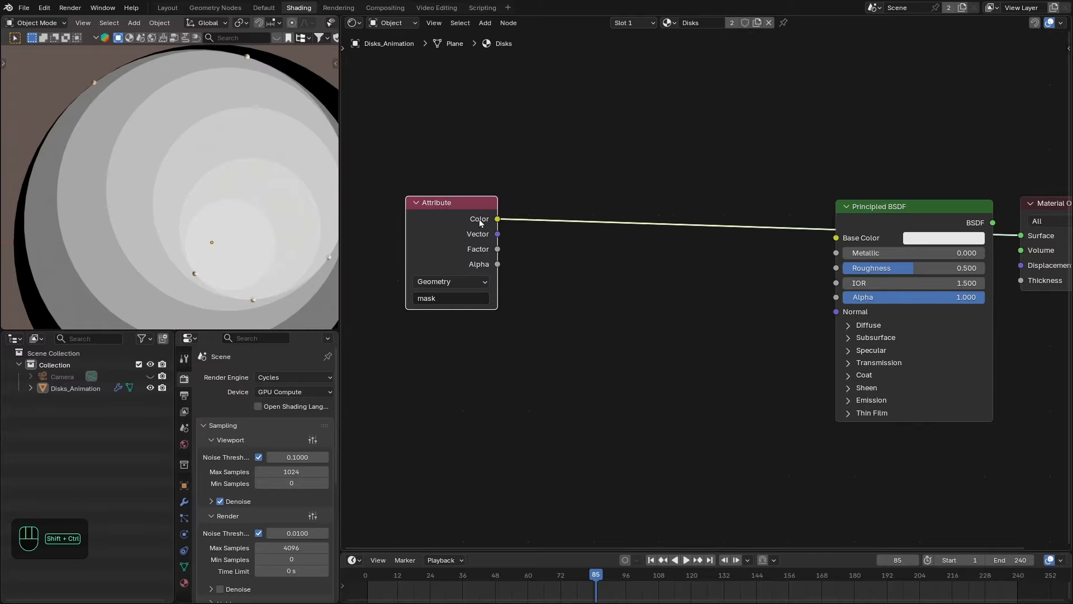
Step: Insert a Color Ramp between the mask Attribute's Factor and the Principled BSDF's Base Color, with the shader feeding the Material Output
left_click_drag(458, 240, 546, 214)
type("ramp")
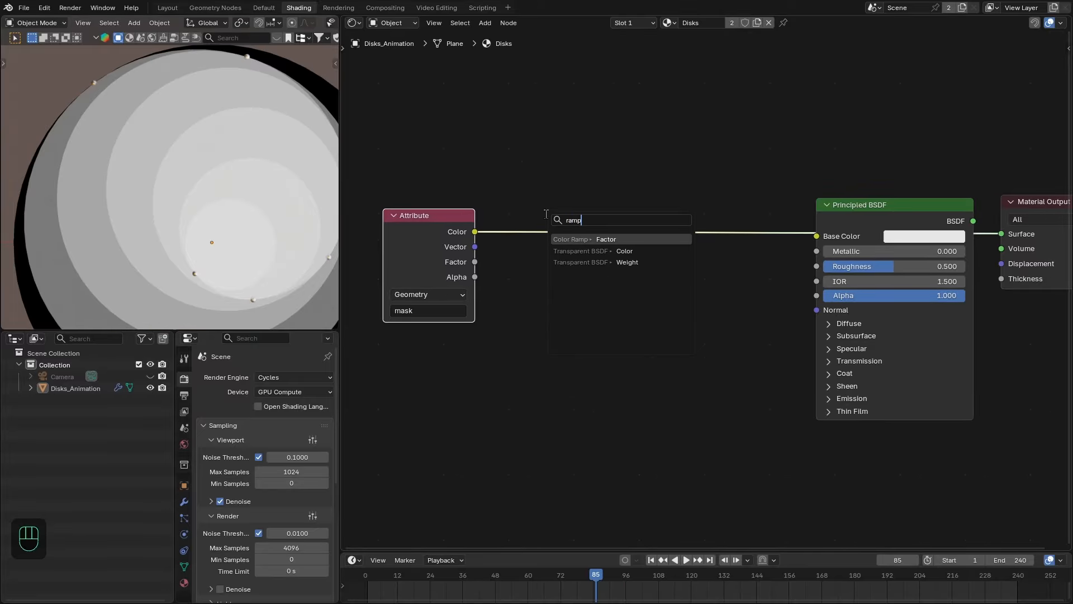
key("Return")
left_click(512, 220)
left_click_drag(670, 230, 827, 234)
middle_click_drag(861, 224, 830, 218)
left_click_drag(859, 210, 799, 219)
left_click(799, 219, "ctrl+shift")
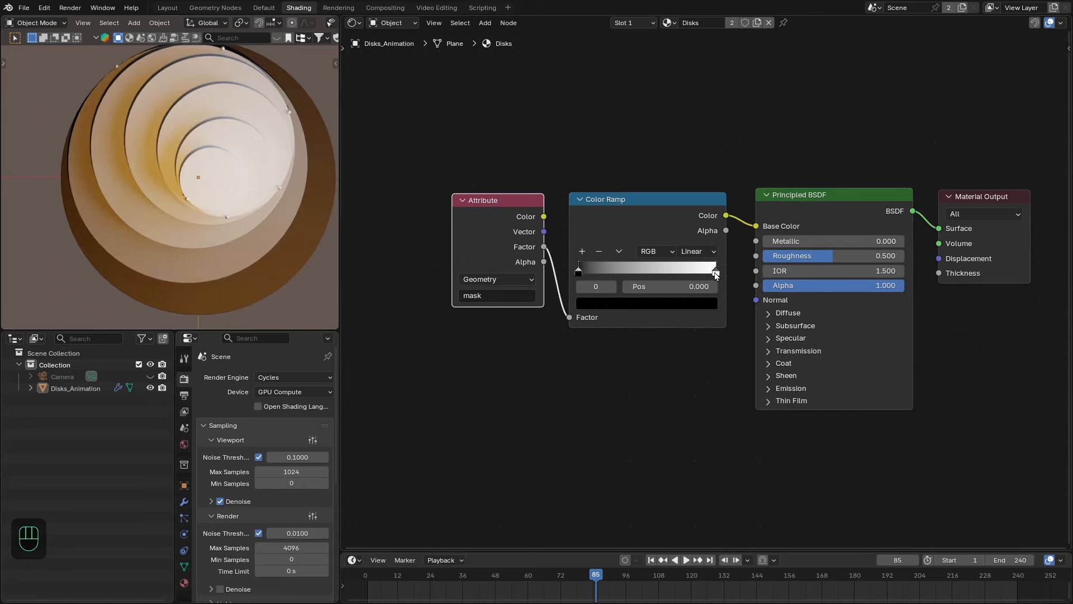
Step: Darken the Color Ramp's white stop at position 1.000 slightly to an off-white
left_click(716, 273)
left_click(710, 303)
left_click_drag(694, 98, 694, 88)
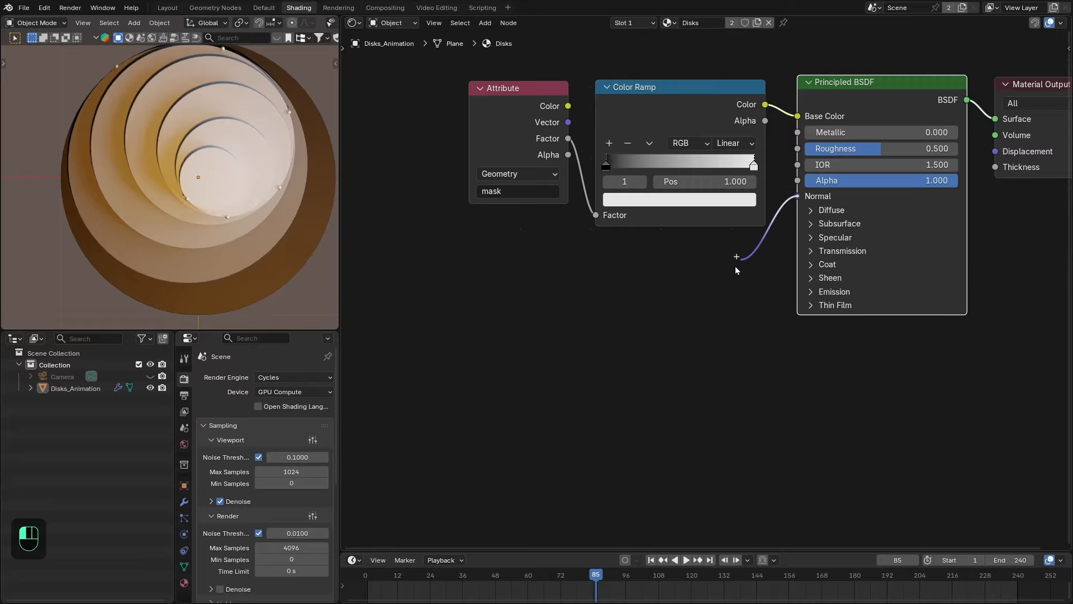
Step: Add a Bump node connected to the Principled BSDF's Normal input and place it below the Color Ramp
left_click_drag(736, 266, 736, 266)
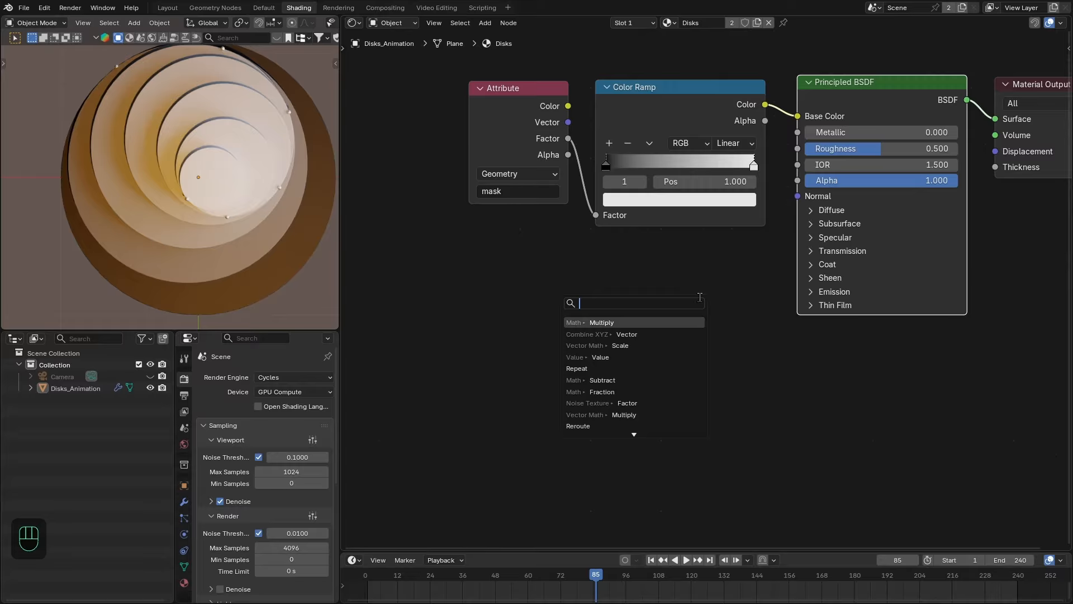
type("bump")
key("Return")
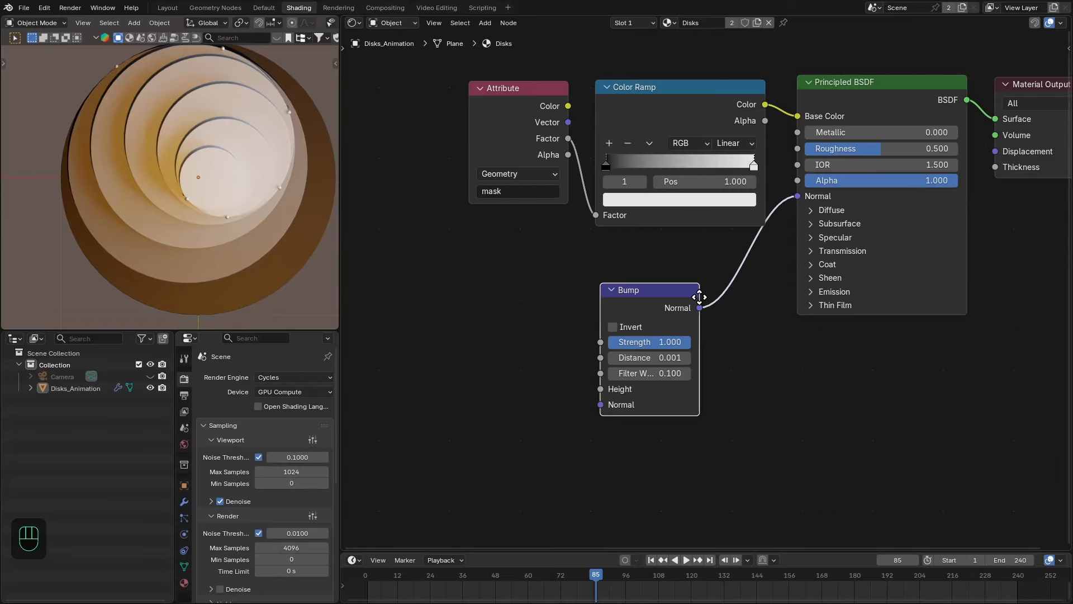
left_click(690, 277)
Step: Add the texture mapping nodes before the Bump and replace their Image Texture with a Voronoi Texture driven by the Mapping vector
key("ctrl+t")
middle_click_drag(538, 288, 669, 276)
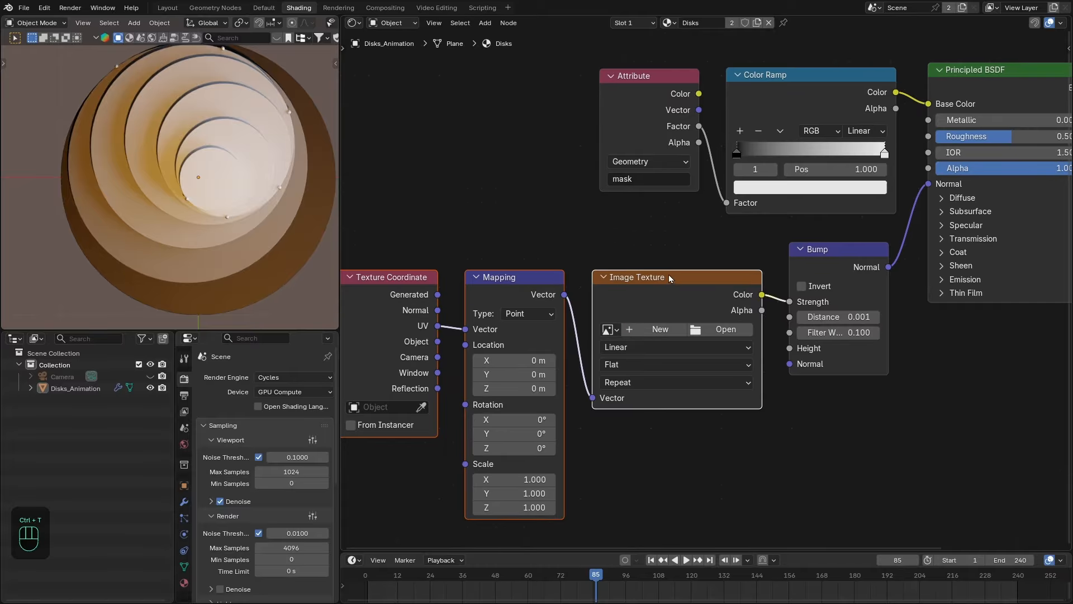
key("x")
left_click_drag(560, 294, 585, 309)
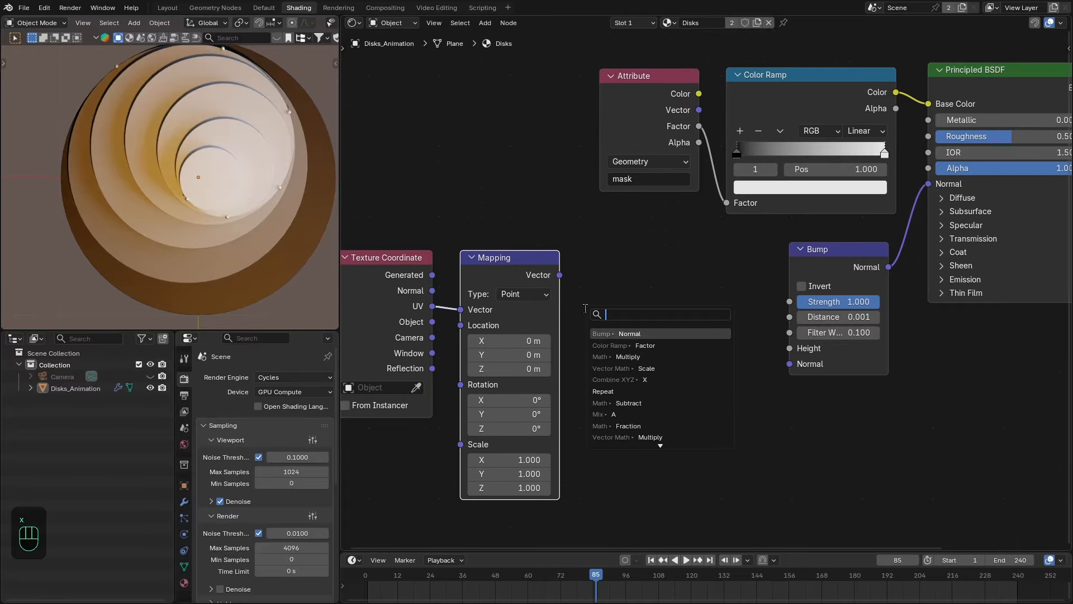
type("voro")
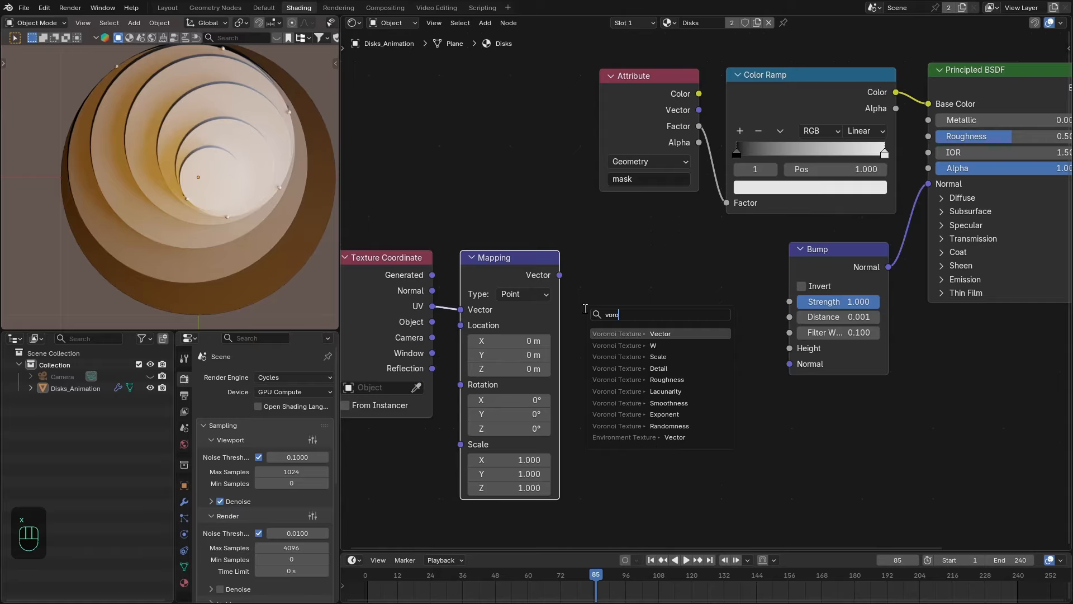
key("Return")
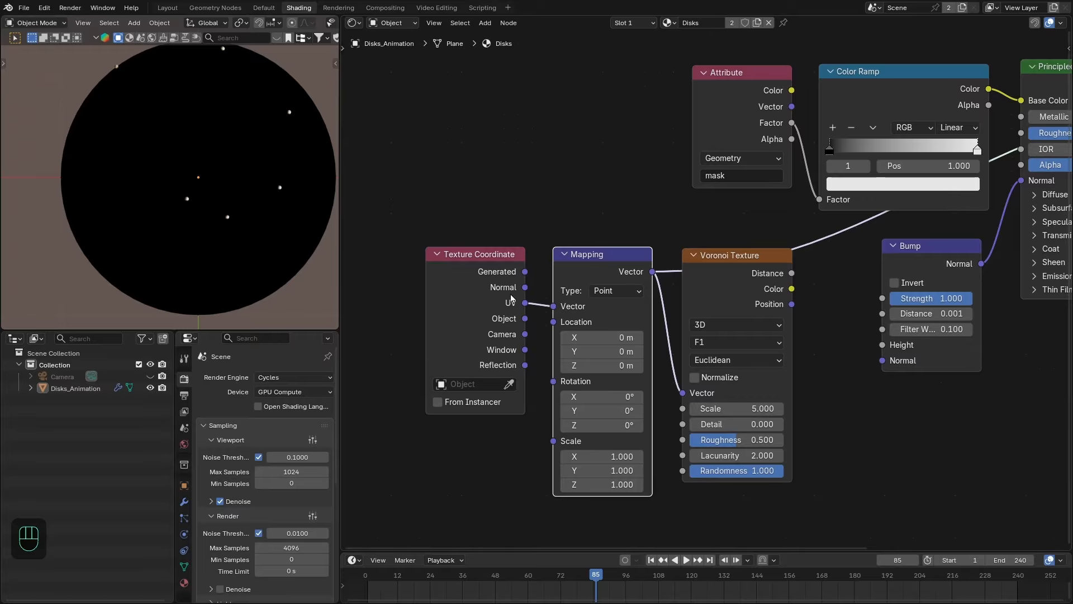
Step: Replace the Texture Coordinate node with a duplicated Attribute node reading "UVMap" and connect its Vector to the Mapping node
left_click(509, 299)
key("x")
left_click(702, 122)
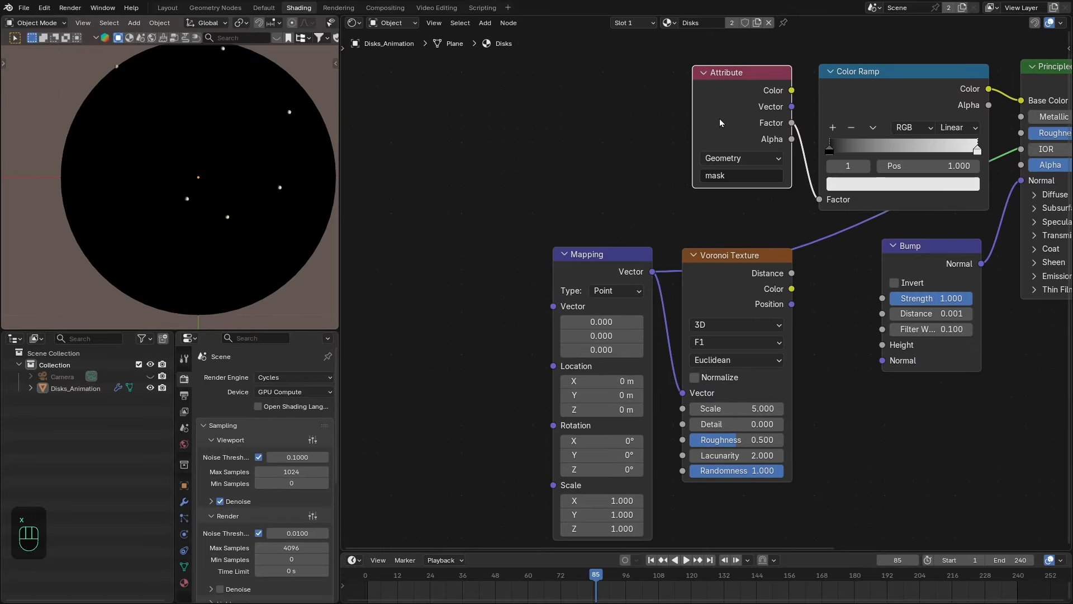
key("shift+d")
left_click(468, 342)
left_click(464, 356)
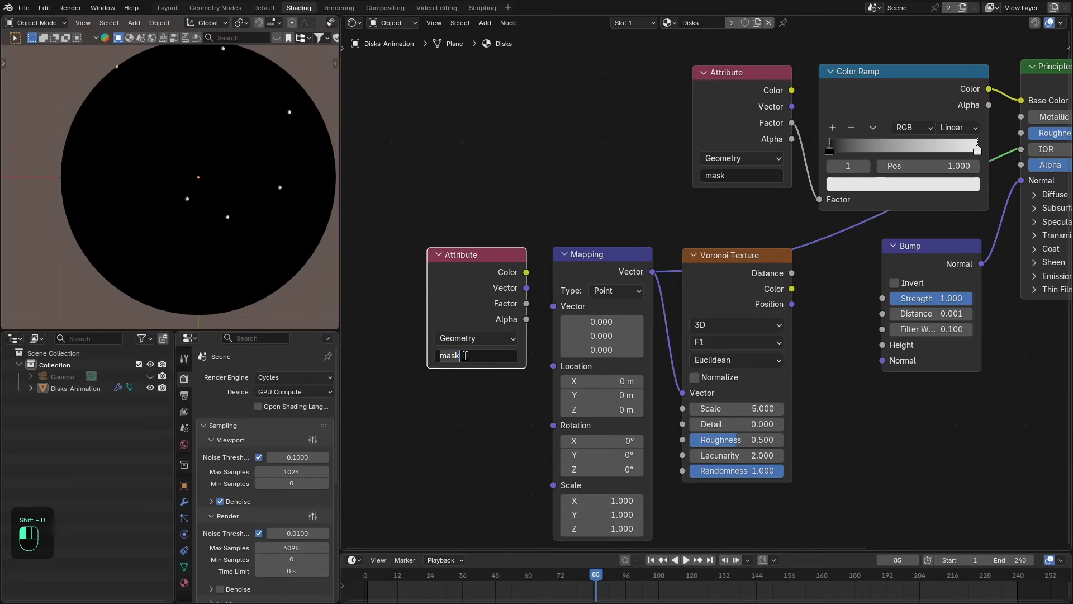
type("UVMap")
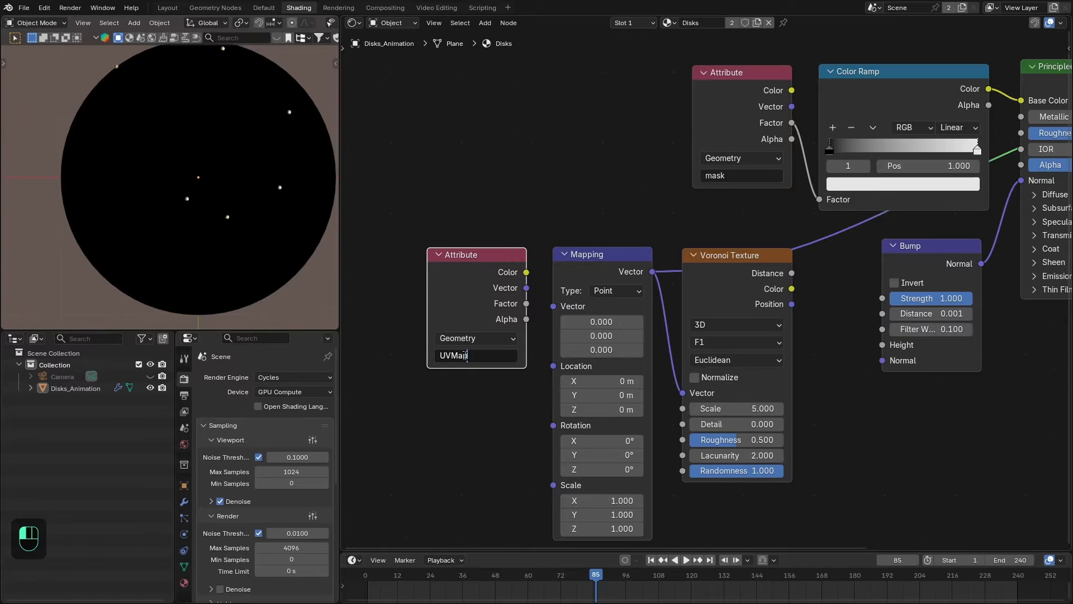
key("Return")
left_click_drag(554, 309, 553, 307)
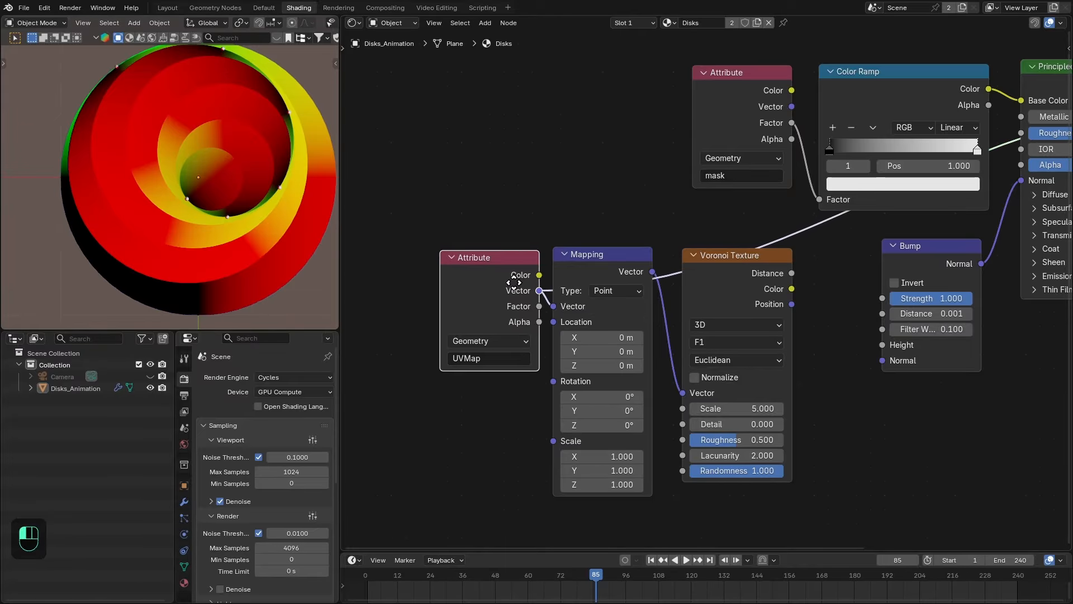
Step: Preview the Voronoi Texture's Color output on the disks and set its Scale to 120
scroll(703, 289, "right", 3, "ctrl")
left_click(703, 289, "ctrl+shift")
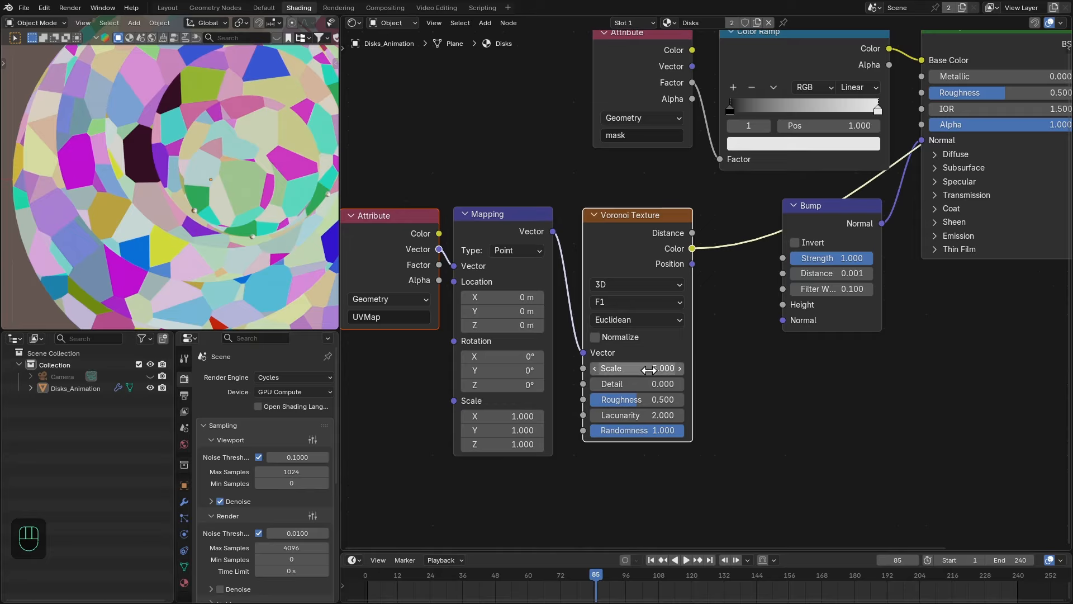
left_click_drag(637, 368, 781, 368)
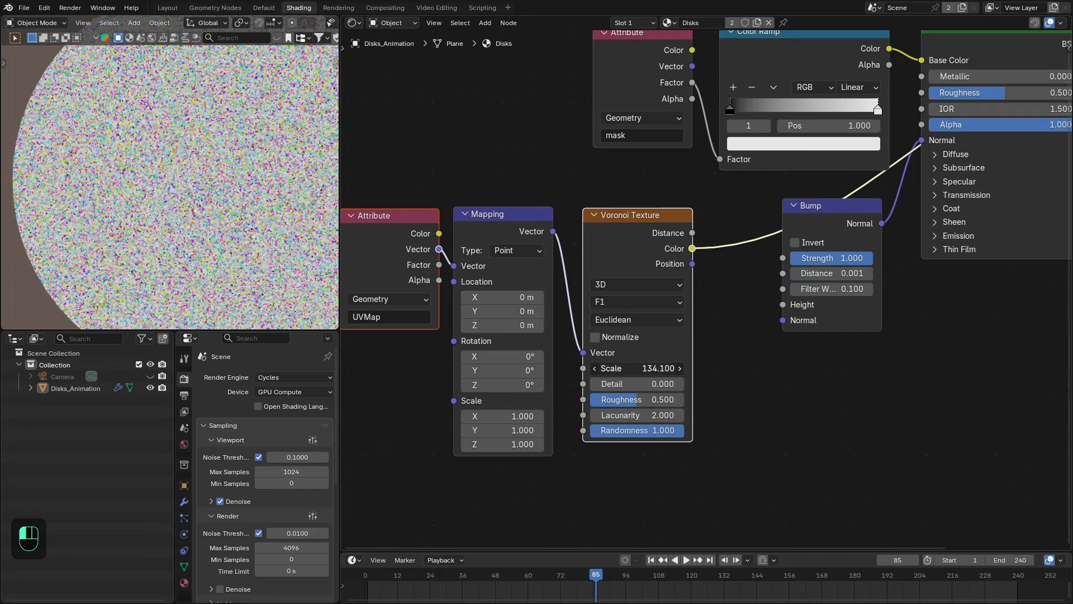
type("0")
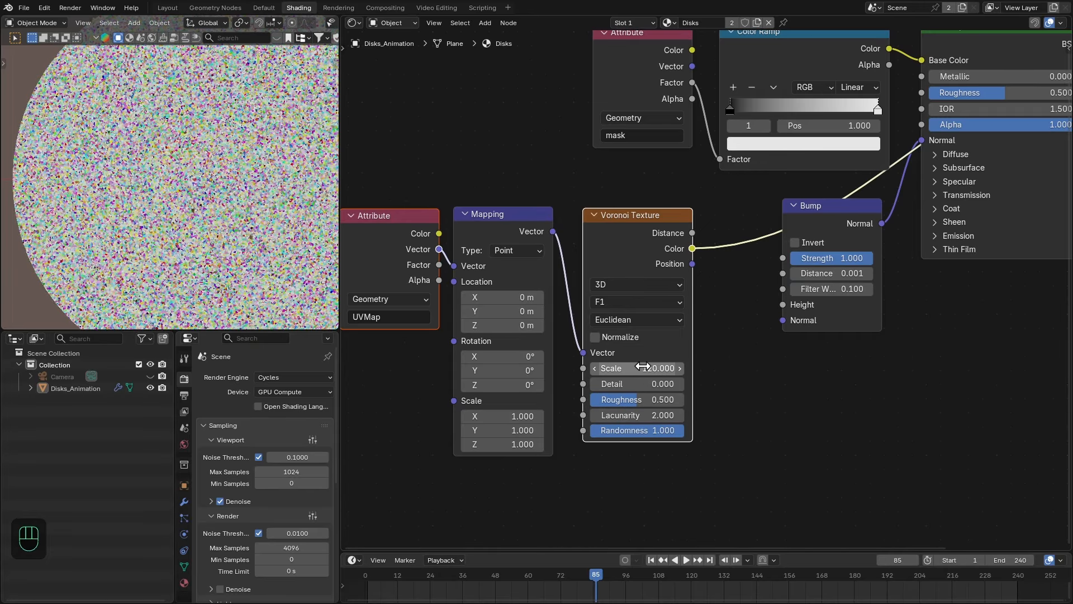
key("Return")
Step: Connect the Voronoi Distance to the Bump's Height and route the Principled BSDF back to the Material Output
left_click(646, 348, "ctrl+shift")
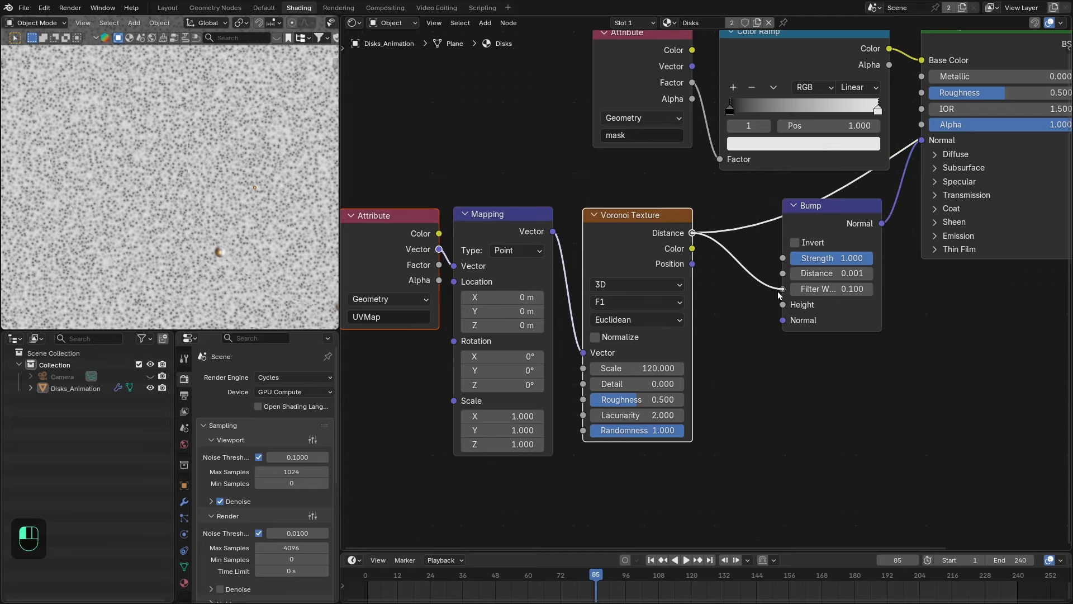
left_click_drag(782, 307, 783, 305)
scroll(651, 279, "down", 2)
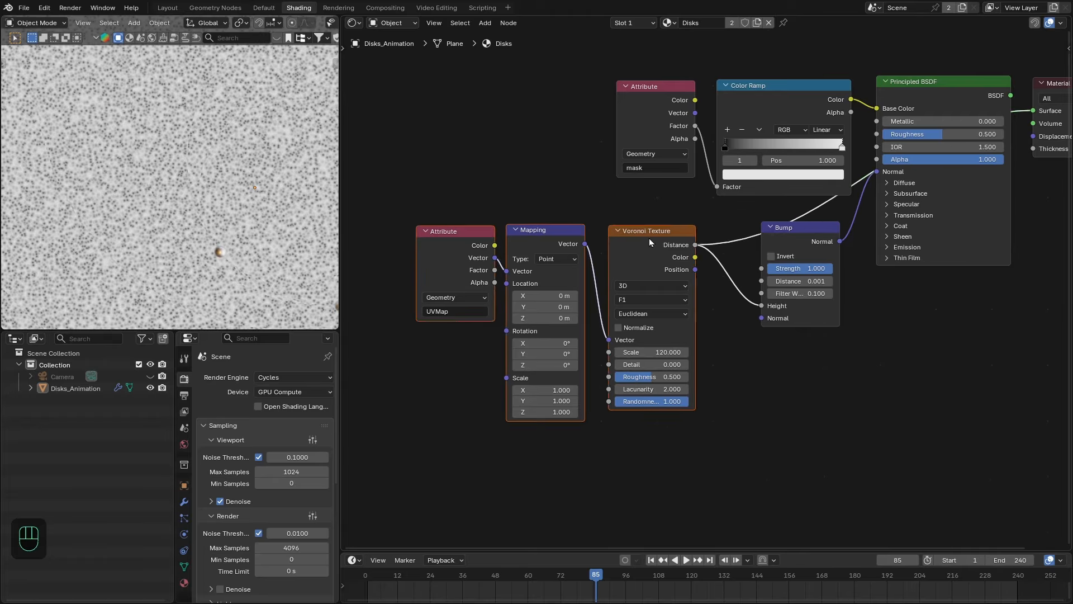
left_click(922, 110, "ctrl+shift")
Step: Check the bump texture on the disks up close and set the Voronoi Scale to 150
scroll(183, 234, "down", 3)
scroll(183, 234, "up", 4)
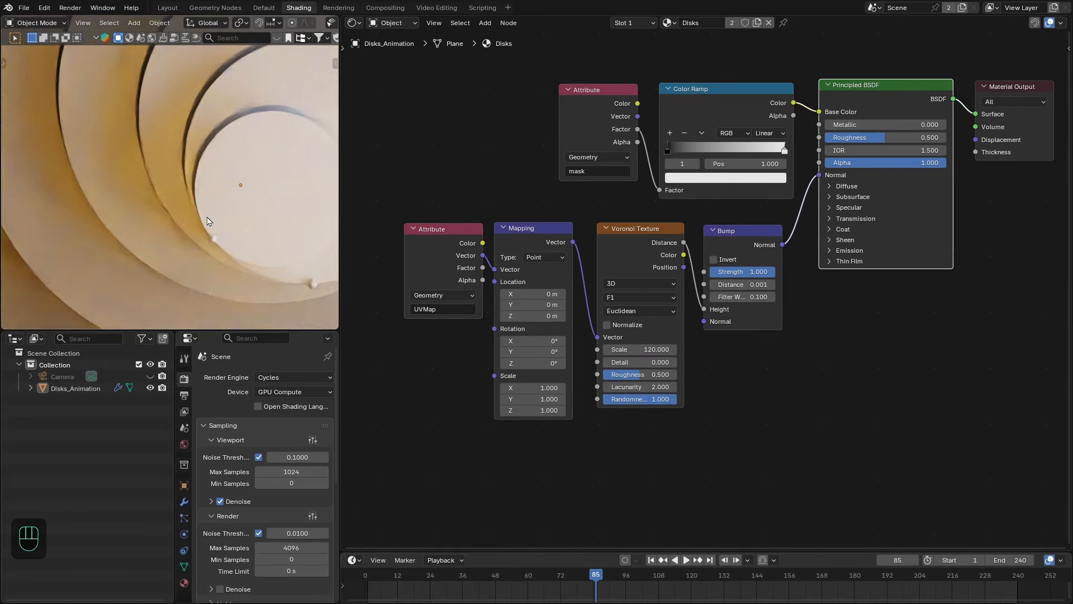
scroll(184, 233, "up", 3)
scroll(705, 290, "up", 1)
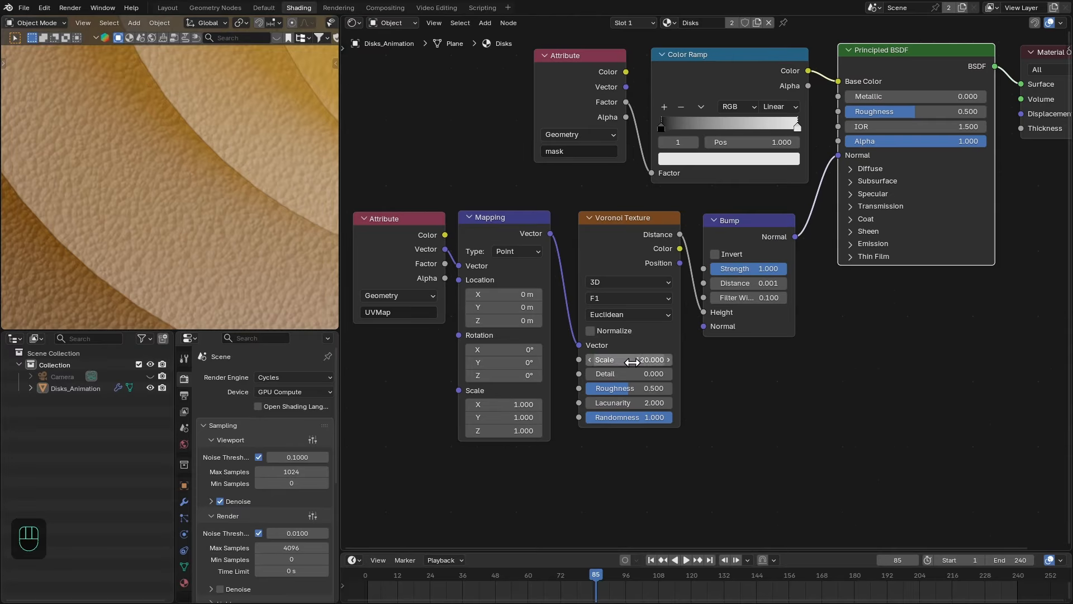
double_click(633, 362)
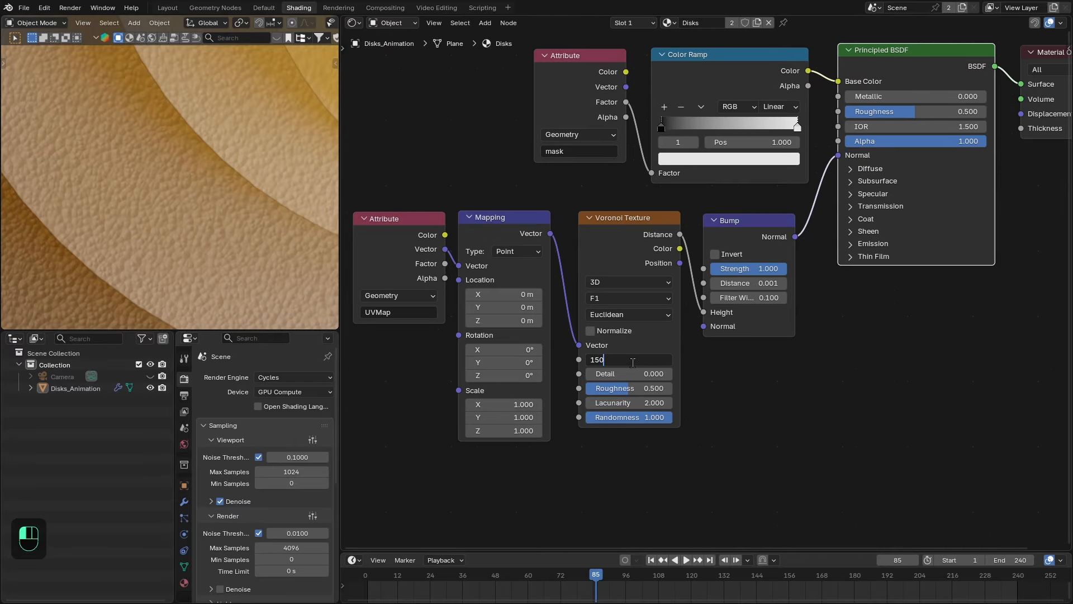
type("150")
key("Return")
Step: Set the Bump's Strength to 0.5 and the Voronoi Texture's Scale to 200
scroll(199, 234, "down", 5)
middle_click_drag(199, 234, 231, 179)
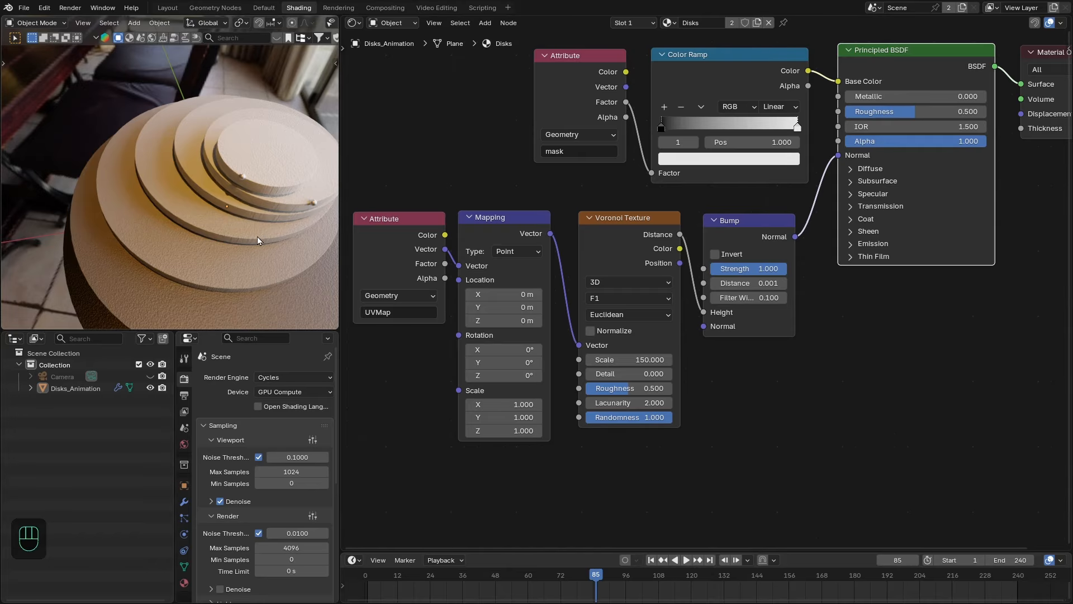
scroll(257, 240, "up", 5)
double_click(756, 268)
type(".5")
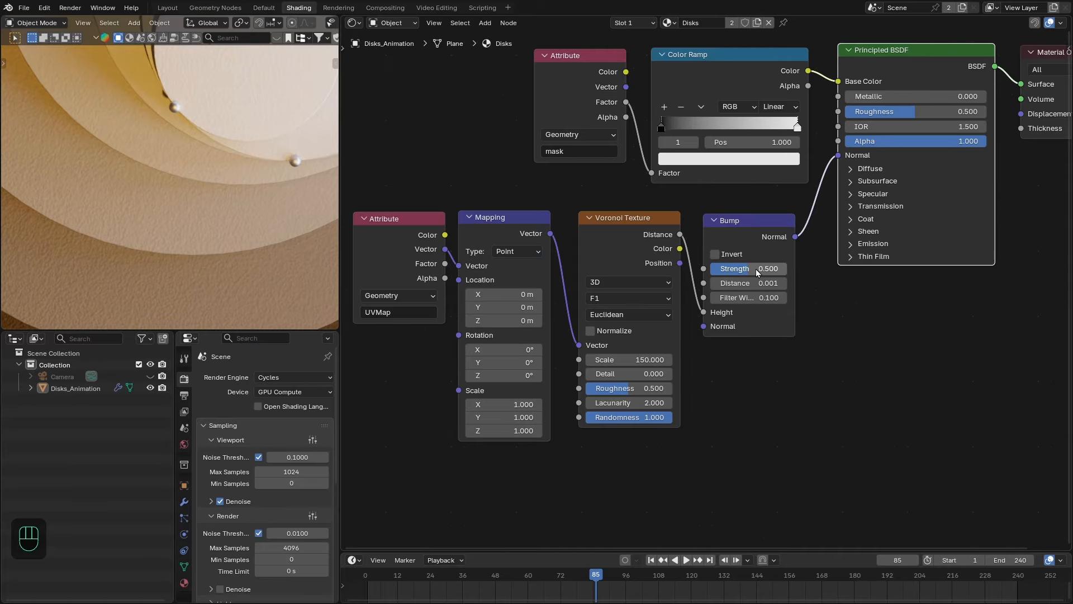
left_click(637, 361)
type("200")
key("Return")
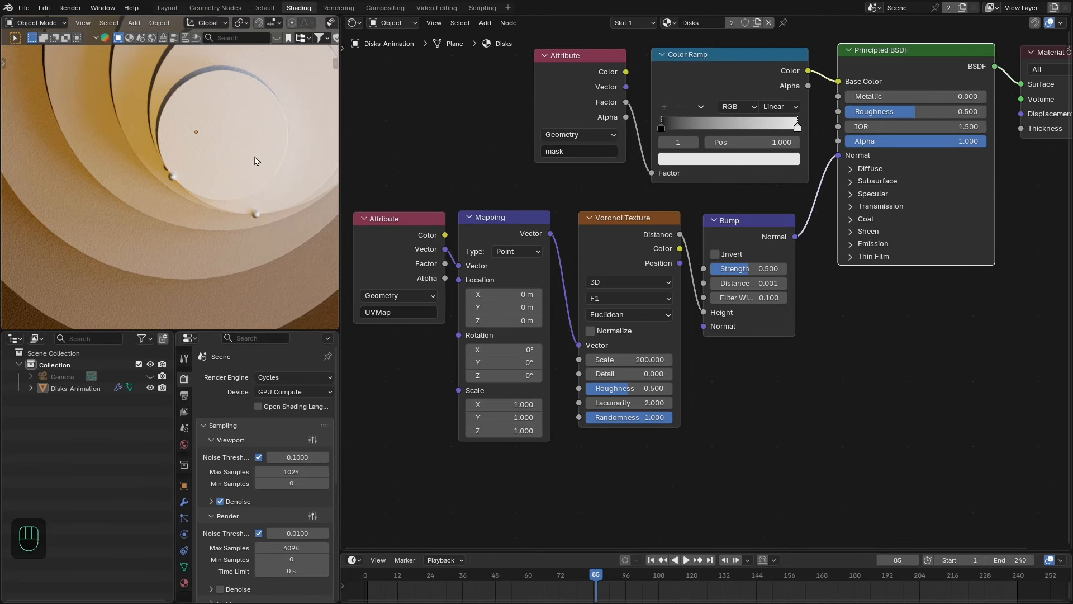
Step: Show the World's EasyHDR nodes in the shader editor and move the Texture Coordinate and Mapping nodes closer to the environment textures
scroll(256, 160, "down", 4)
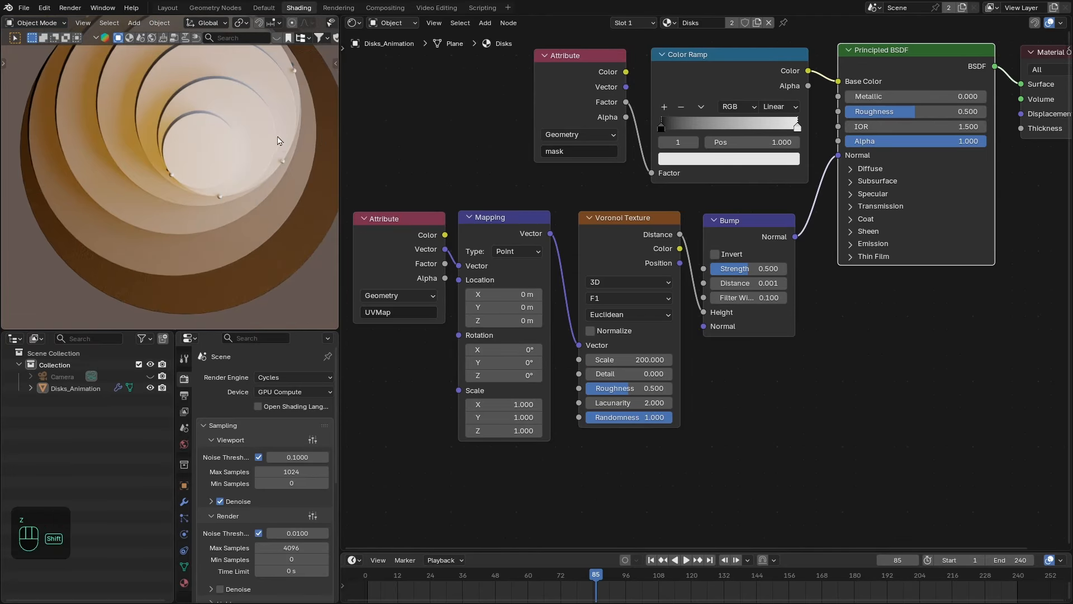
left_click(401, 63)
scroll(675, 208, "down", 2)
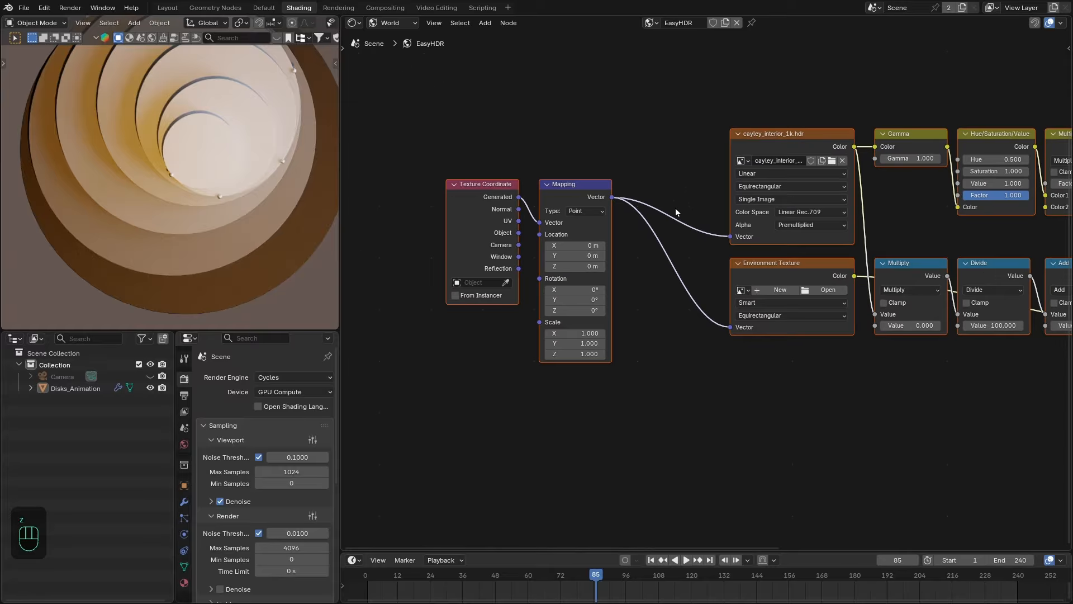
left_click_drag(564, 187, 656, 140)
scroll(803, 148, "down", 2)
middle_click_drag(803, 148, 606, 160)
scroll(163, 245, "down", 4)
Step: Dim the environment lighting by setting the World's Add node value to 0.25, with the disks viewed from above
middle_click_drag(162, 245, 155, 163)
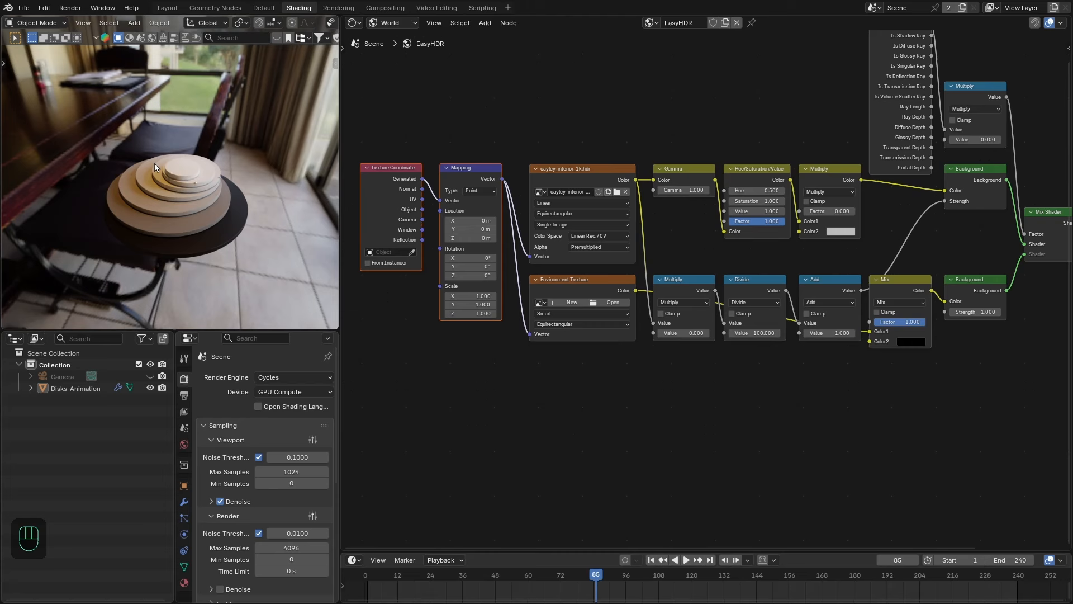
key("KP_7")
scroll(745, 348, "up", 2)
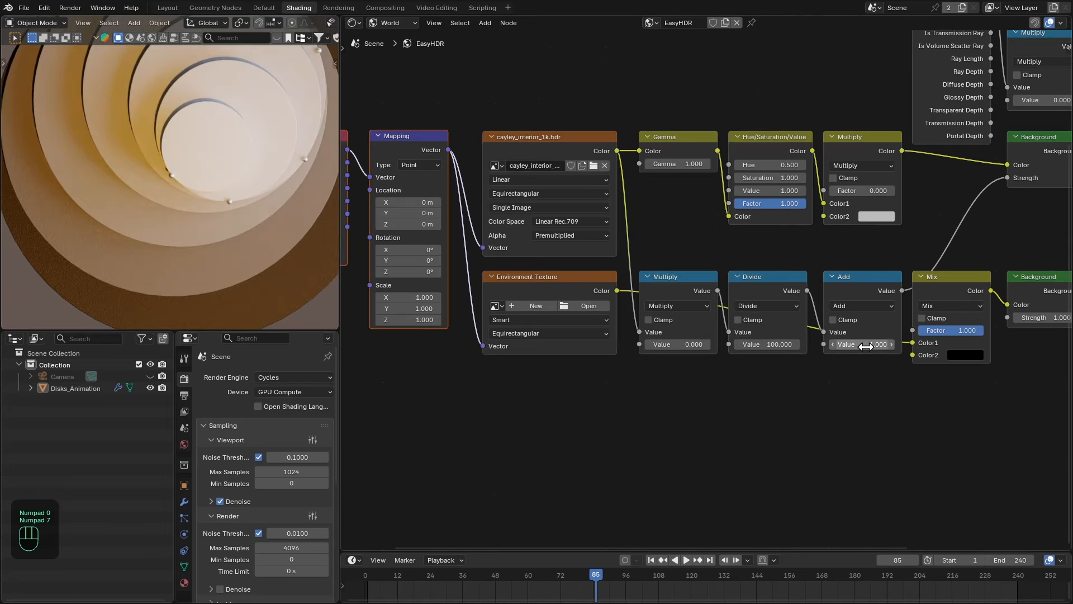
left_click(866, 344)
type("0.25")
key("Return")
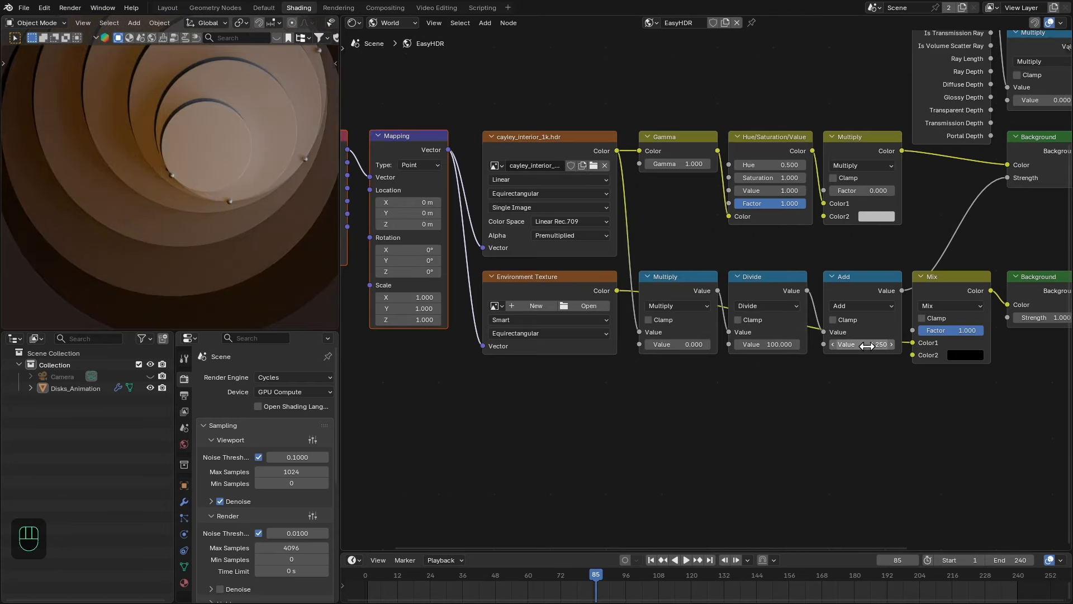
Step: Set the Saturation of the World's Hue/Saturation/Value node to 0.5
scroll(637, 249, "up", 2)
left_click(716, 171)
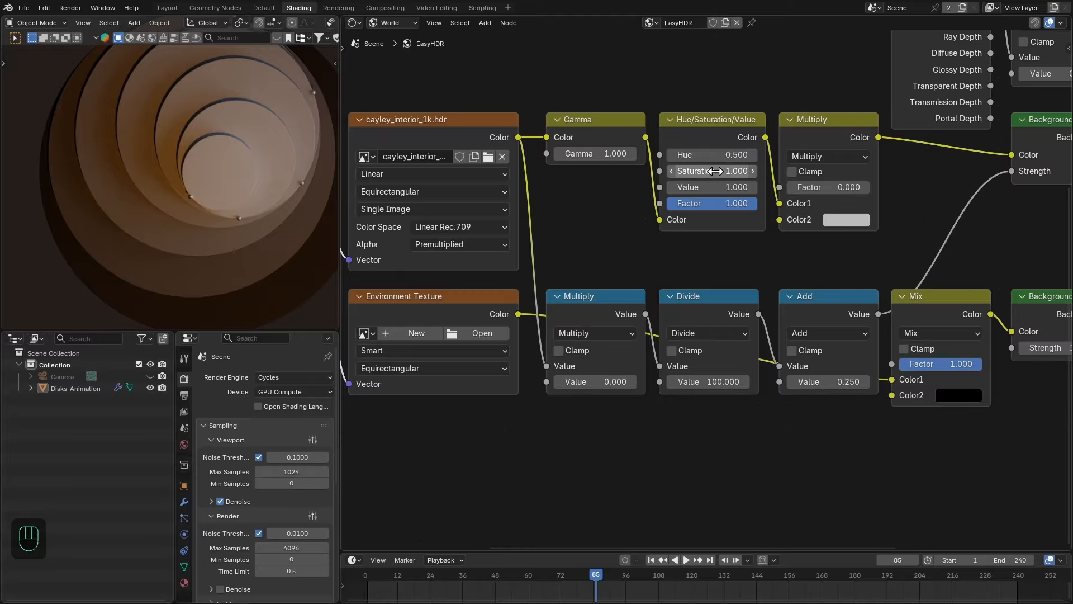
type(".5")
key("Return")
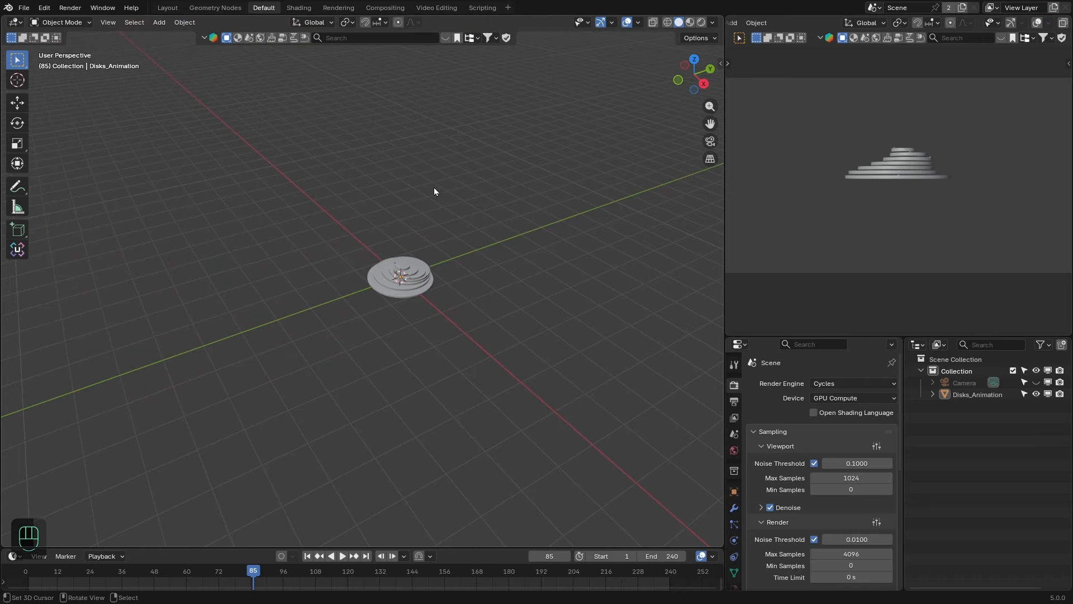
Step: Add a mesh plane at the disks' base and scale it up to form a wide floor around them
scroll(432, 257, "up", 3)
middle_click_drag(431, 266, 451, 293)
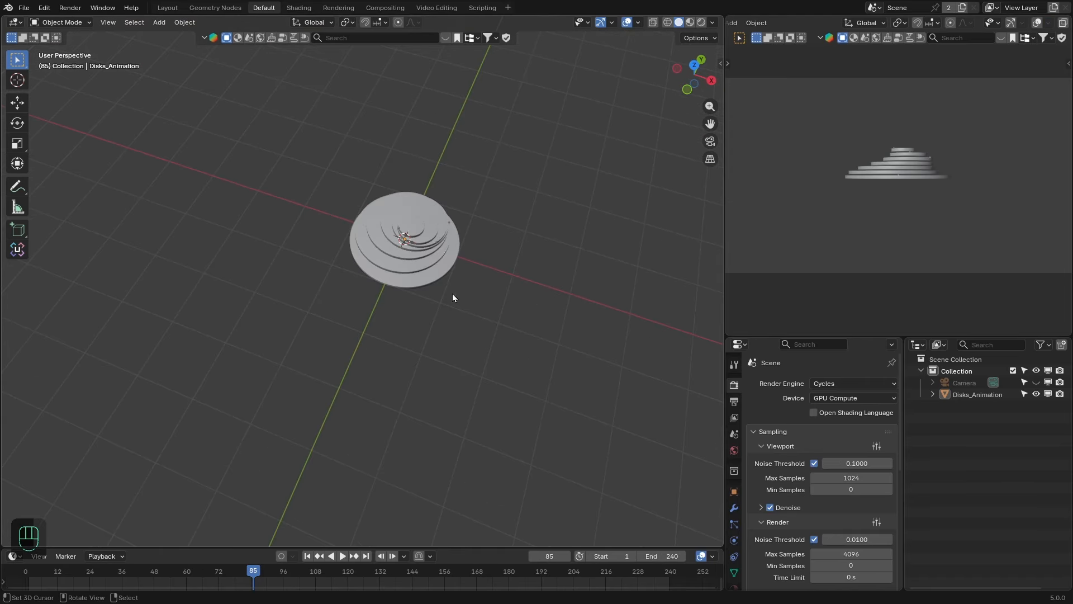
scroll(442, 247, "up", 2)
middle_click_drag(484, 238, 517, 267)
key("shift+a")
mouse_move(323, 220)
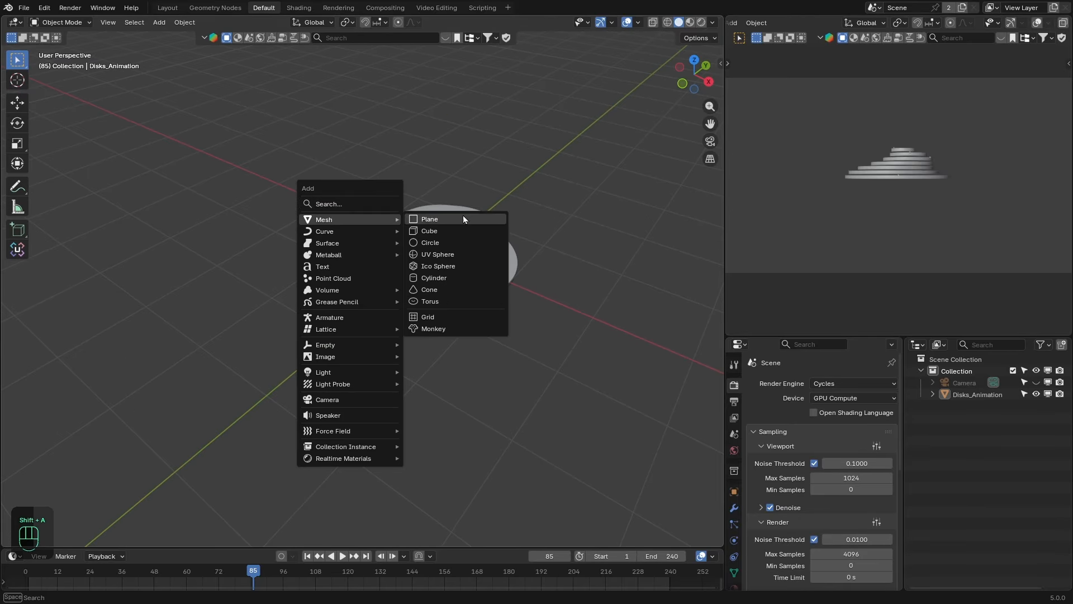
left_click(456, 218)
key("s")
left_click(652, 340)
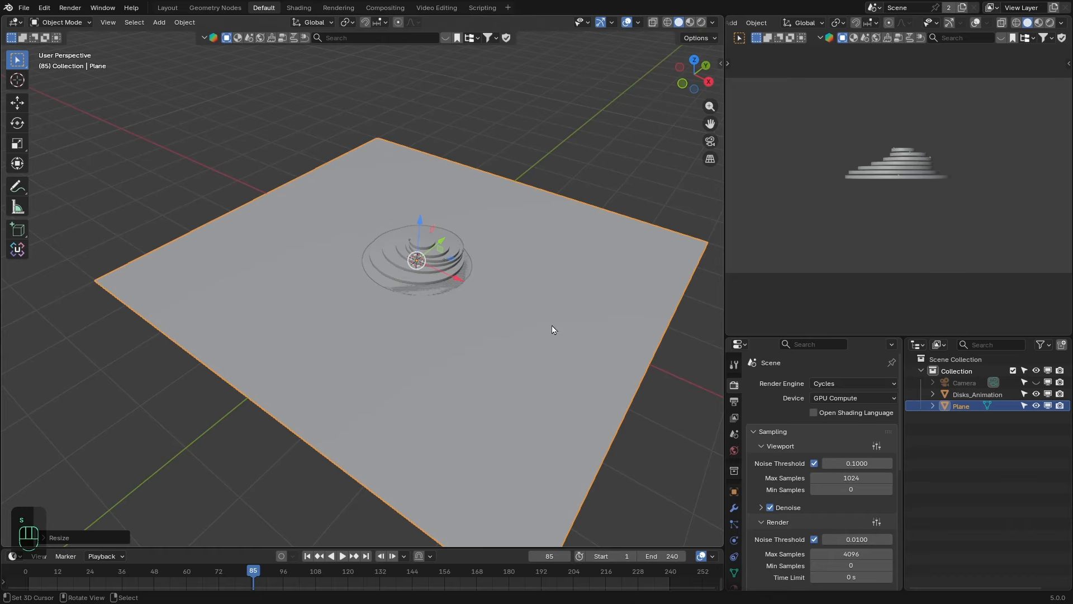
Step: Move the plane about 0.11 m down along Z so it sits just below the lowest disk
key("KP_1")
key("g")
key("z")
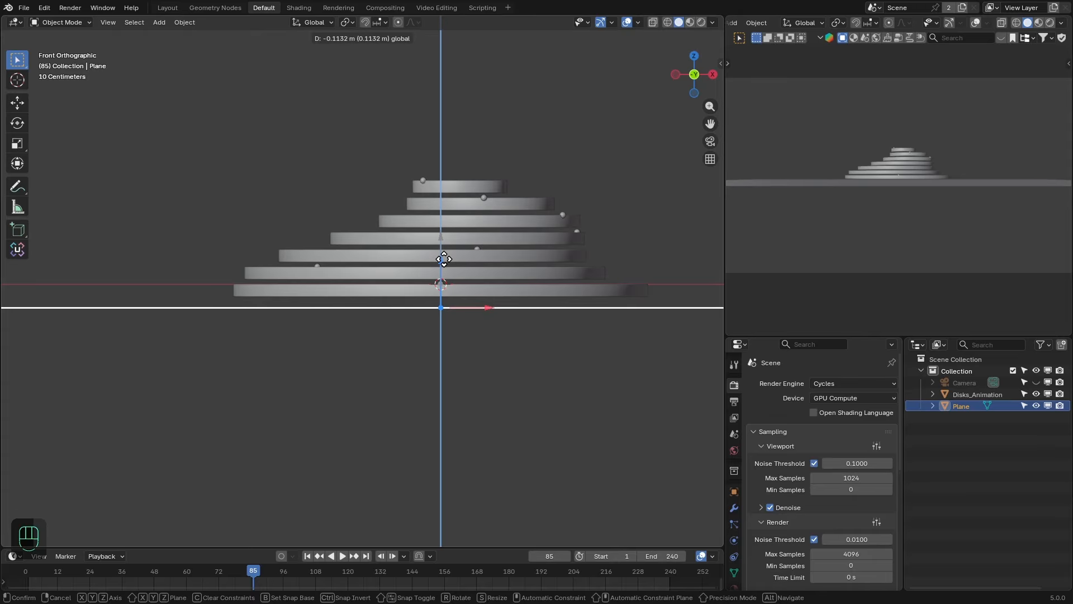
left_click(446, 260)
middle_click_drag(546, 175, 530, 267)
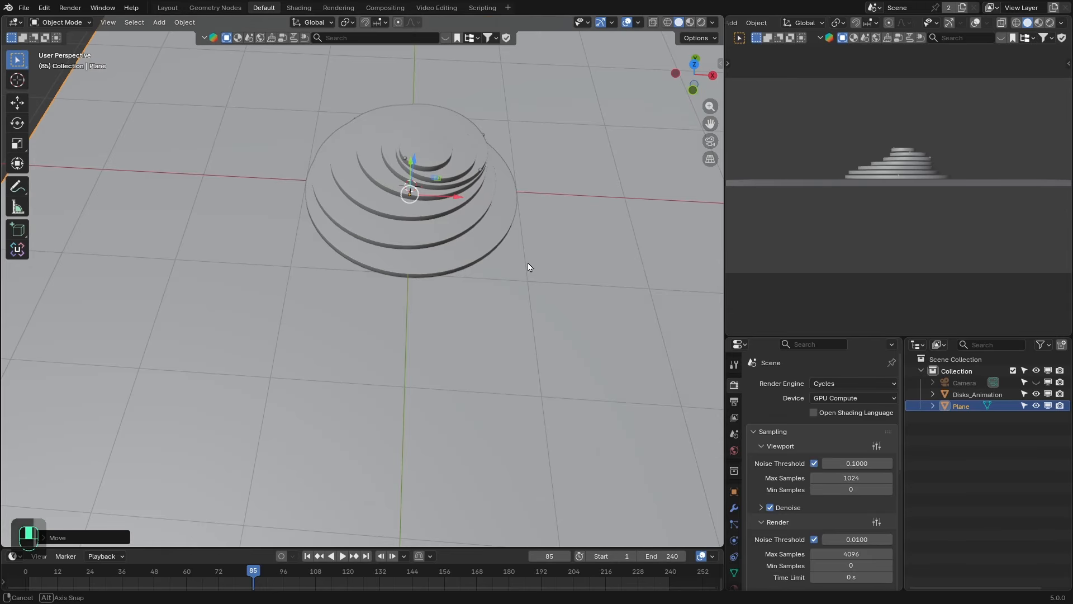
Step: Unhide the camera, clear its rotation and location, and look through it
key("KP_7")
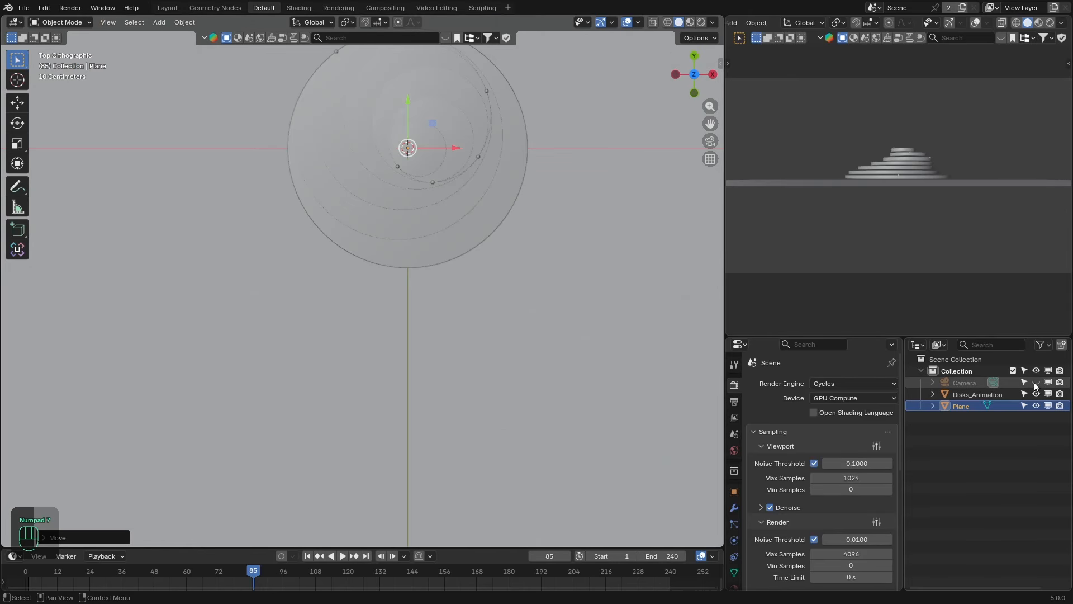
left_click(964, 386)
scroll(500, 256, "down", 4)
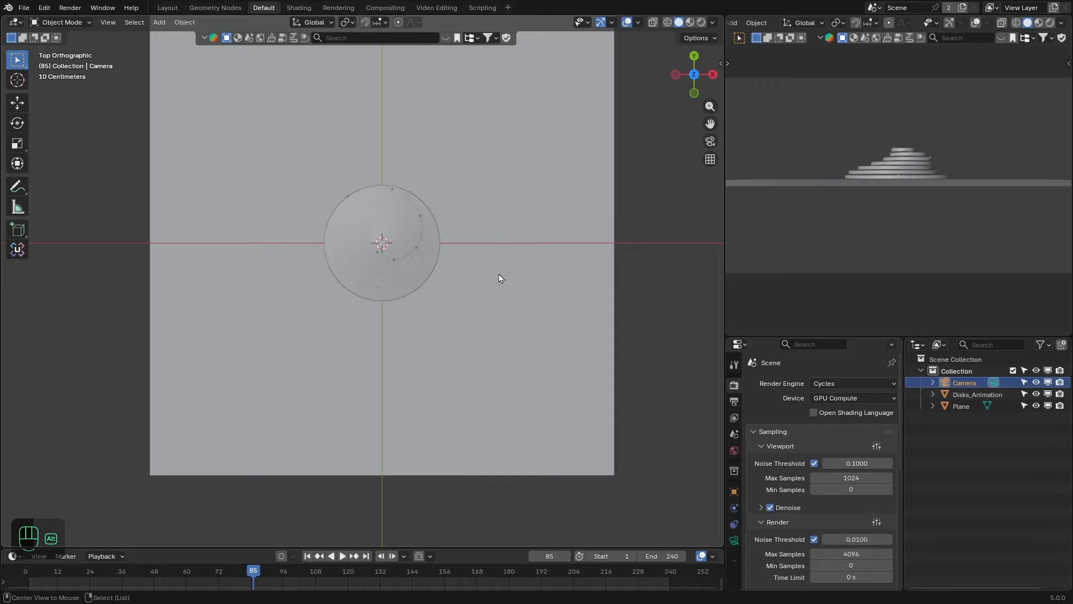
key("alt+r")
key("alt+g")
key("KP_0")
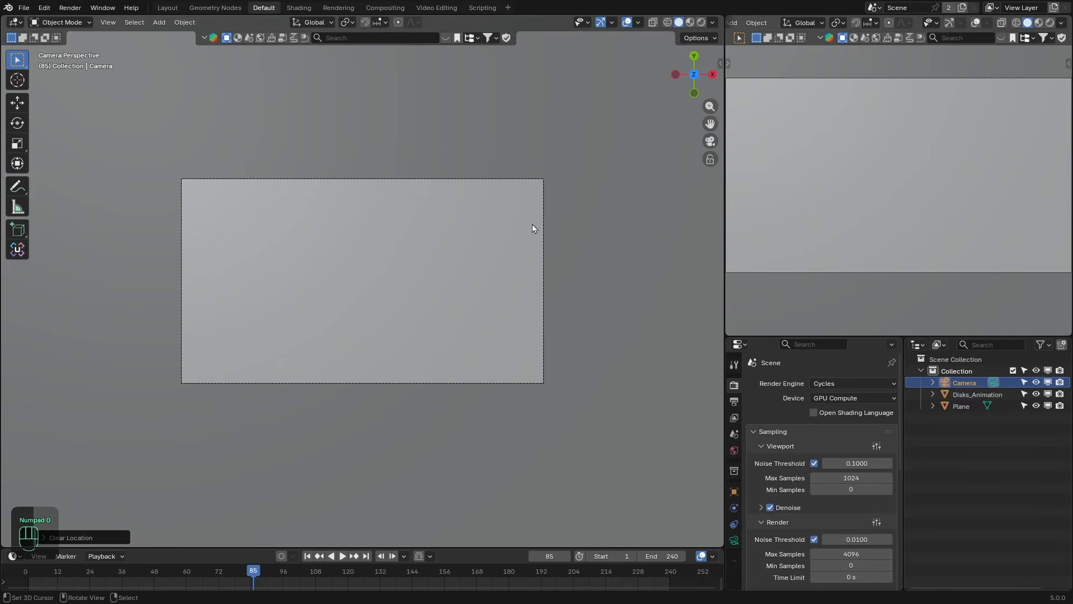
Step: Raise the camera along Z to about 7.96 m so it frames the disks from above
key("g")
key("z")
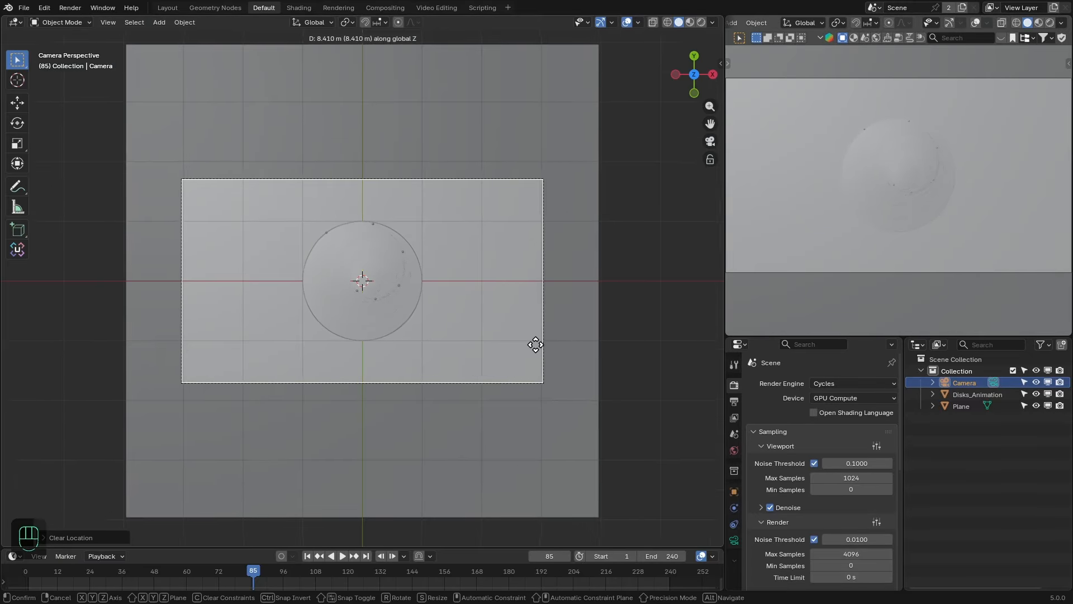
left_click(489, 226)
scroll(489, 241, "up", 2)
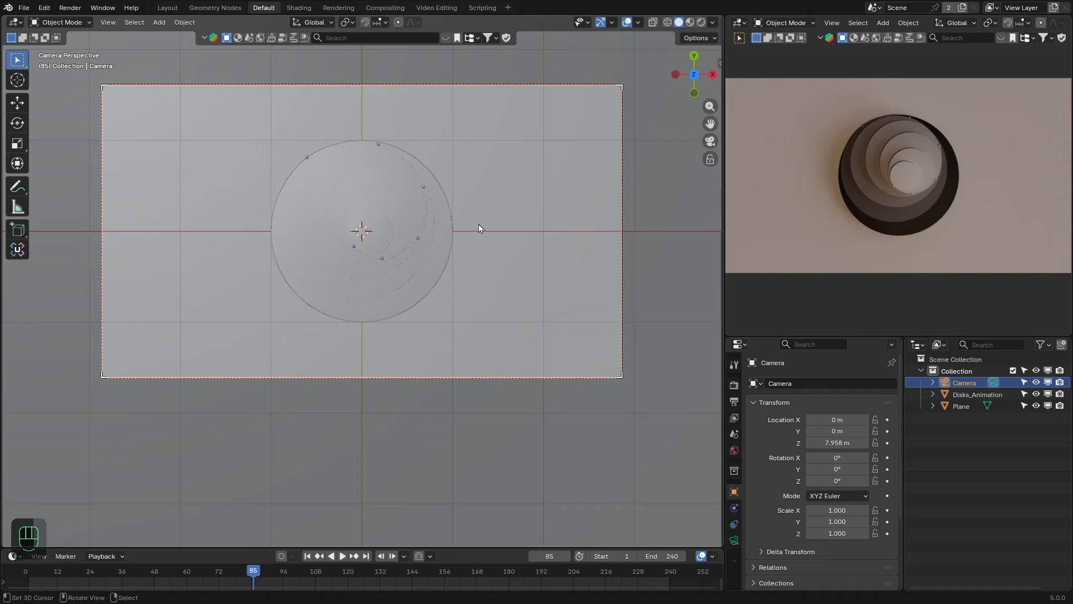
Step: Add an area light and raise it to about 1.01 m above the origin
key("shift+a")
mouse_move(373, 385)
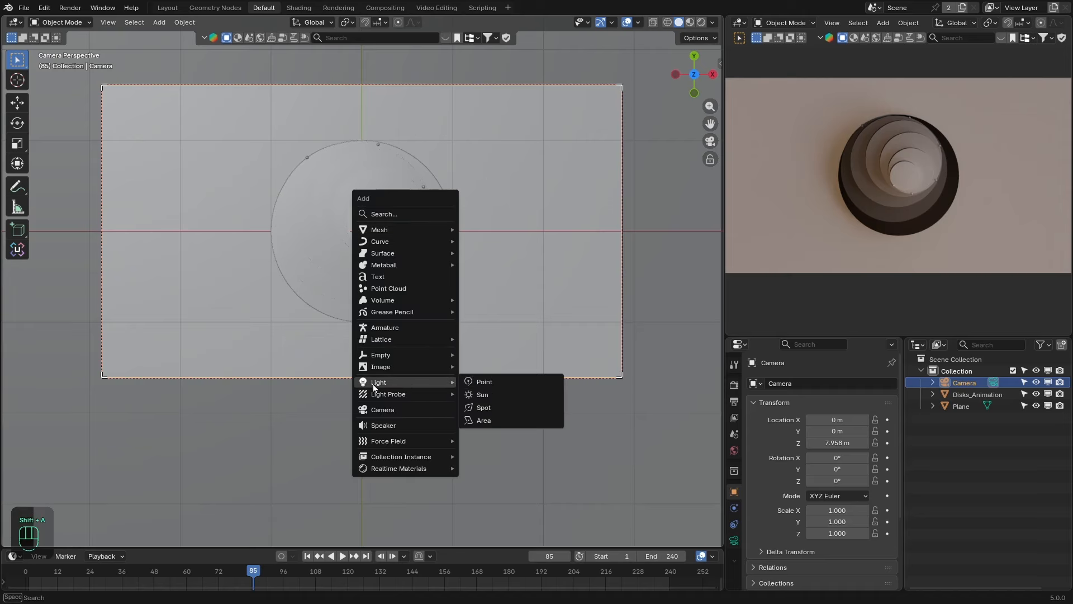
left_click(489, 420)
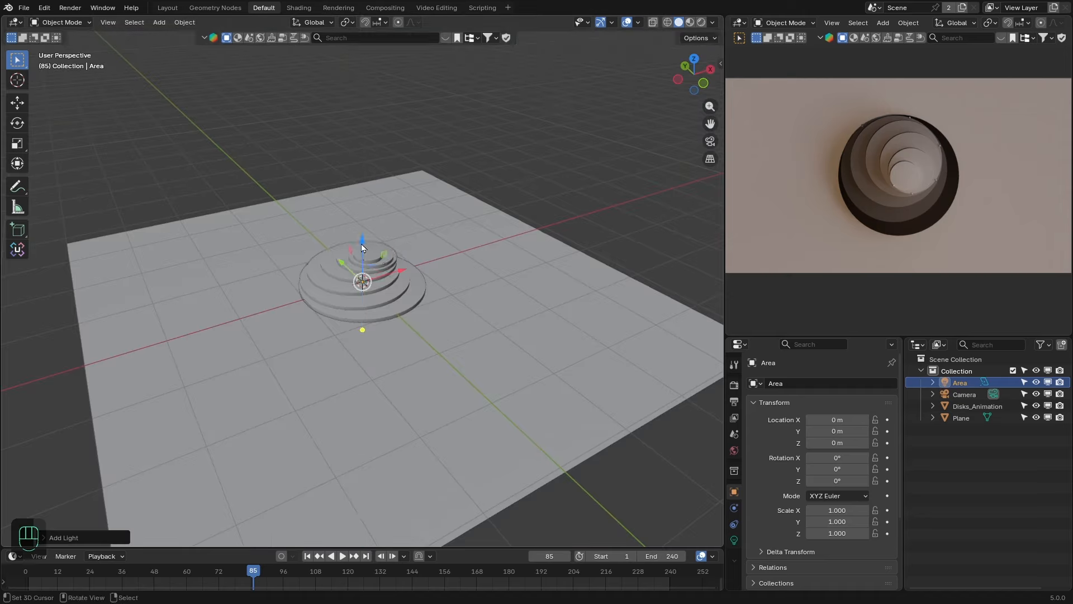
left_click_drag(362, 244, 362, 183)
Step: Move the area light diagonally off the disks to about X -2.46 m, Y 1.59 m, Z 1.75 m
key("KP_7")
scroll(377, 215, "down", 3)
middle_click_drag(407, 254, 445, 296, "shift")
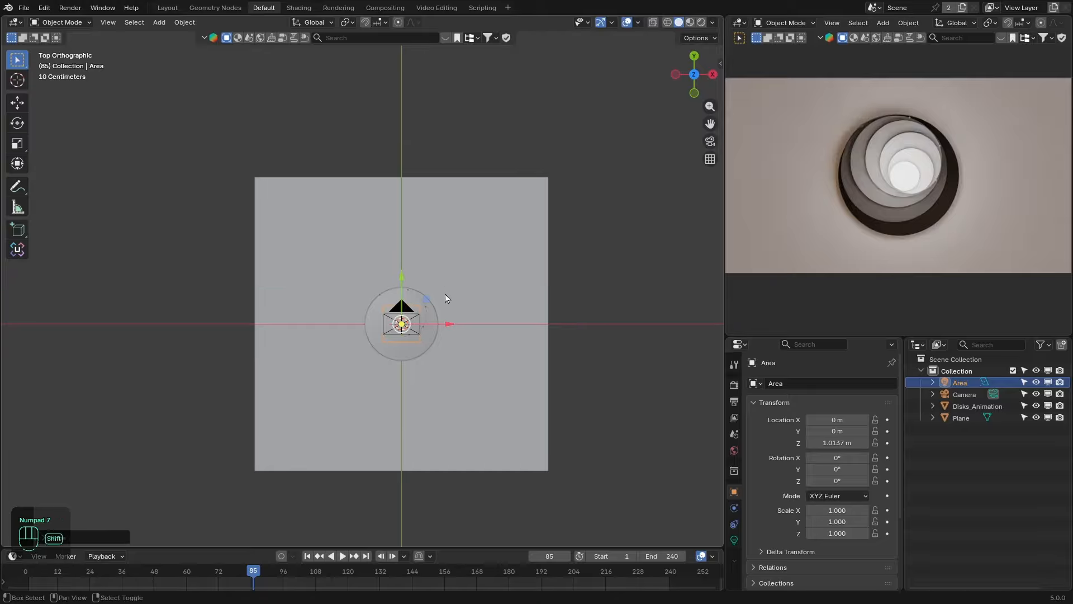
left_click_drag(424, 299, 335, 242)
middle_click_drag(356, 283, 336, 206)
left_click_drag(312, 197, 311, 170)
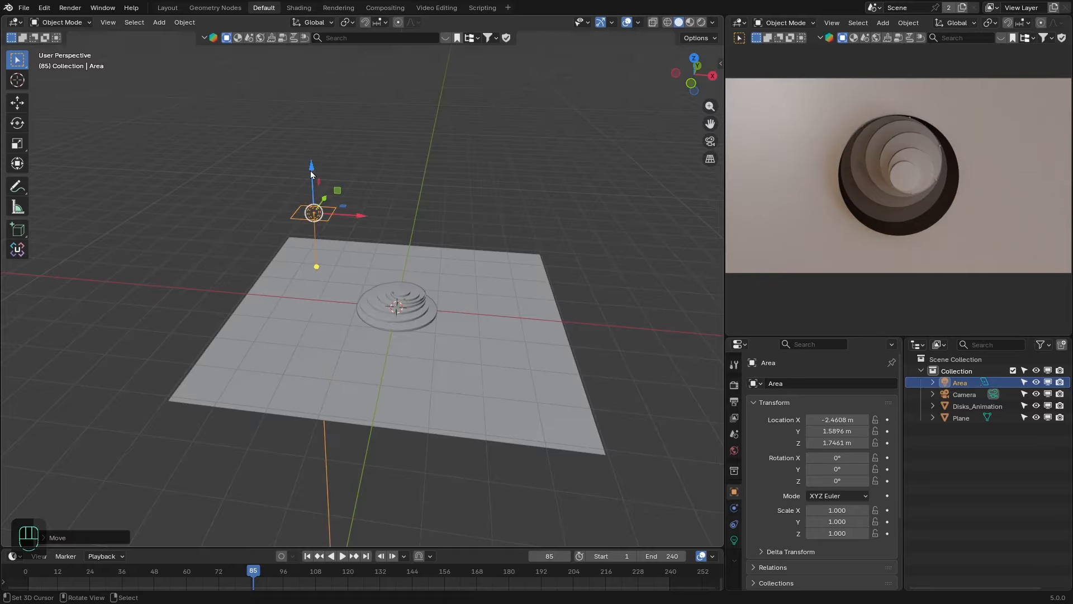
Step: Change the area light's shape to Ellipse and enlarge both Size X and Y to about 2.74 m
key("KP_7")
left_click(733, 540)
left_click(841, 531)
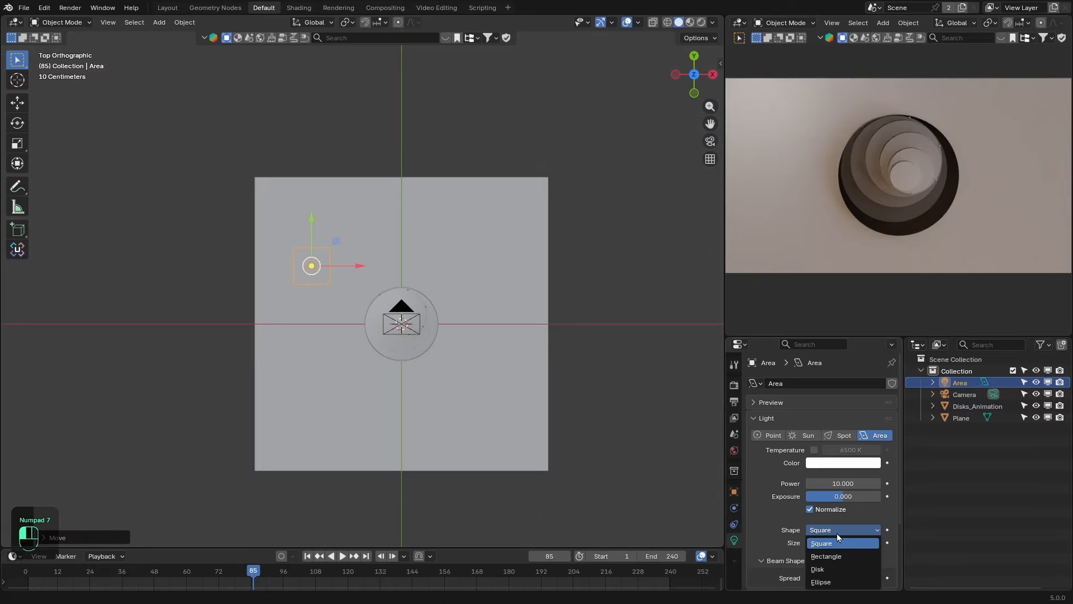
left_click(820, 581)
scroll(875, 525, "down", 2)
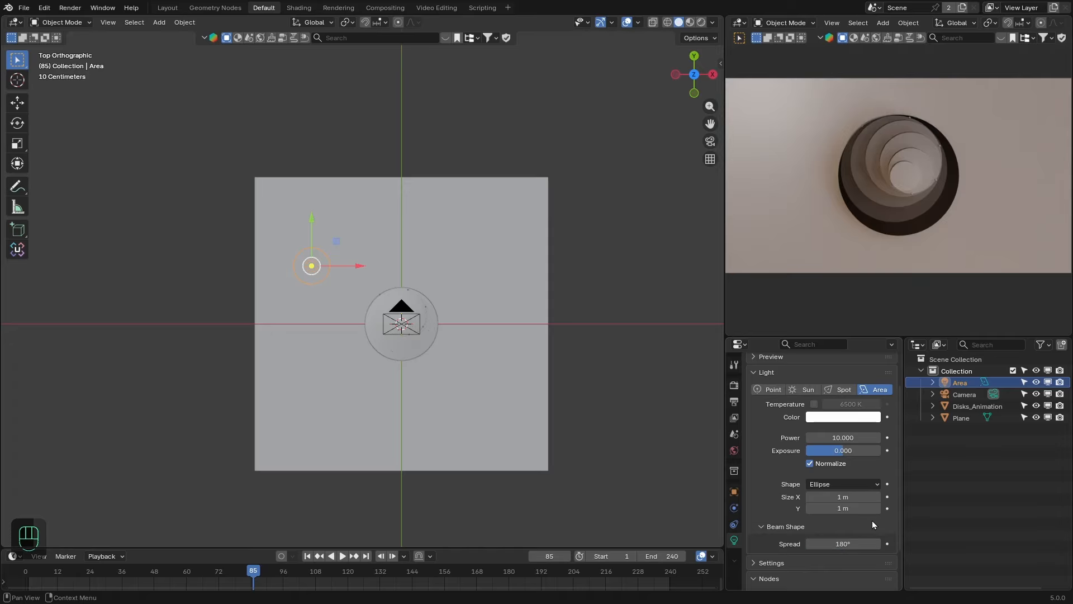
left_click_drag(860, 491, 875, 506)
Step: Set the elliptical area light's Power to 50
left_click(842, 436)
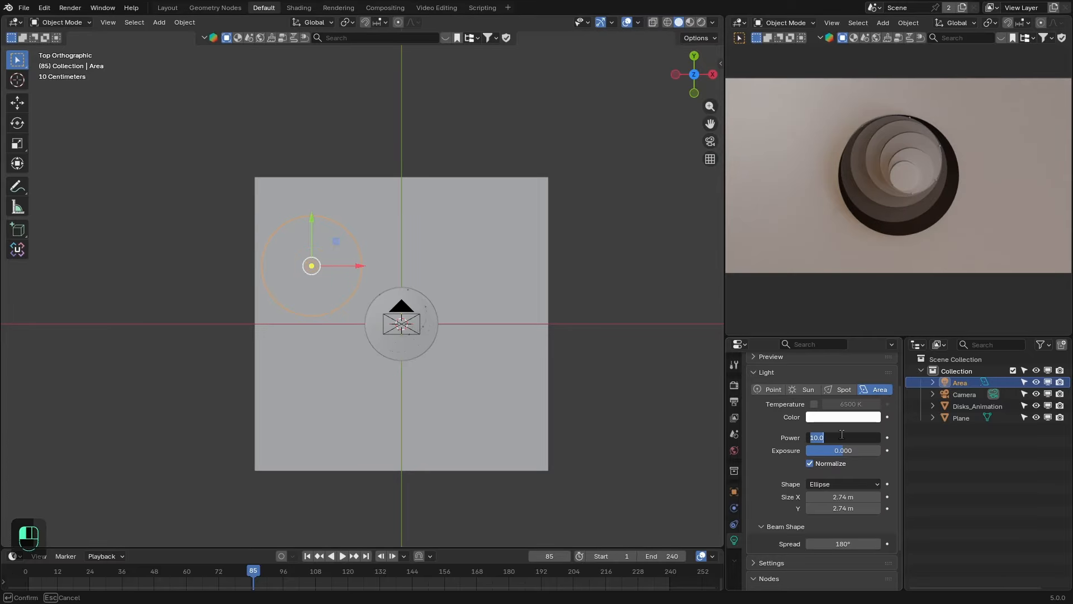
type("5")
key("Return")
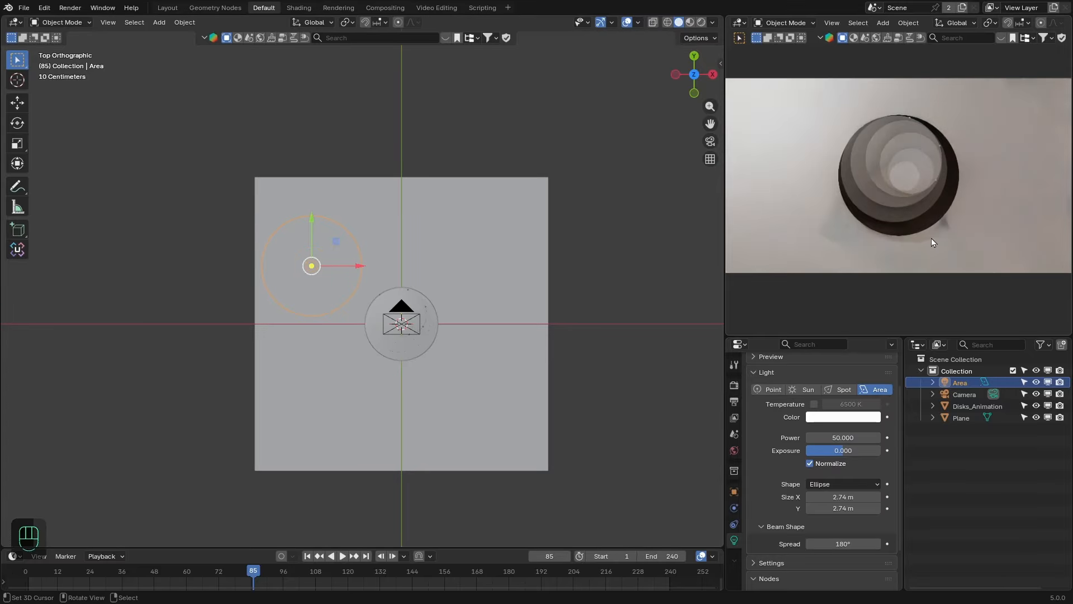
Step: Add a spot light and raise it about 2.36 m directly above the disks
key("shift+a")
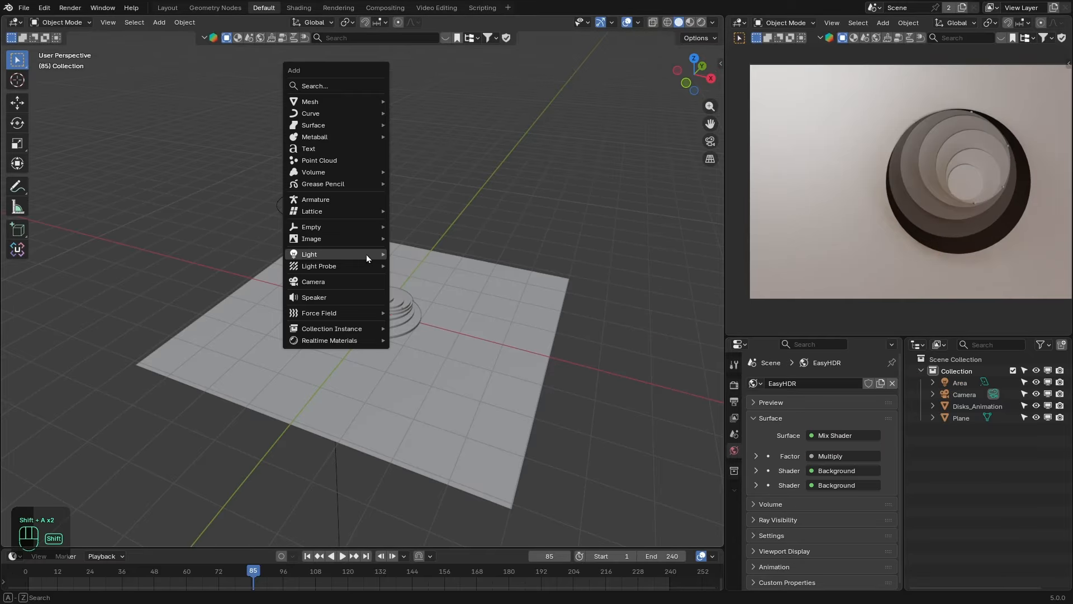
mouse_move(367, 254)
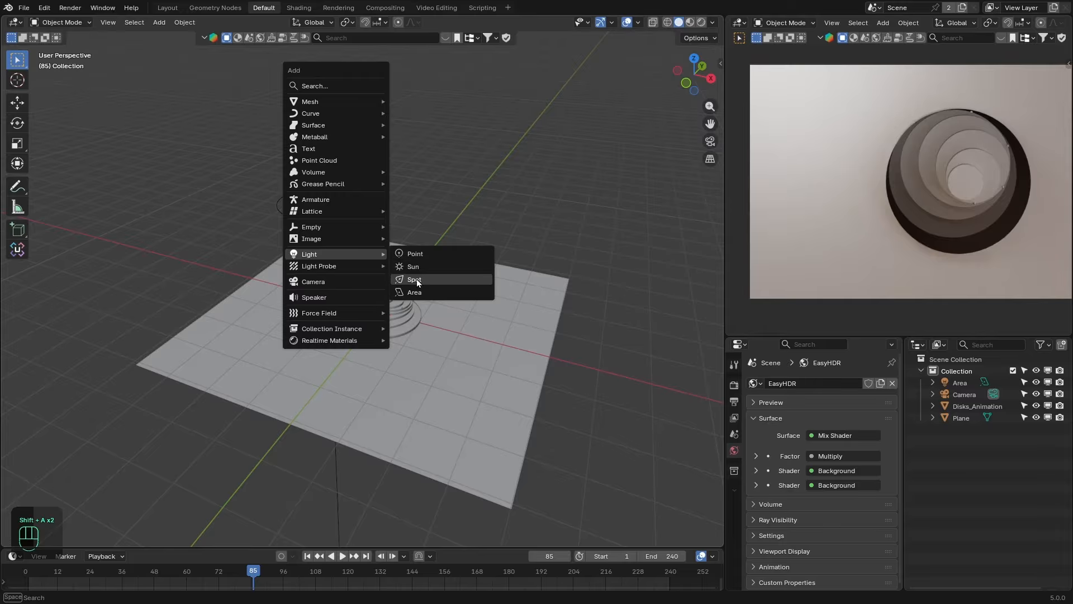
left_click(417, 280)
key("g")
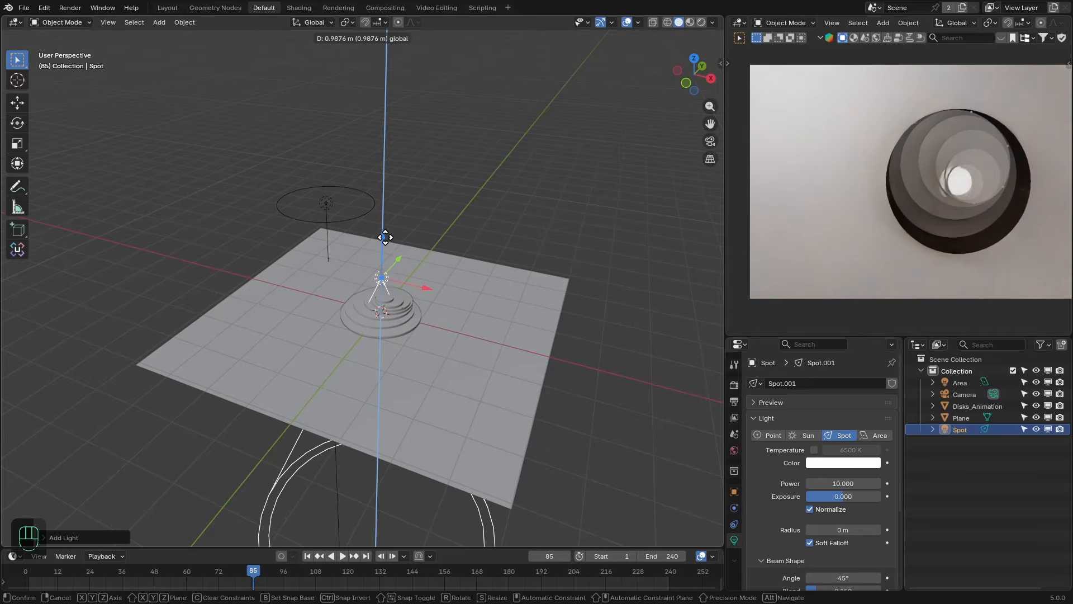
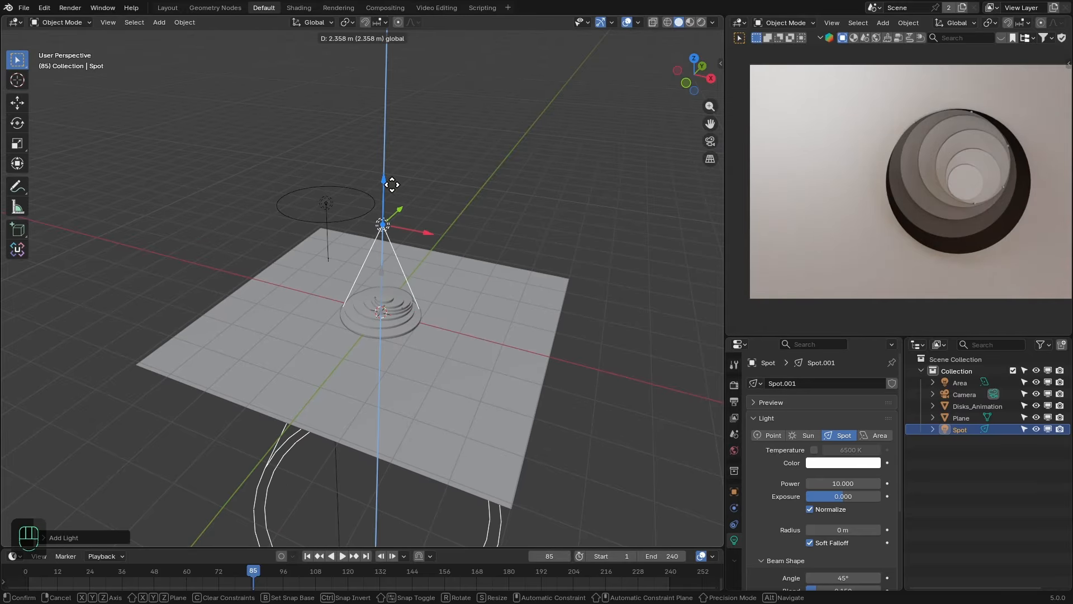
left_click(392, 185)
Step: Add a second area light at the origin and change its shape to Disk
key("shift+a")
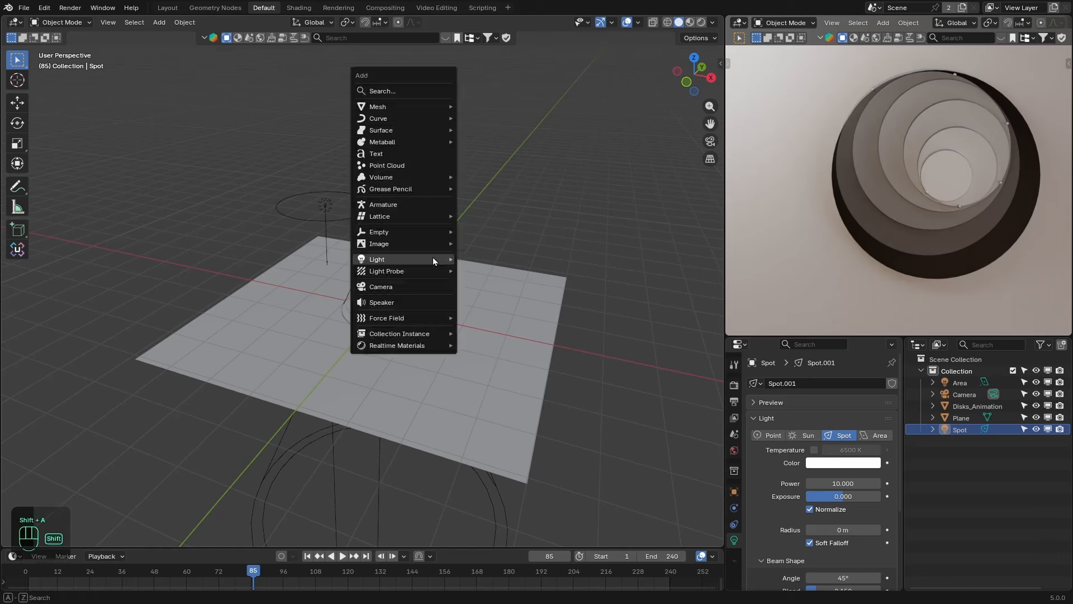
mouse_move(433, 259)
left_click(491, 297)
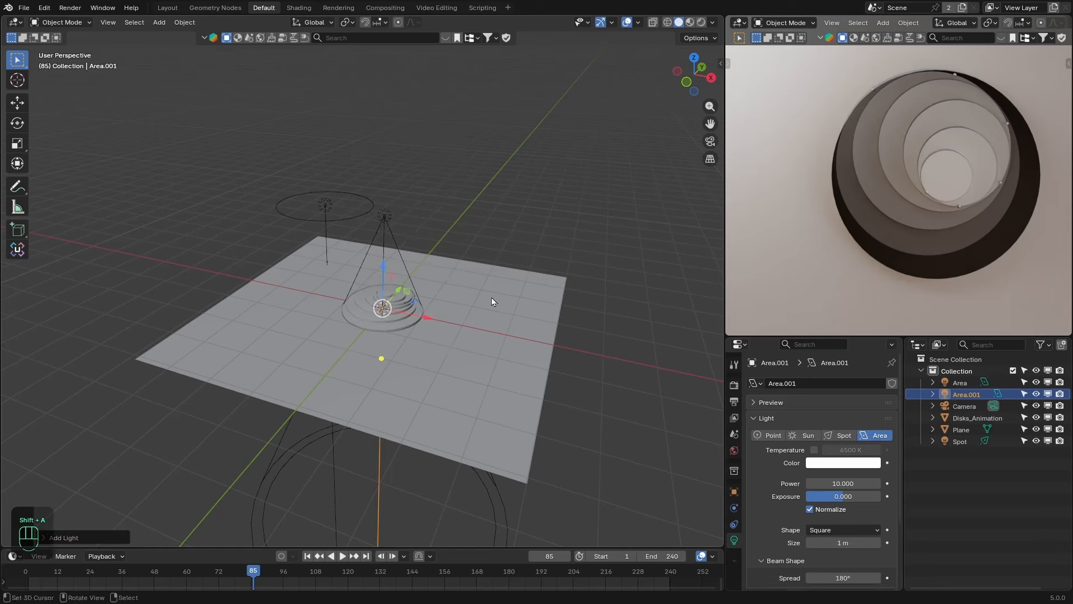
scroll(820, 435, "down", 3)
left_click(826, 460)
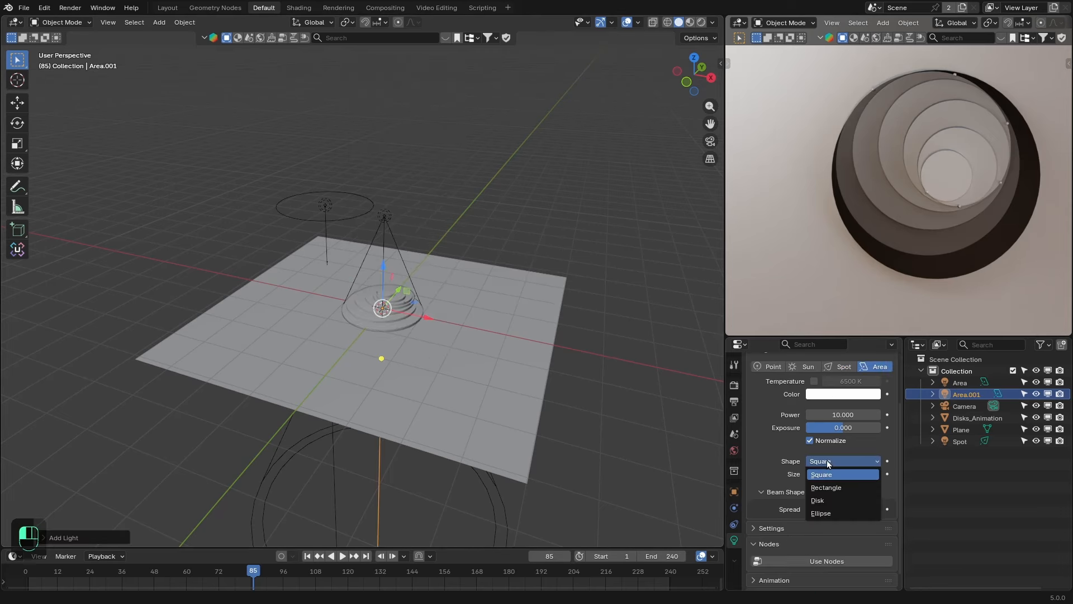
left_click(826, 500)
Step: Lower the disk-shaped light to just beneath the lowest disk in wireframe front view and enlarge its Size to about 2.01 m
scroll(467, 326, "up", 3)
middle_click_drag(464, 325, 434, 306)
key("shift+z")
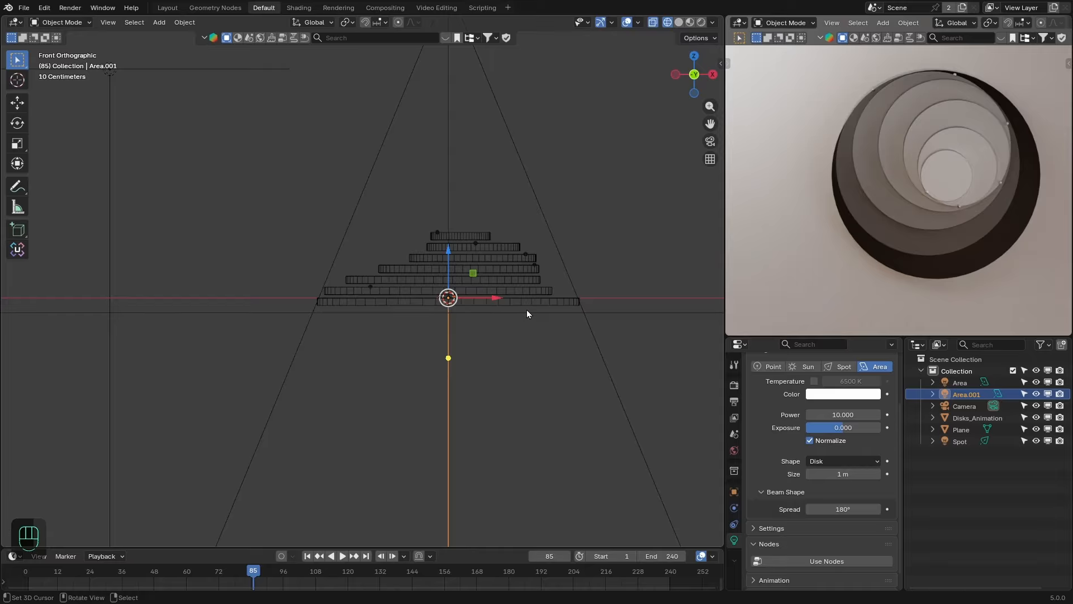
left_click_drag(449, 255, 448, 261)
left_click_drag(843, 474, 847, 474)
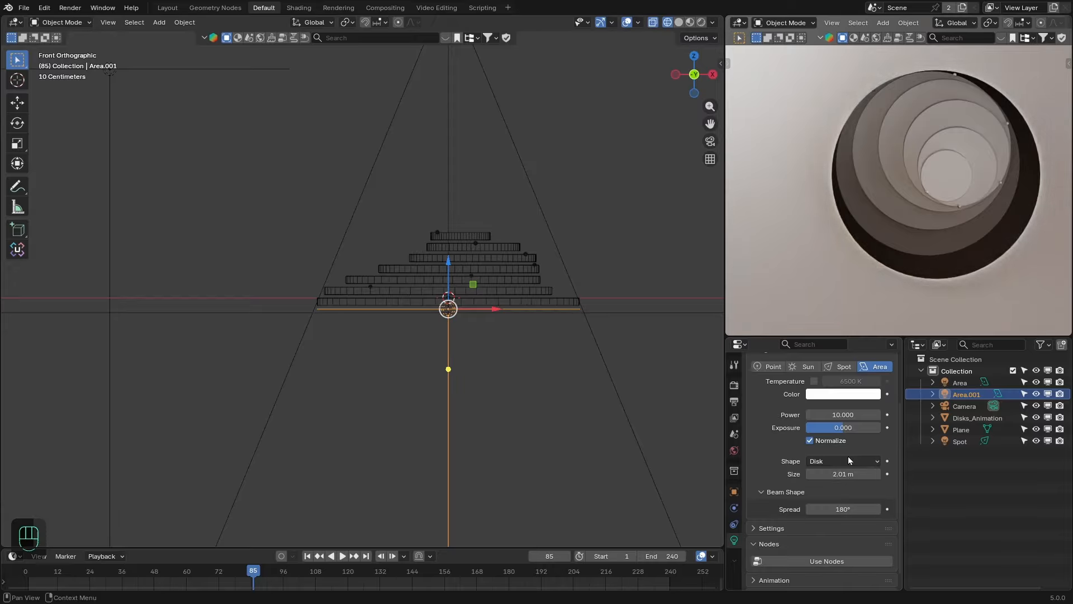
Step: Set the Power of the light under the disks to 100 and return to the camera view
left_click(840, 414)
type("50")
key("Return")
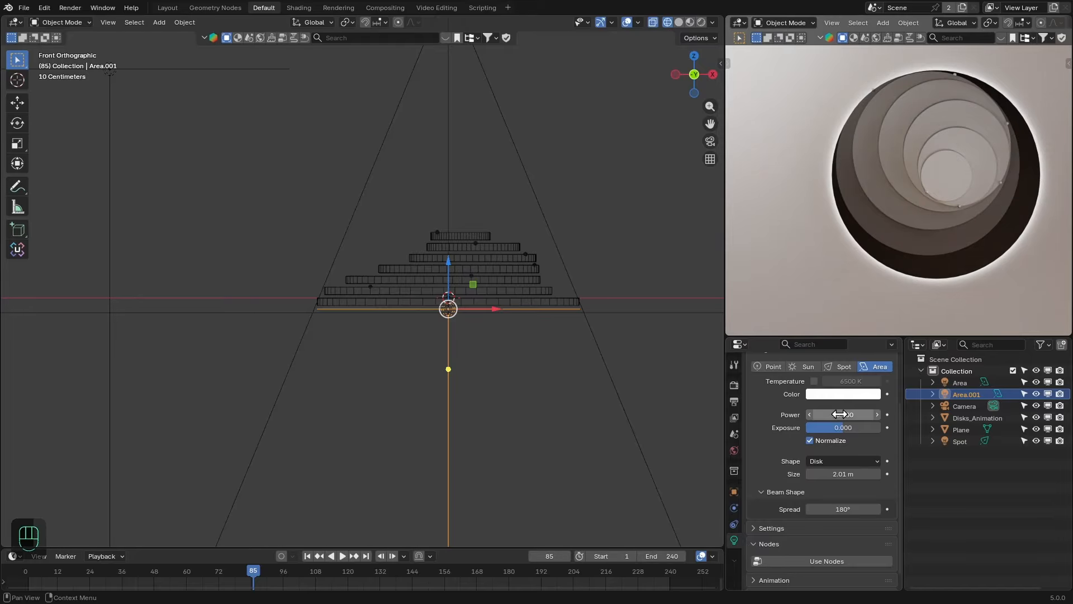
middle_click_drag(529, 194, 504, 247)
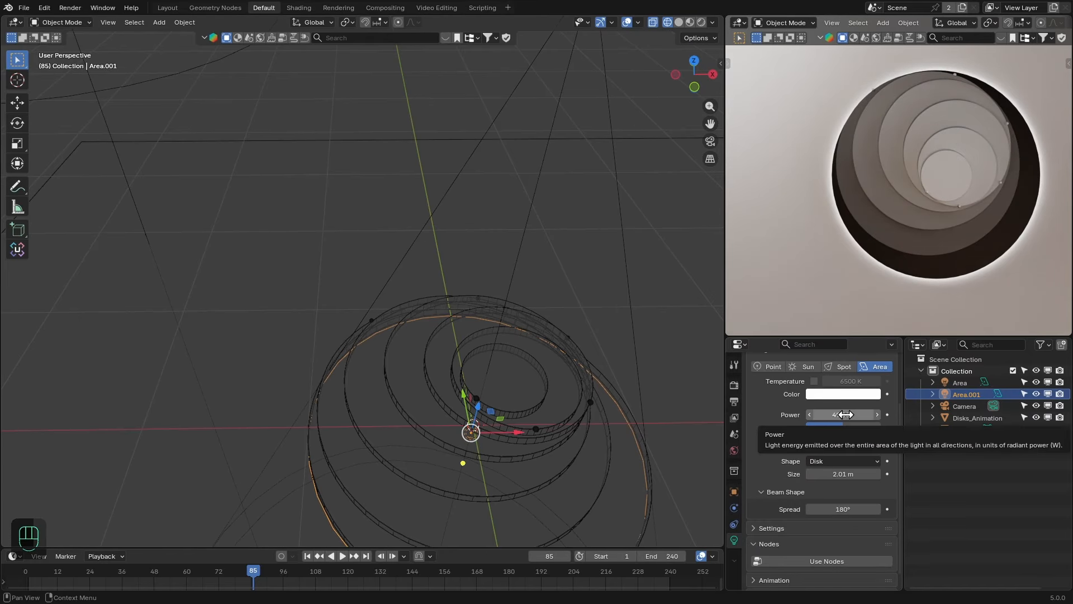
left_click(845, 415)
type("100")
key("Return")
key("KP_7")
key("KP_0")
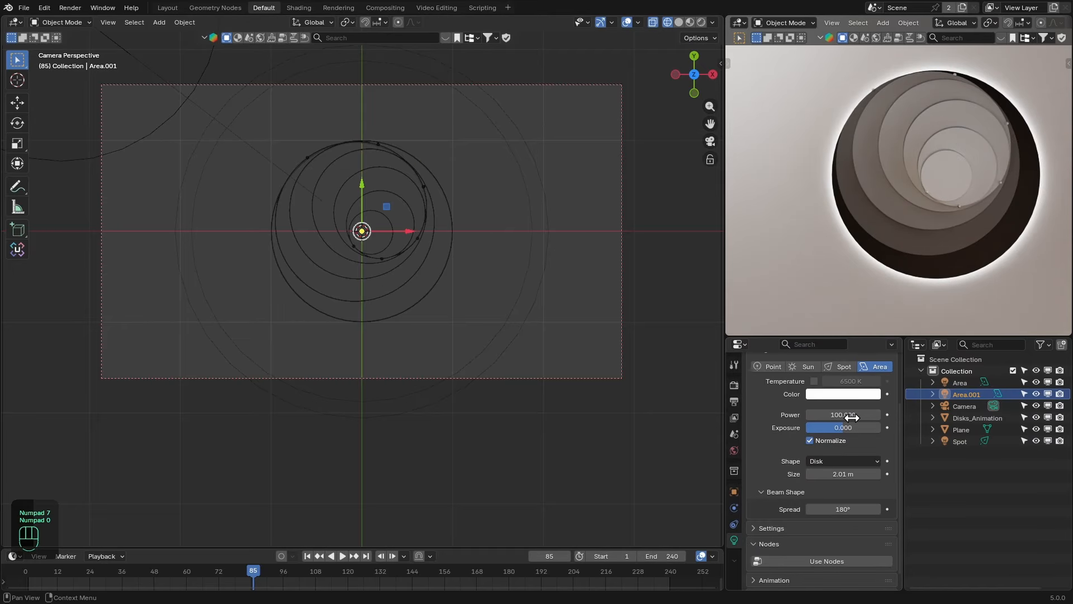
Step: Tint the light under the disks orange (#FFAA32) and check the glow in the maximized rendered view
left_click(842, 399)
left_click_drag(843, 276, 835, 277)
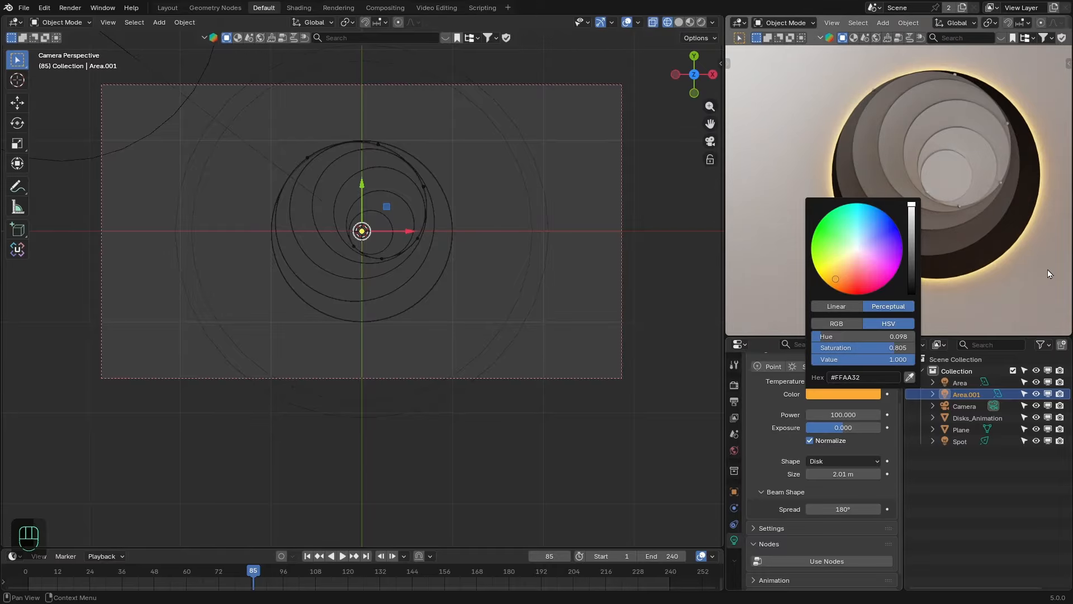
key("ctrl+space")
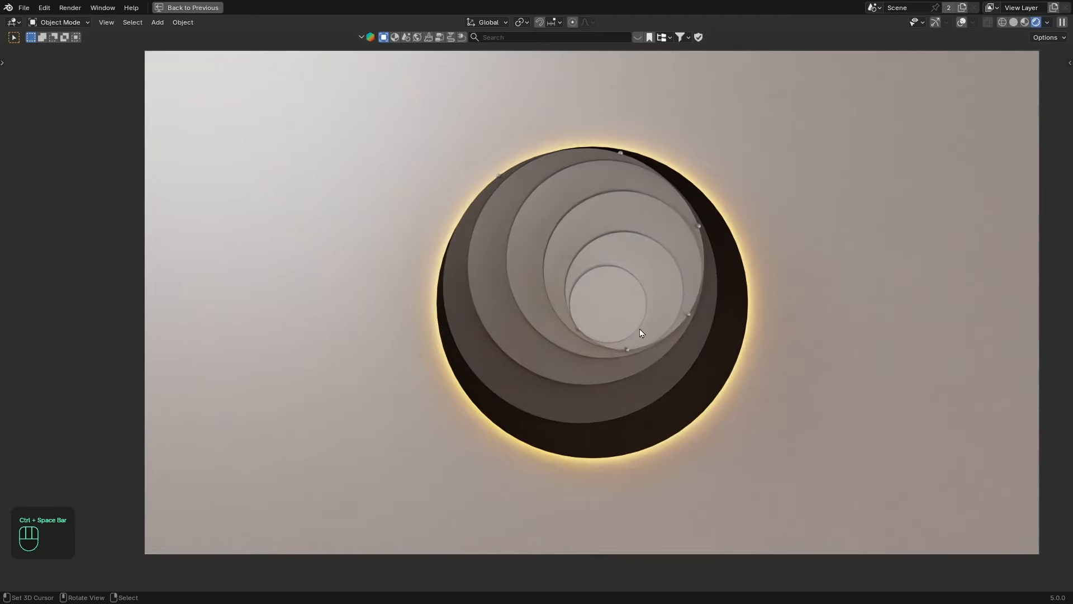
key("ctrl+space")
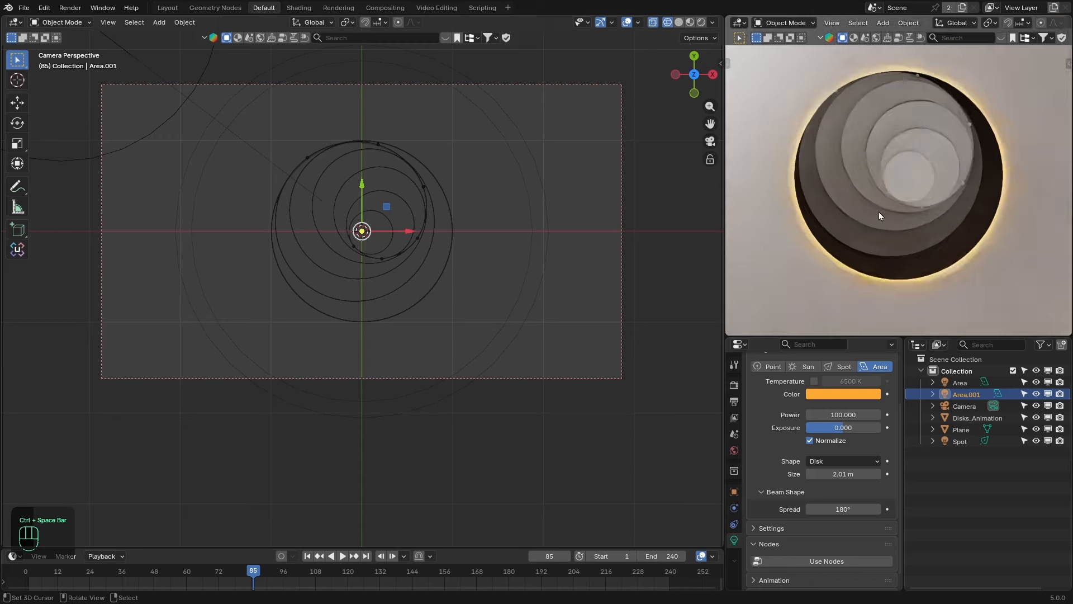
Step: In the Shading workspace, create a new material named BG on the floor plane and return the viewport to the camera view
middle_click_drag(883, 234, 798, 162, "shift")
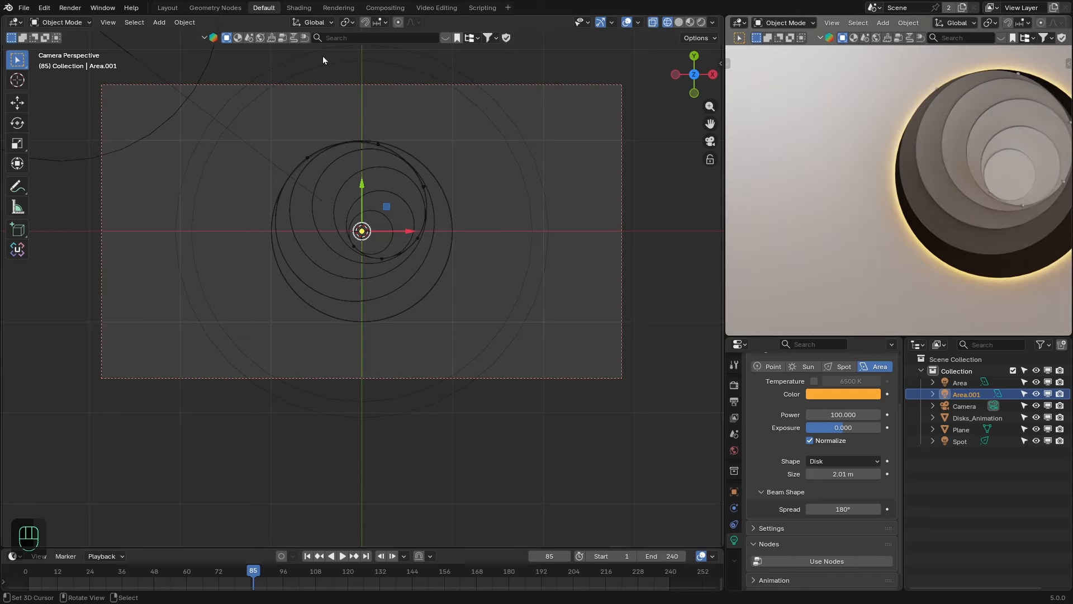
left_click(298, 7)
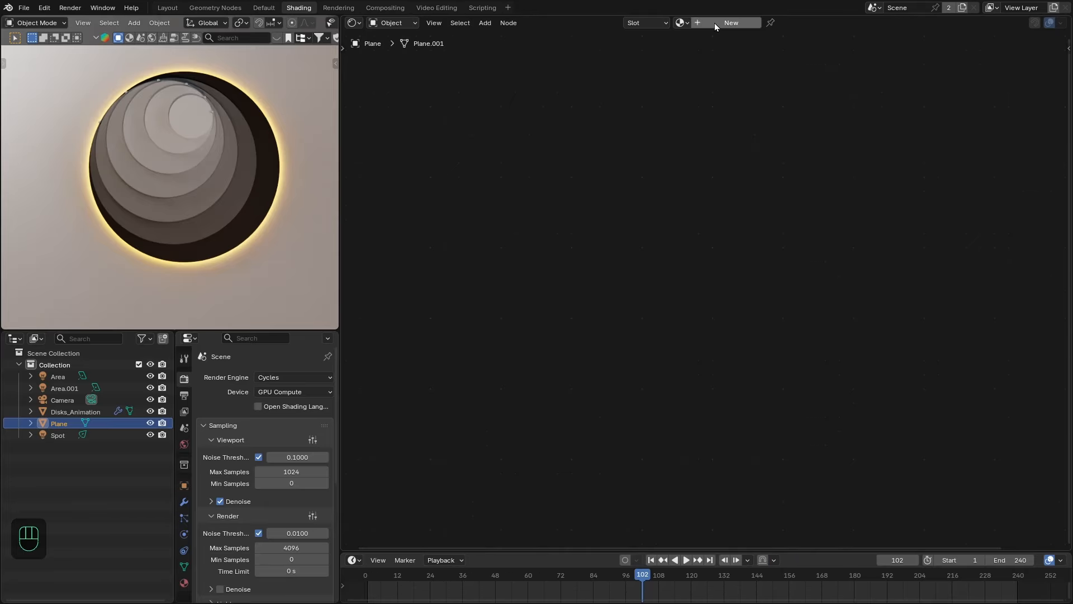
left_click(715, 23)
key("shift")
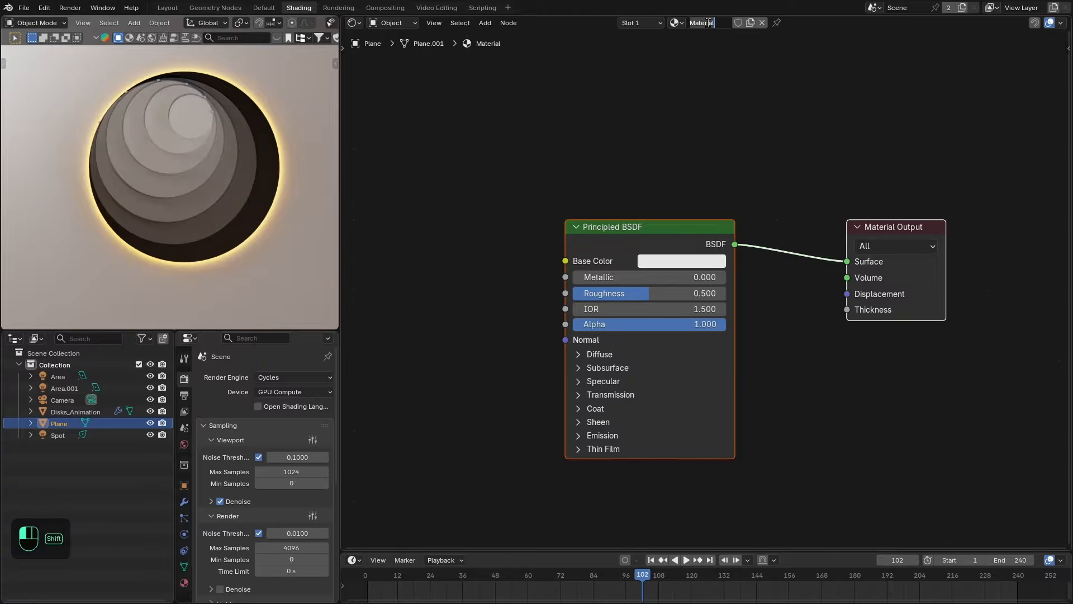
left_click(708, 23)
type("BG")
key("Return")
key("KP_0")
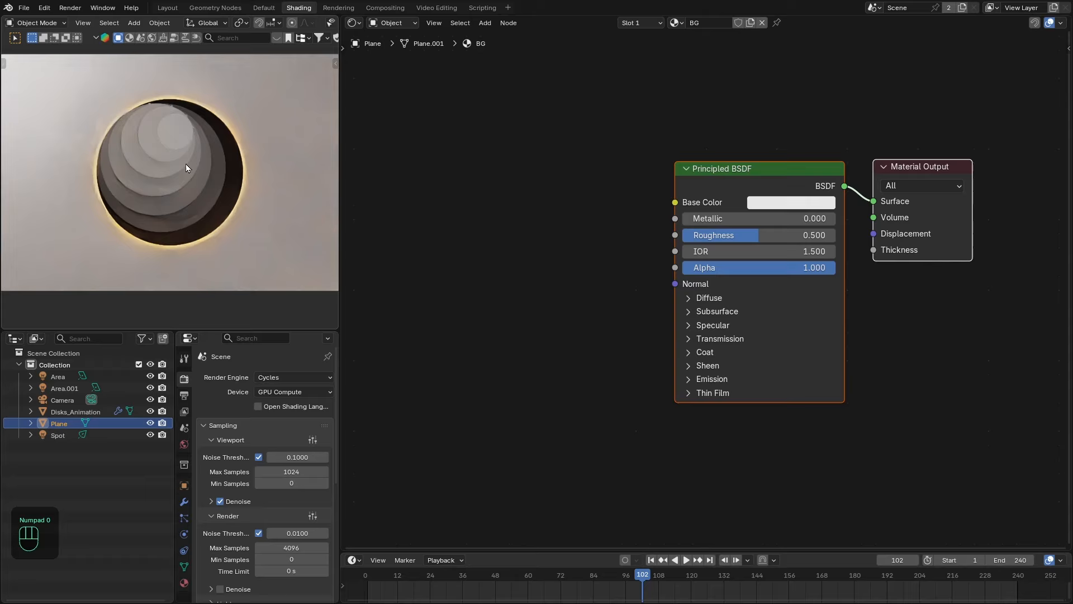
Step: Add Texture Coordinate and Mapping nodes ahead of the BG shader, removing the Image Texture node that comes with them
middle_click_drag(563, 187, 757, 159)
scroll(758, 161, "up", 2)
scroll(888, 160, "down", 1)
left_click(884, 160)
key("ctrl+t")
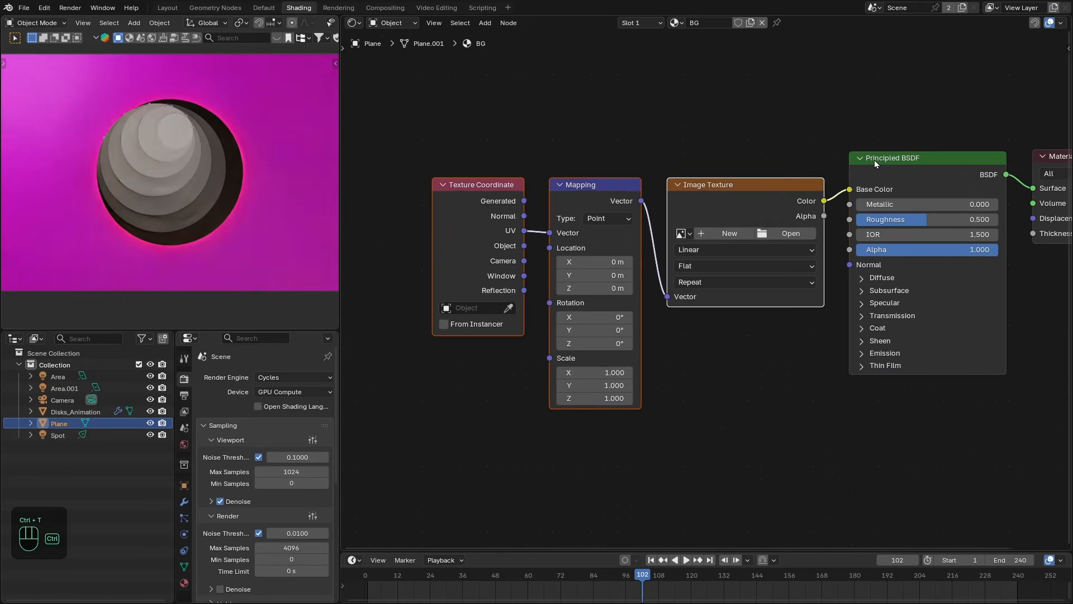
scroll(588, 178, "down", 2)
left_click(684, 201)
key("ctrl+z")
key("ctrl+x")
left_click_drag(615, 175, 475, 232)
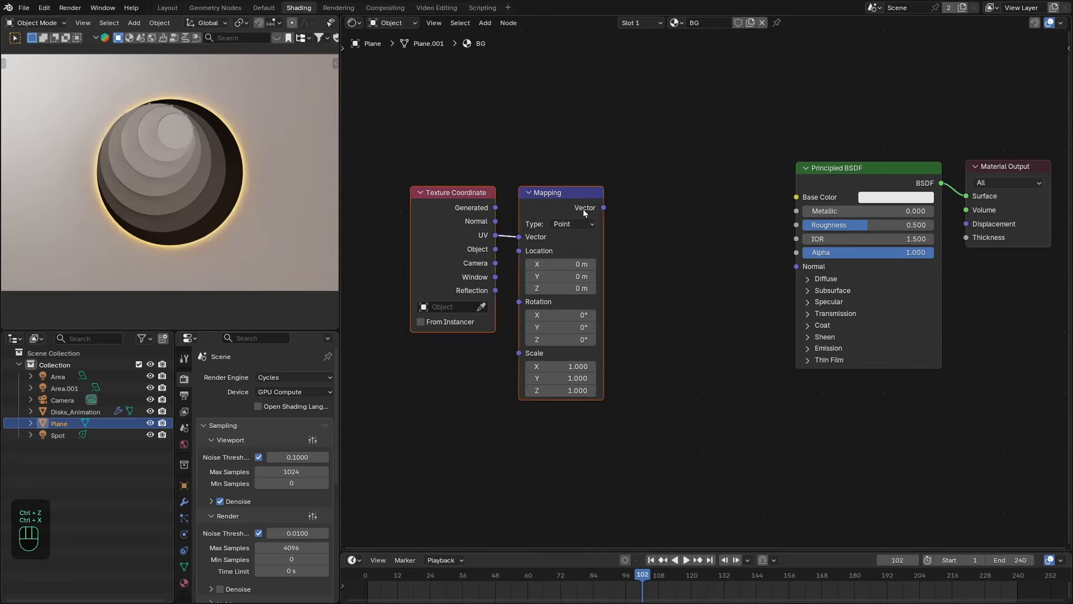
Step: Feed the Mapping vector into a new Noise Texture node and preview its output on the plane
left_click_drag(583, 209, 536, 212)
type("noise")
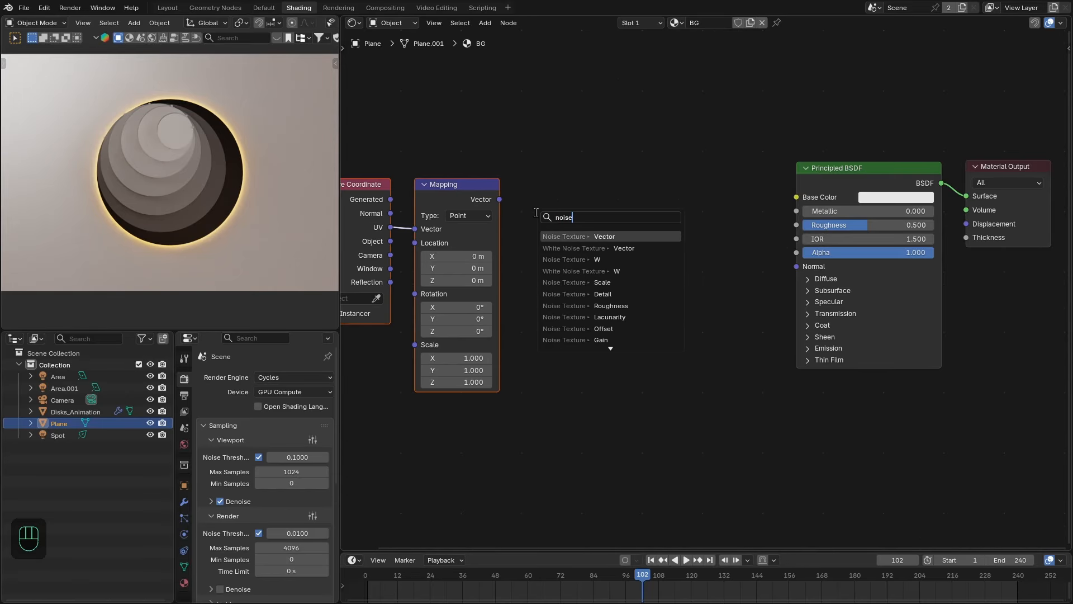
key("Return")
left_click(558, 193)
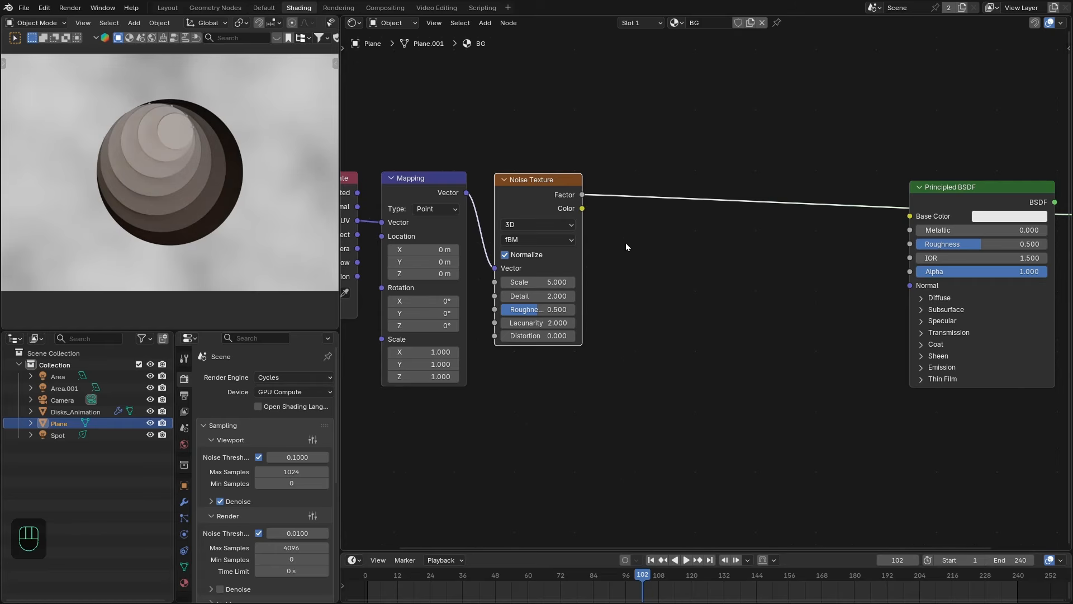
Step: Set the Noise Texture's Detail to 10 and its Scale to 11.7
left_click(540, 283)
type("6")
key("Tab")
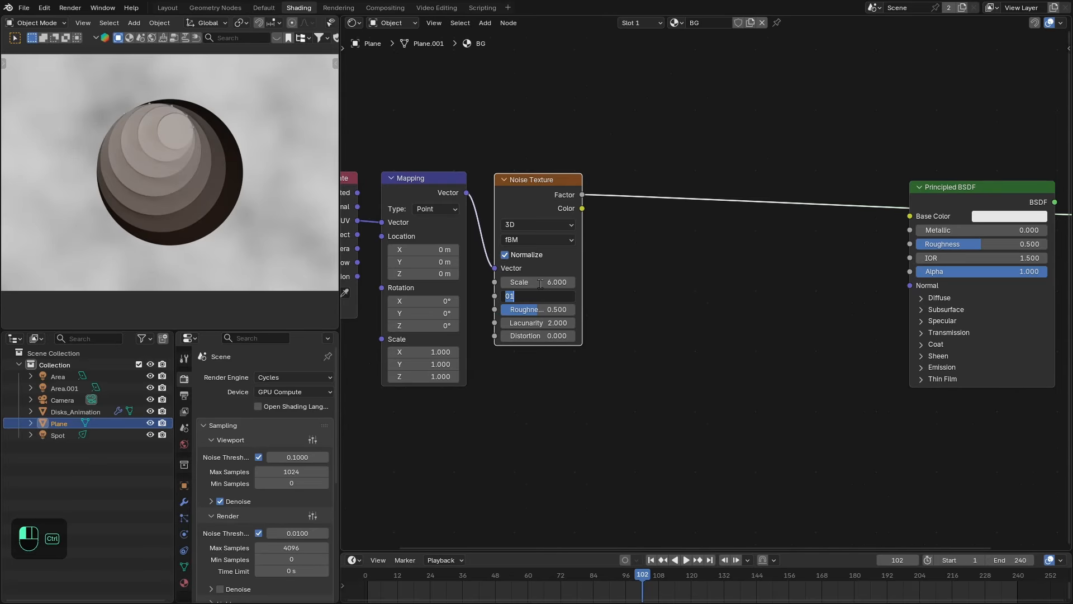
type("10")
key("Return")
scroll(540, 282, "up", 1)
left_click_drag(532, 282, 565, 282)
Step: Add a Color Ramp after the Noise Texture, connect it to the Principled BSDF's Base Color and preview the shader
left_click_drag(572, 187, 603, 209)
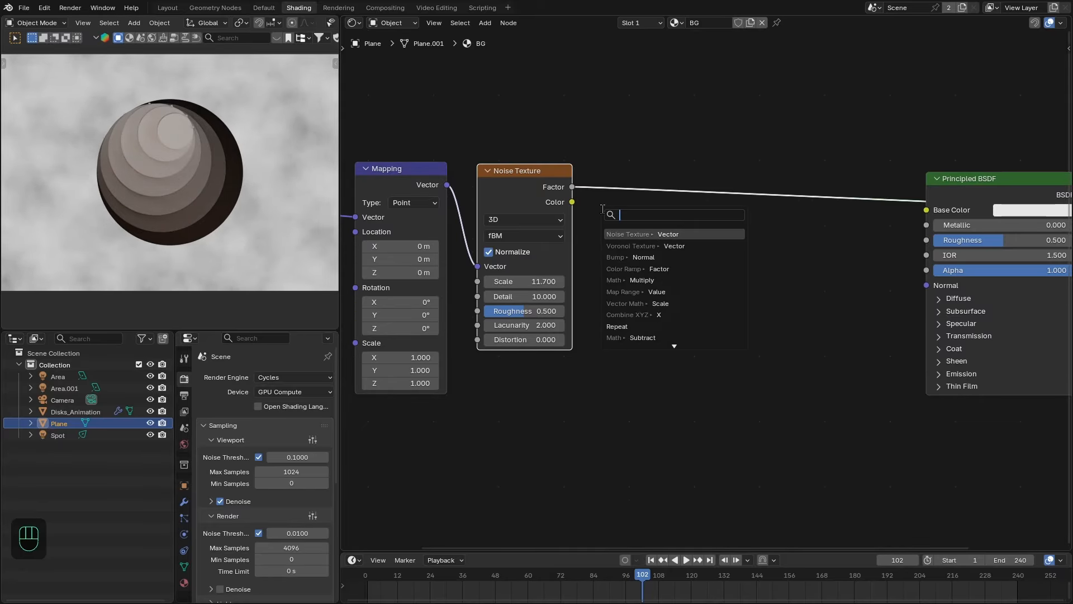
type("ramp")
key("Return")
left_click(737, 186)
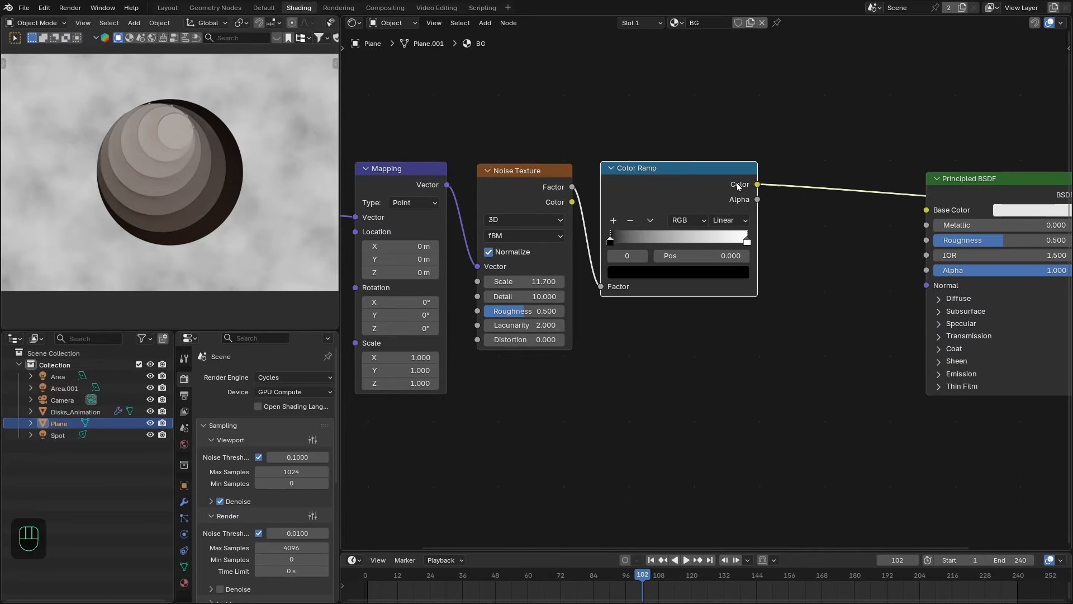
left_click_drag(923, 217, 925, 213)
middle_click_drag(930, 184, 837, 175)
left_click_drag(891, 175, 839, 164)
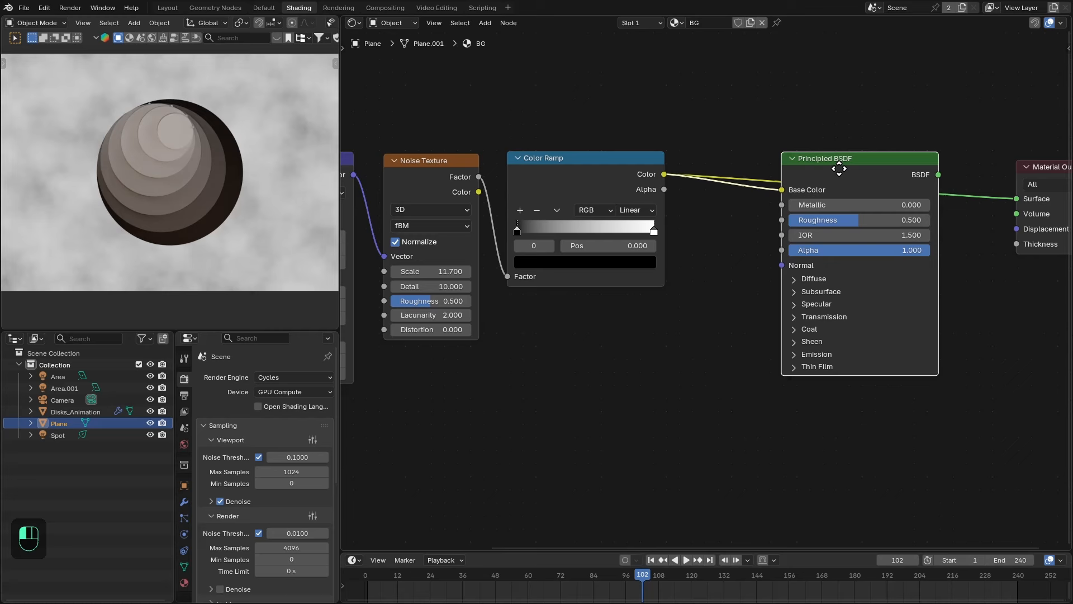
left_click(896, 179, "ctrl+shift")
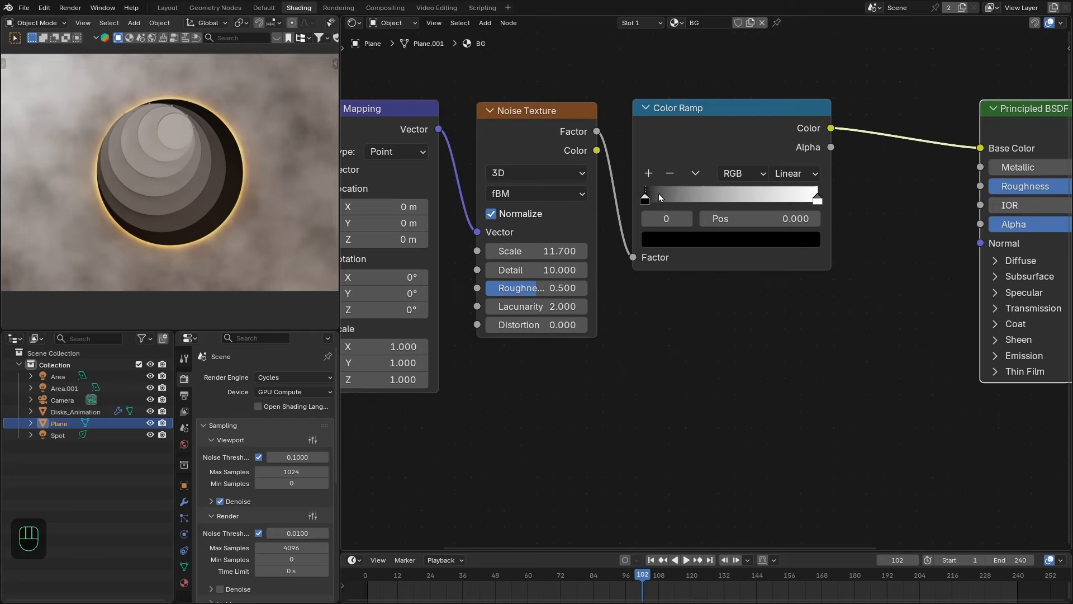
Step: Move the ramp's white stop to about 0.579 and lighten its black stop to grey #919191
left_click_drag(805, 197, 732, 202)
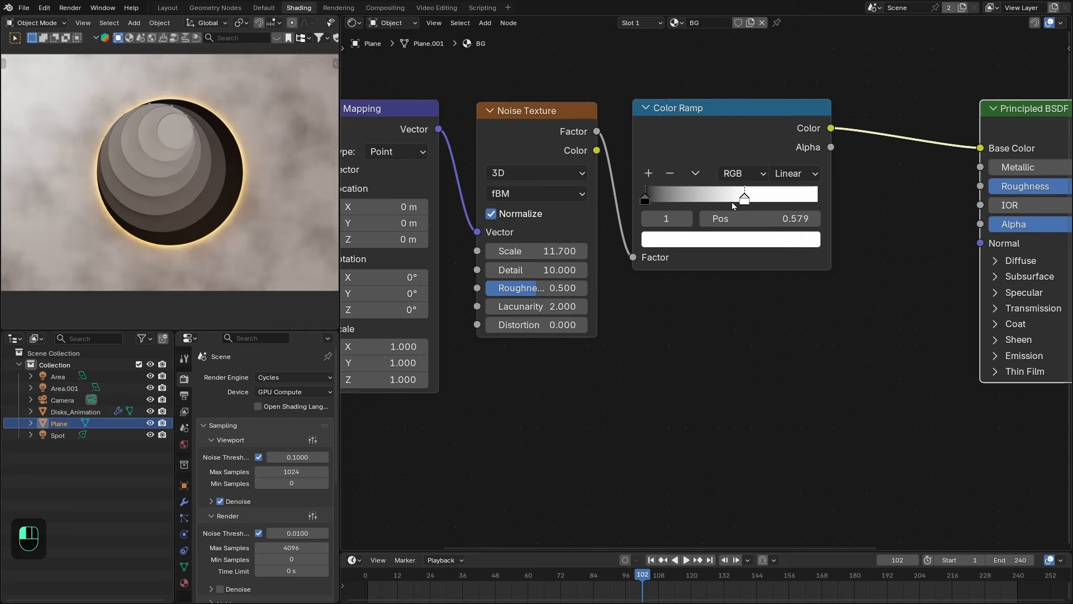
left_click(646, 199)
left_click(776, 242)
left_click_drag(793, 334, 793, 310)
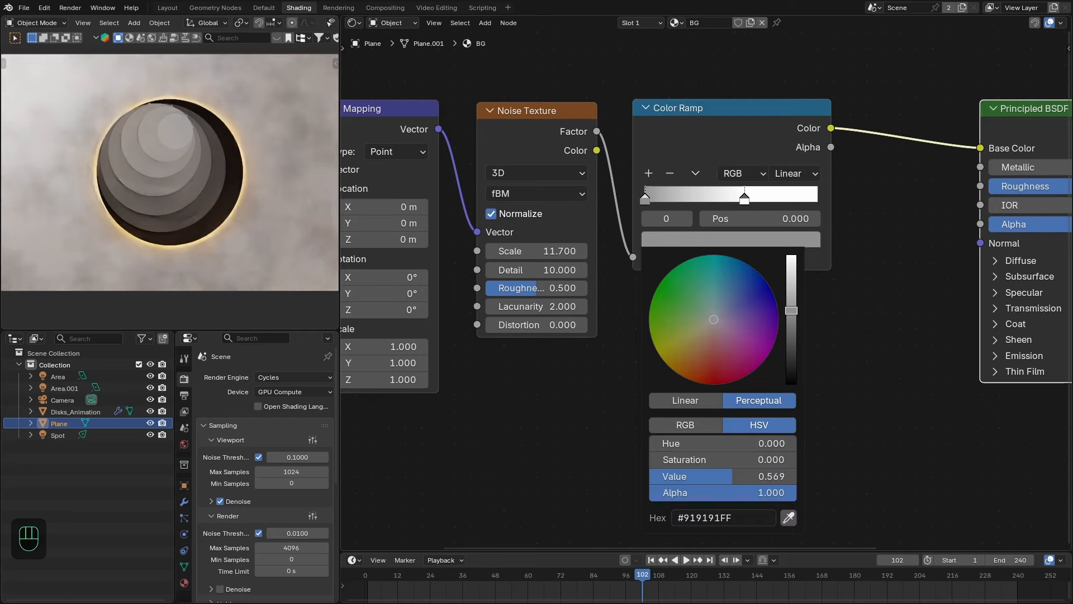
Step: Duplicate the Noise Texture below the original with its Mapping link kept, and attach a second Color Ramp to its Factor output
scroll(689, 287, "down", 2)
left_click(575, 168)
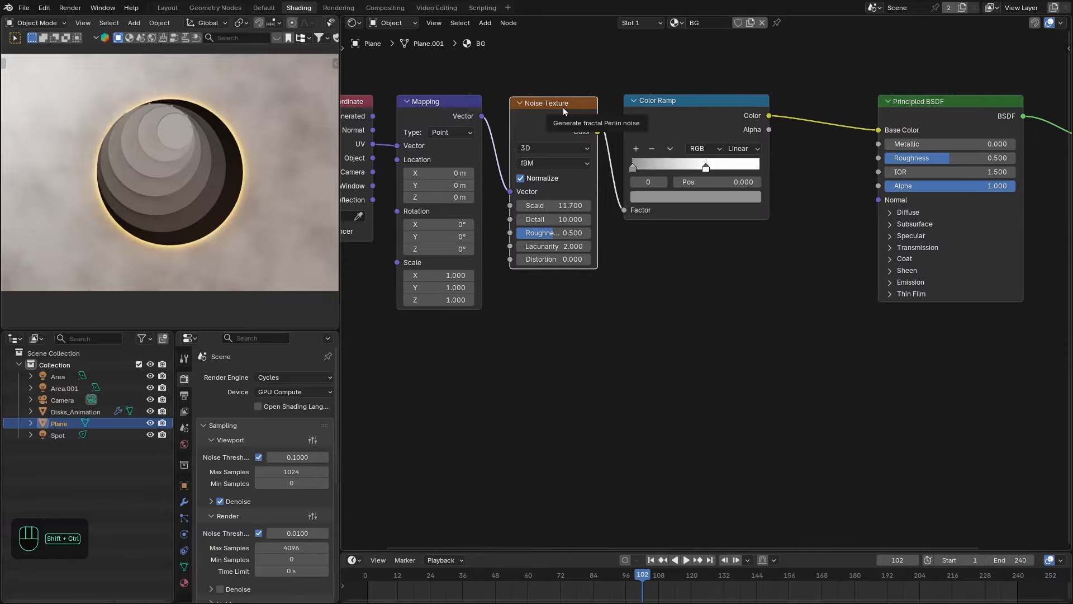
key("ctrl+shift+d")
left_click(571, 325)
left_click_drag(605, 336, 634, 341)
type("r")
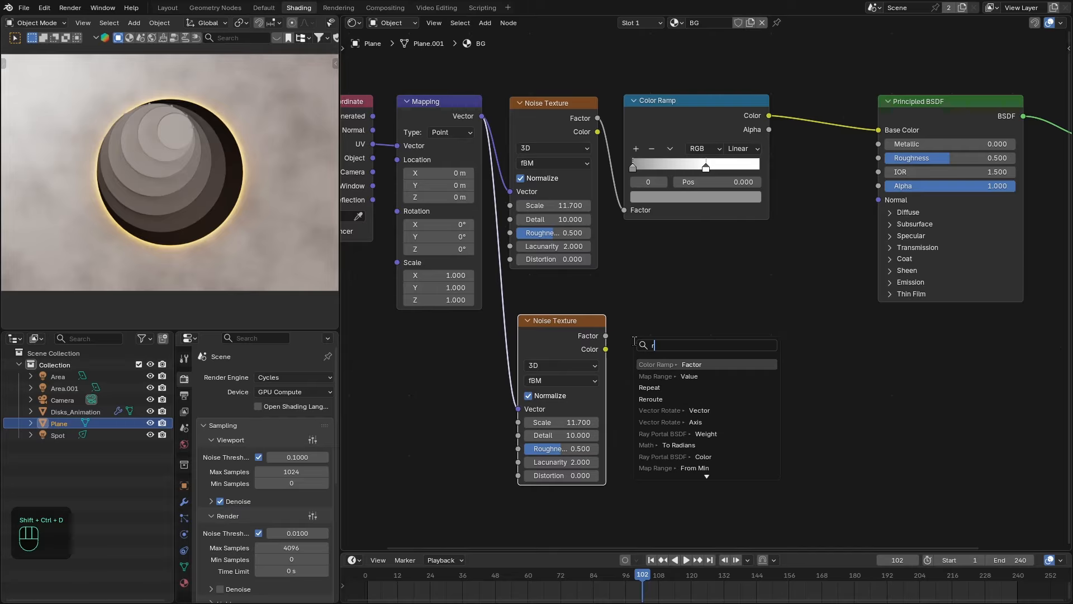
type("amp")
key("Return")
left_click(644, 340)
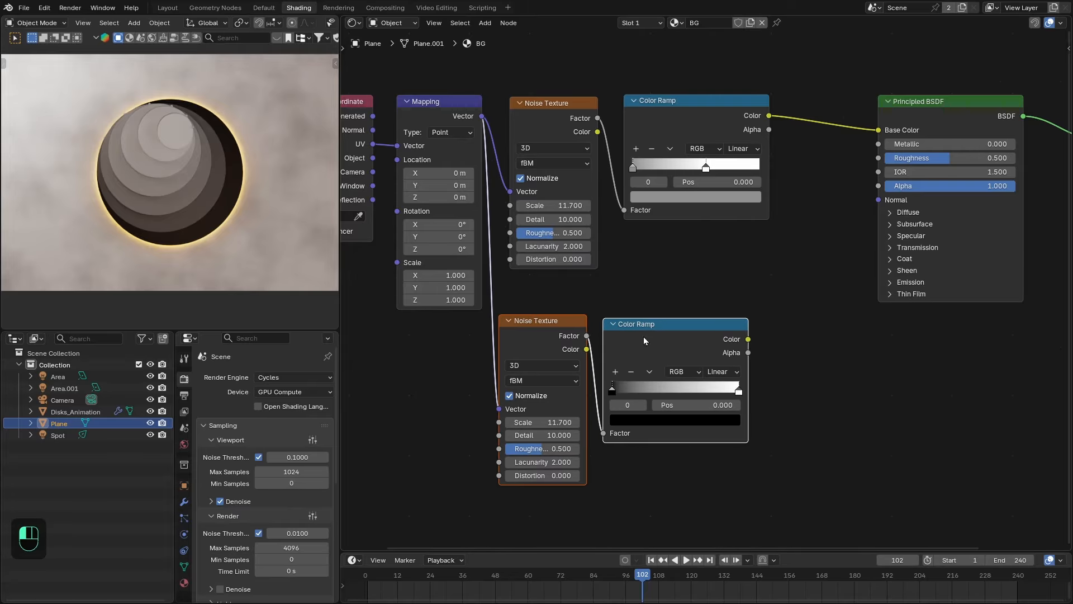
Step: Add a Bump node fed by the second Color Ramp and connect it to the Principled BSDF's Normal input
left_click_drag(782, 353, 784, 354)
type("bump")
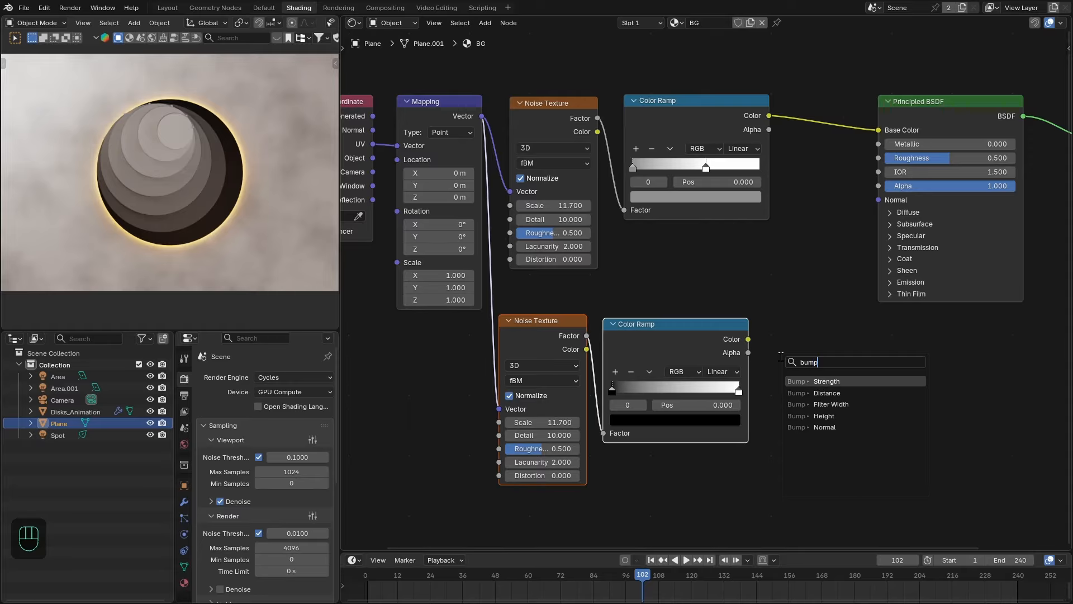
key("Return")
left_click_drag(857, 333, 879, 199)
scroll(915, 309, "down", 1)
scroll(903, 302, "down", 2)
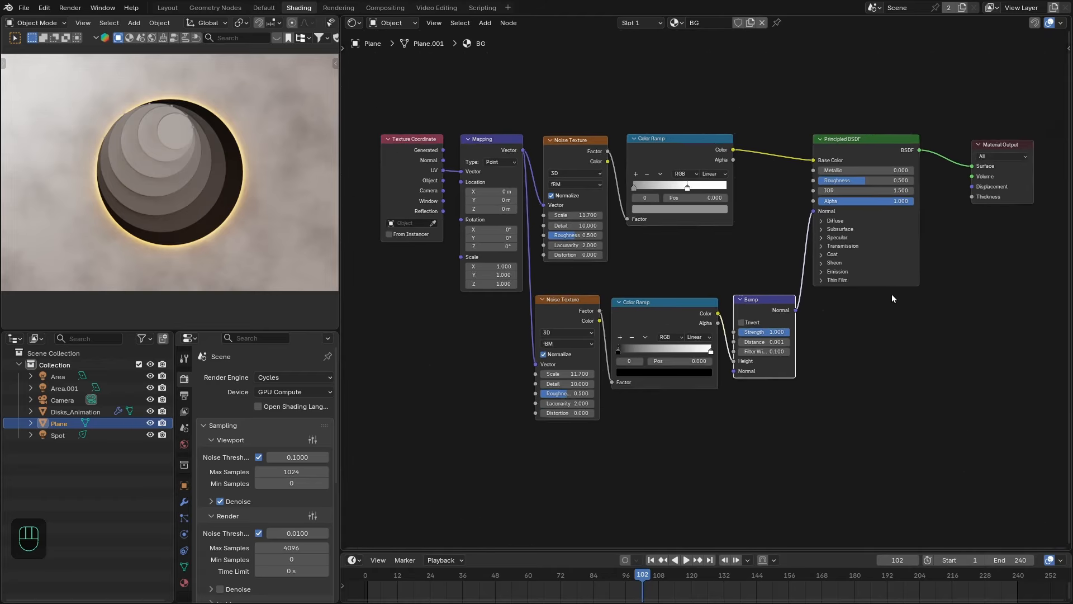
Step: Set the duplicated Noise Texture's Scale to 5, Detail to 6 and Roughness to 0.55, previewing the noise on the plane
scroll(556, 364, "up", 3)
left_click(570, 360)
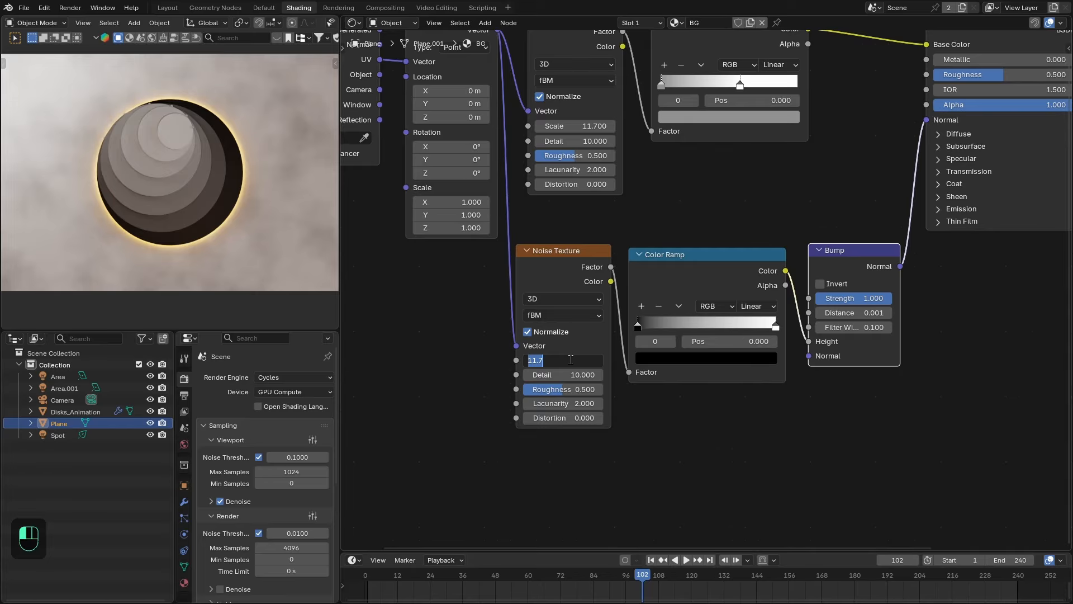
type("5")
key("Return")
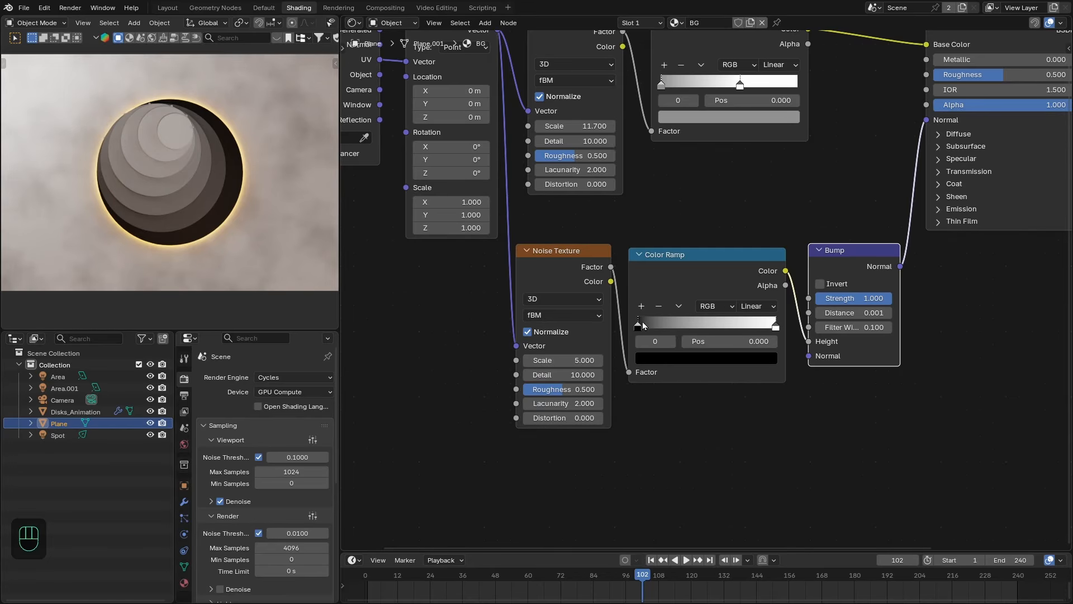
left_click(606, 371, "ctrl+shift")
left_click(565, 374)
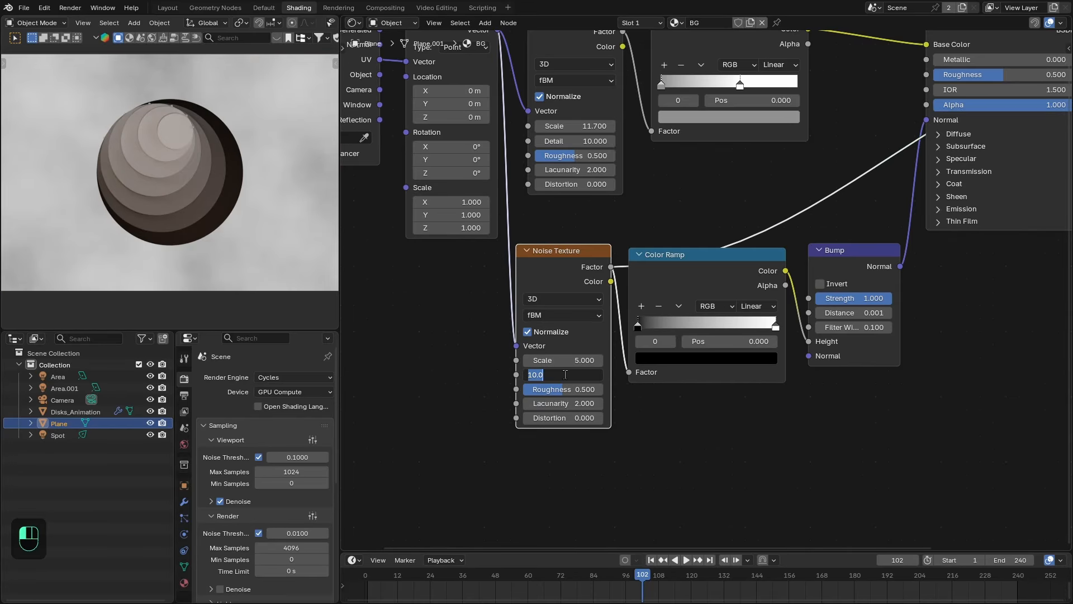
type("6")
key("Return")
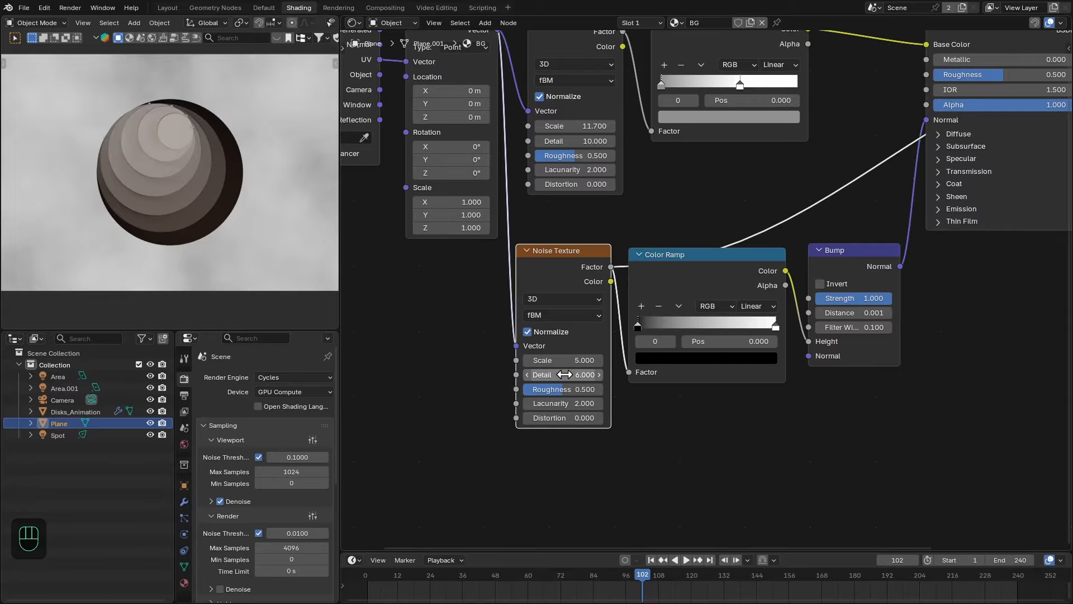
left_click(580, 390)
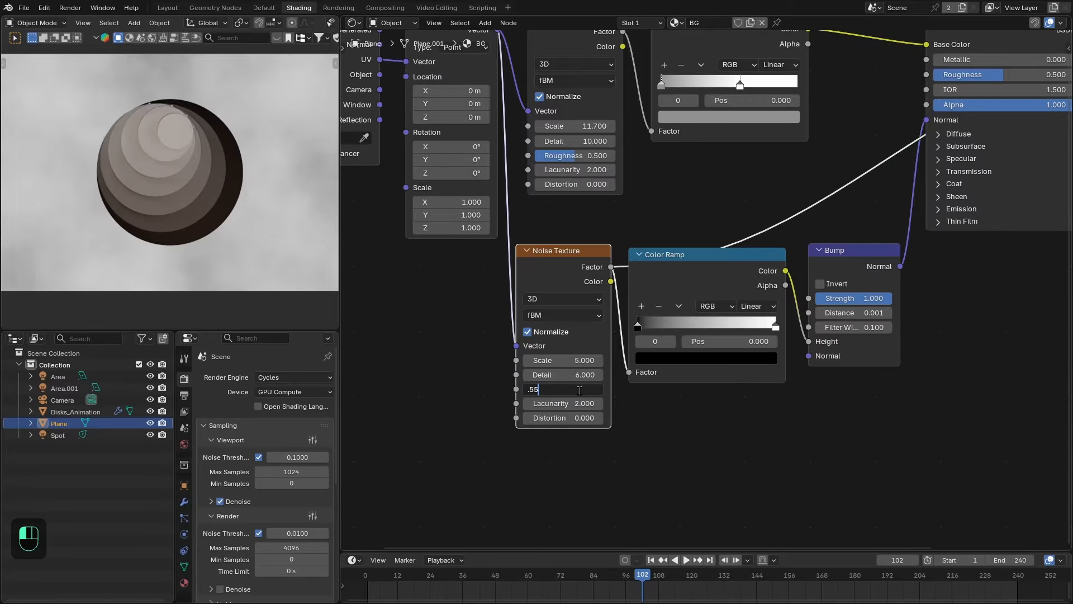
key("Return")
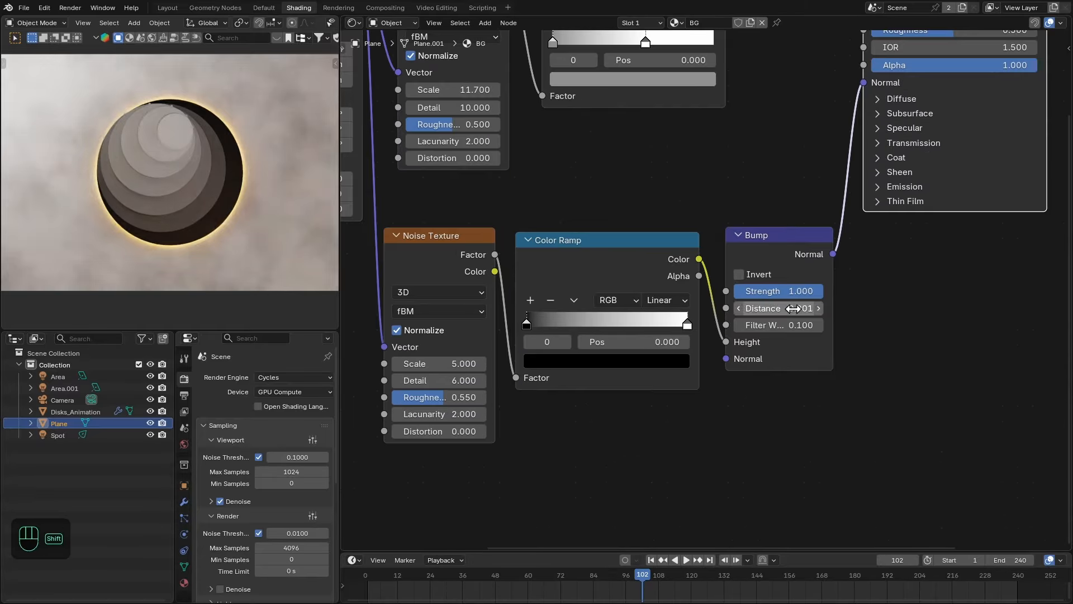
Step: Raise the Bump Distance to about 1.36 and move the black stop of the bump's Color Ramp to about 0.553
left_click_drag(798, 307, 821, 308, "shift")
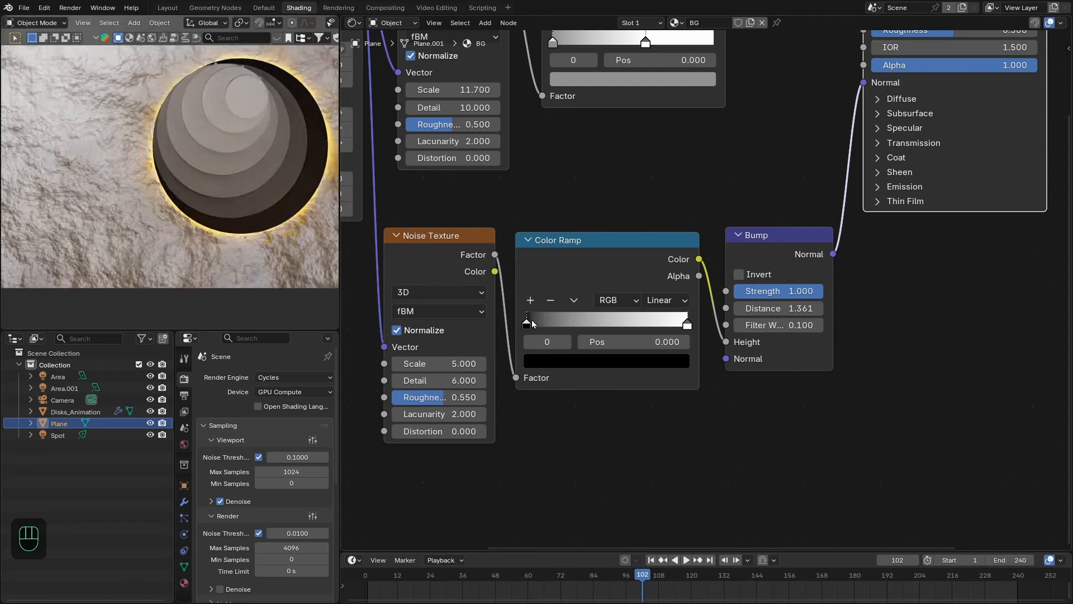
left_click_drag(536, 326, 624, 321)
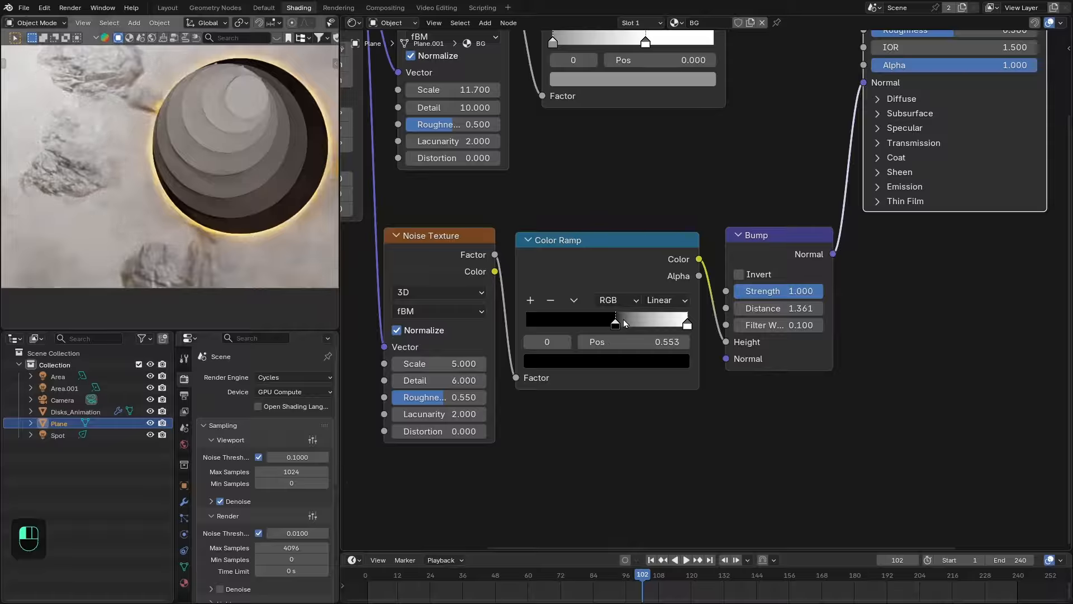
Step: Invert the Bump node and set its Distance to 1
left_click(739, 274)
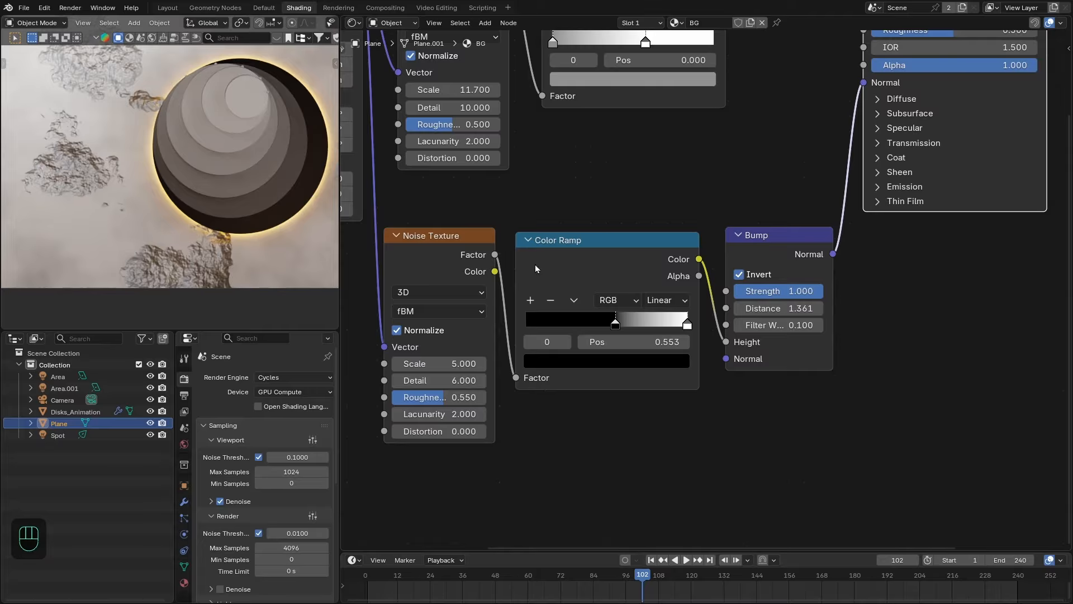
scroll(703, 292, "up", 1)
double_click(794, 311)
key("BackSpace")
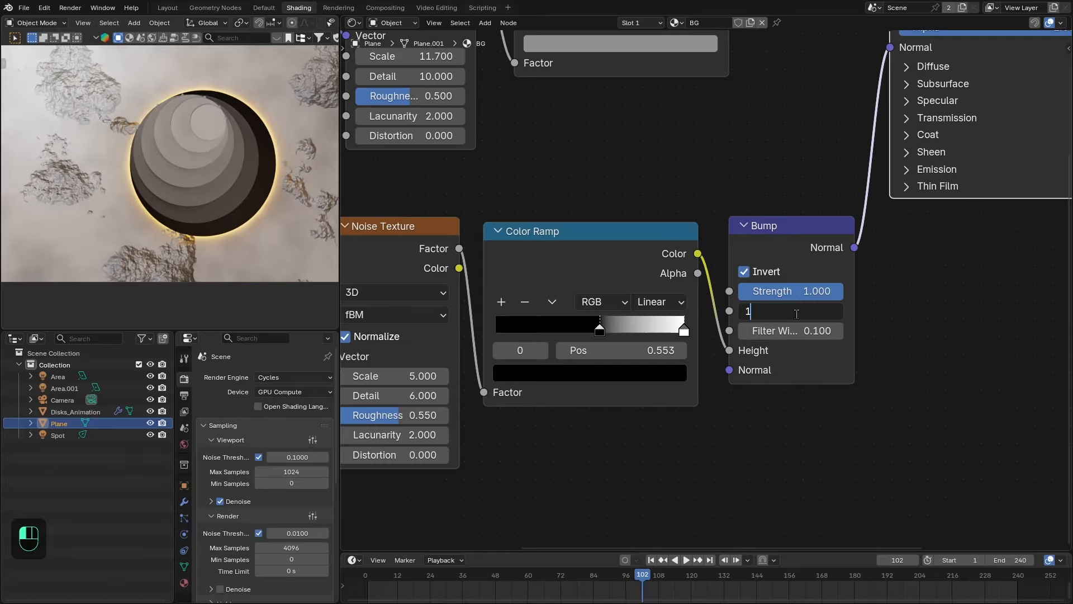
type("1")
key("Return")
Step: Refine the bump noise to Scale 3.86, Detail 7 and Roughness 0.6 with the ramp's black stop at 0.561, and inspect the maximized render
middle_click_drag(412, 374, 465, 331)
scroll(464, 330, "up", 2)
left_click_drag(464, 330, 343, 330, "shift")
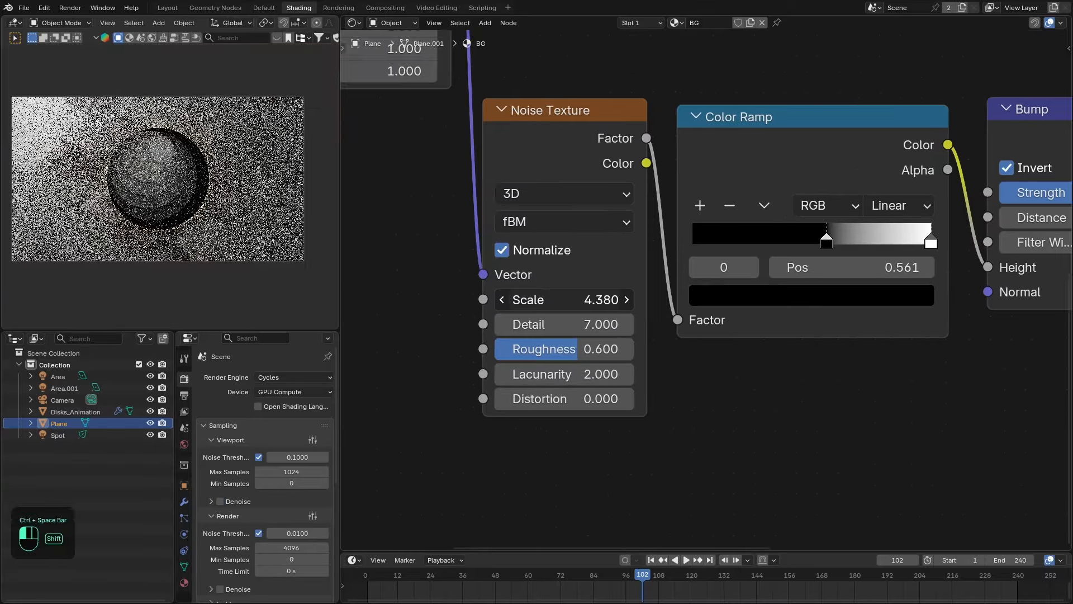
left_click_drag(565, 299, 535, 299, "shift")
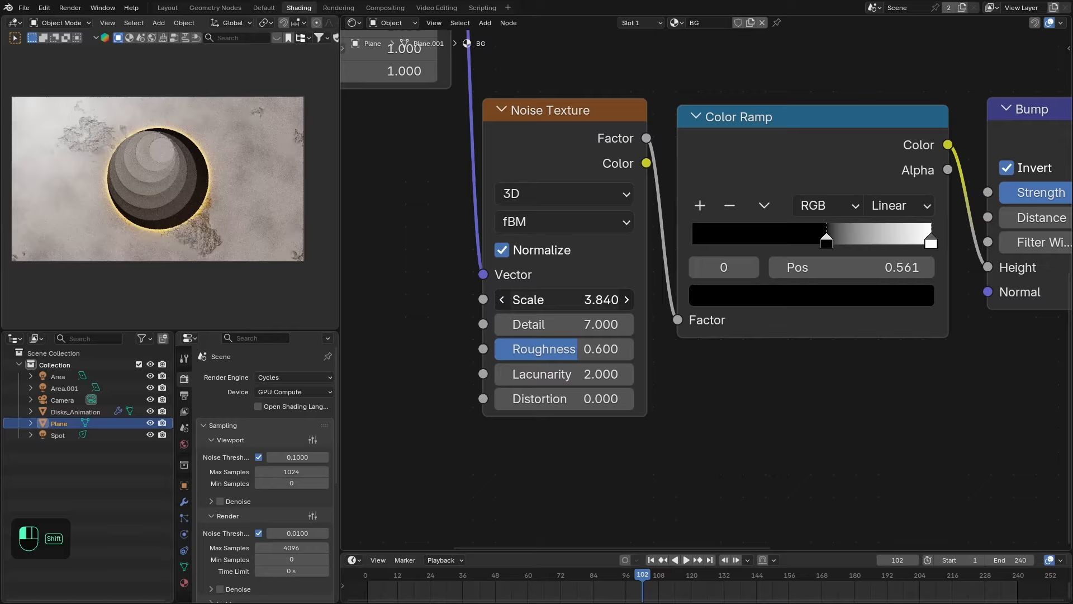
key("ctrl+space")
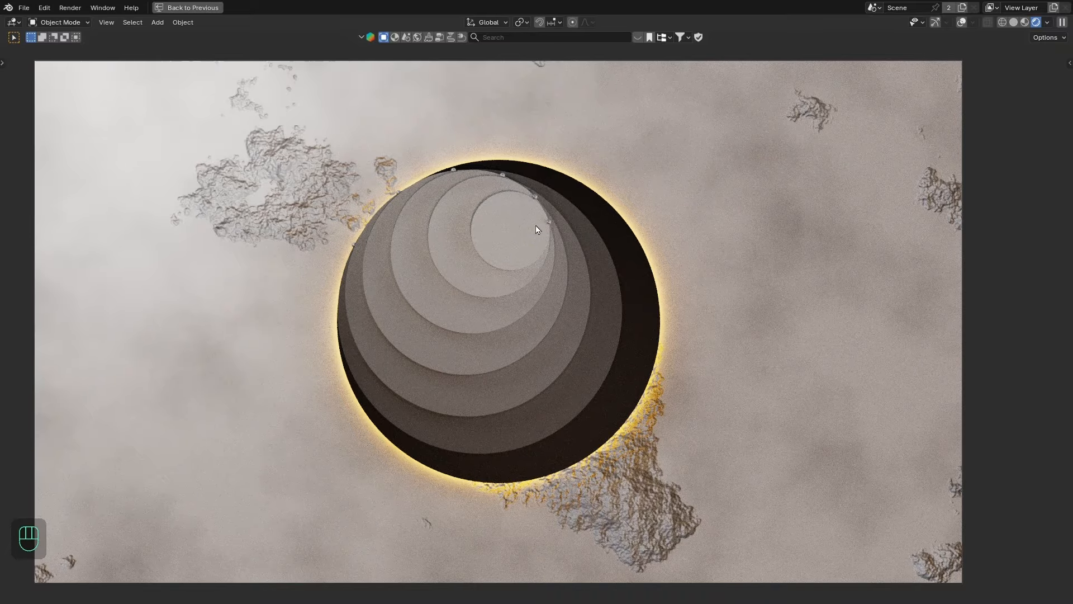
key("ctrl+space")
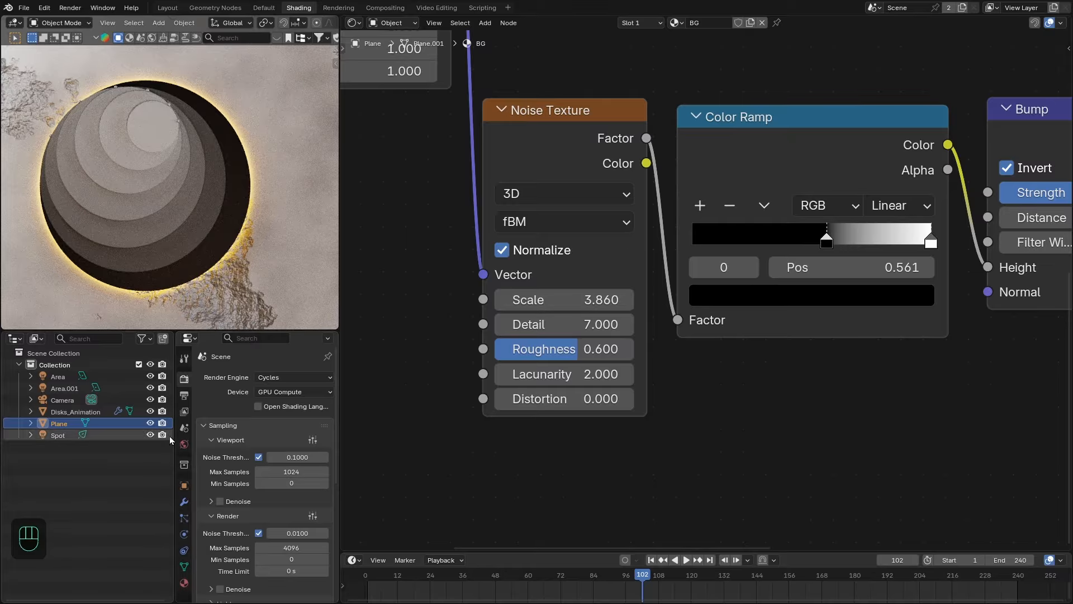
Step: Set the spot light's Power to 50
left_click(55, 435)
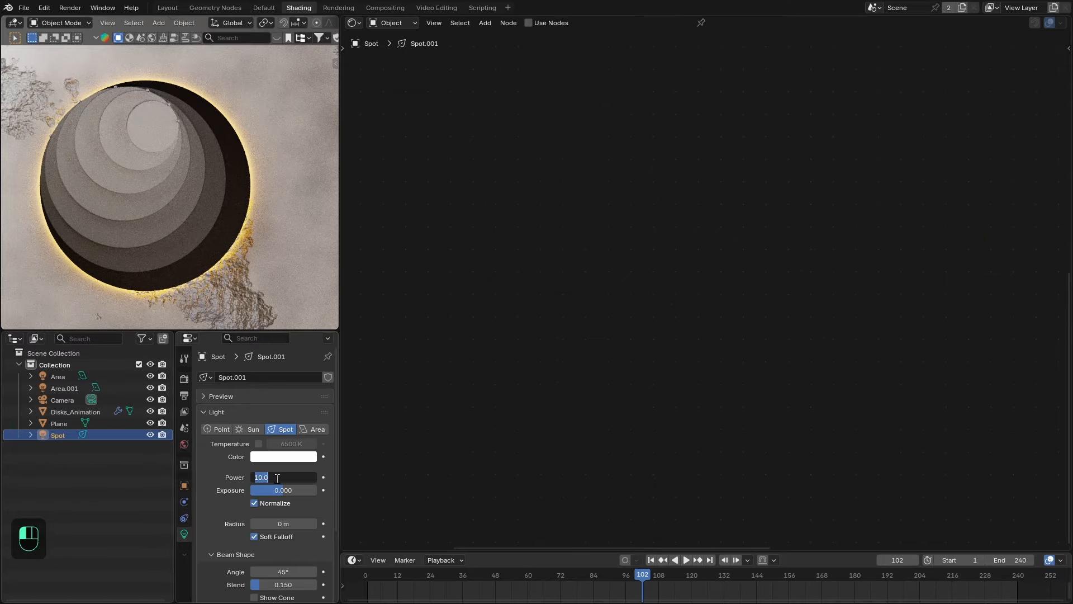
double_click(284, 477)
type("5")
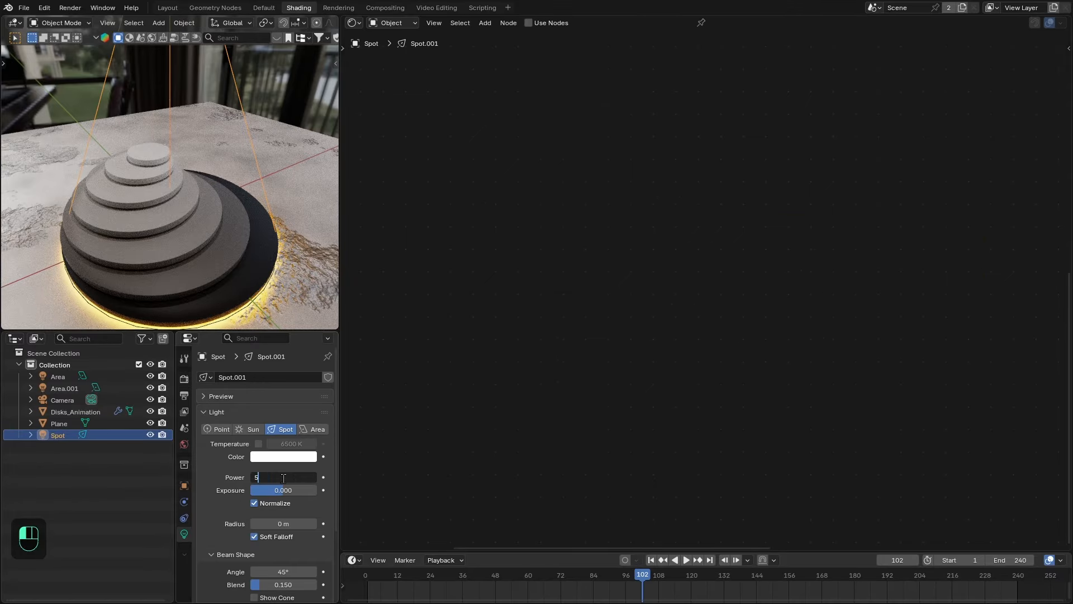
type("0")
key("Return")
Step: Set the spot light's Radius to 0.25 m, its beam Angle to 50° and its Blend to 0.125
scroll(283, 503, "down", 3)
left_click_drag(284, 503, 302, 503)
left_click_drag(283, 516, 282, 516)
double_click(283, 455)
type("0.25")
key("Return")
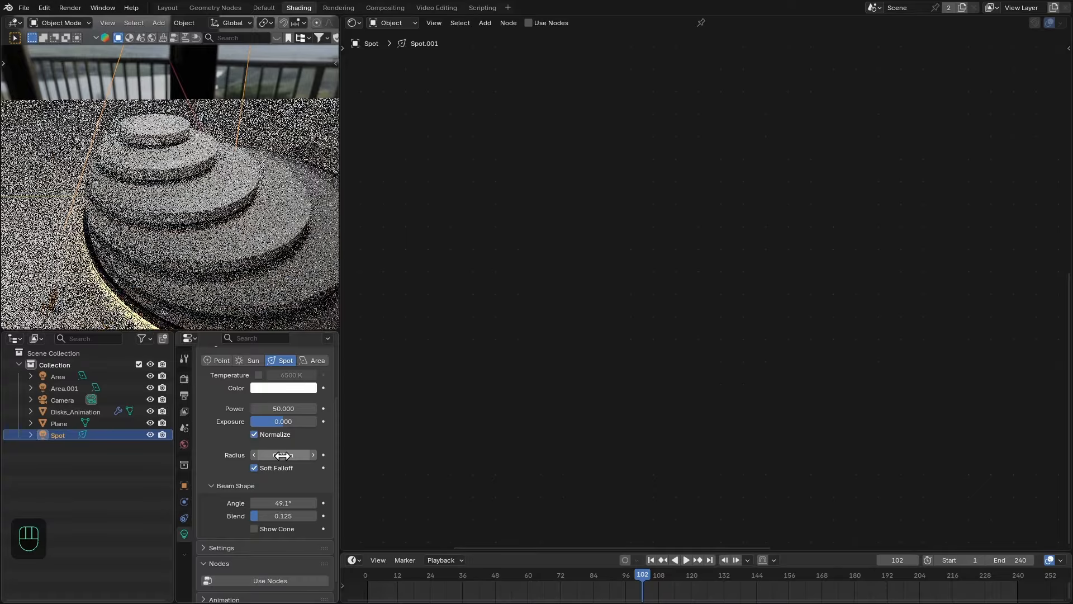
left_click(286, 504)
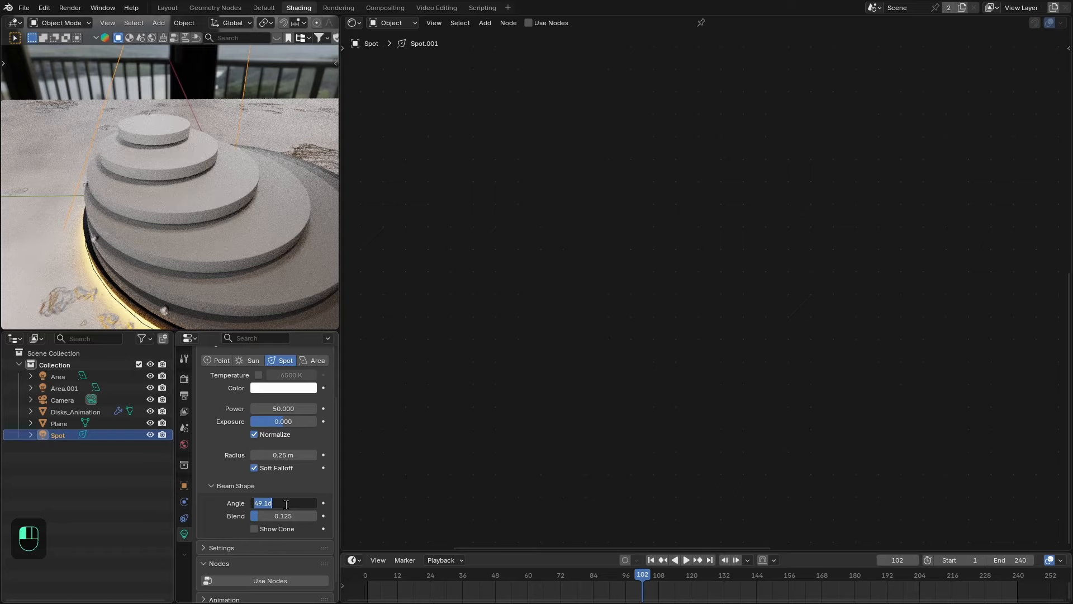
type("50")
key("Return")
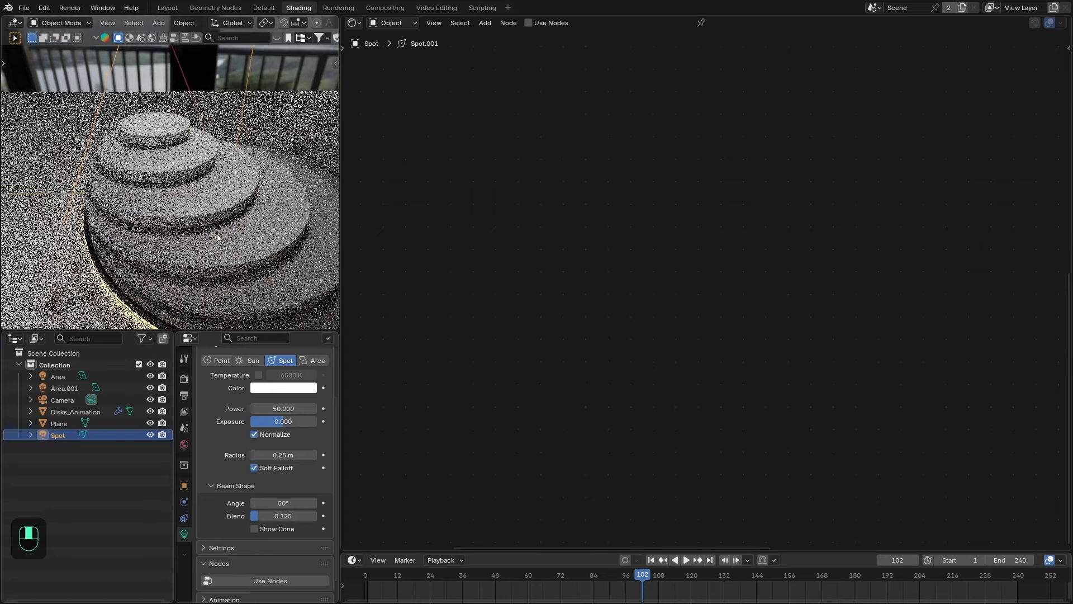